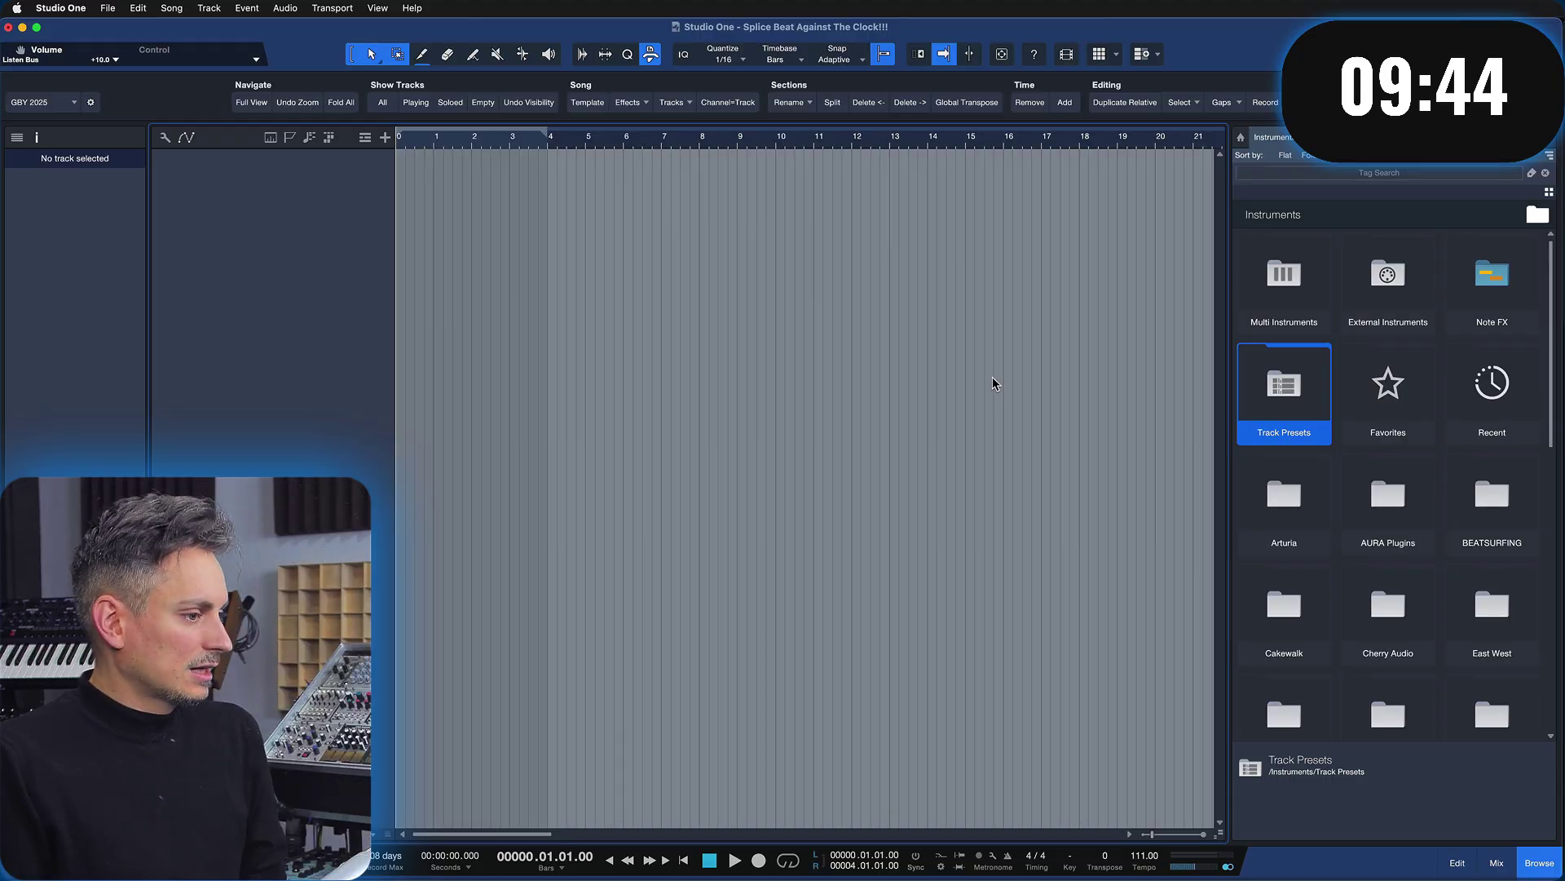
# Add the Techno Drums track preset from the Own Presets folder to the empty arrangement
pyautogui.doubleClick(1278, 401)
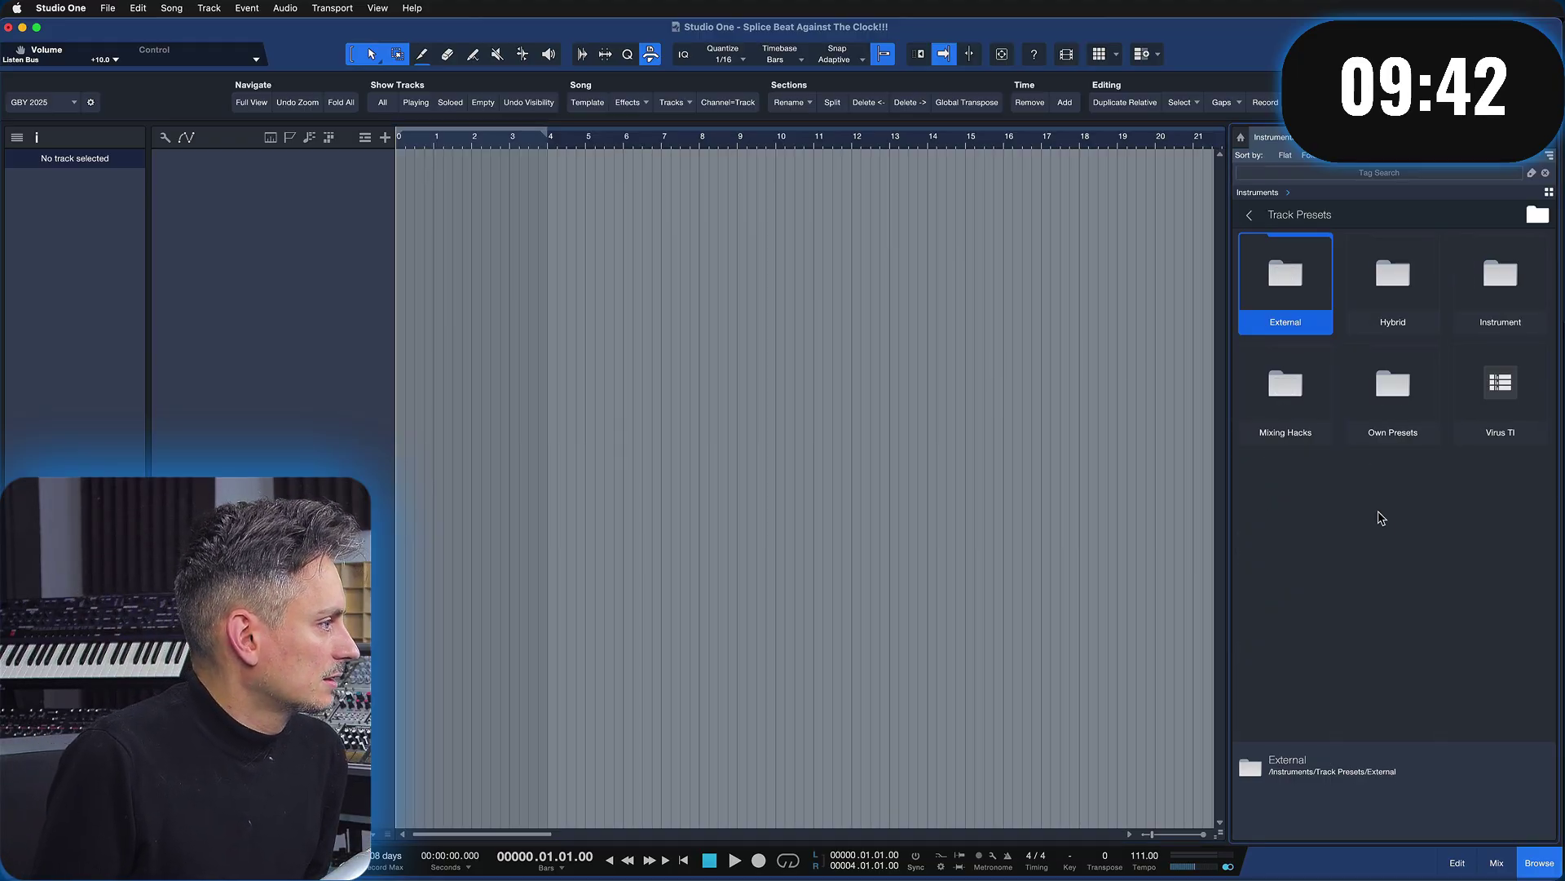
pyautogui.doubleClick(1392, 383)
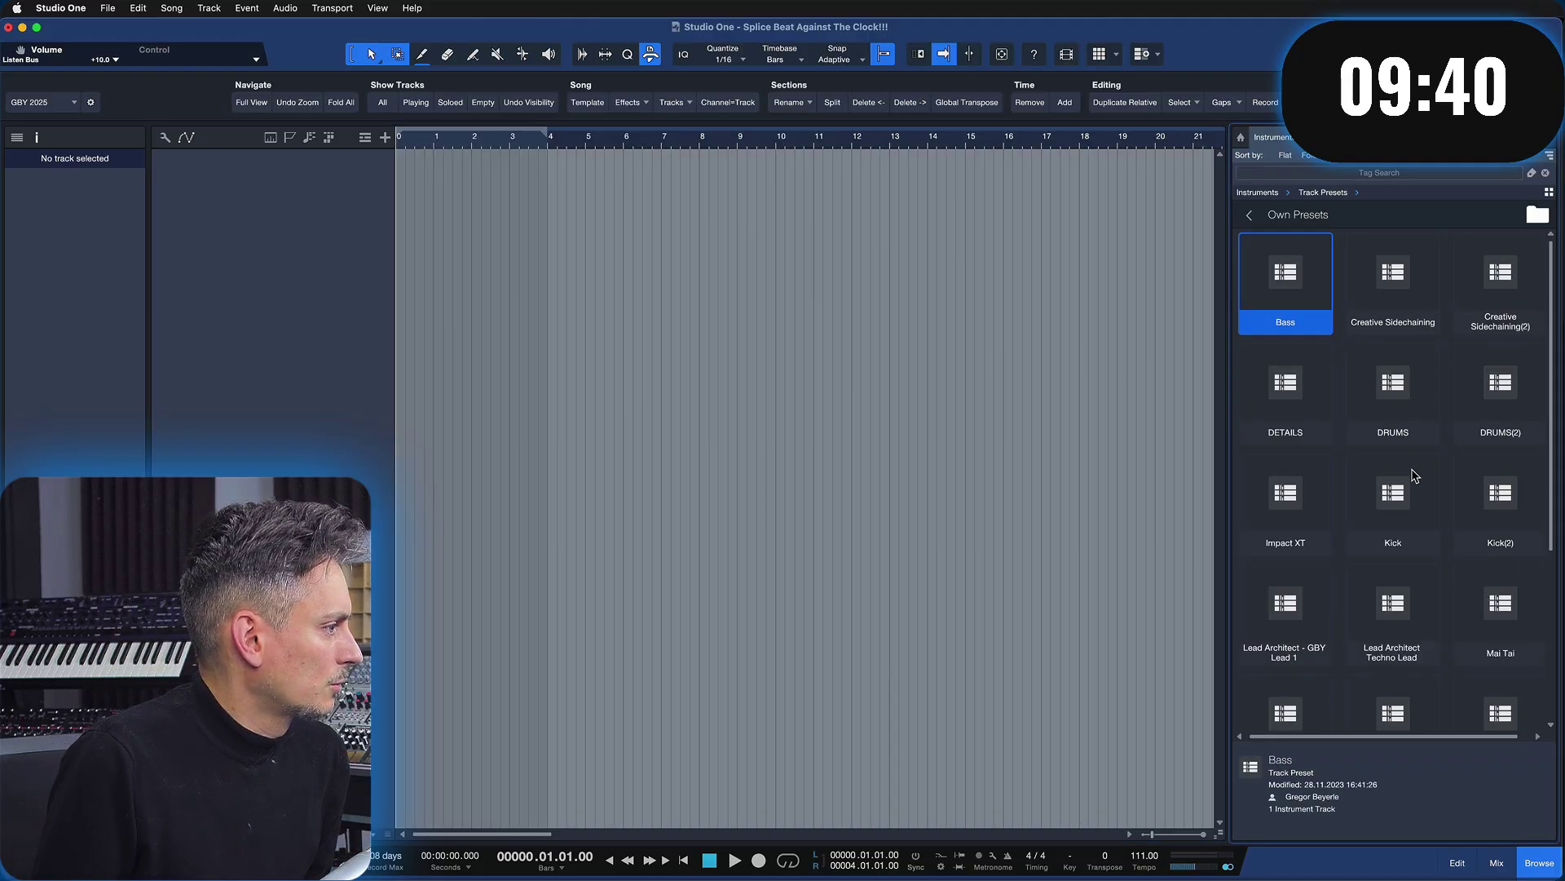
pyautogui.click(1302, 502)
pyautogui.scroll(-3, 1305, 505)
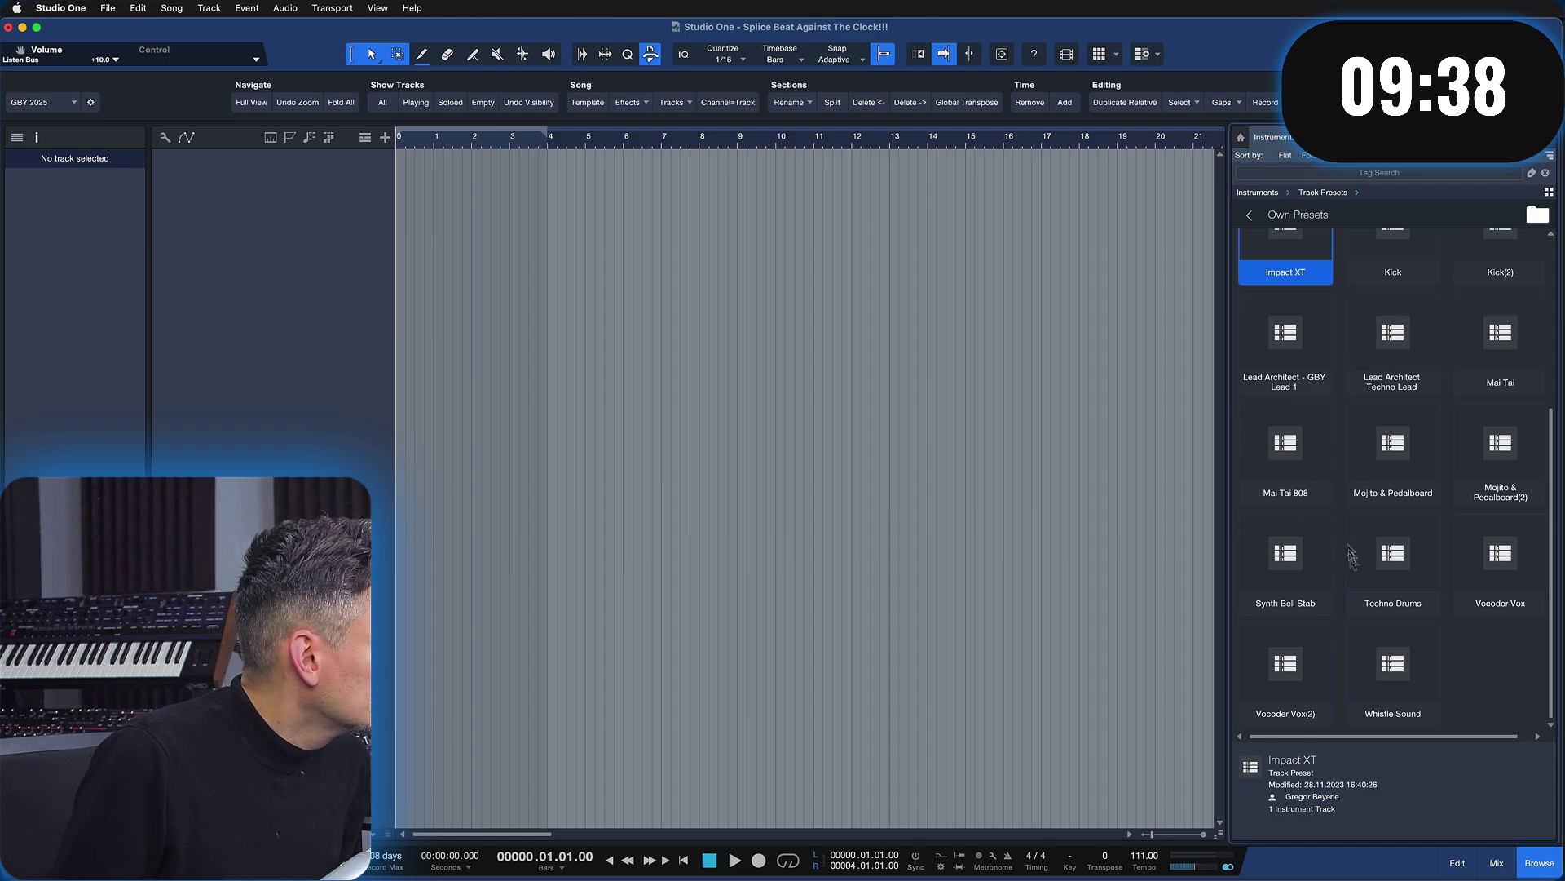
pyautogui.moveTo(1350, 555); pyautogui.dragTo(889, 396)
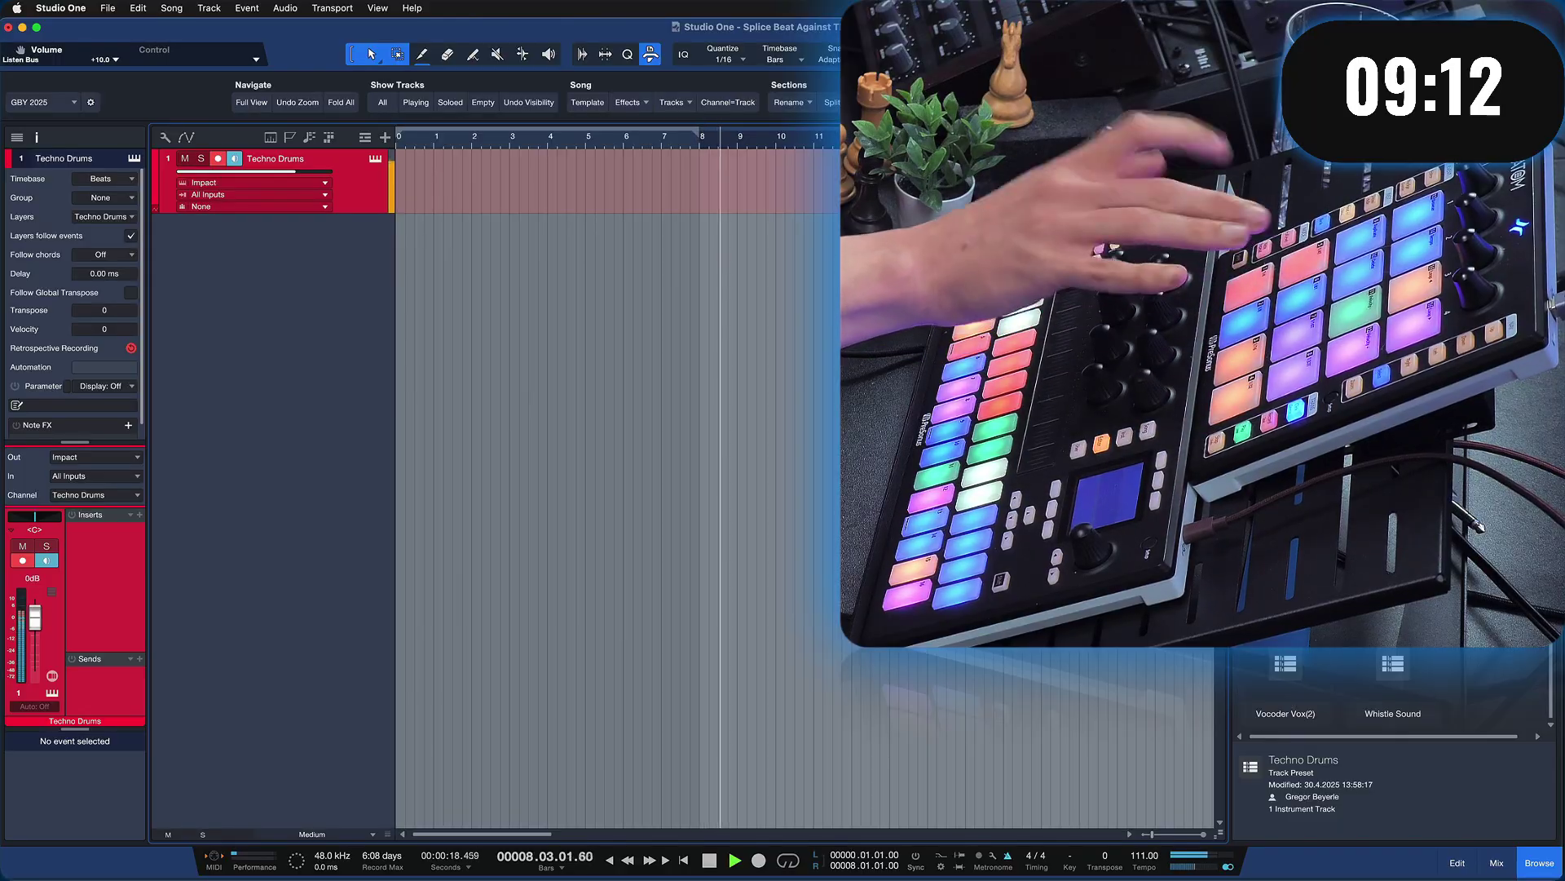
# Stop playback, recover the played drum part with Retrospective Recording, and move the event to start at bar 0
pyautogui.press('space')
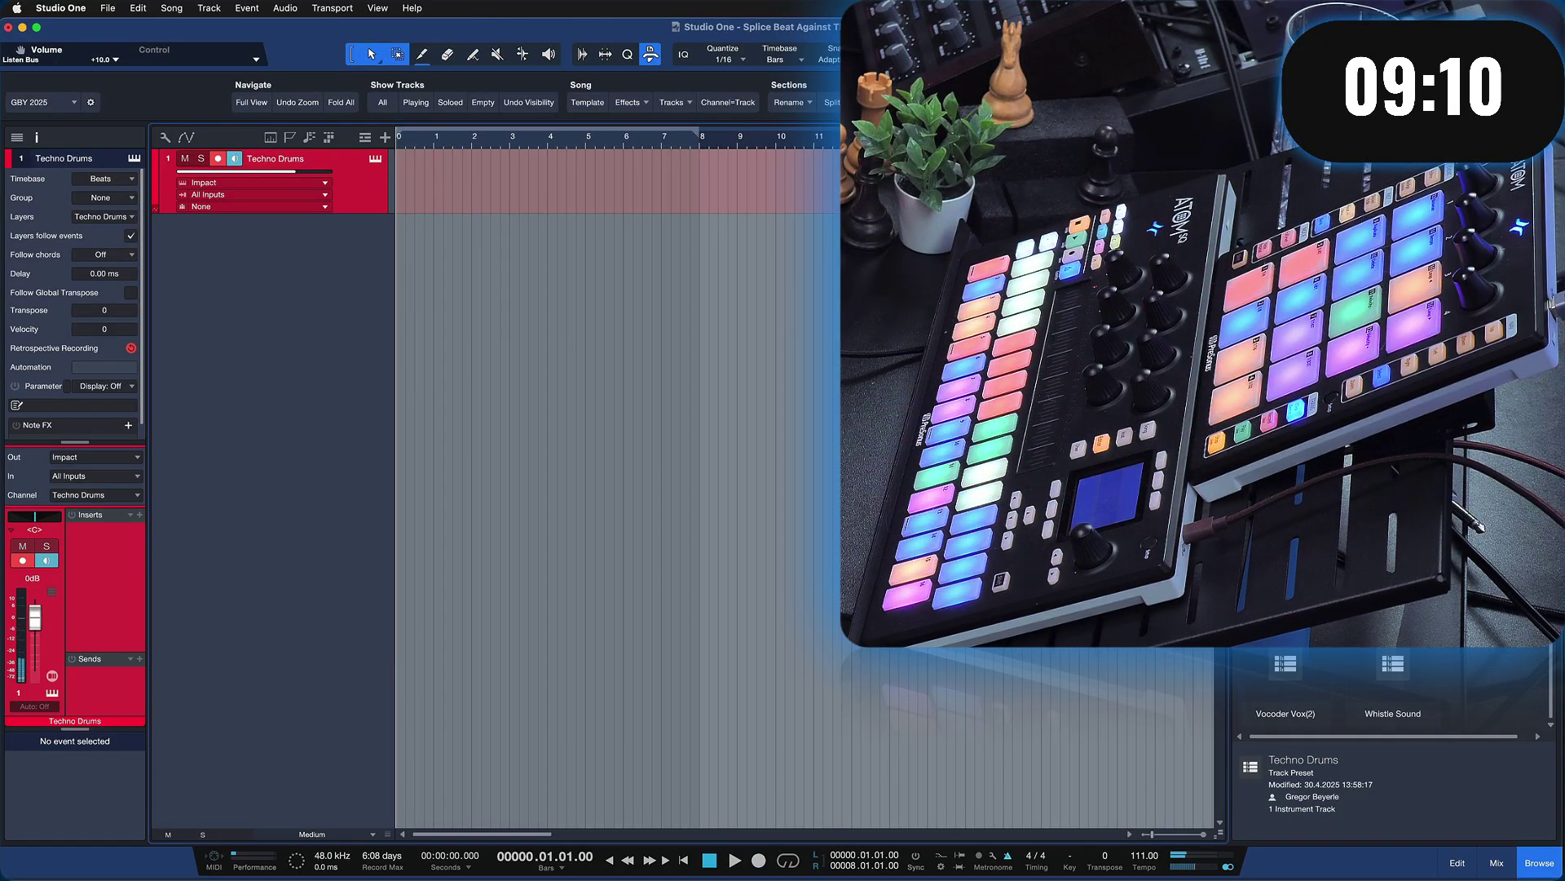
pyautogui.click(131, 349)
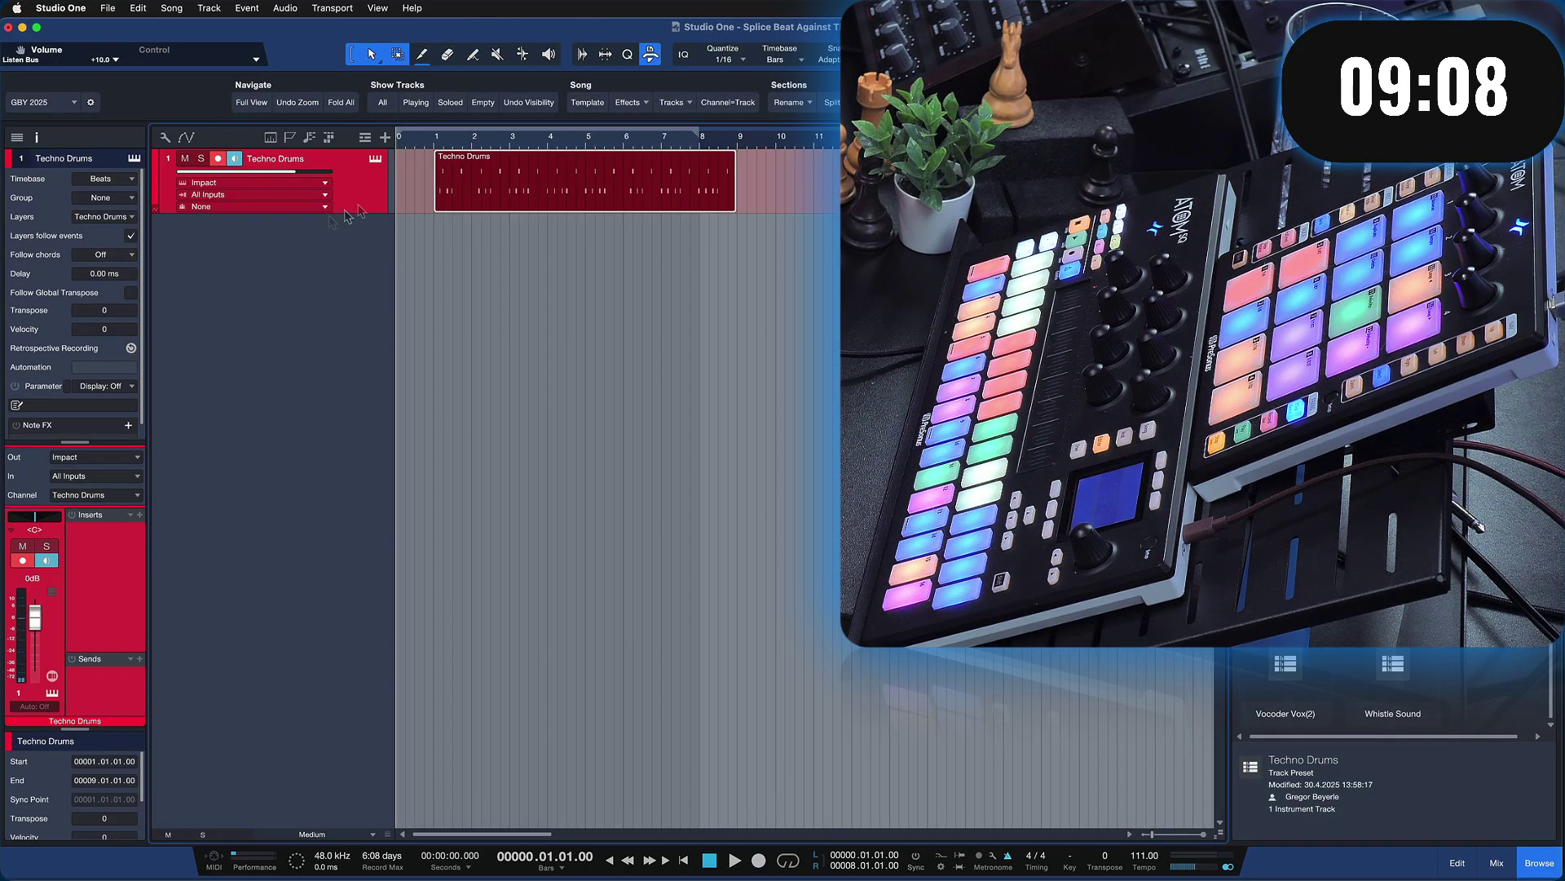
pyautogui.moveTo(540, 189); pyautogui.dragTo(503, 194)
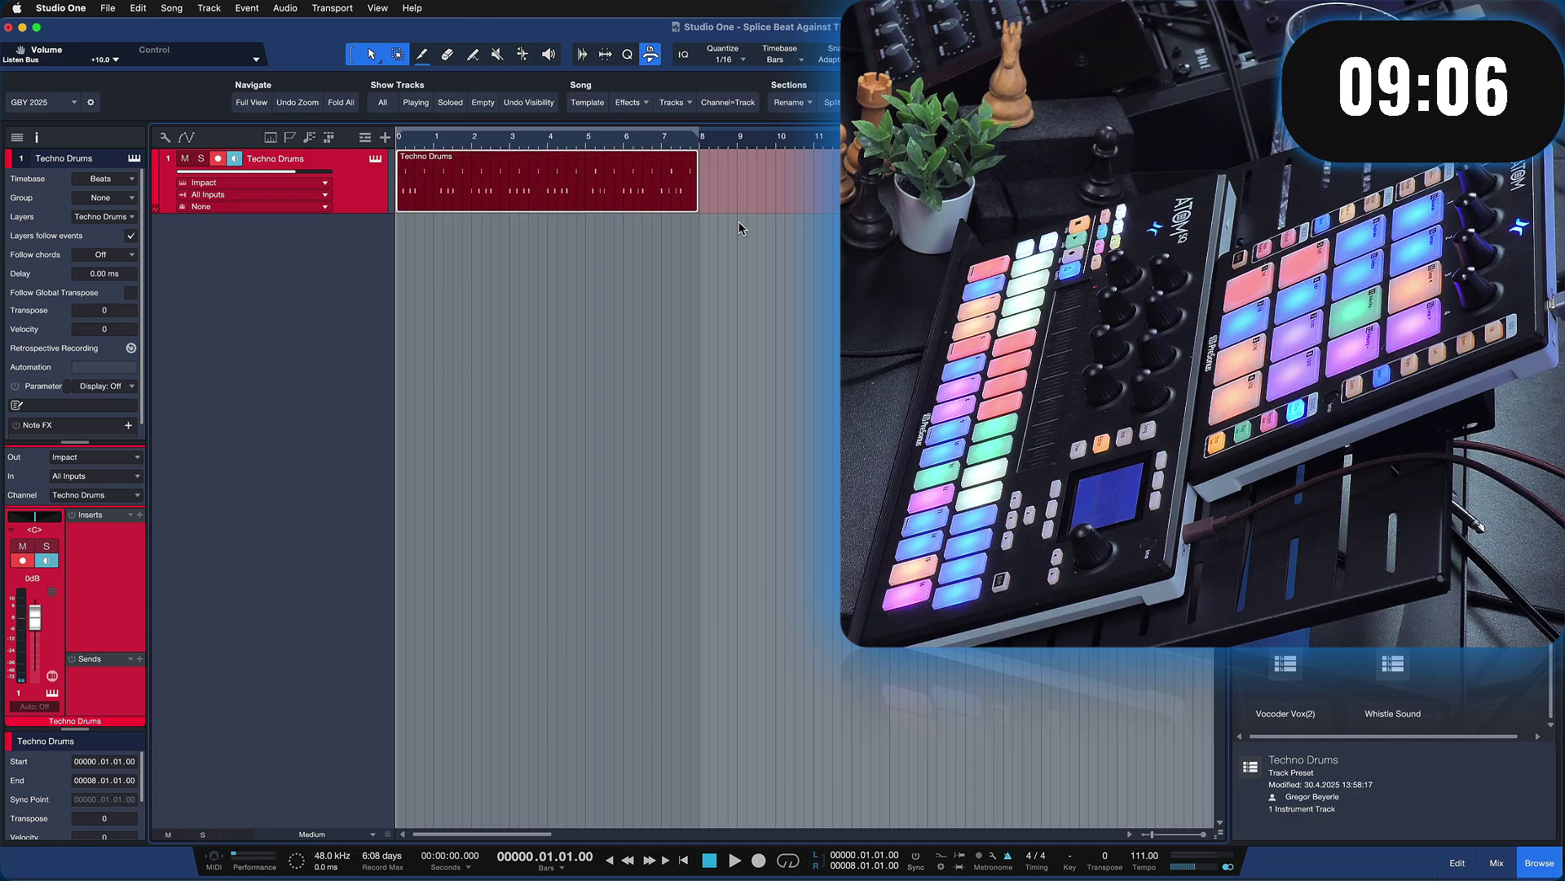
# Play back the drum event, turn on looping over it, and restart playback
pyautogui.press('space')
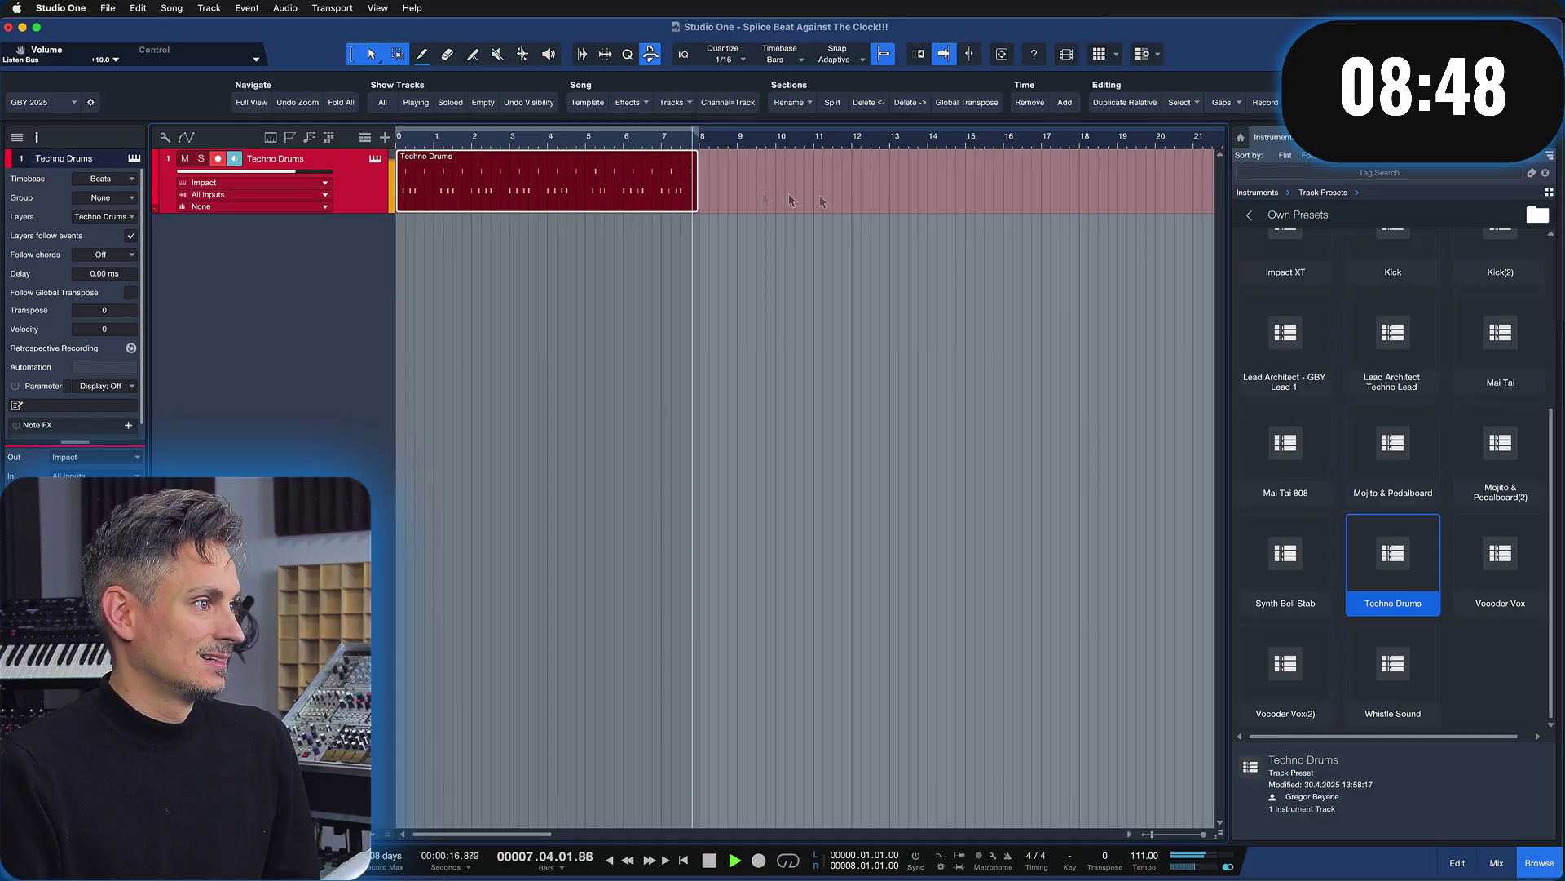
pyautogui.press('space')
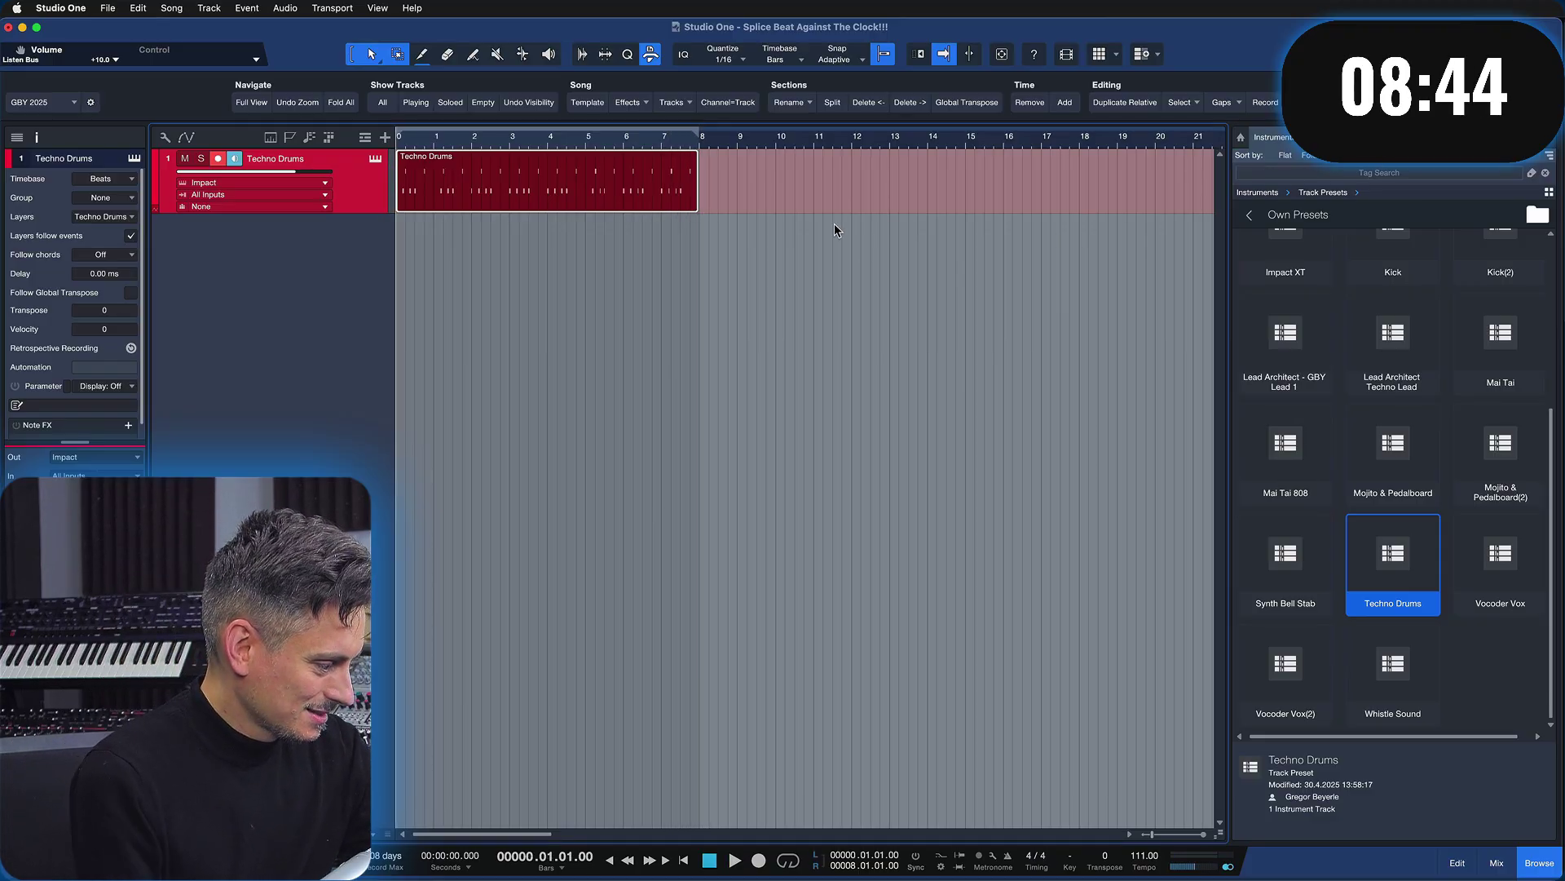
pyautogui.press('/')
pyautogui.press('space')
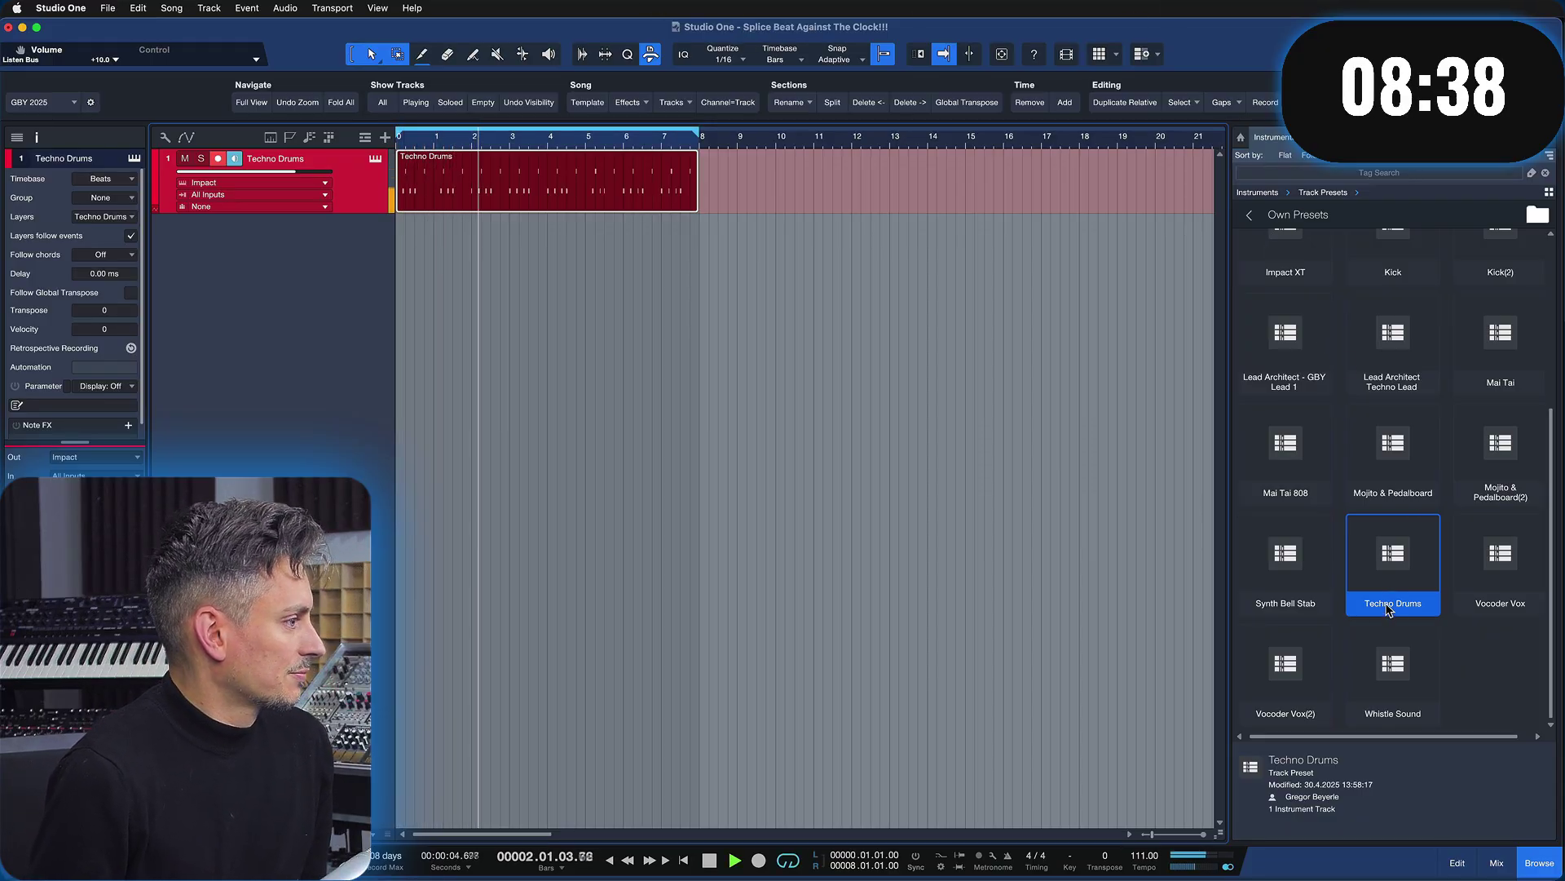
# Add the Lead Architect Techno Lead track preset as a new track below the drums
pyautogui.scroll(3, 1359, 628)
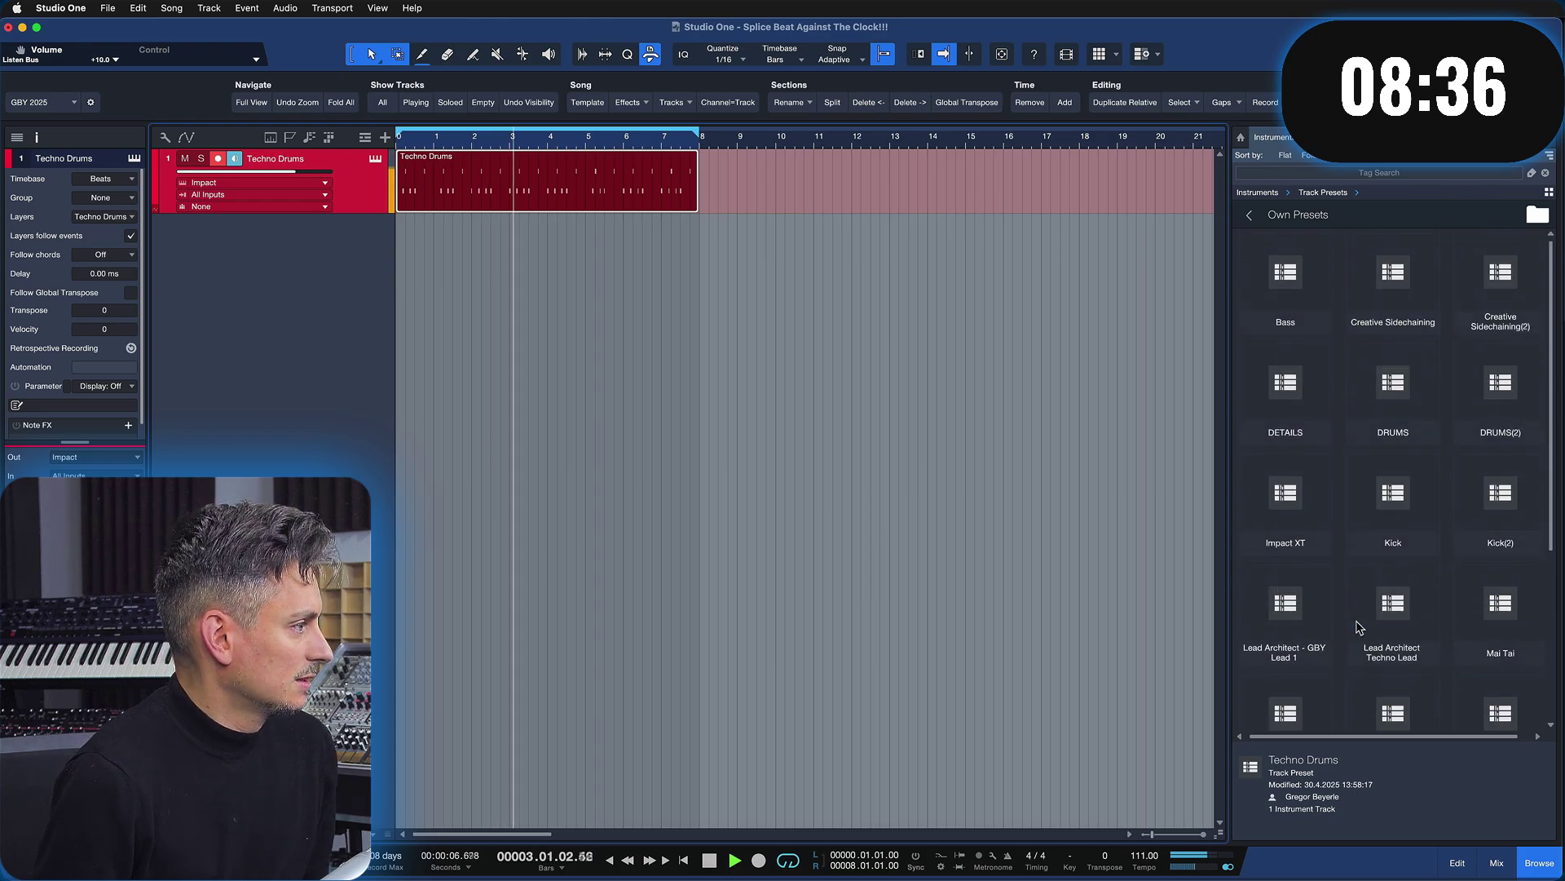
pyautogui.click(1425, 552)
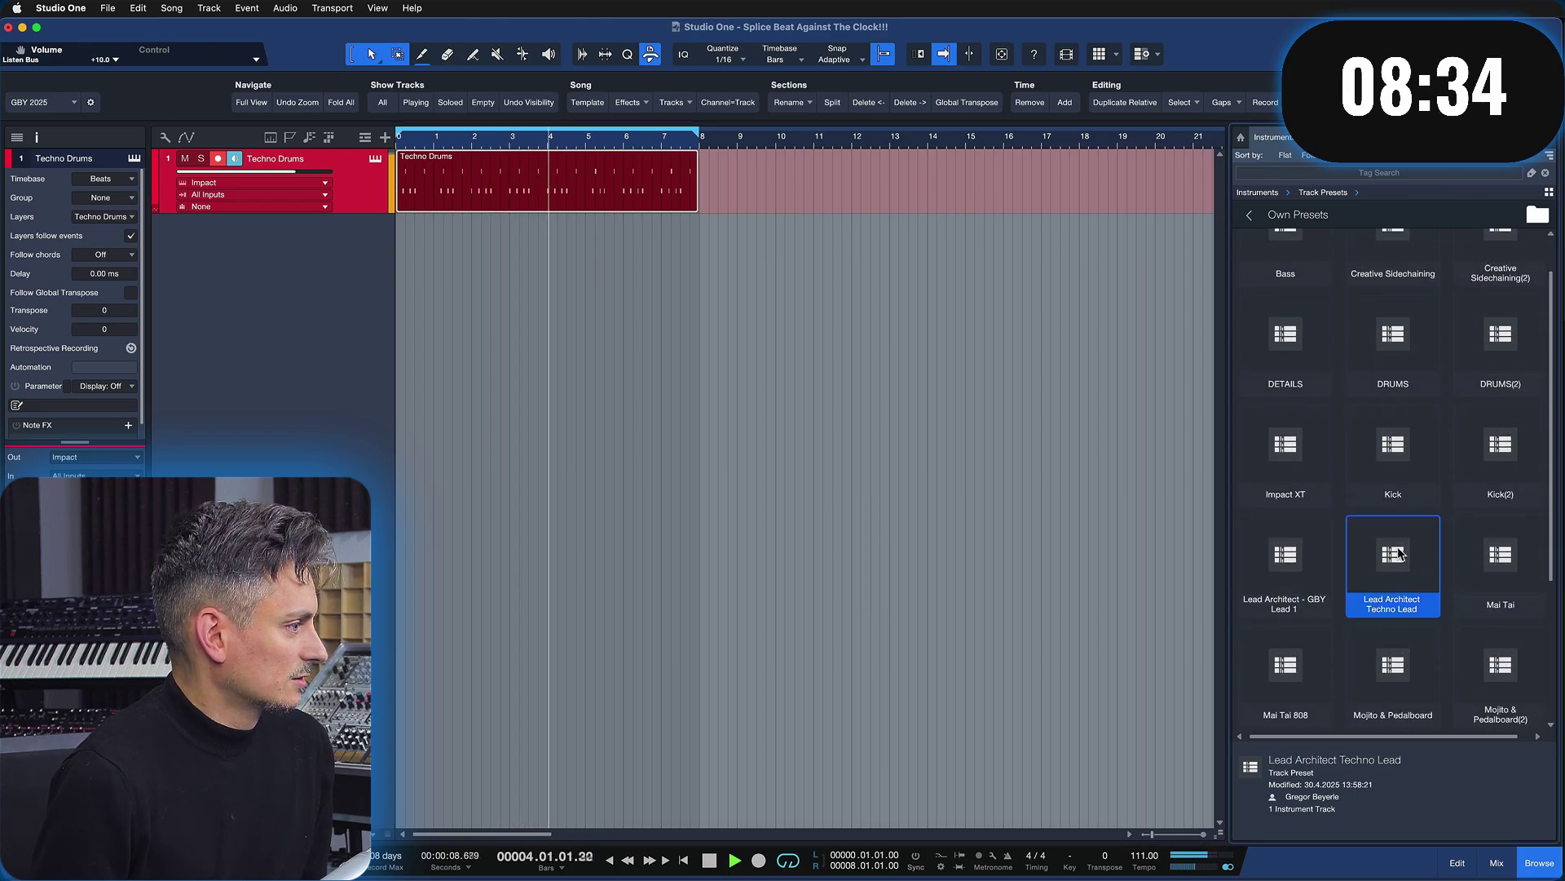
pyautogui.moveTo(1399, 553); pyautogui.dragTo(706, 428)
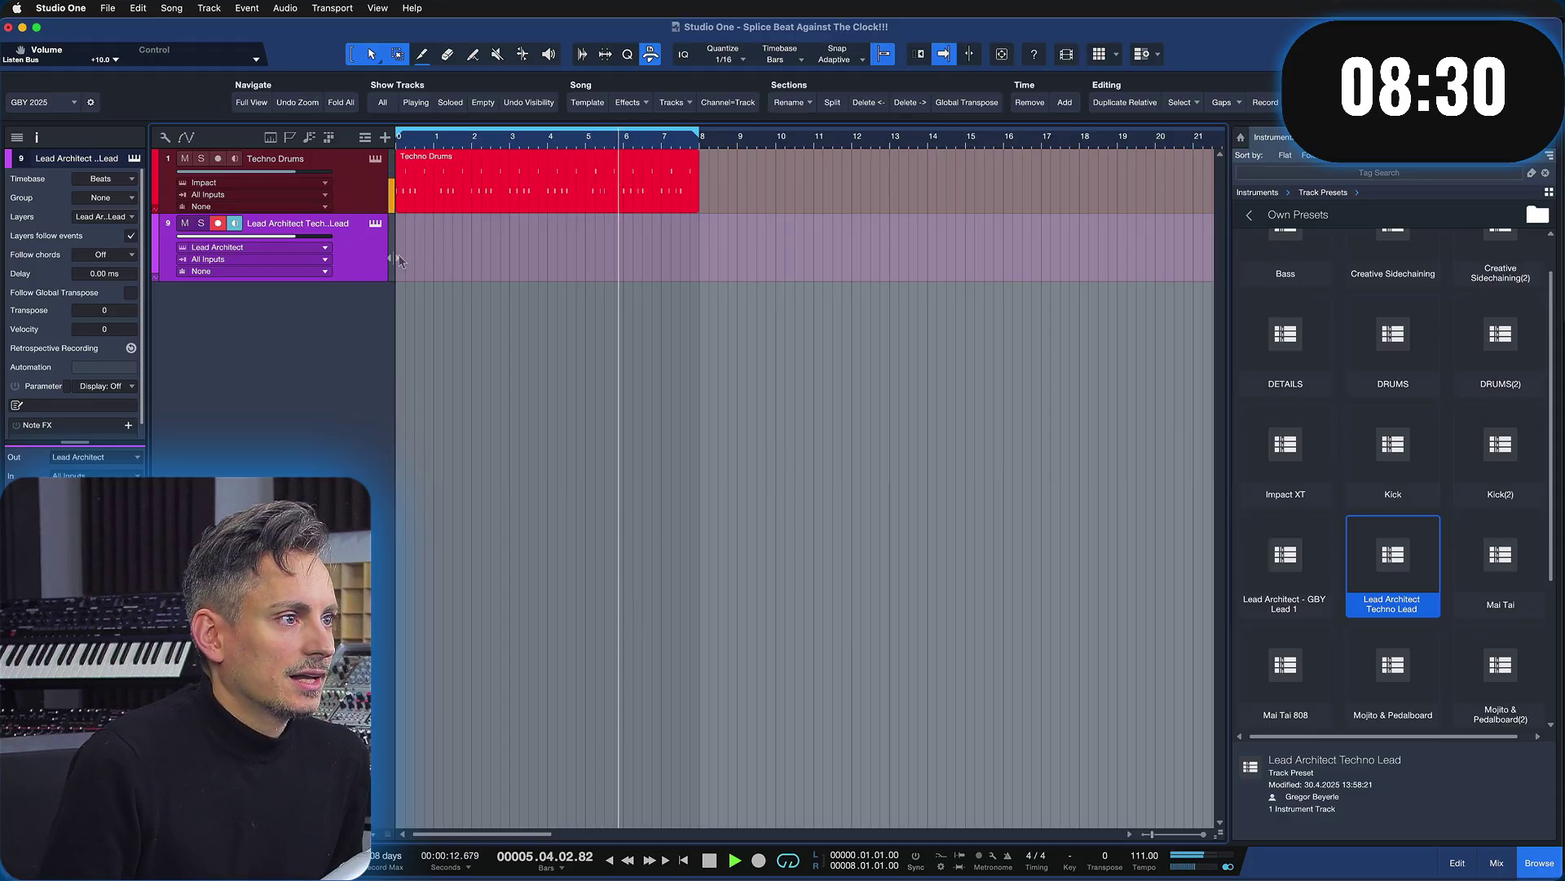
# Open the Lead Architect instrument window to view its sound settings, and close it again
pyautogui.click(325, 247)
pyautogui.click(369, 260)
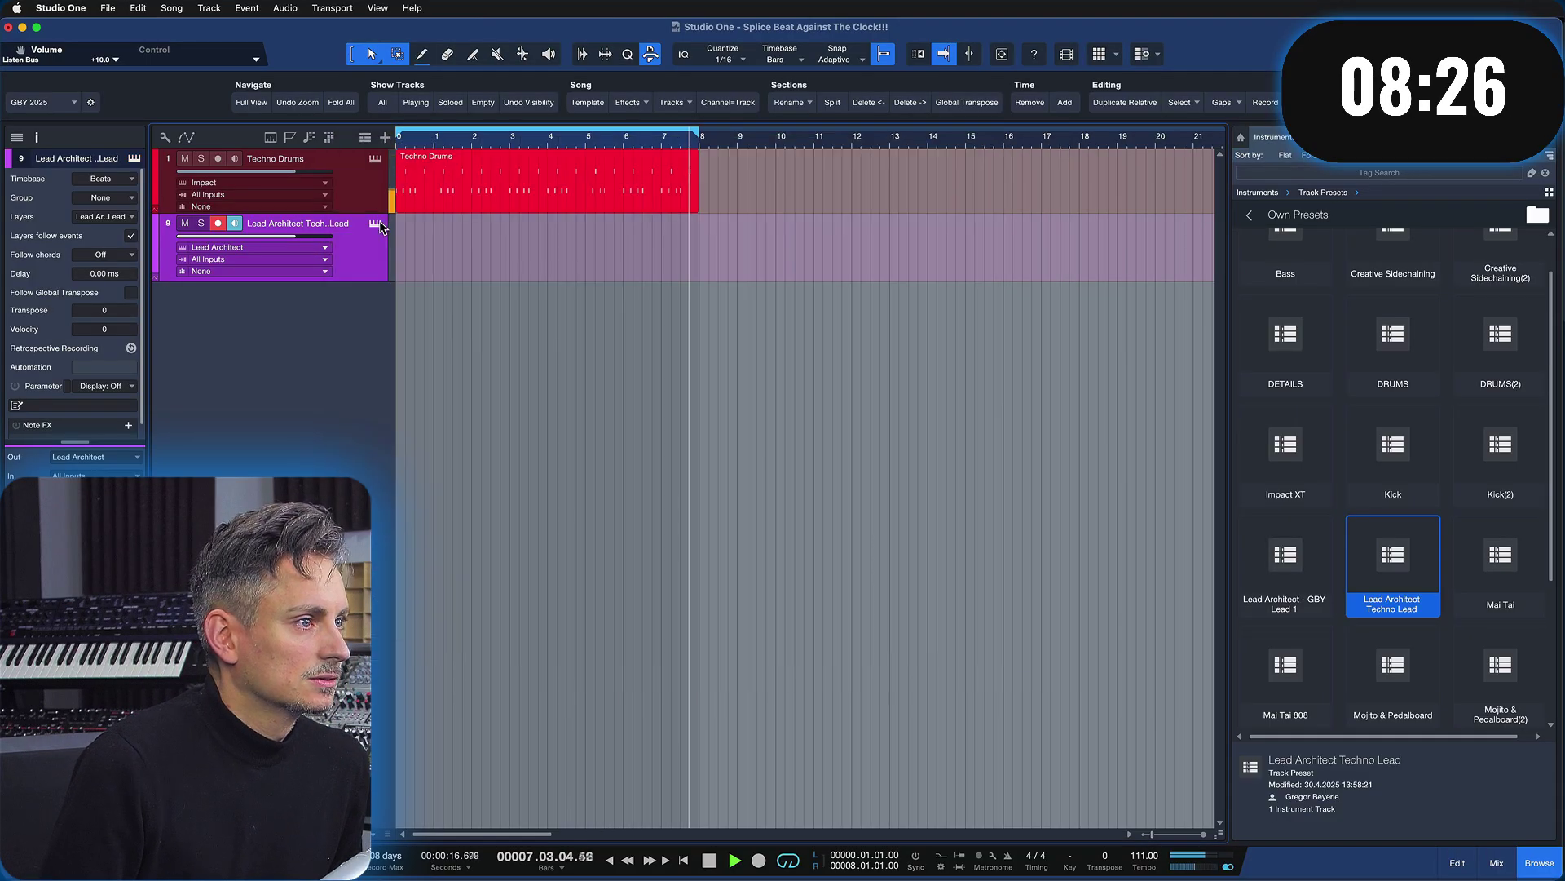
pyautogui.click(377, 225)
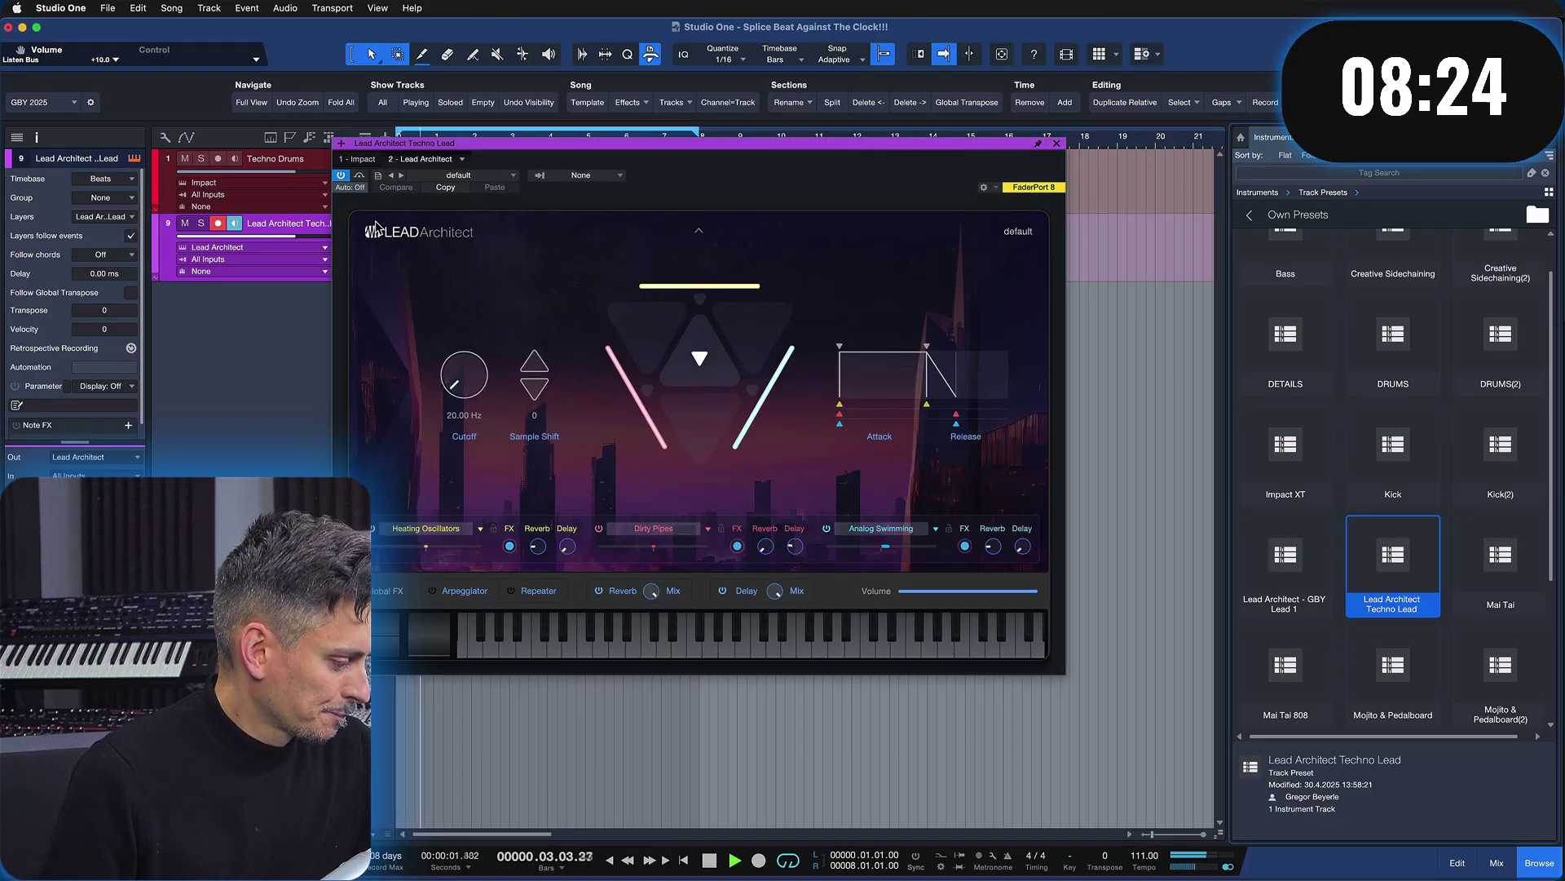
pyautogui.press('F2')
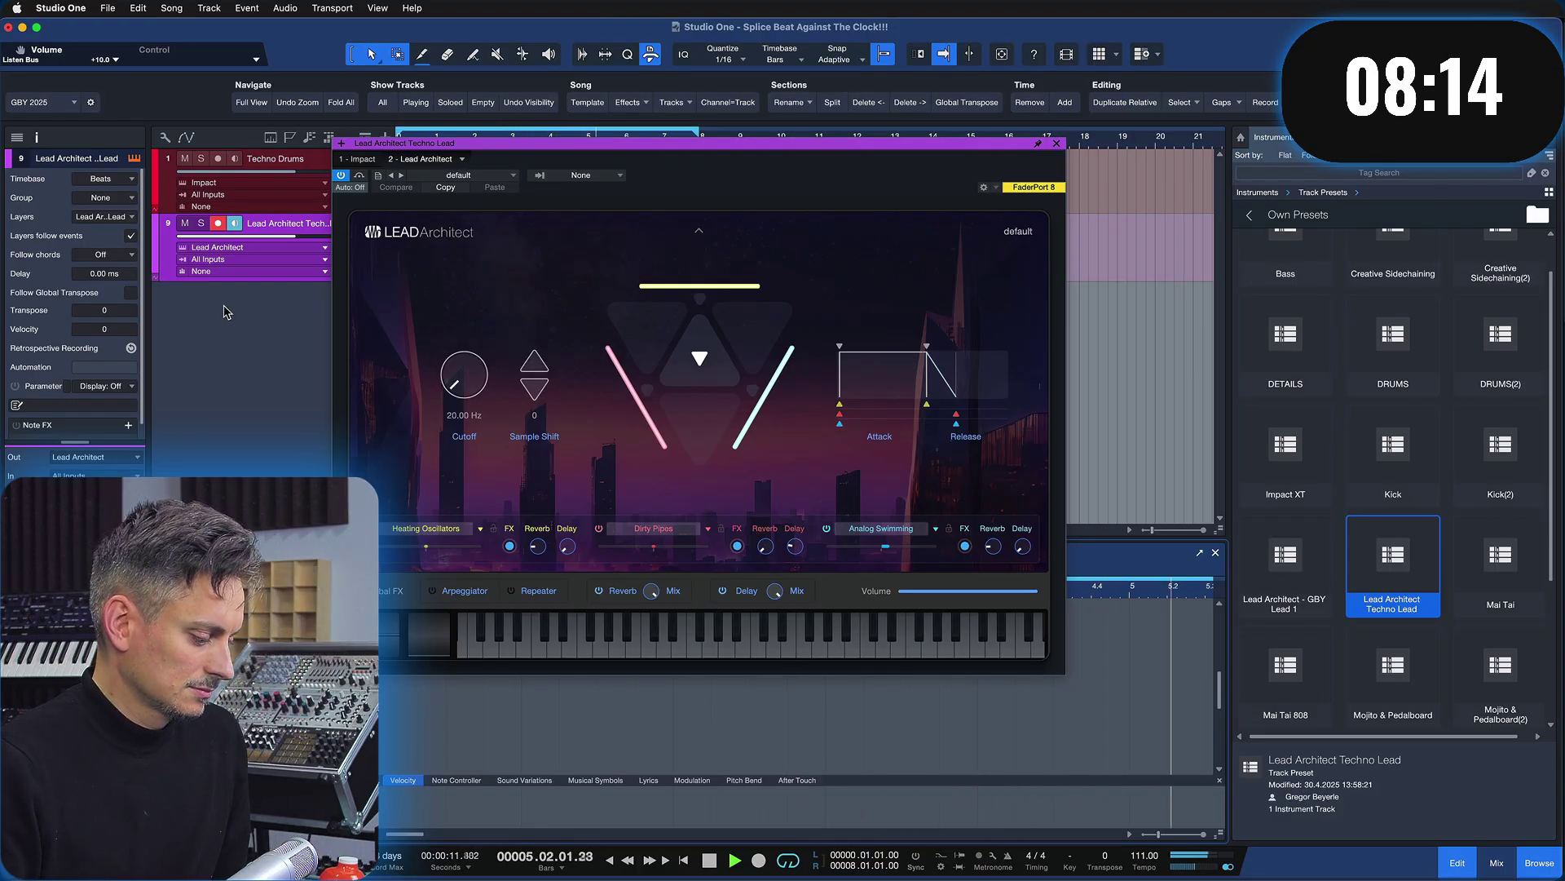
pyautogui.press('F2')
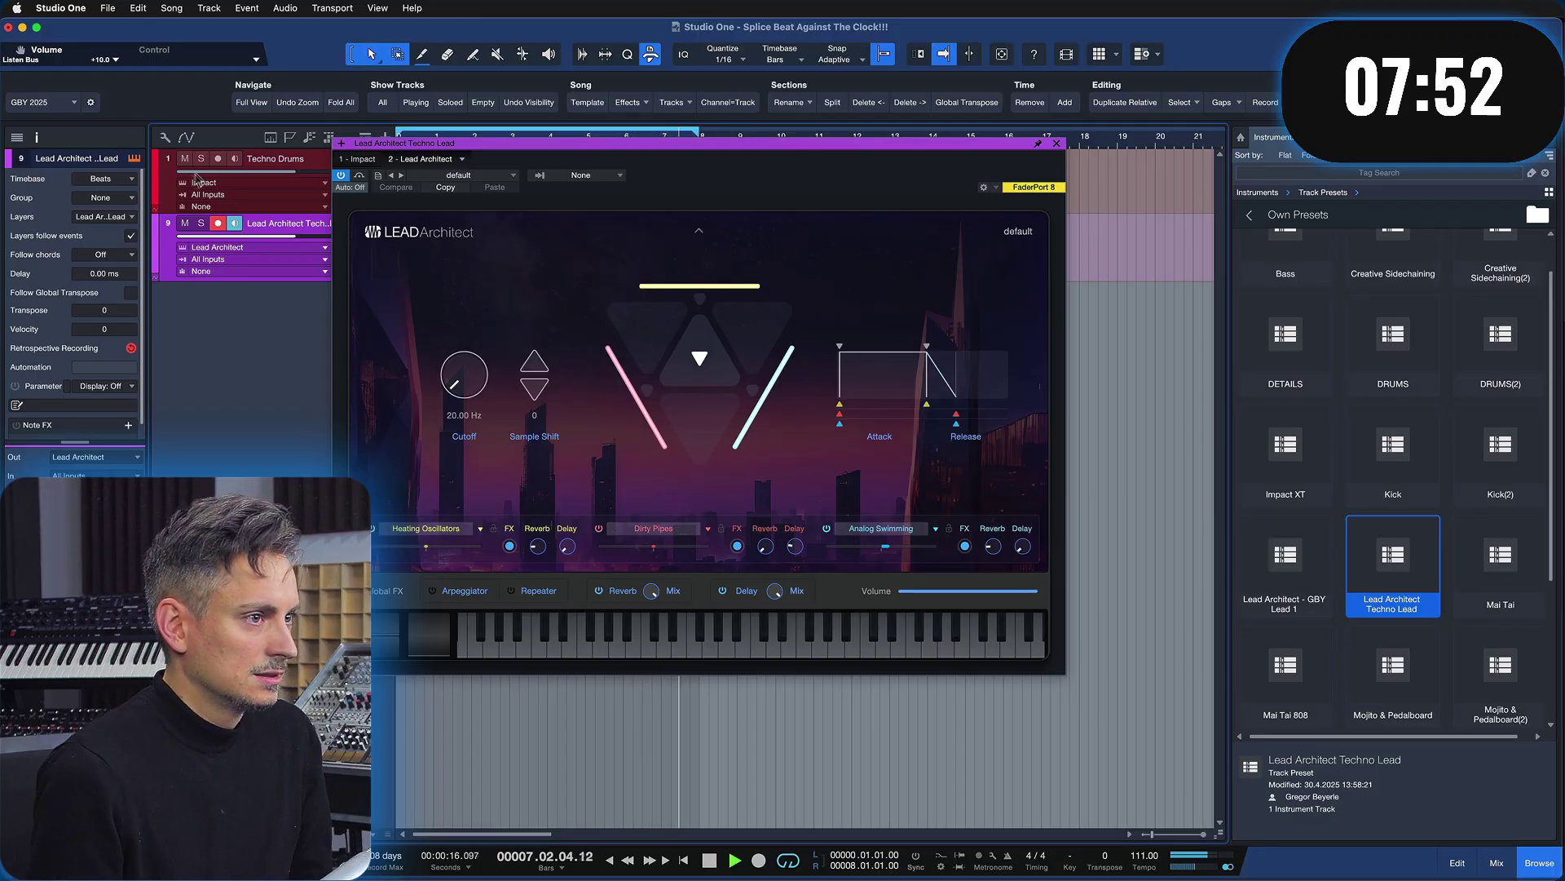
pyautogui.click(1056, 143)
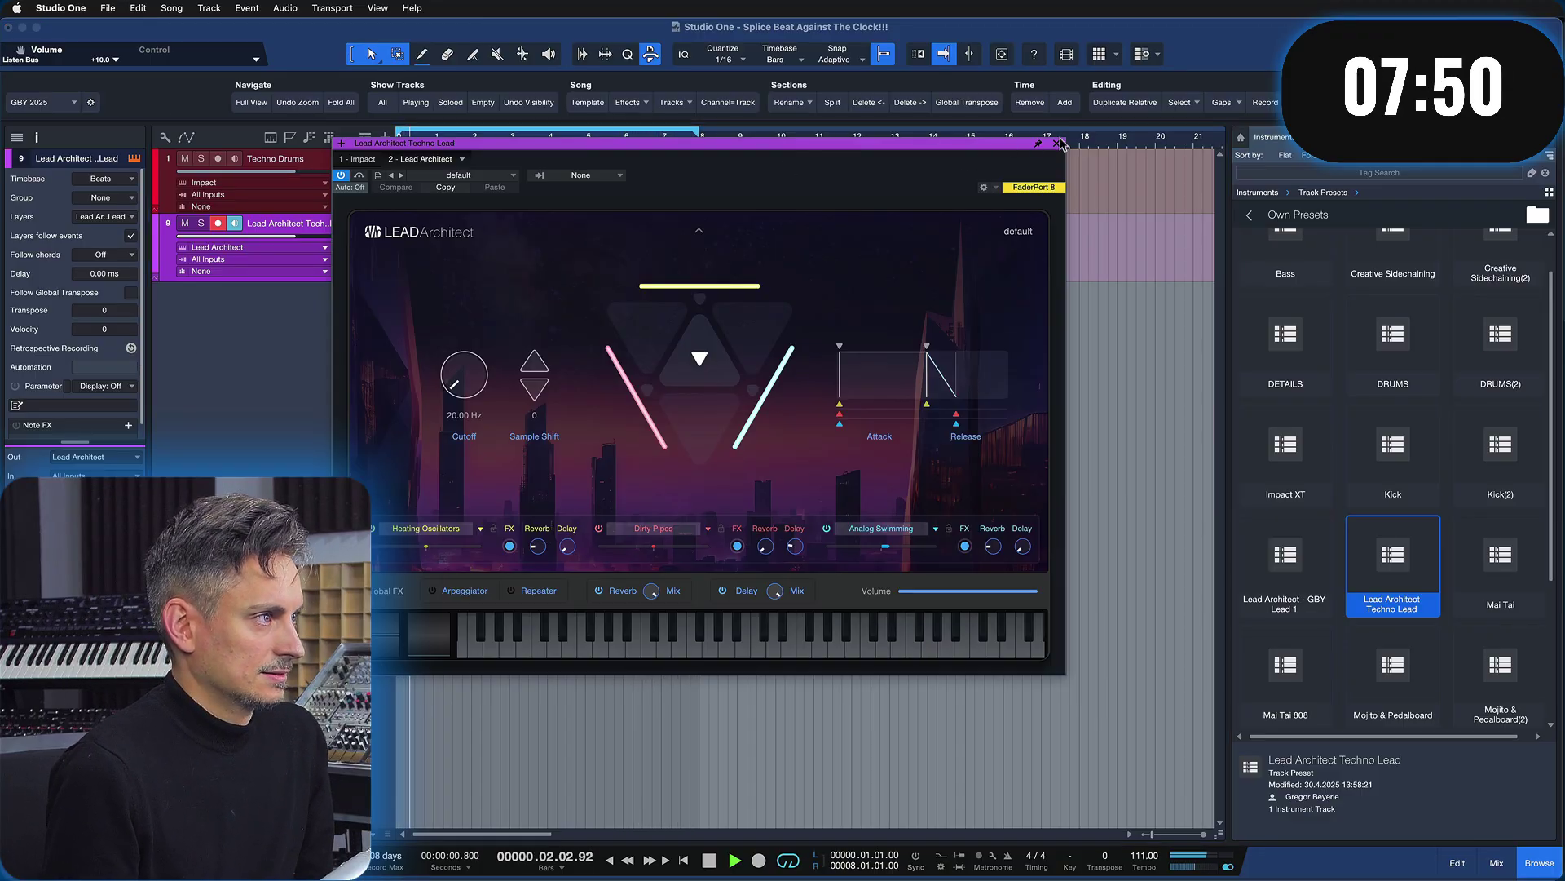
# Isolate the one-bar lead phrase at bar 6 of the recorded lead part, deleting the rest, and stop playback
pyautogui.press('f')
pyautogui.press('3')
pyautogui.press('space')
pyautogui.click(631, 248)
pyautogui.press('1')
pyautogui.click(601, 258)
pyautogui.press('Delete')
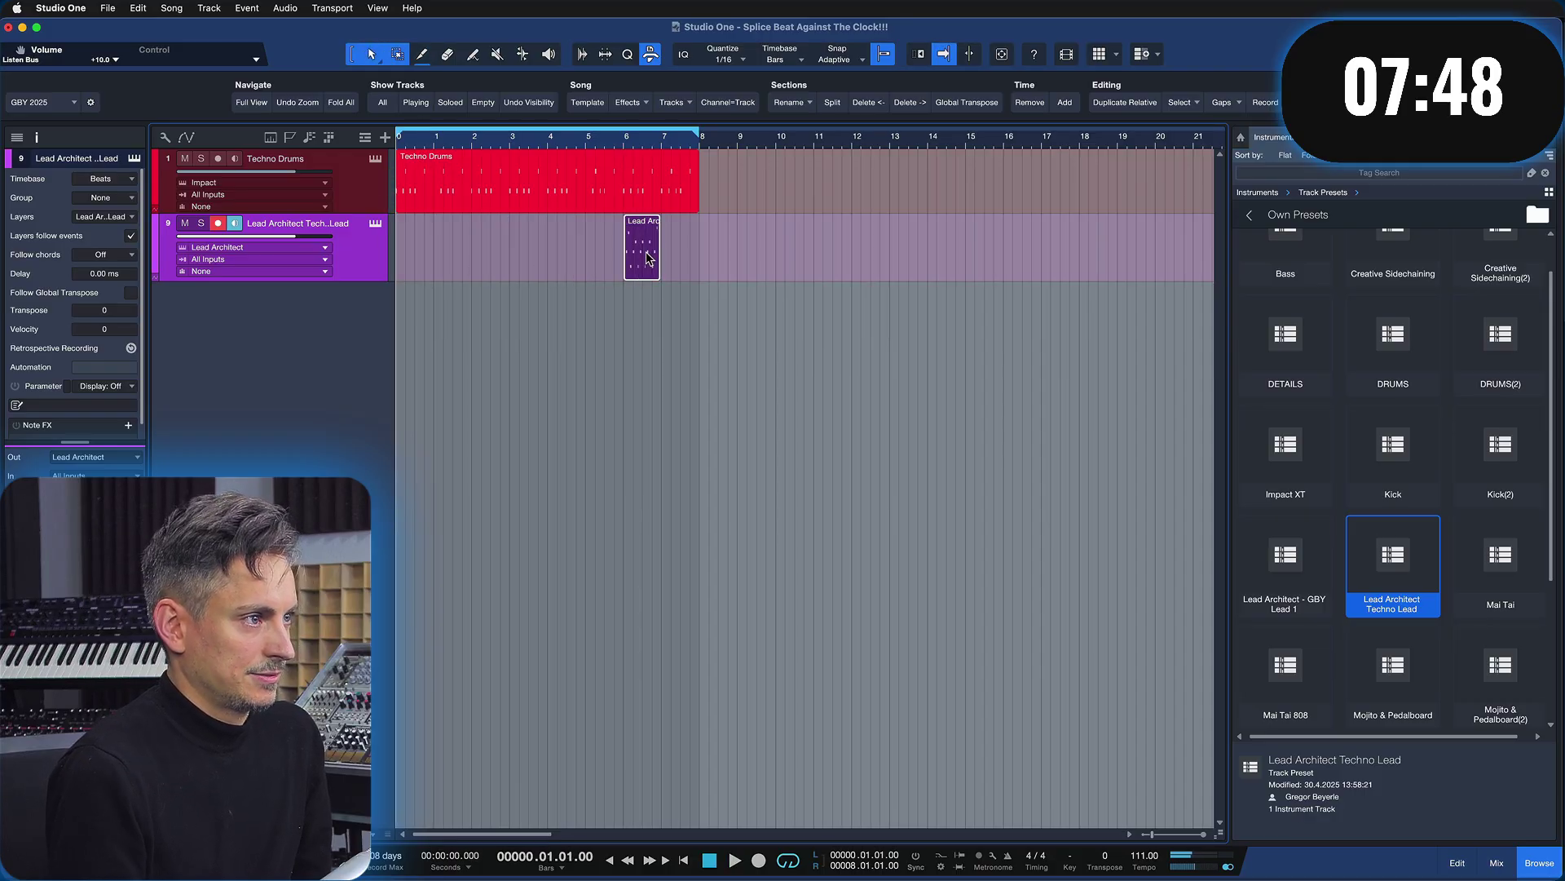
# Move the one-bar lead event to bar 0 and duplicate it repeatedly to cover the length of the drum event
pyautogui.moveTo(641, 260); pyautogui.dragTo(406, 263)
pyautogui.press('space')
pyautogui.press('d')
pyautogui.press('d')
pyautogui.press('d')
pyautogui.press('d')
pyautogui.press('d')
pyautogui.press('d')
pyautogui.press('d')
pyautogui.press('d')
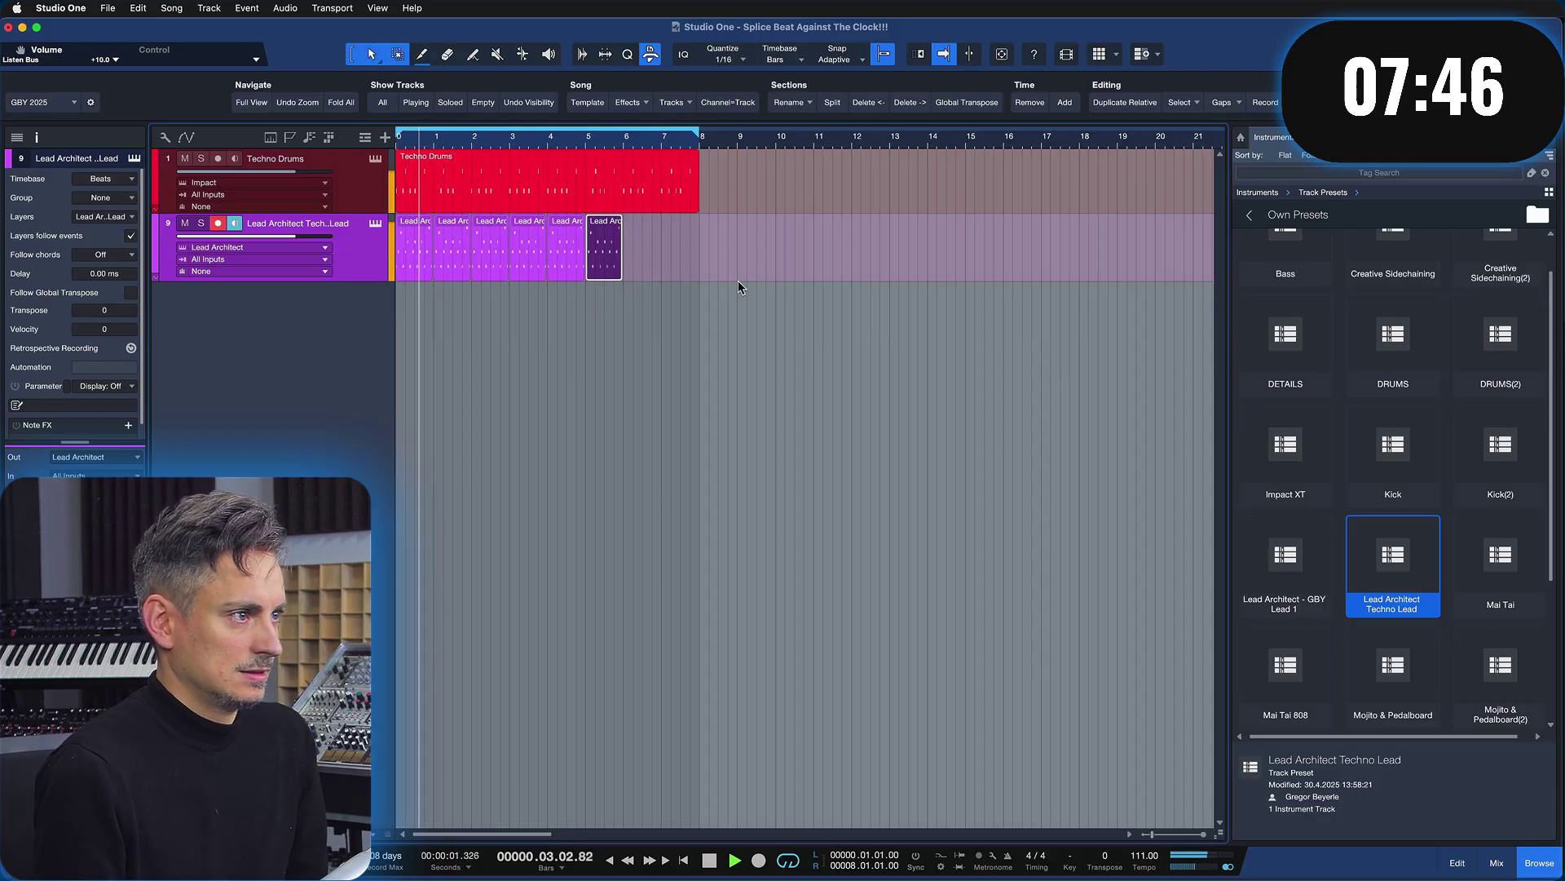
# Remove the surplus lead copies beyond bar 8 and merge the remaining eight into one event
pyautogui.press('f')
pyautogui.moveTo(778, 246); pyautogui.dragTo(712, 259)
pyautogui.moveTo(861, 263); pyautogui.dragTo(409, 268)
pyautogui.press('Delete')
pyautogui.press('Delete')
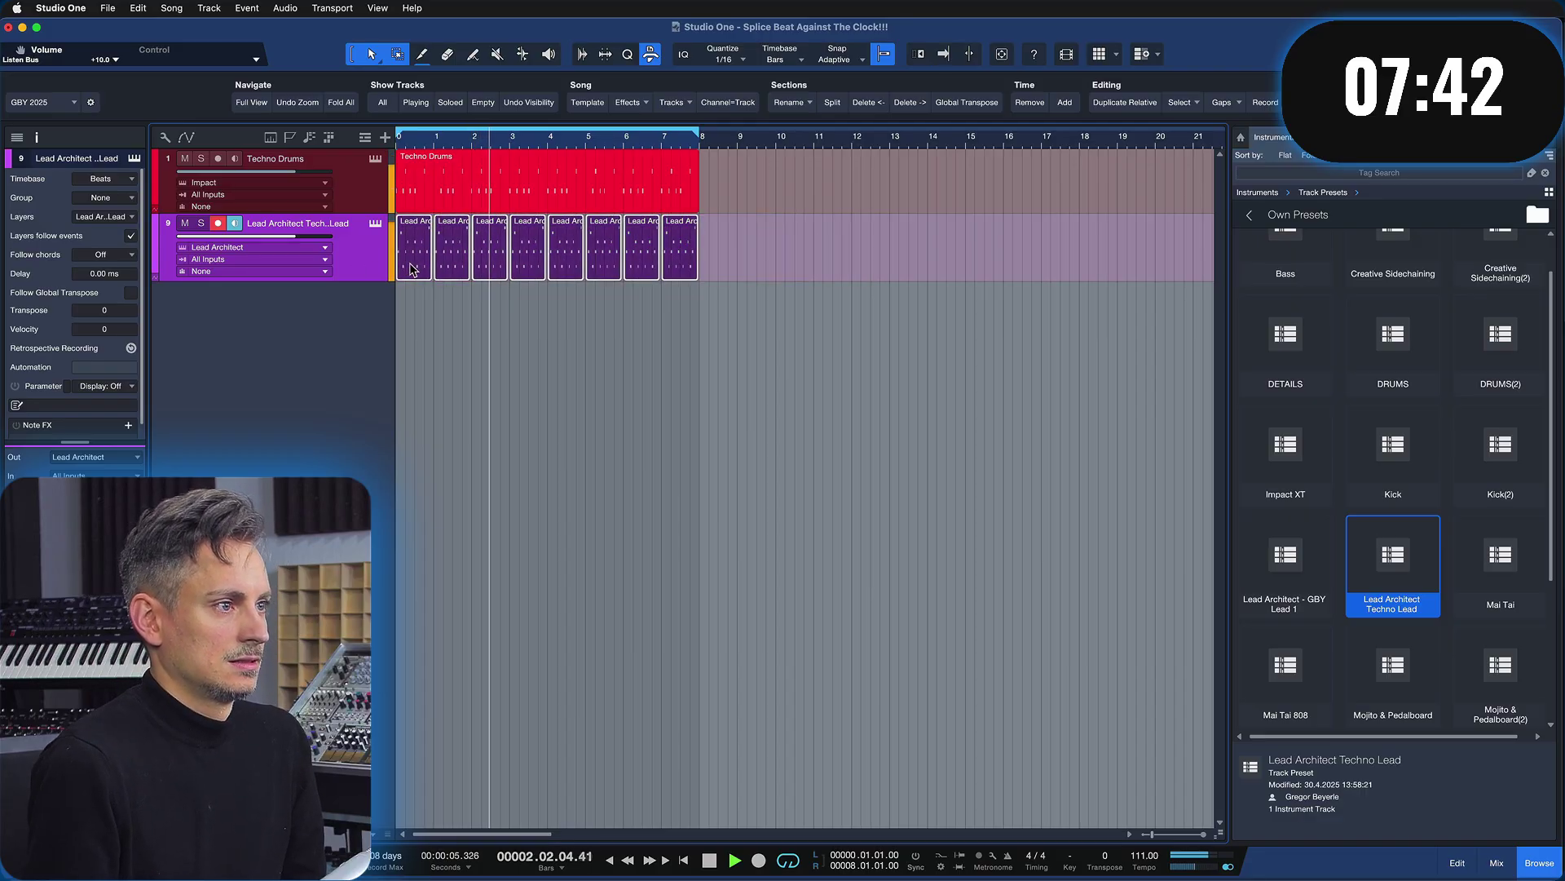
pyautogui.press('g')
# Open the merged lead event in the note editor and examine its notes
pyautogui.doubleClick(410, 268)
pyautogui.click(622, 638)
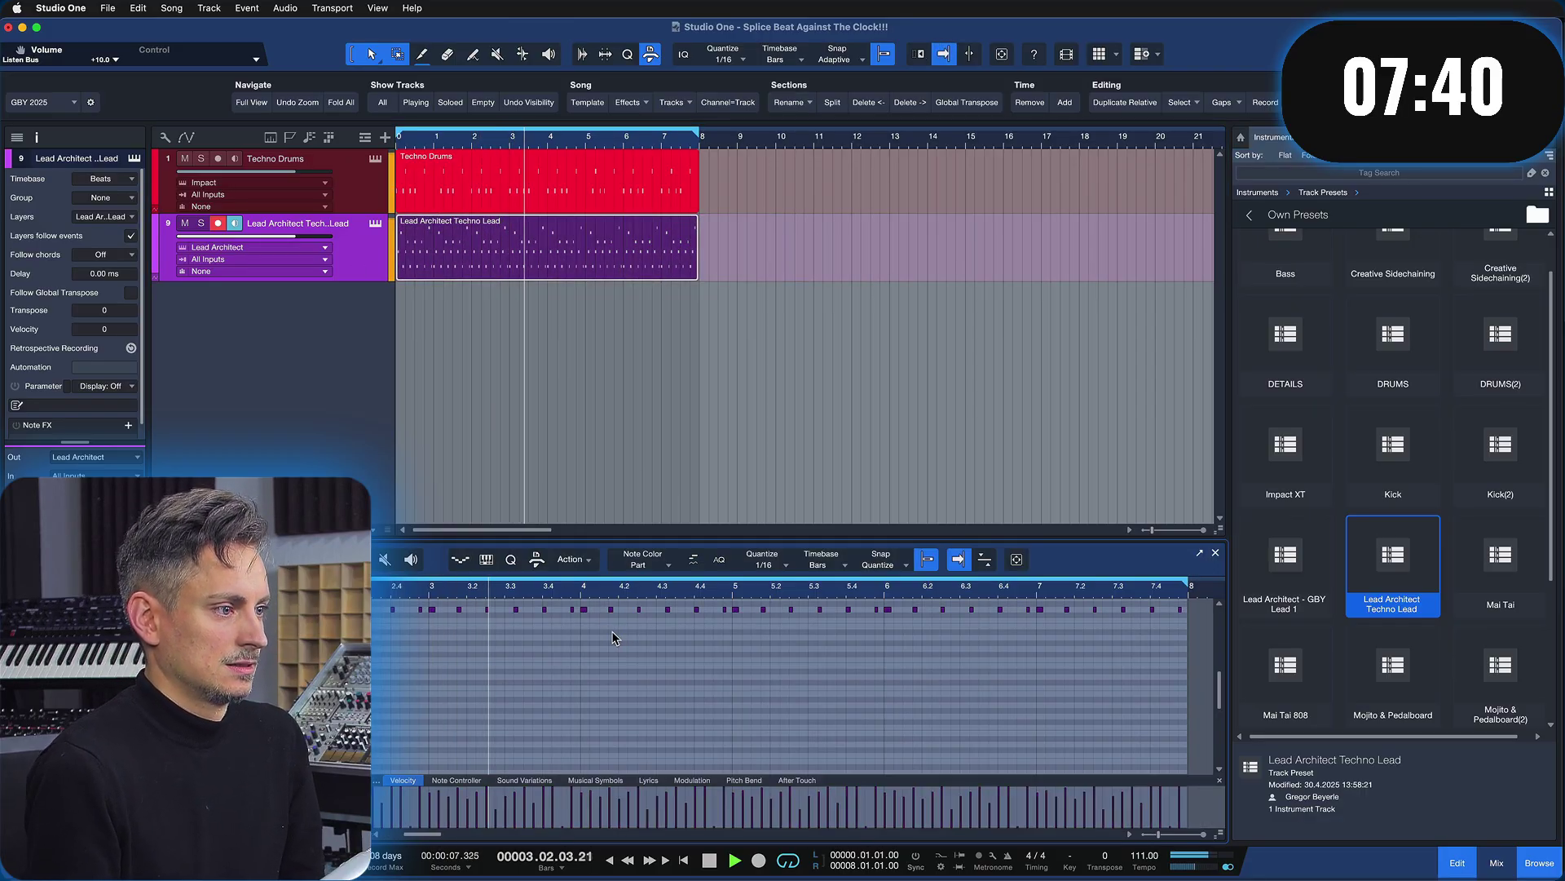
pyautogui.scroll(3, 616, 638)
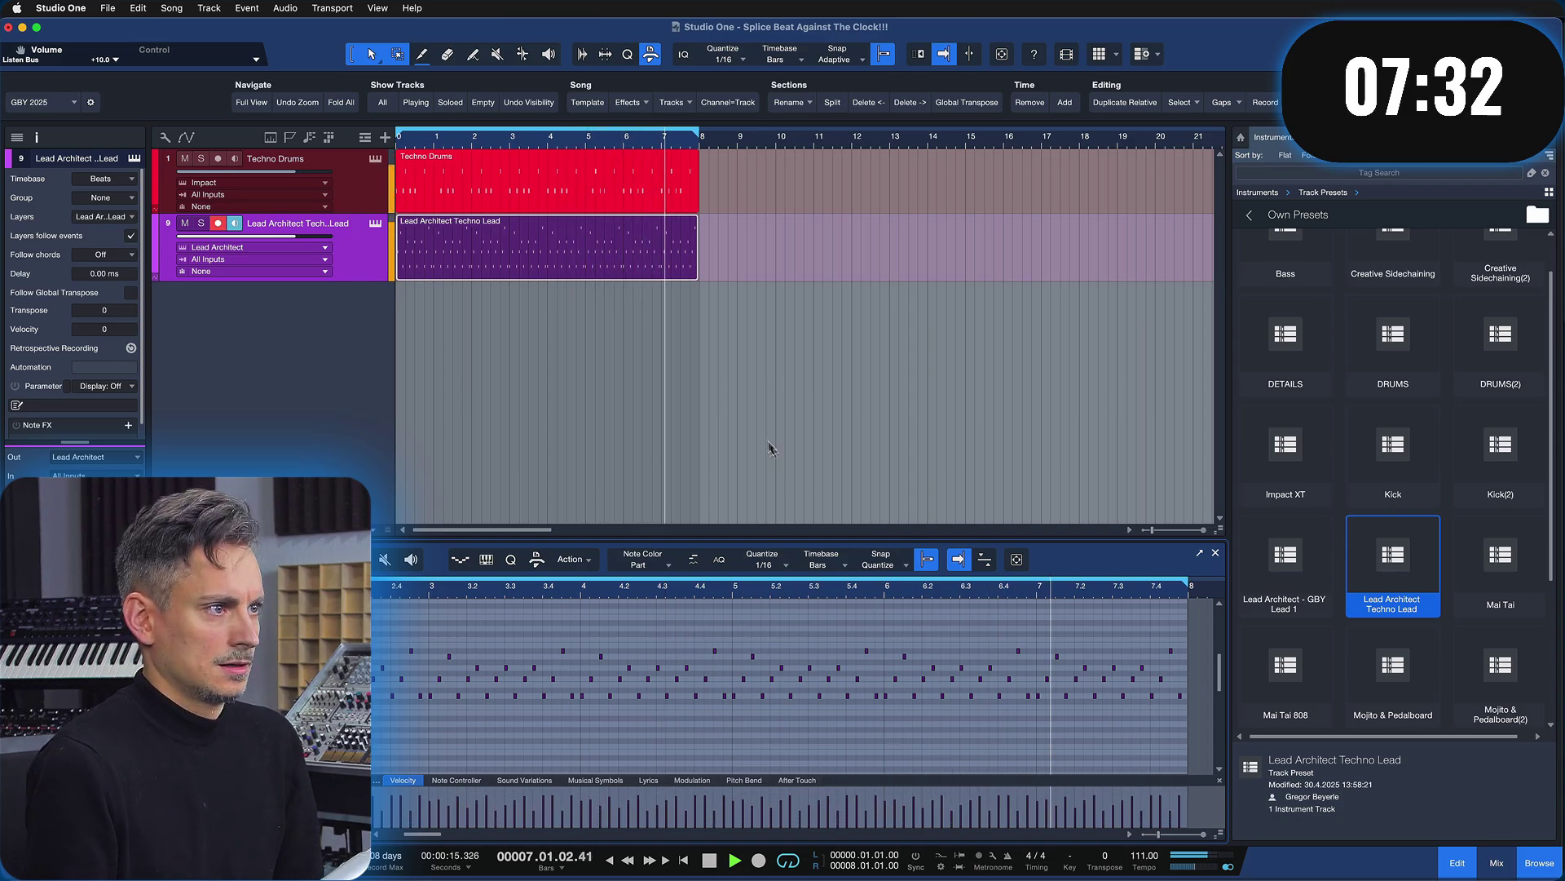
# Select the drum and lead events together and start a Splice Search with Sound based on them
pyautogui.moveTo(741, 413); pyautogui.dragTo(300, 173)
pyautogui.press('space')
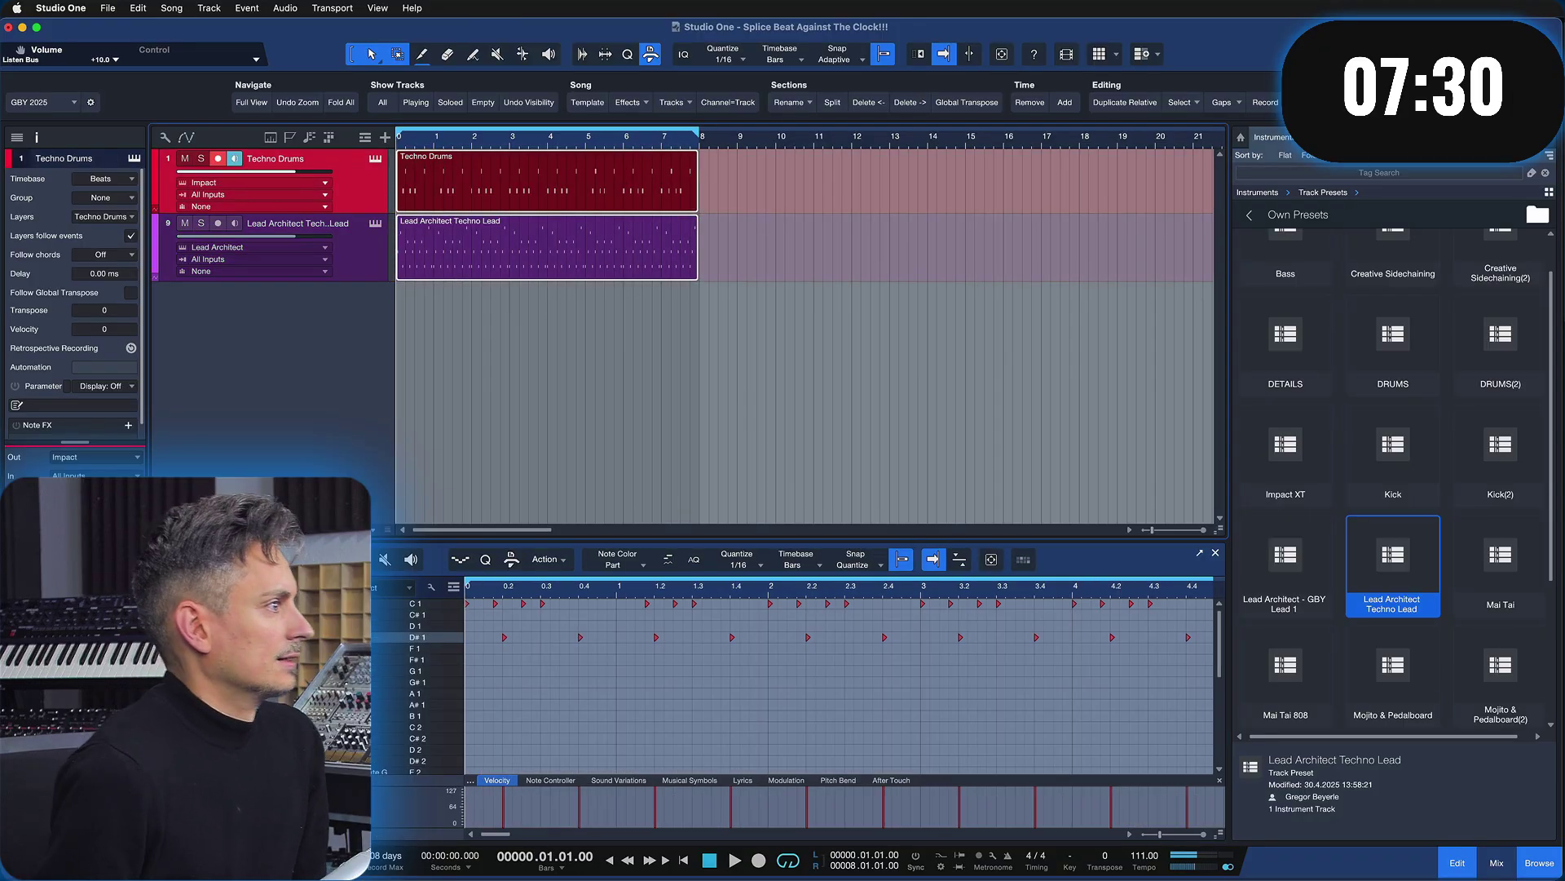
pyautogui.press('F8')
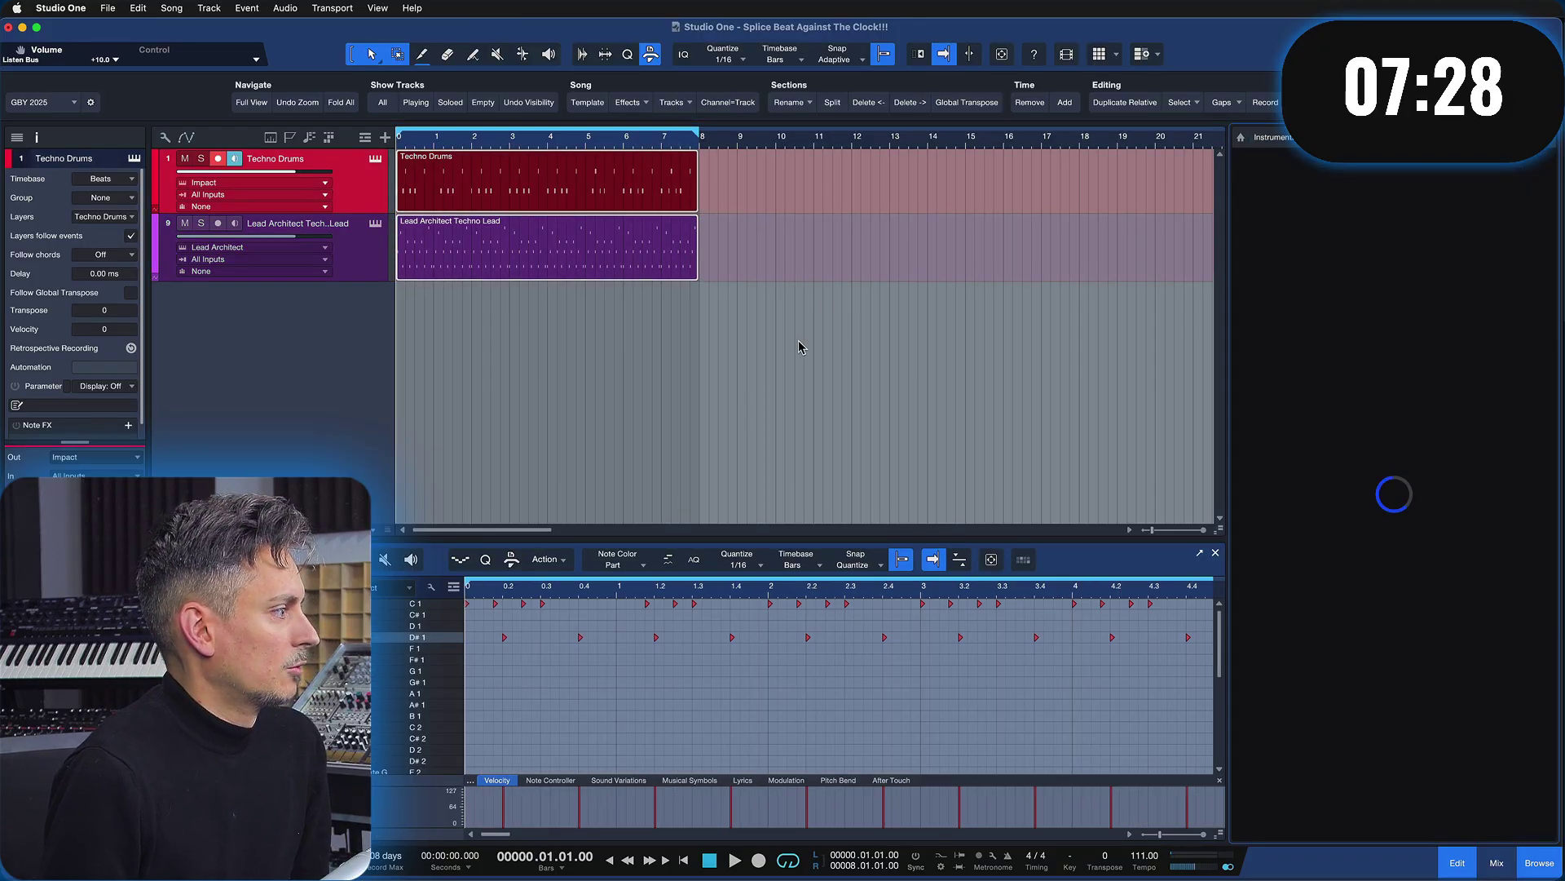
pyautogui.click(599, 264)
pyautogui.click(1388, 570)
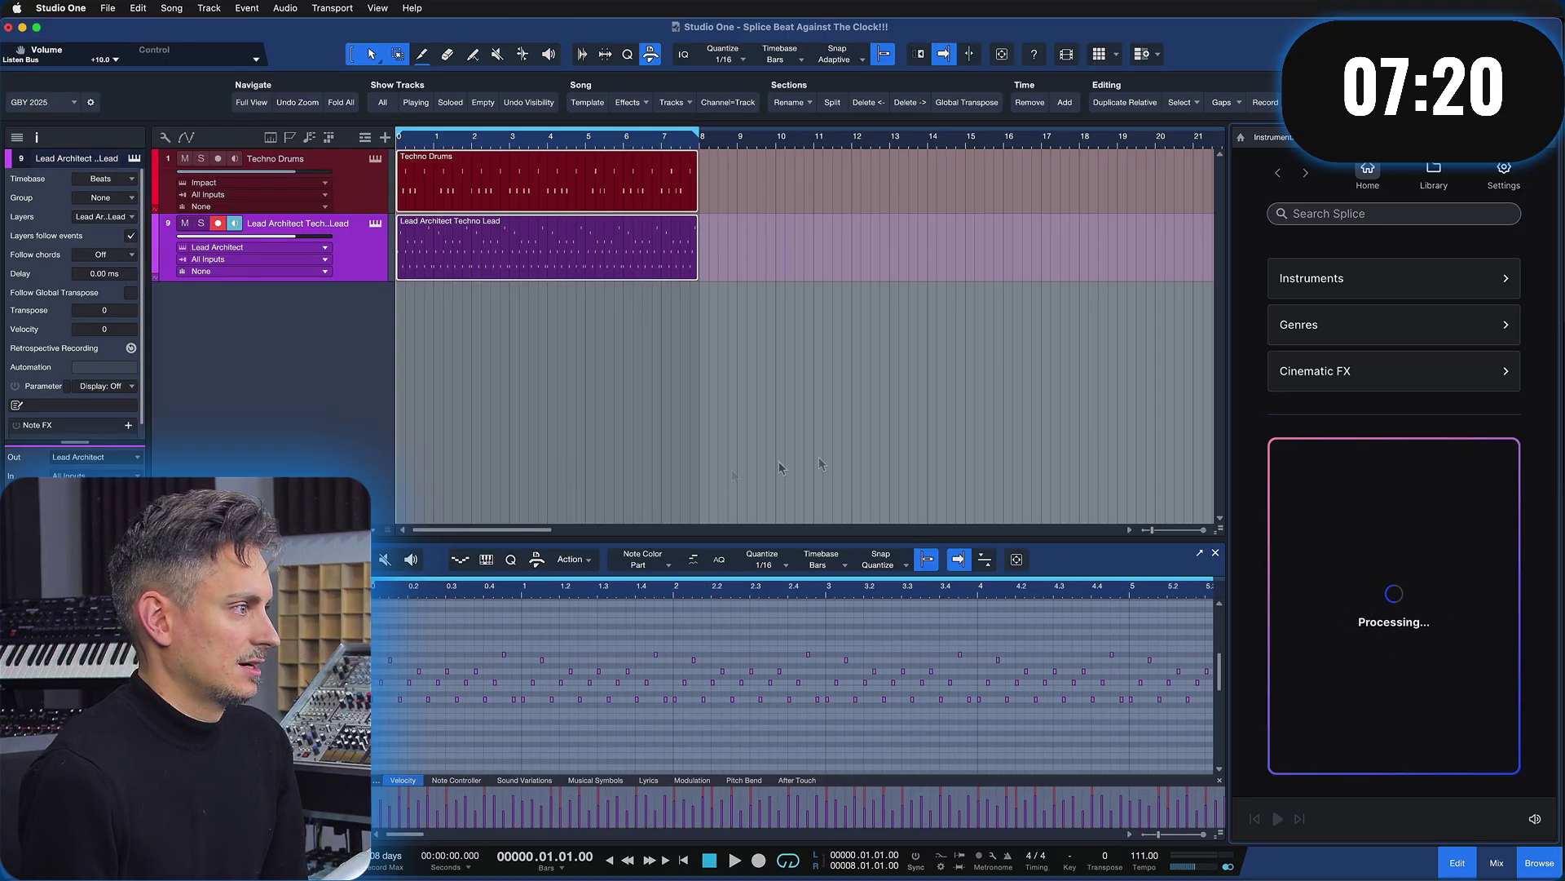
# Deselect the events, close the note editor, stop song playback, and play the Reference clip used for the Splice search
pyautogui.click(643, 395)
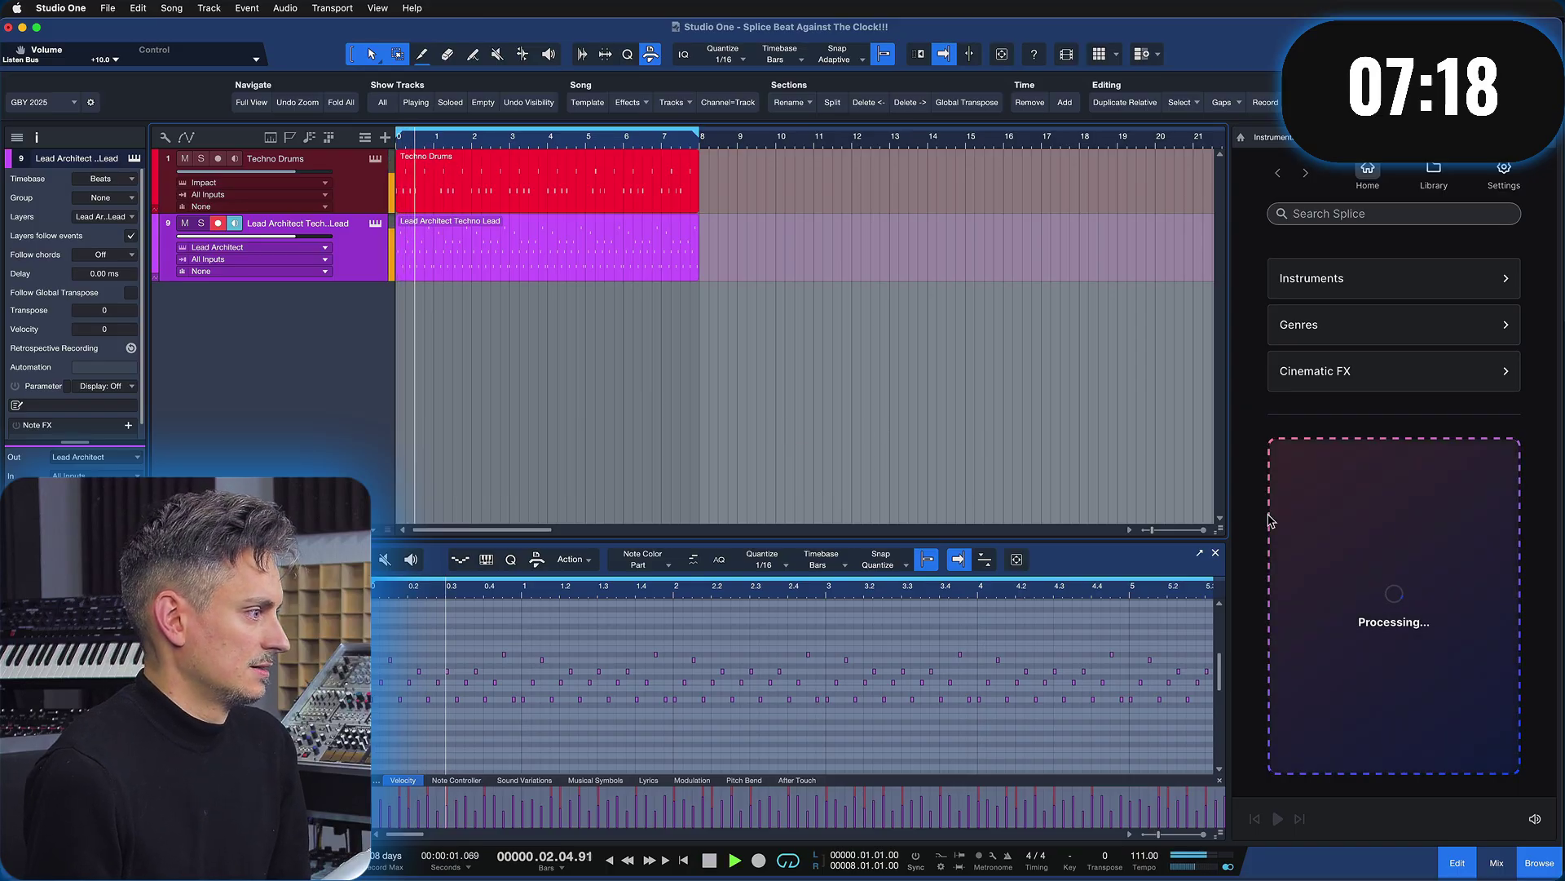
pyautogui.click(1216, 554)
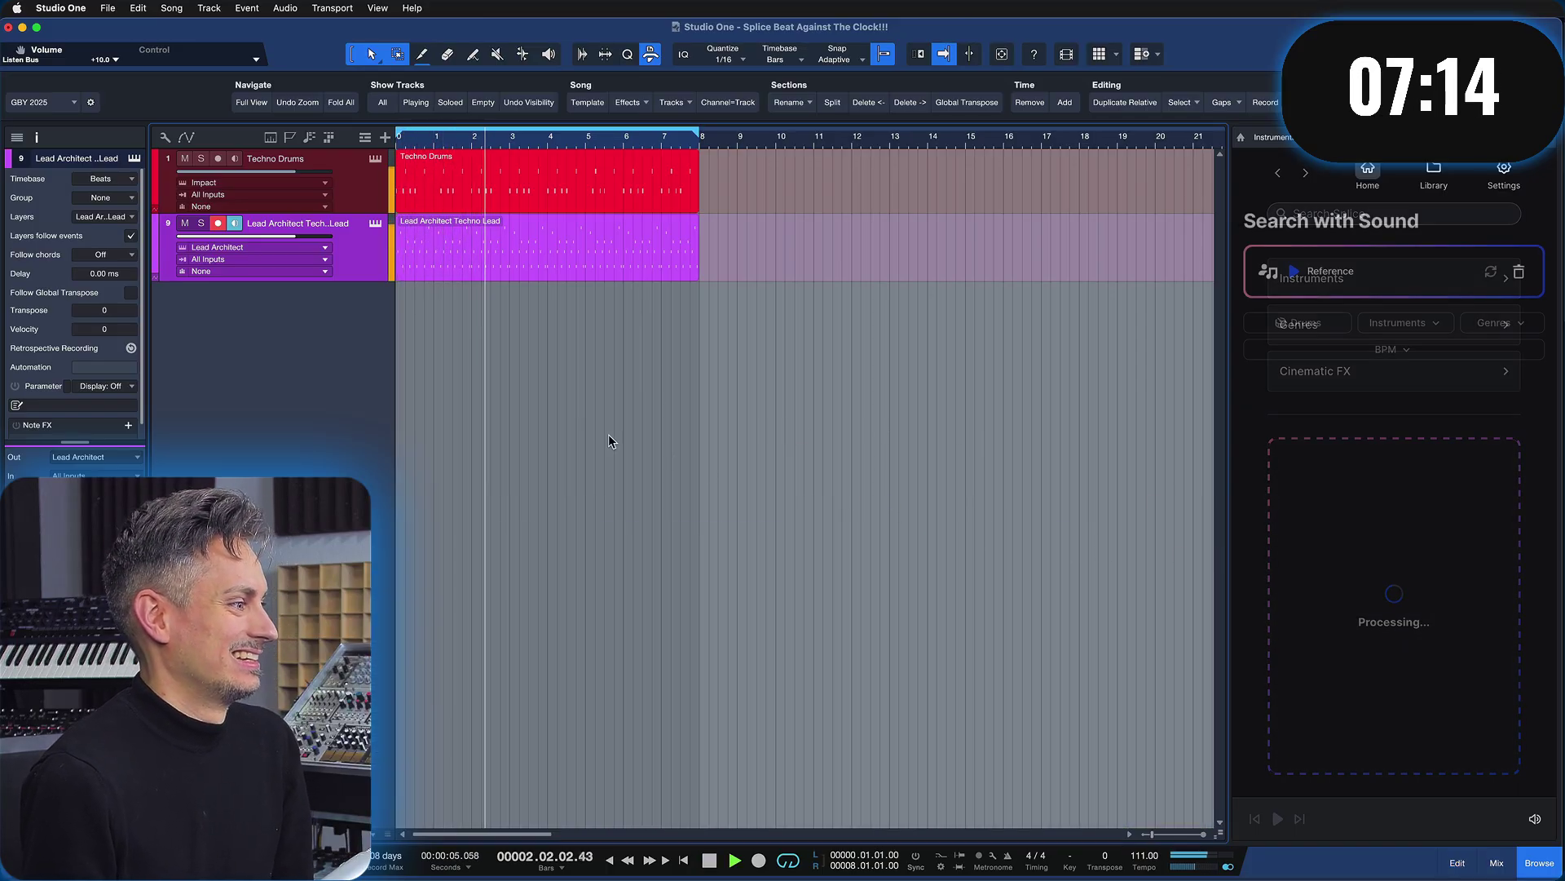
pyautogui.press('space')
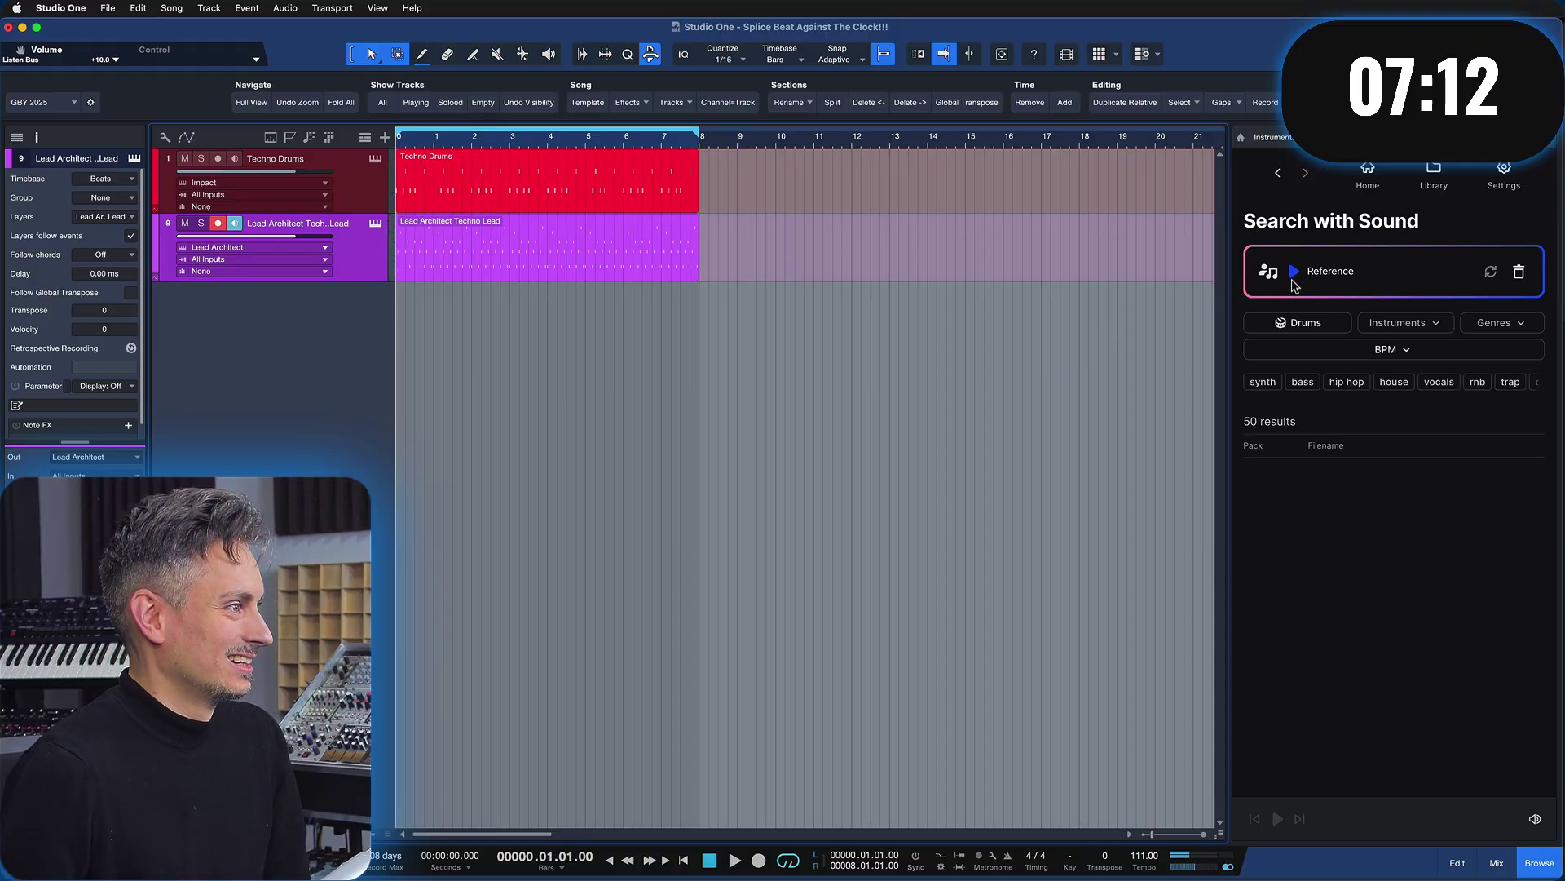
pyautogui.click(1295, 271)
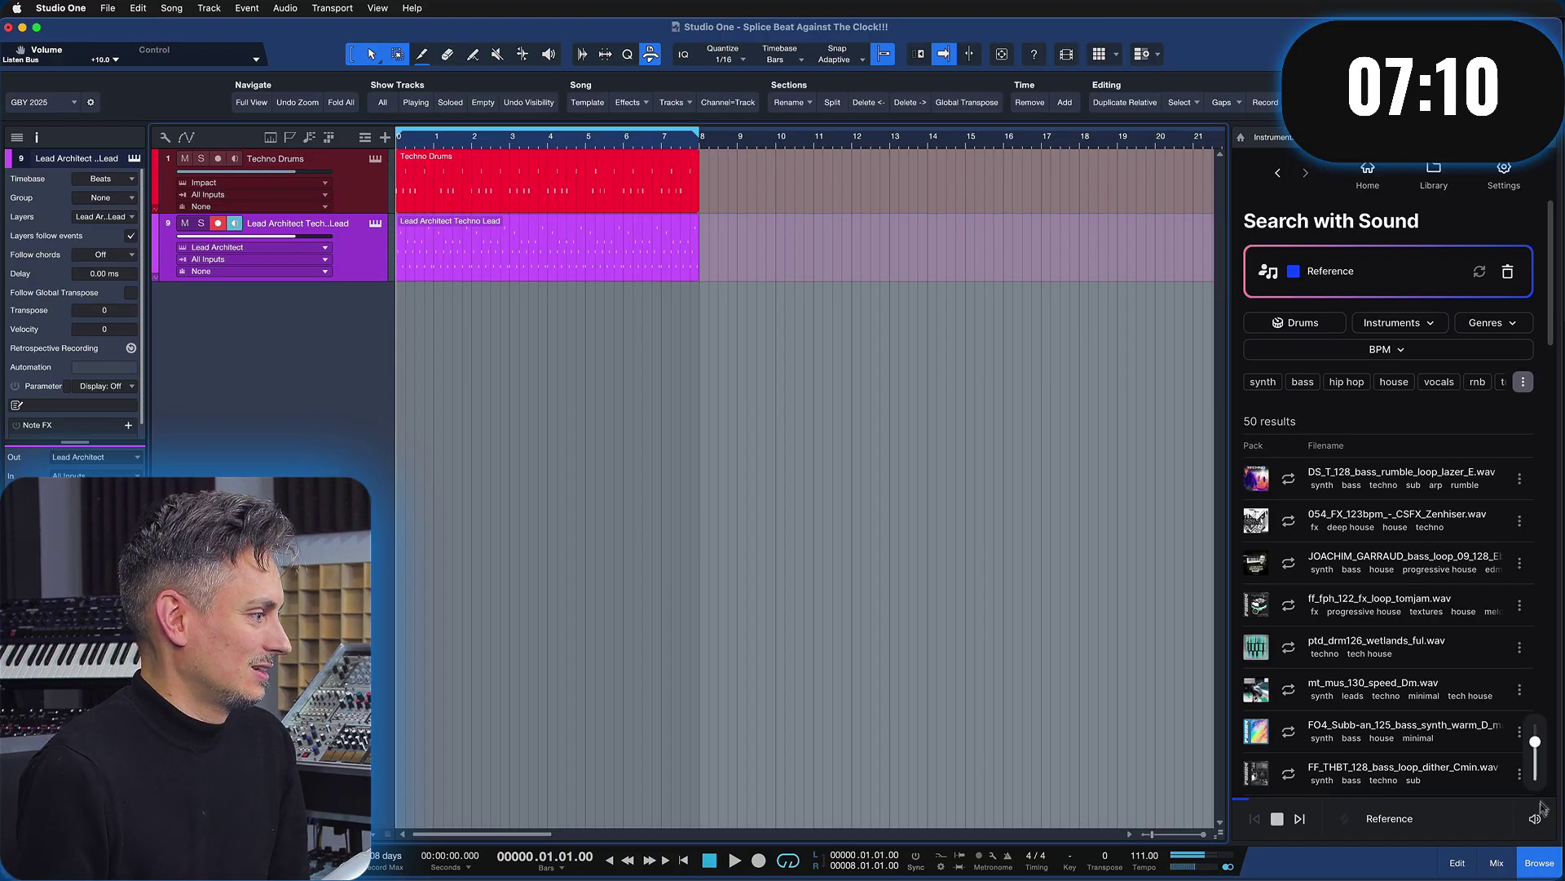
# Filter the Search with Sound results by bass and audition a range of the bass loops against the song
pyautogui.click(1303, 382)
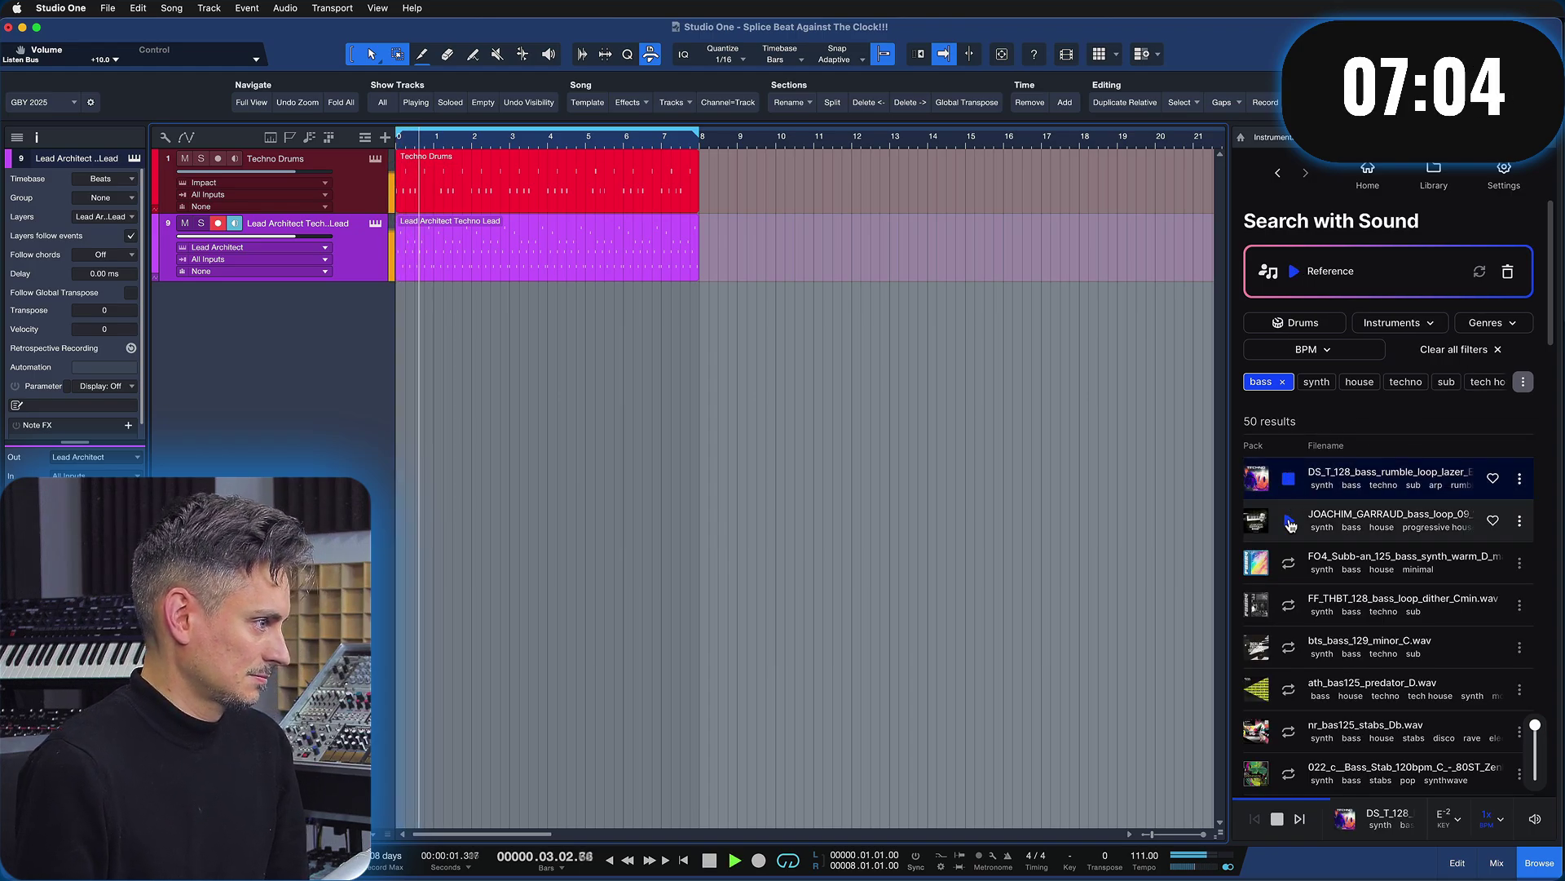
pyautogui.click(1291, 564)
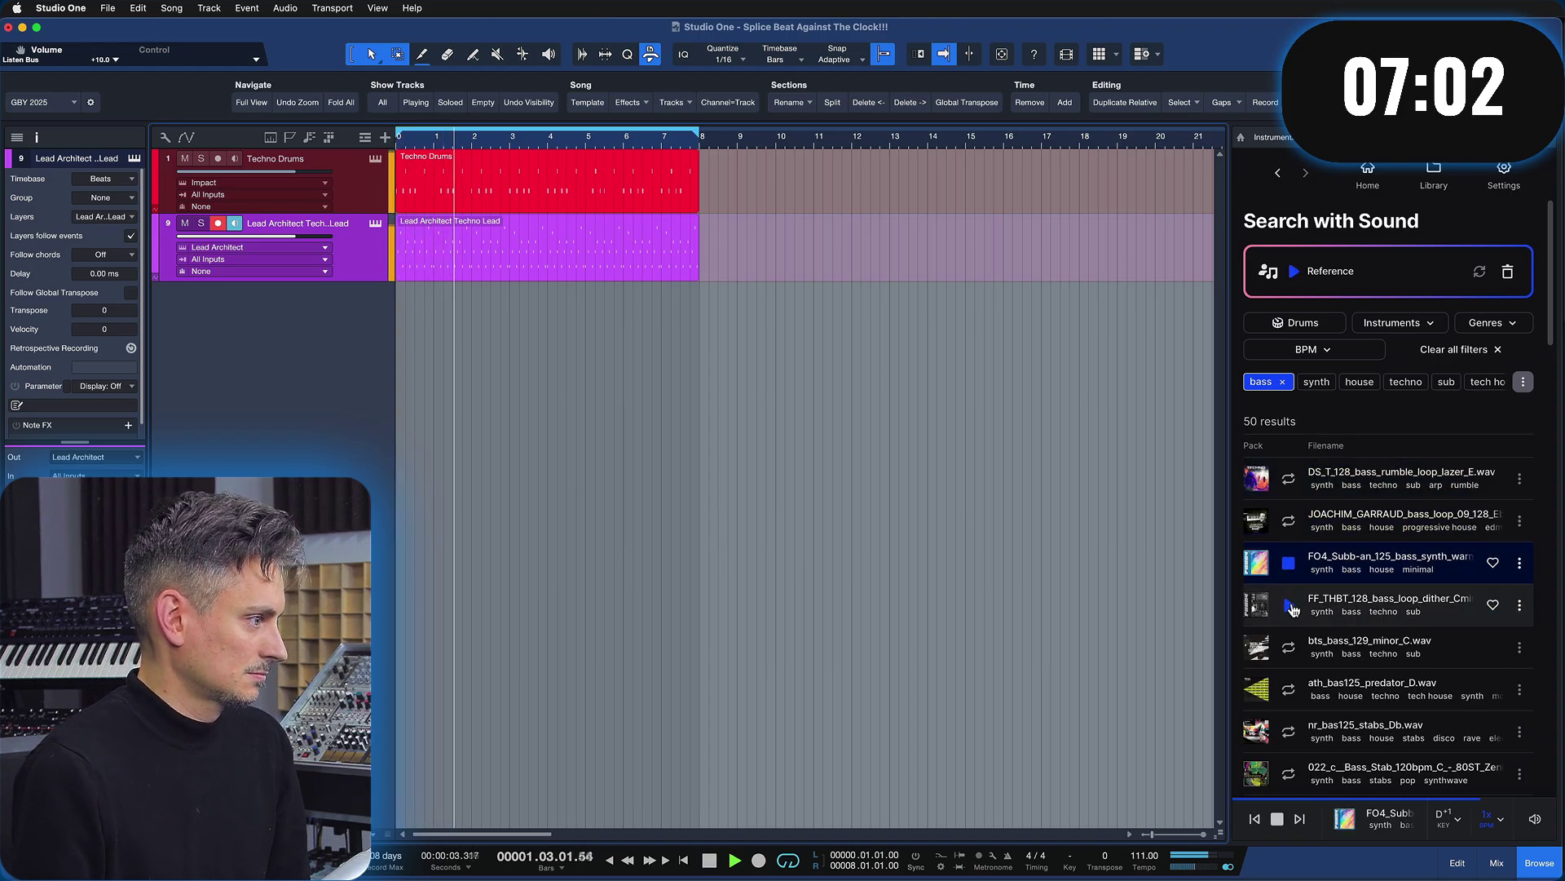
pyautogui.click(1289, 647)
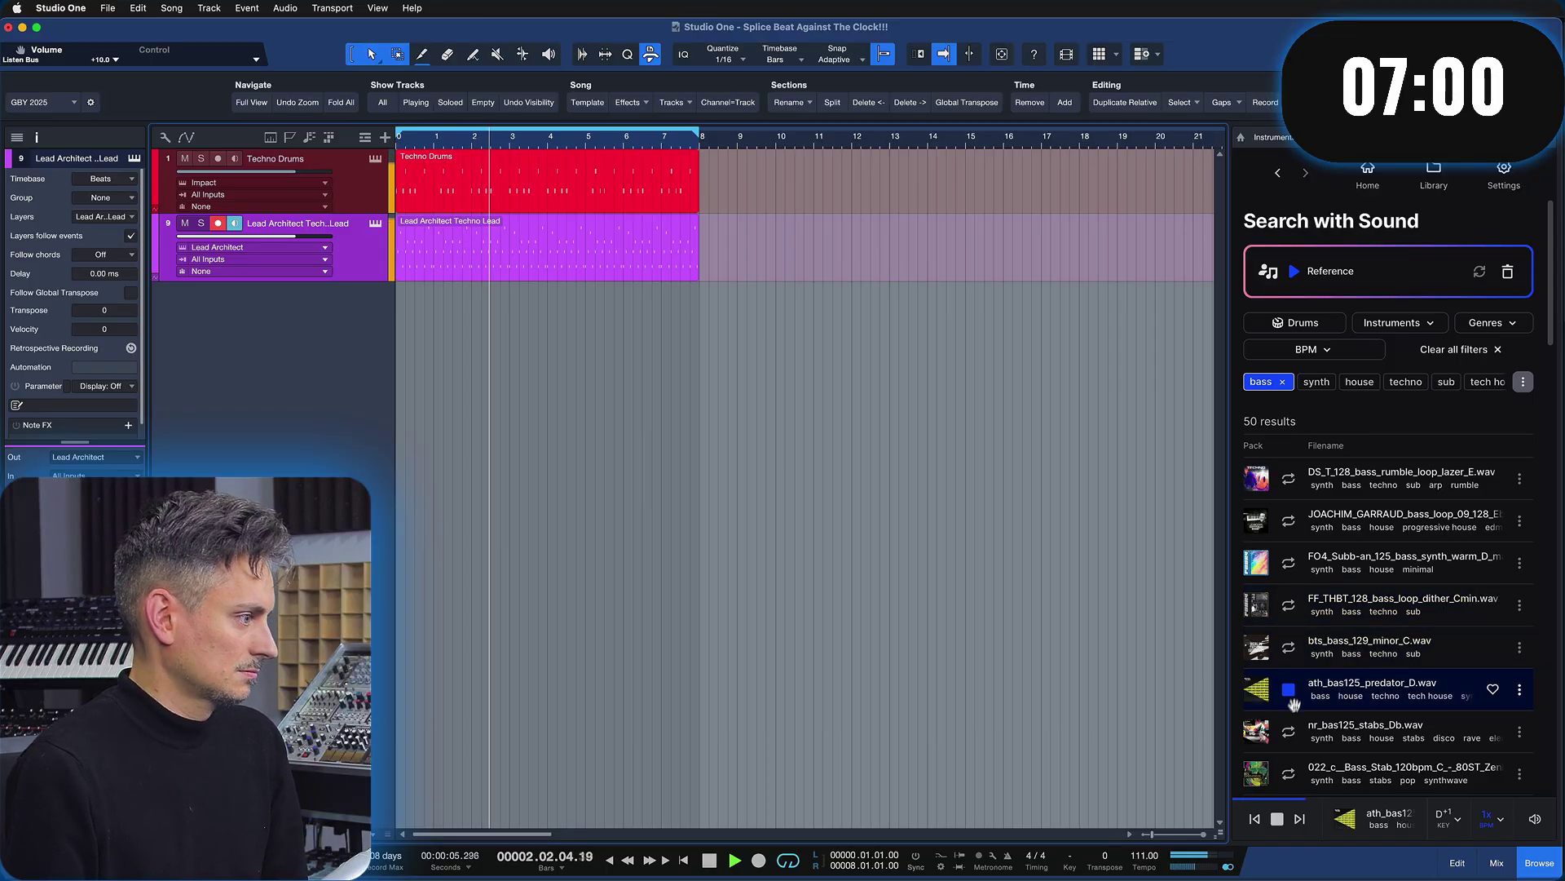
pyautogui.click(1289, 731)
pyautogui.scroll(-2, 1337, 640)
pyautogui.click(1288, 729)
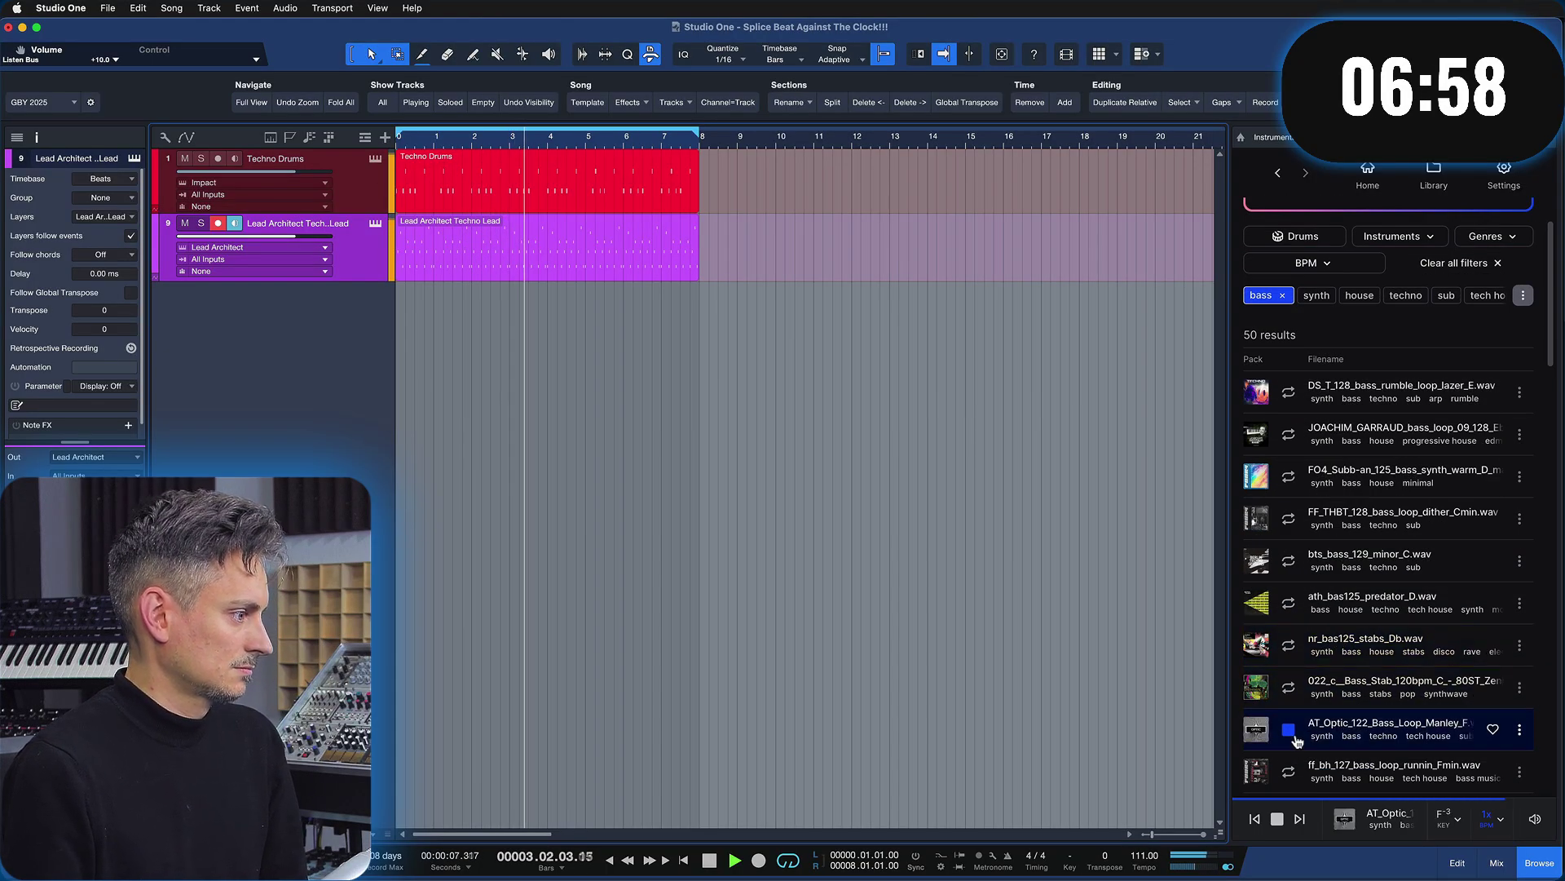
pyautogui.scroll(-4, 1296, 652)
pyautogui.click(1289, 625)
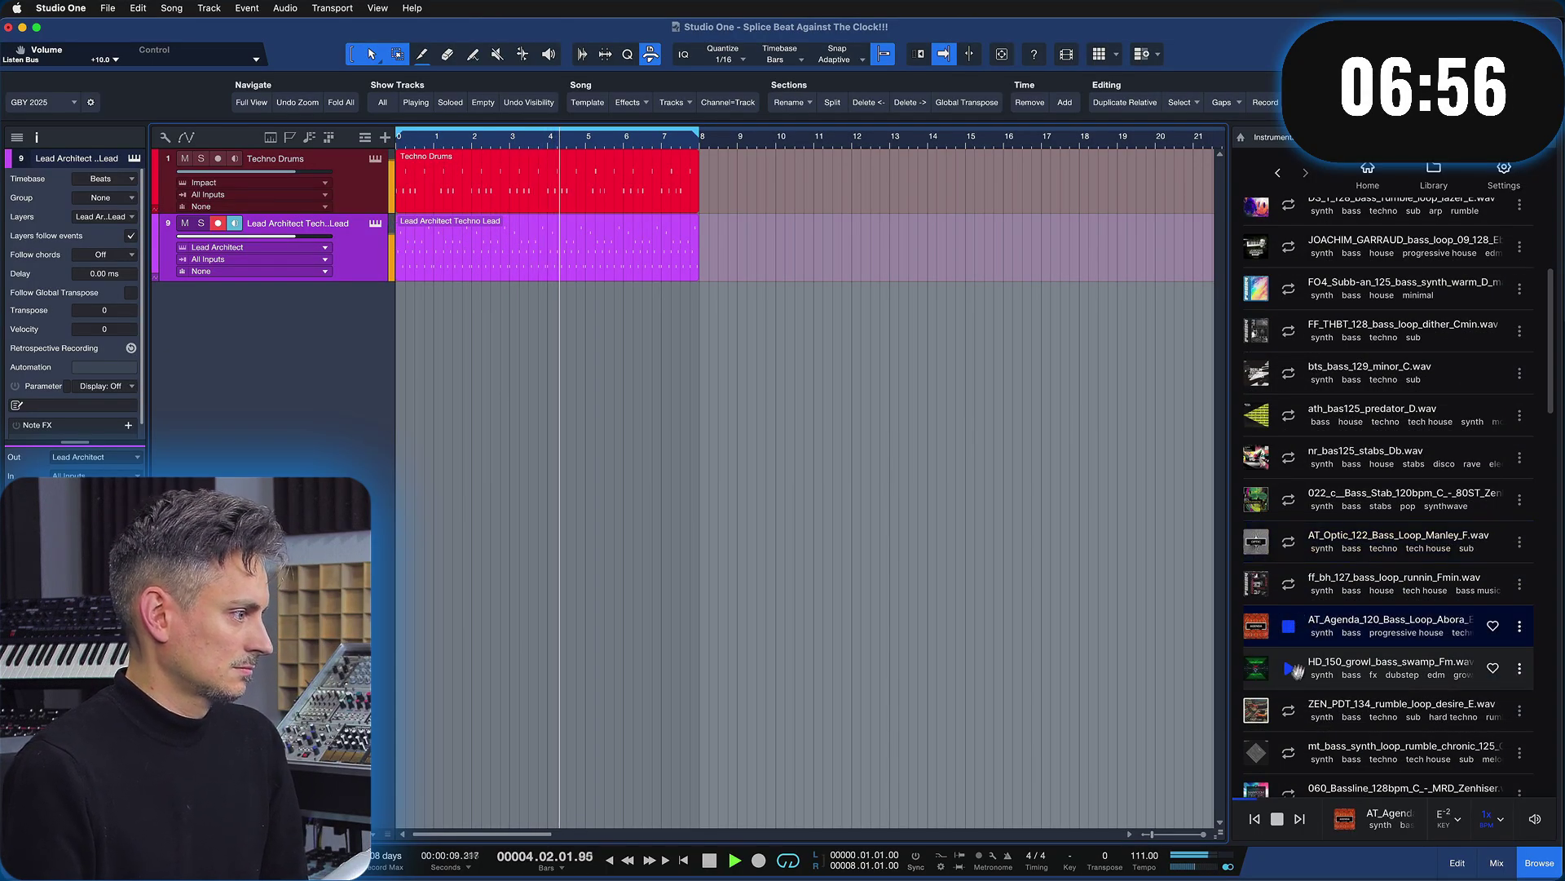
pyautogui.click(1289, 710)
pyautogui.click(1289, 752)
pyautogui.scroll(-12, 1338, 652)
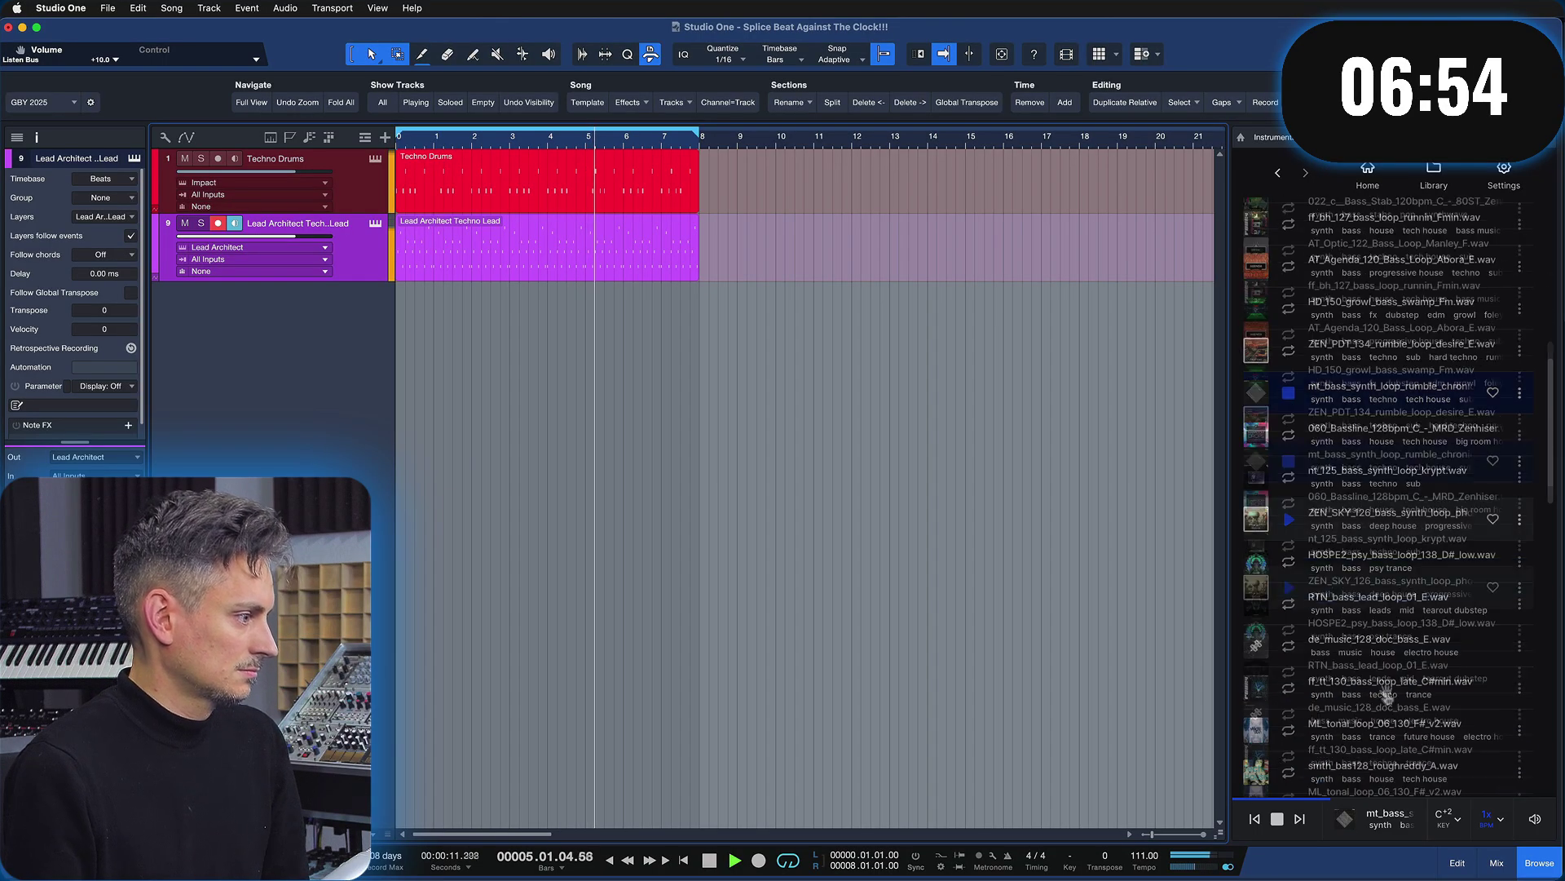
pyautogui.click(1288, 555)
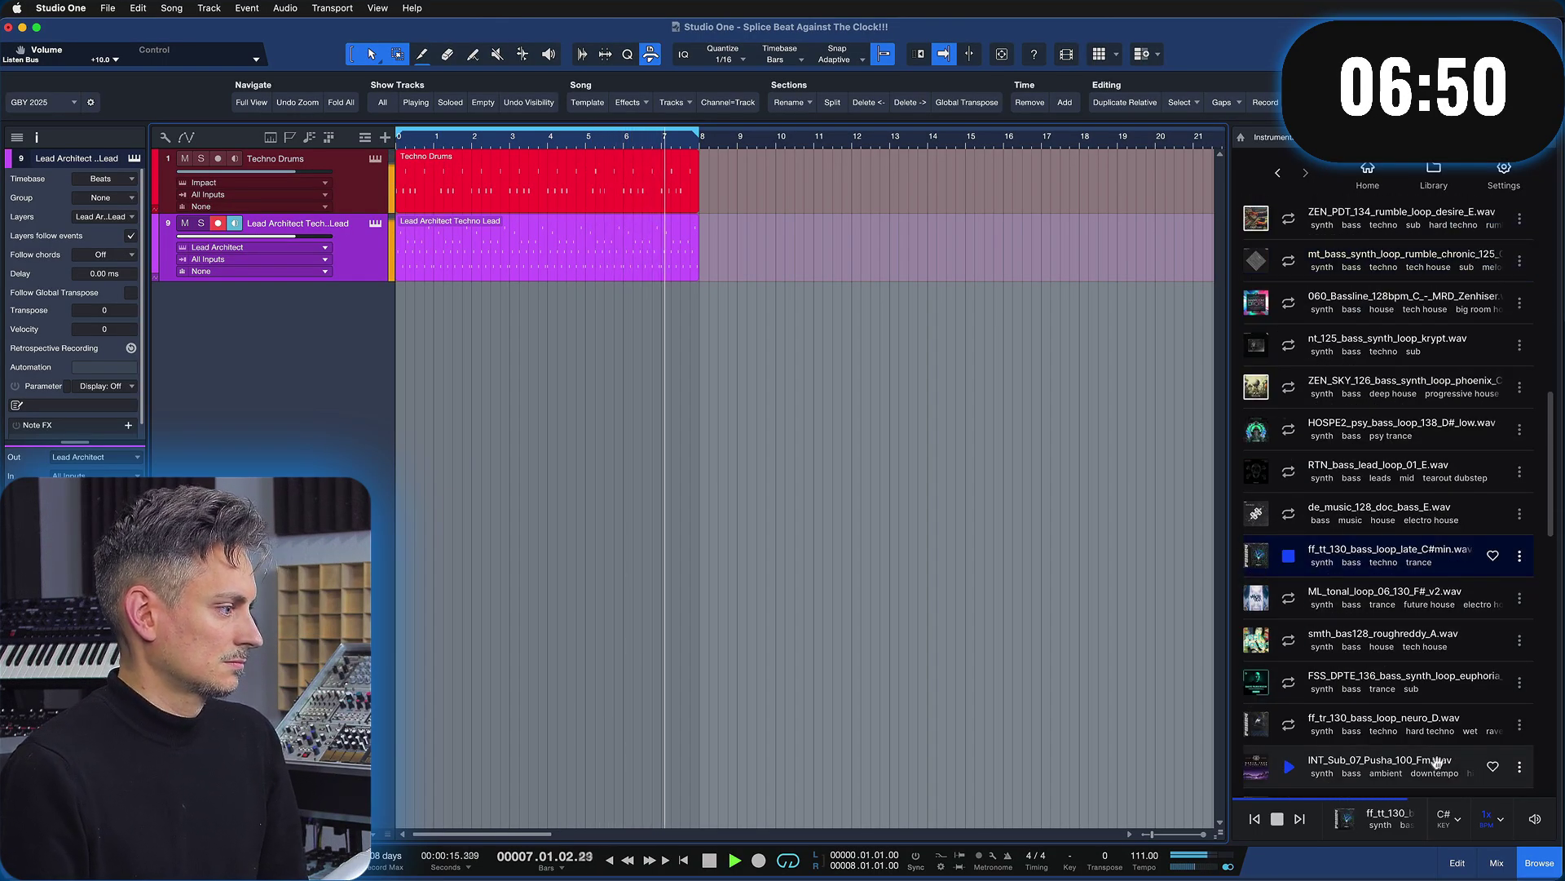
# Turn on Transpose for Splice previews and audition ff_tt_130_bass_loop_late_C#min.wav and ML_tonal_loop_06_130_F#_v2.wav
pyautogui.click(1445, 818)
pyautogui.click(1520, 441)
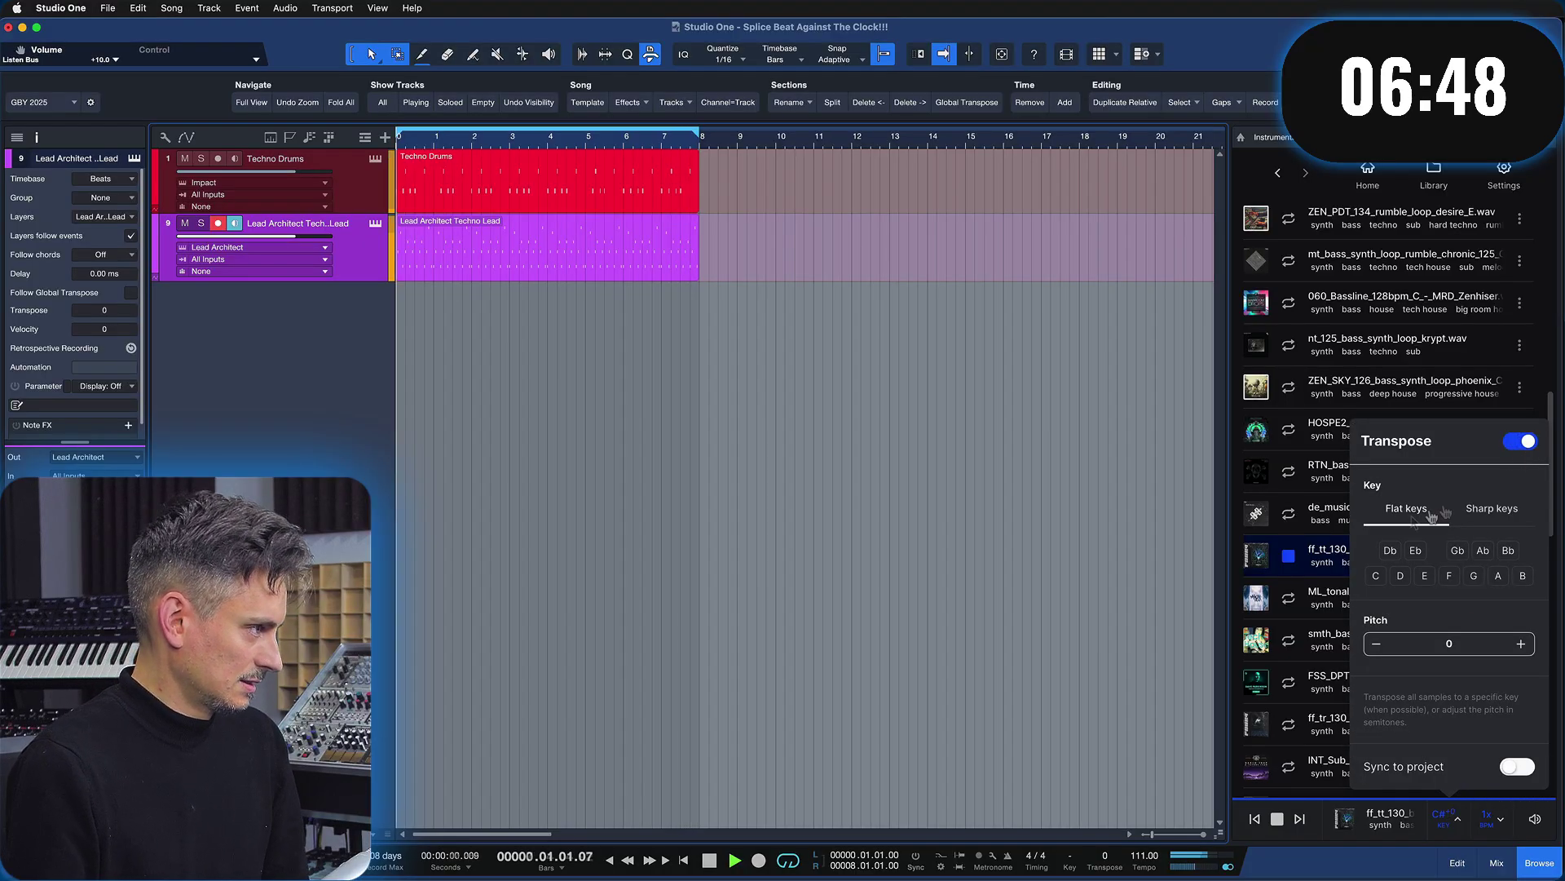
pyautogui.click(1289, 558)
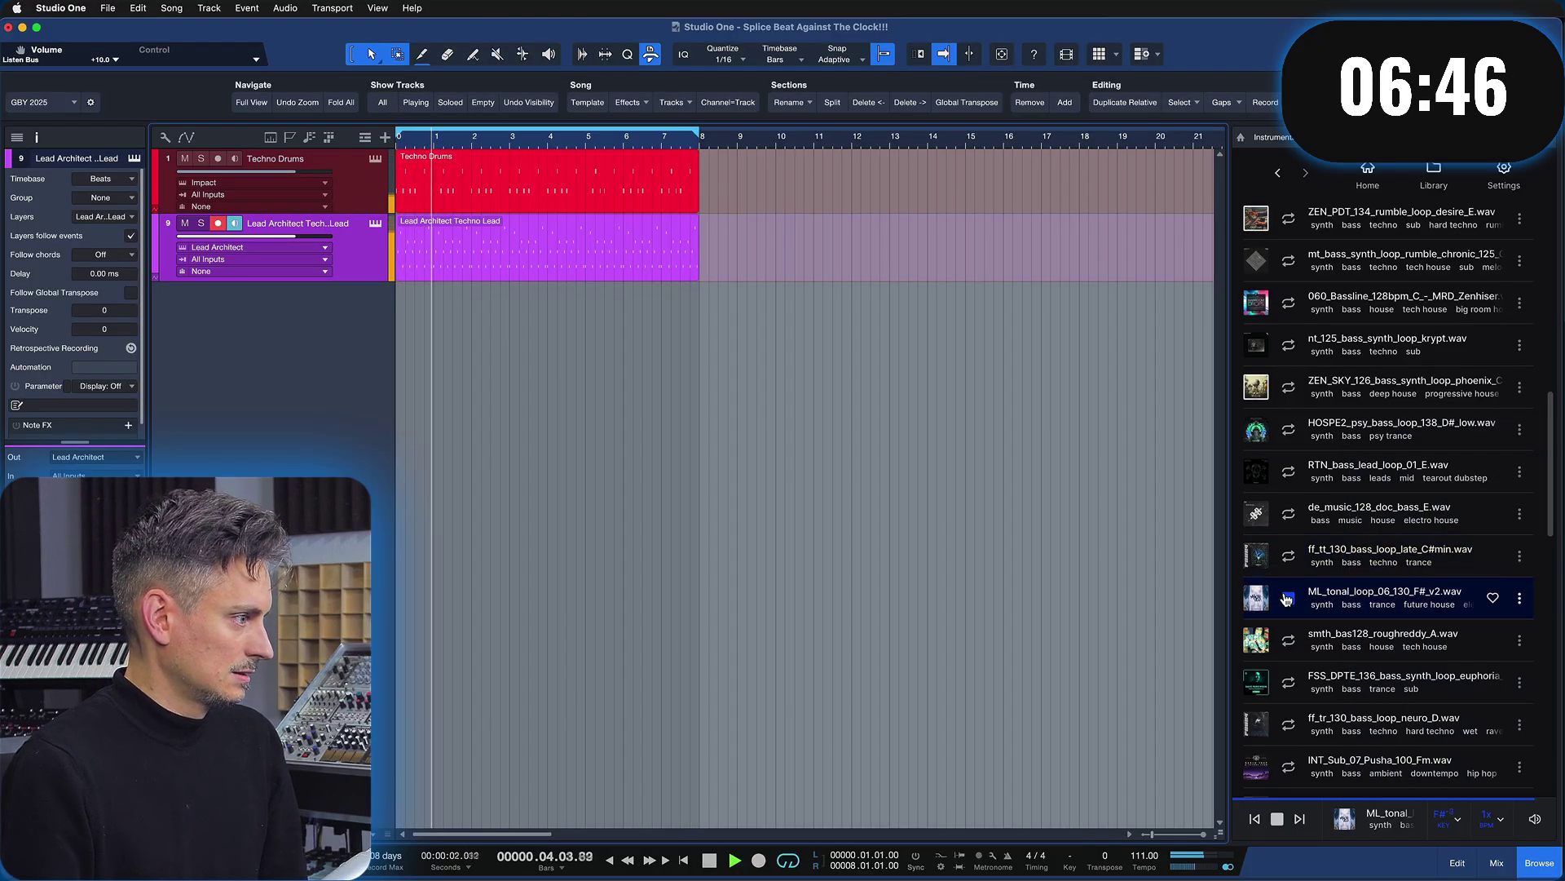
pyautogui.click(1289, 558)
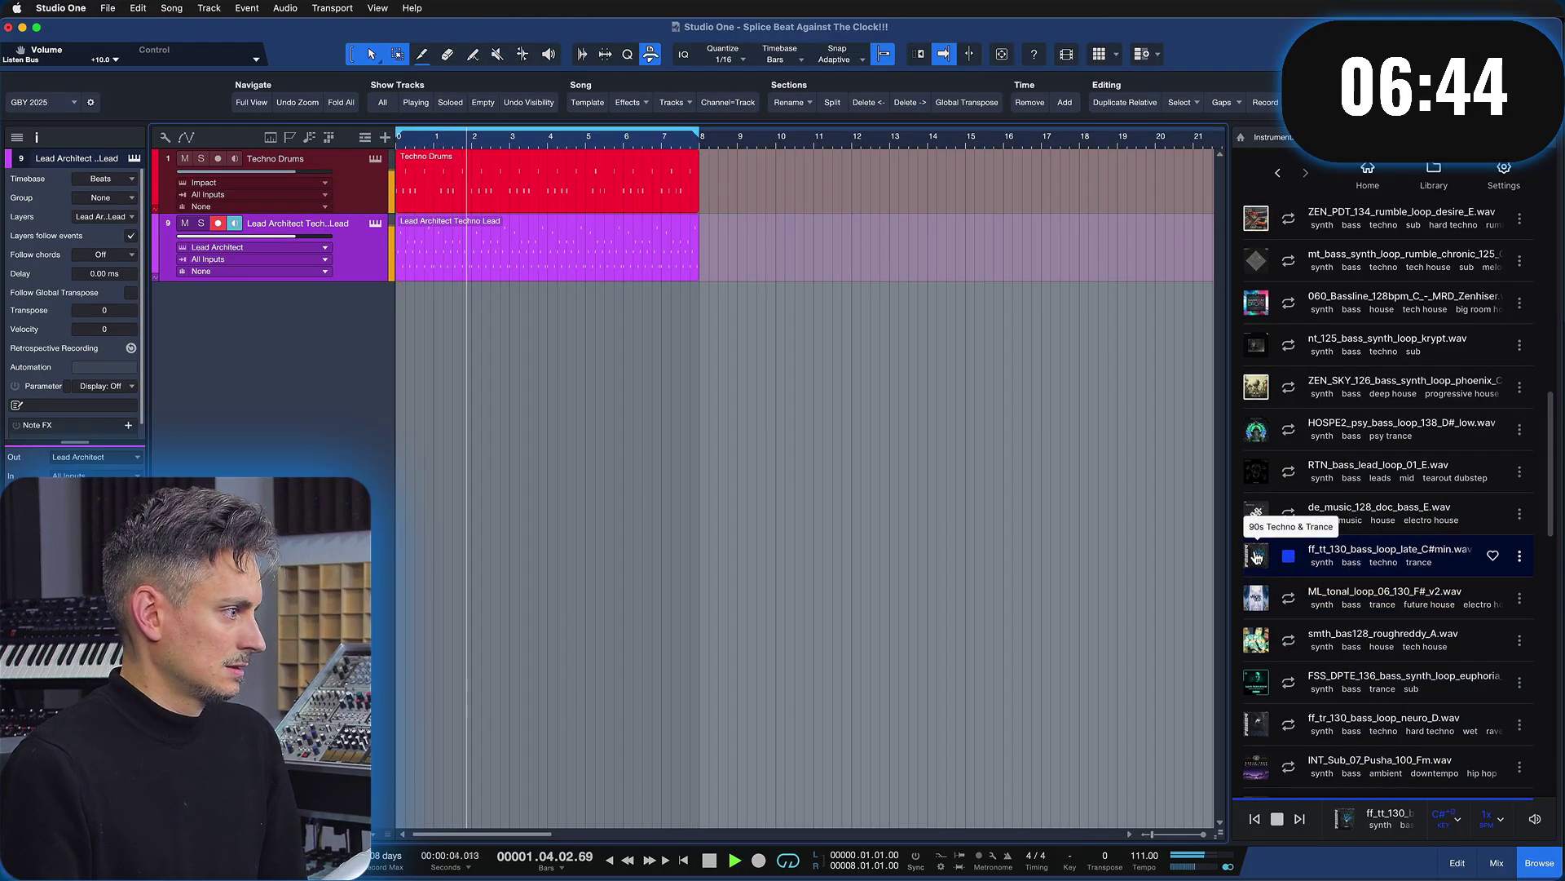
pyautogui.click(1282, 520)
pyautogui.click(1289, 558)
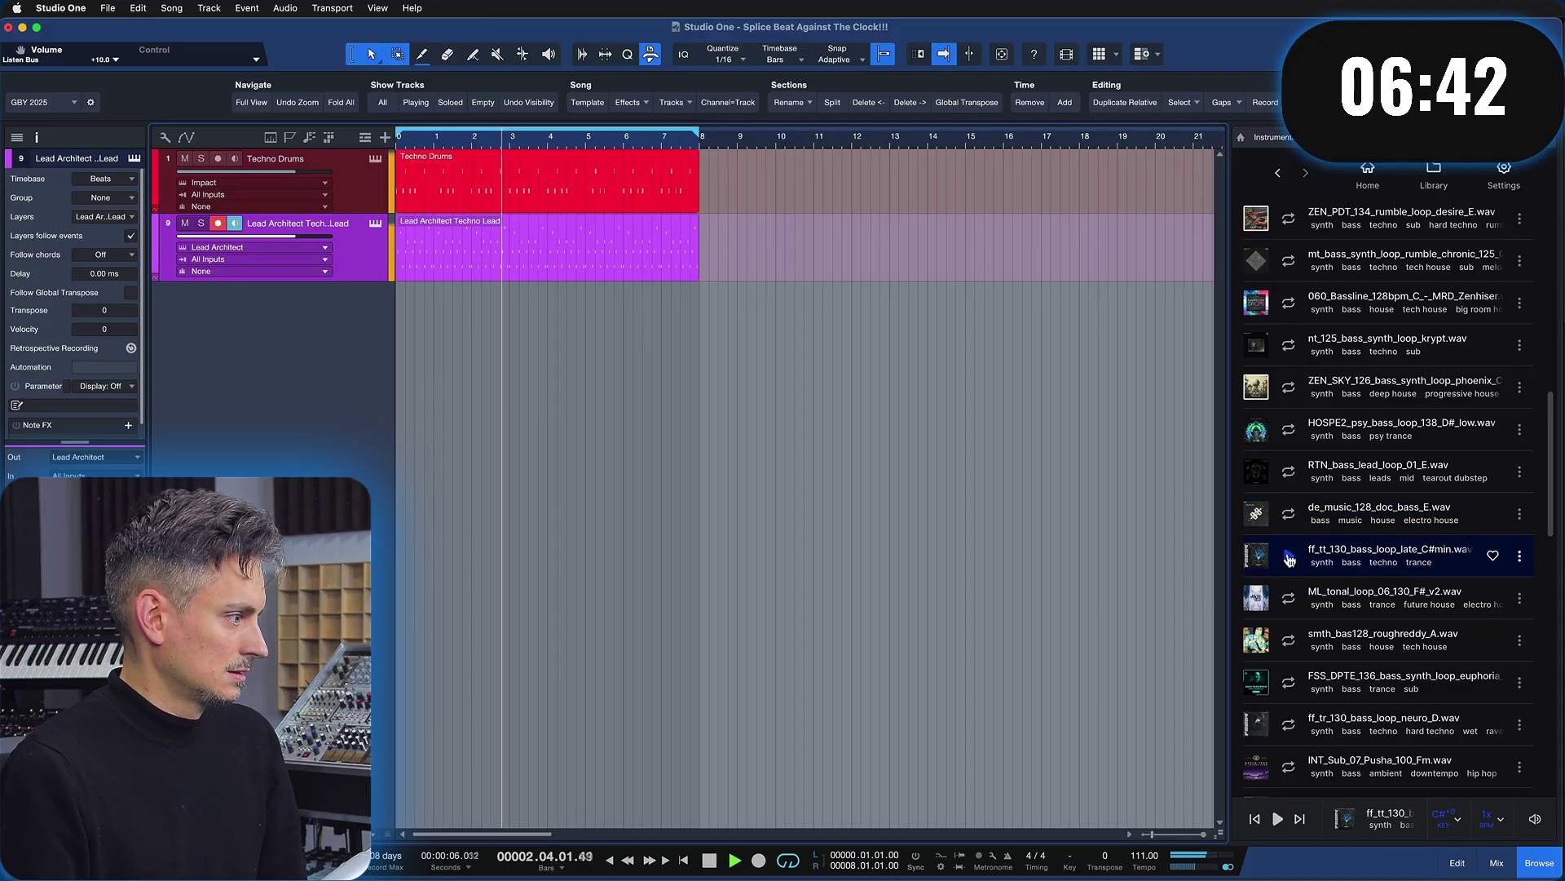
# Set the song key to D minor and sync the Splice transposition to the project
pyautogui.click(1088, 861)
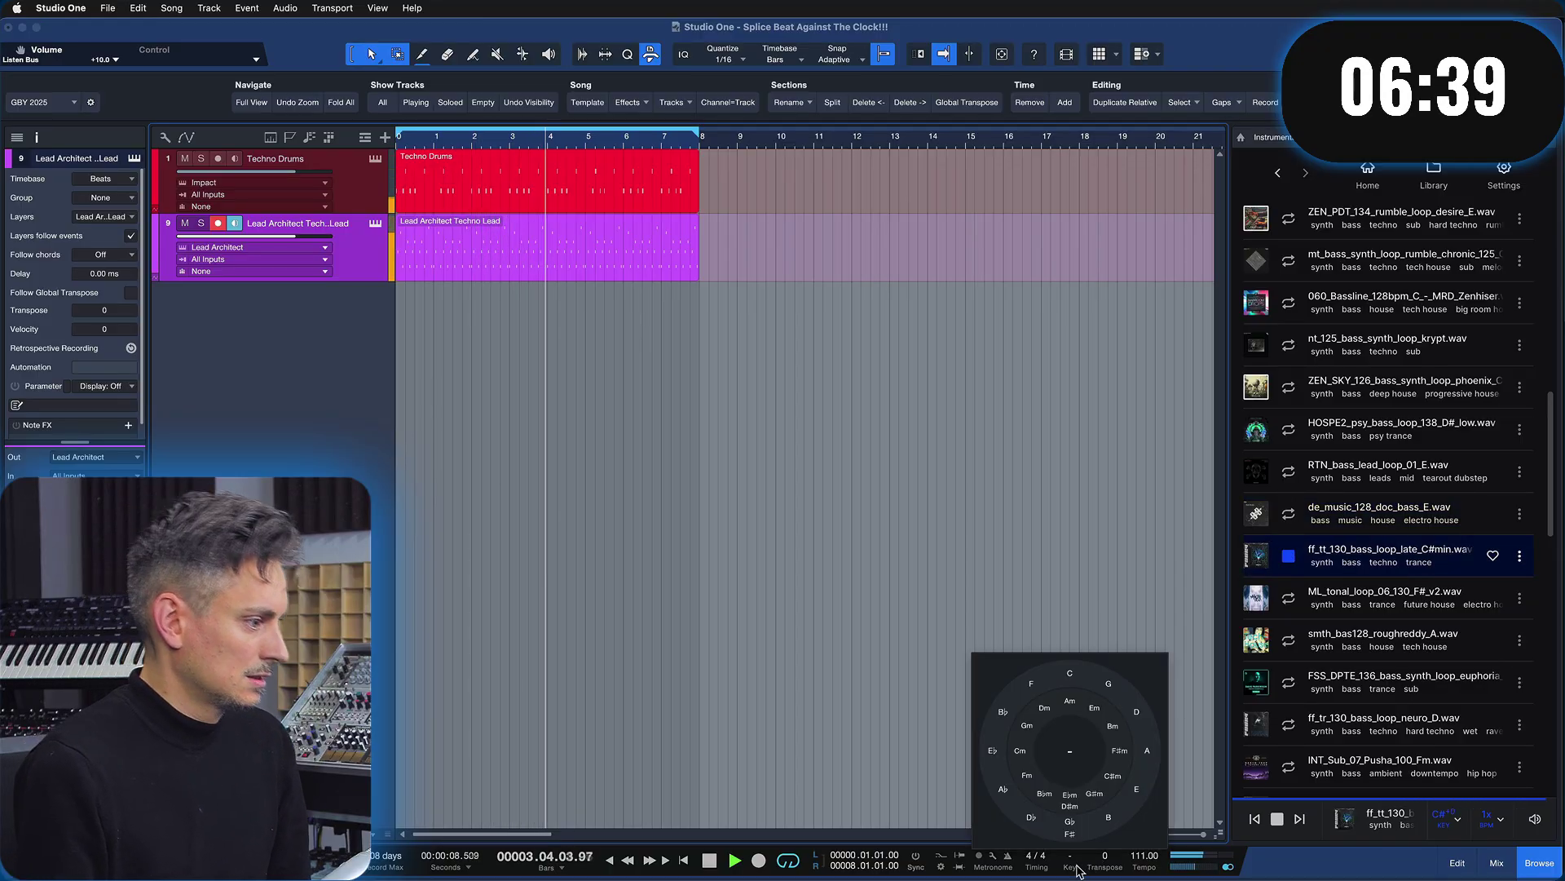
pyautogui.click(1048, 710)
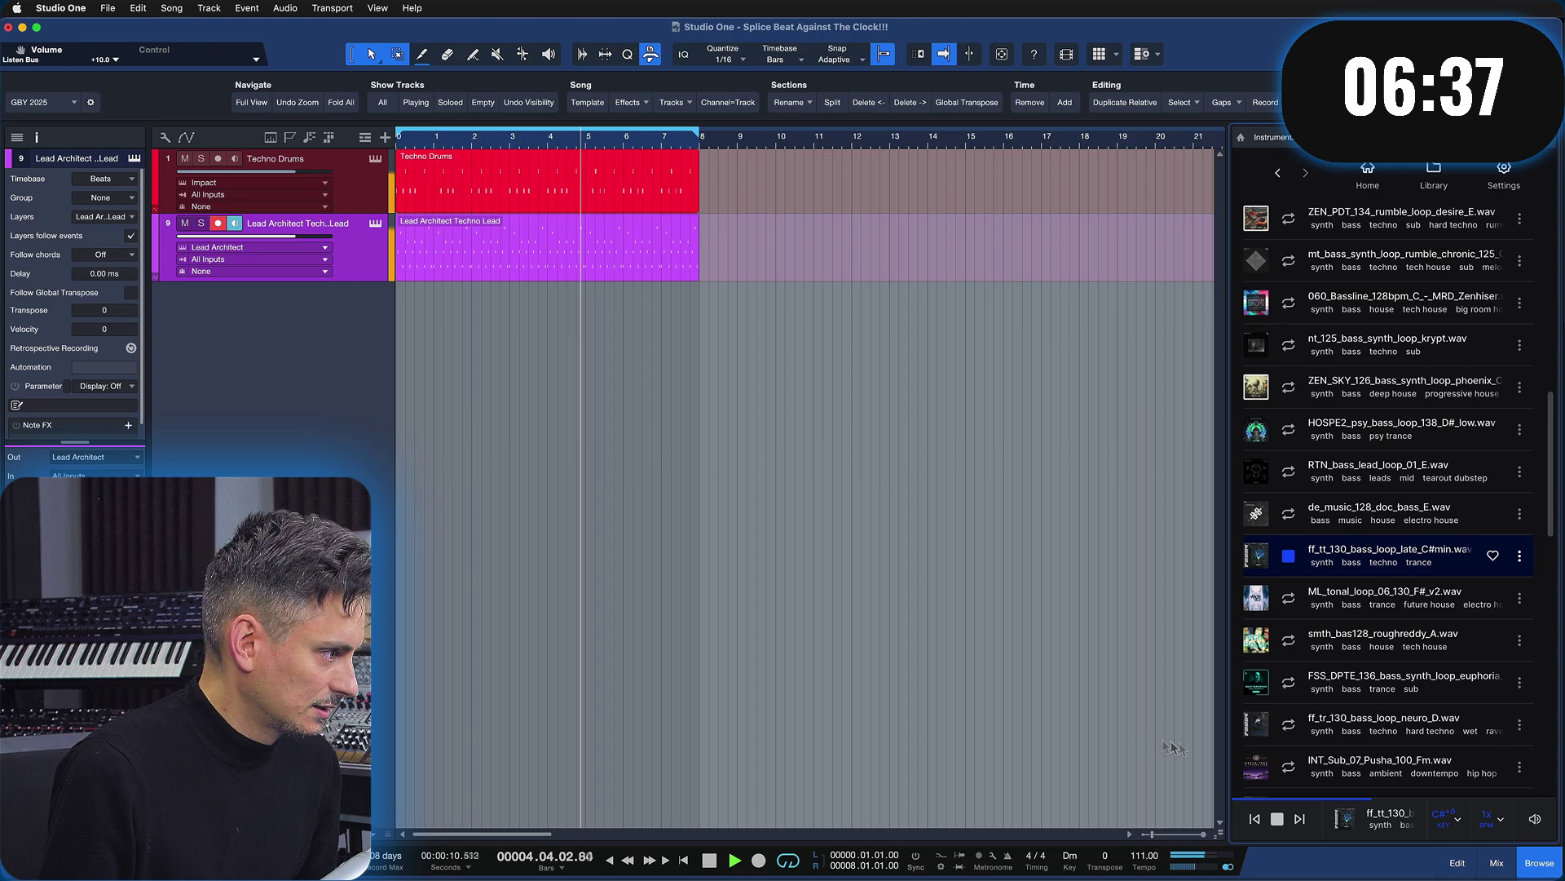
pyautogui.click(1446, 822)
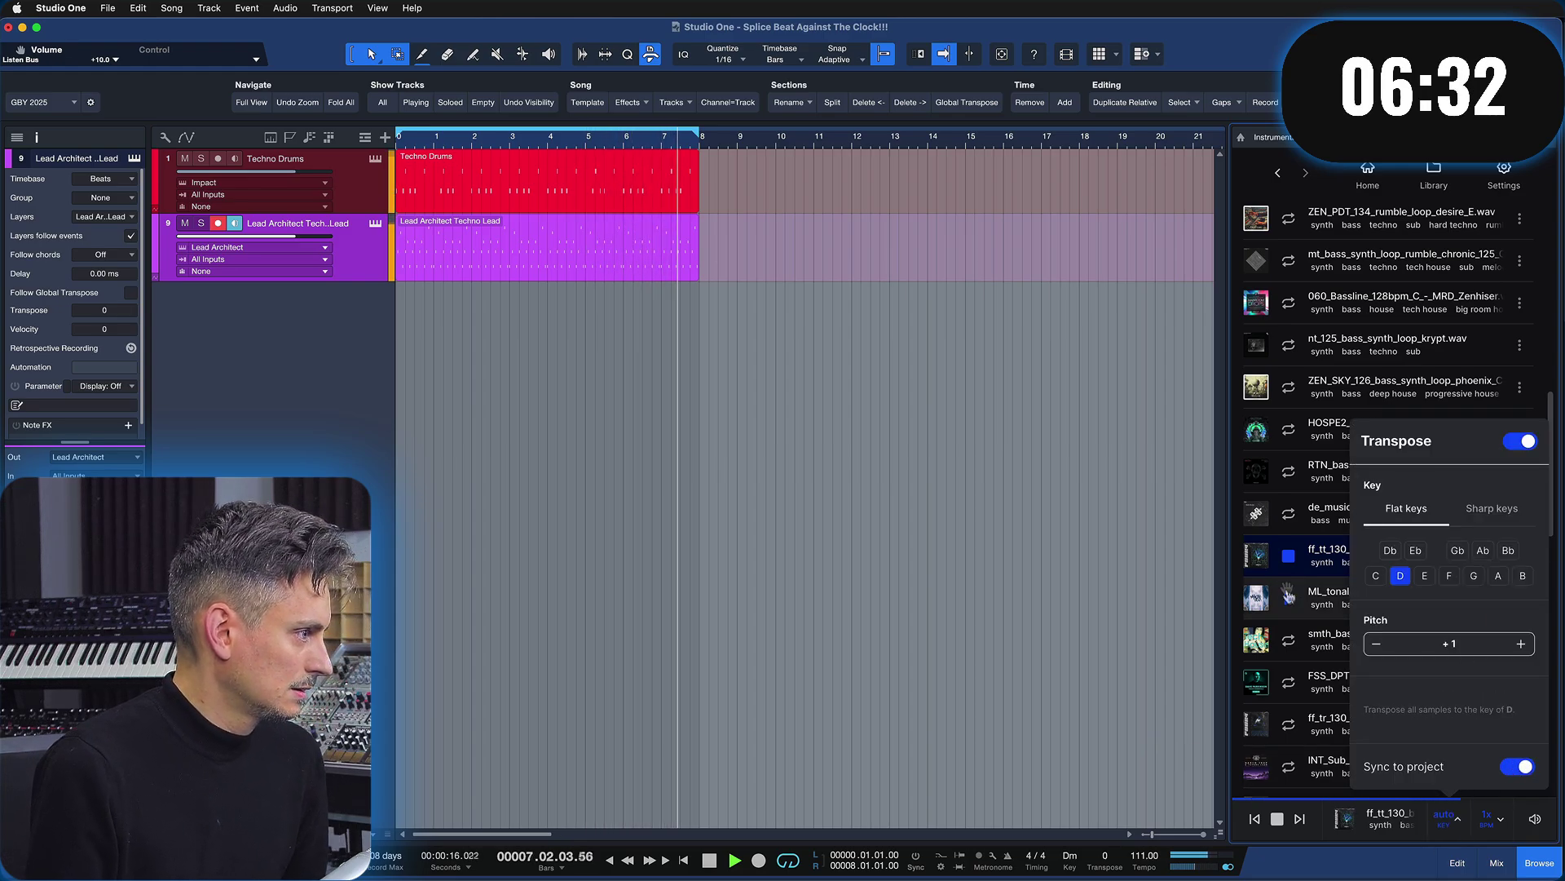
# Add ML_tonal_loop_06_130_F#_v2.wav on a new track at the song start and duplicate it to fill the eight-bar loop
pyautogui.click(1257, 596)
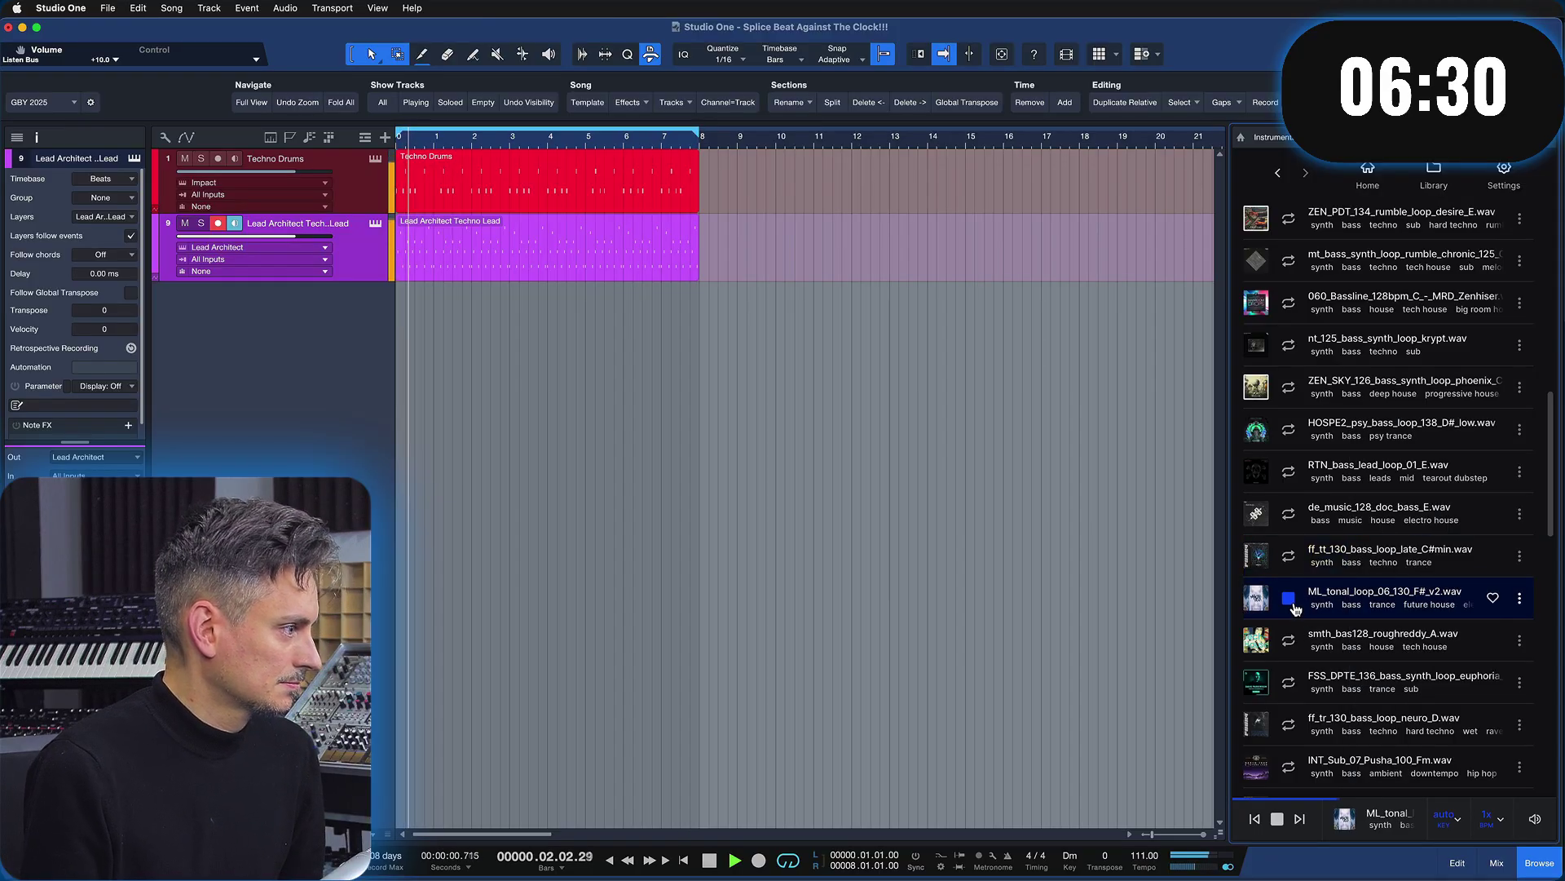
pyautogui.moveTo(1257, 596); pyautogui.dragTo(325, 330)
pyautogui.press('d')
pyautogui.press('d')
pyautogui.press('d')
pyautogui.press('d')
pyautogui.press('d')
pyautogui.press('d')
pyautogui.press('d')
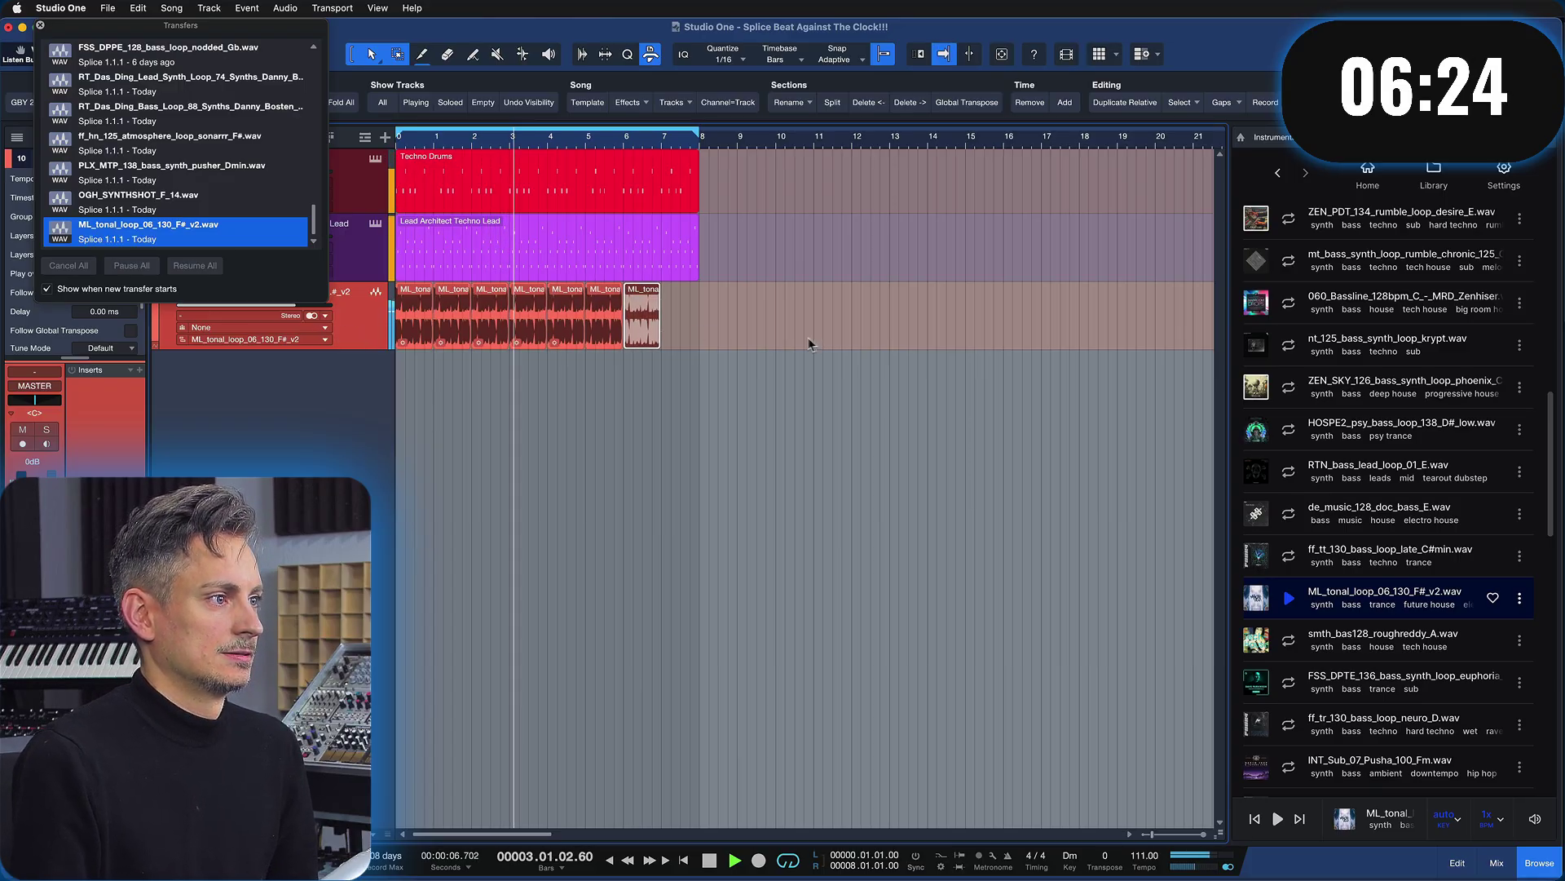
# Select all eight tonal loop copies and lower their volume by three increments
pyautogui.moveTo(805, 339); pyautogui.dragTo(370, 327)
pyautogui.hotkey('alt', 'Down')
pyautogui.hotkey('alt', 'Down')
pyautogui.hotkey('alt', 'Down')
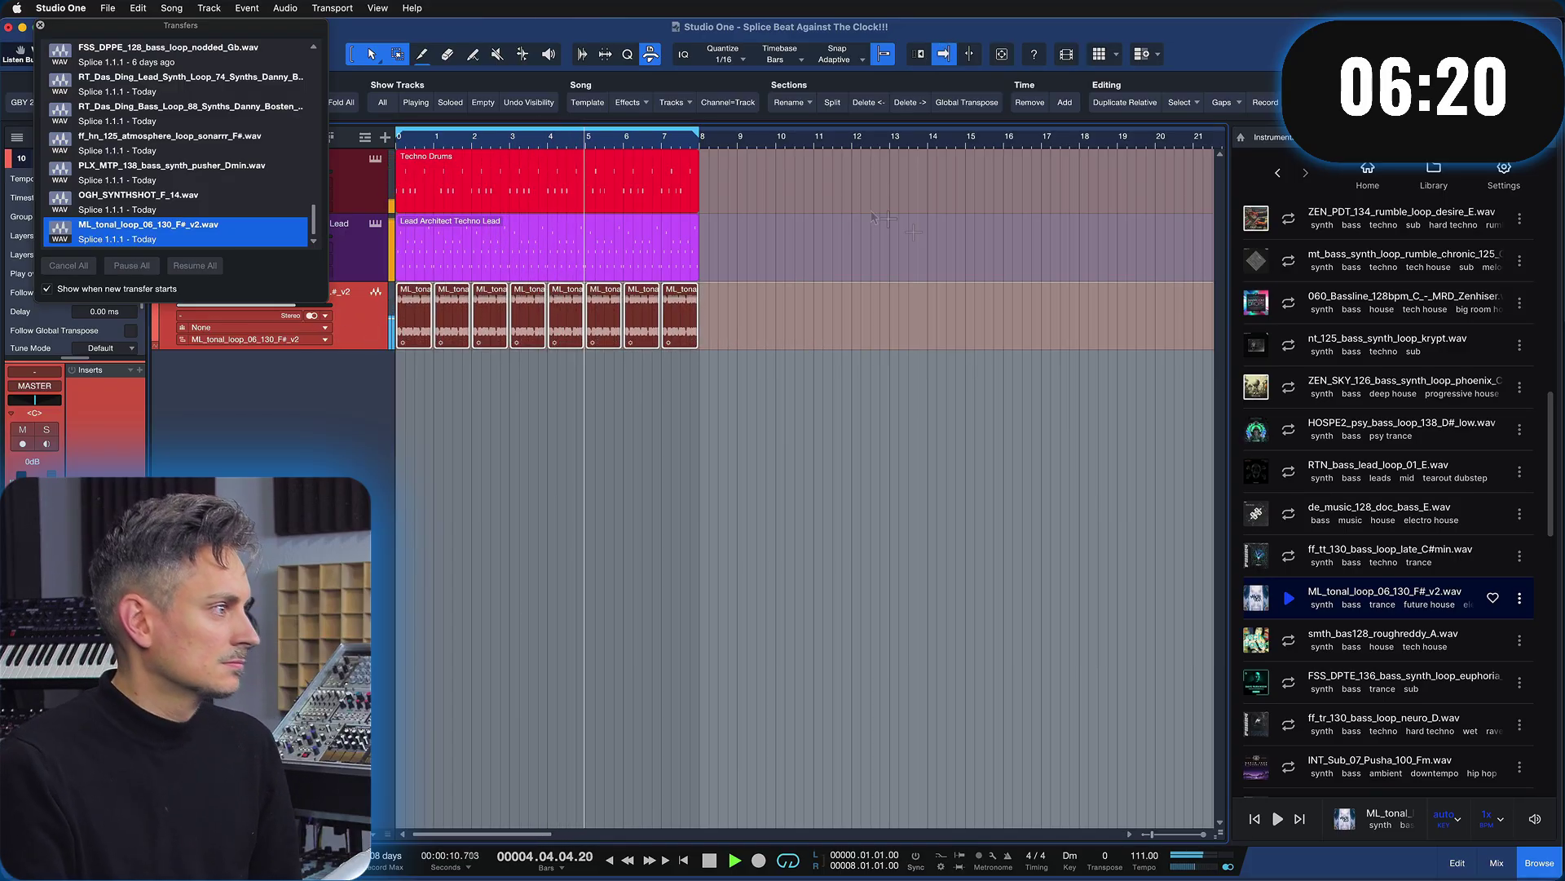
# Switch the search filter from bass to Drums and audition the first percussion and hat loops
pyautogui.scroll(10, 1499, 416)
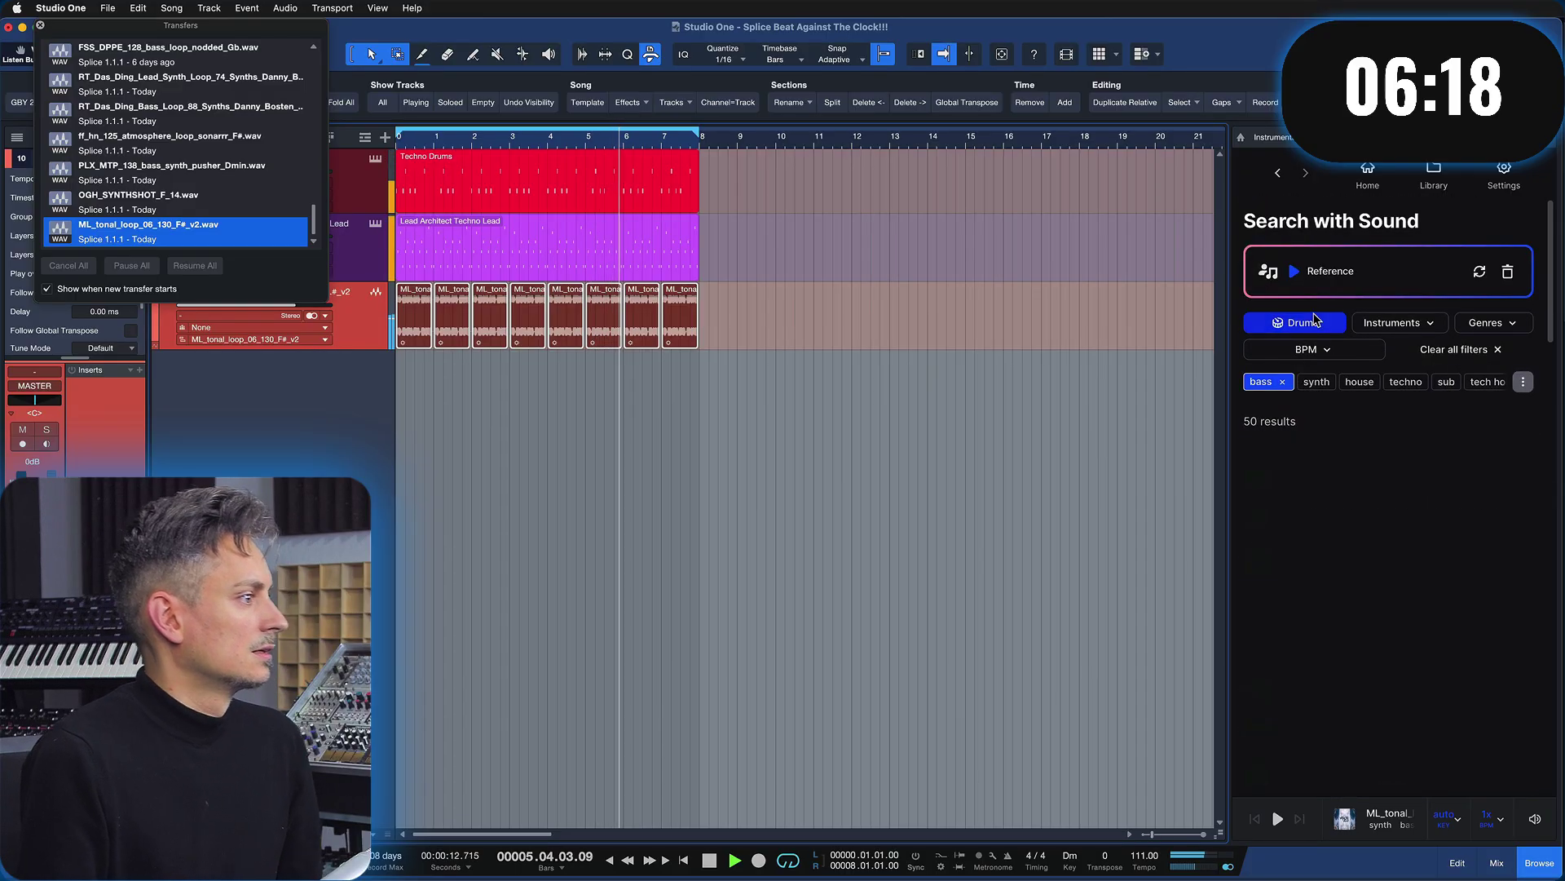
pyautogui.click(1285, 383)
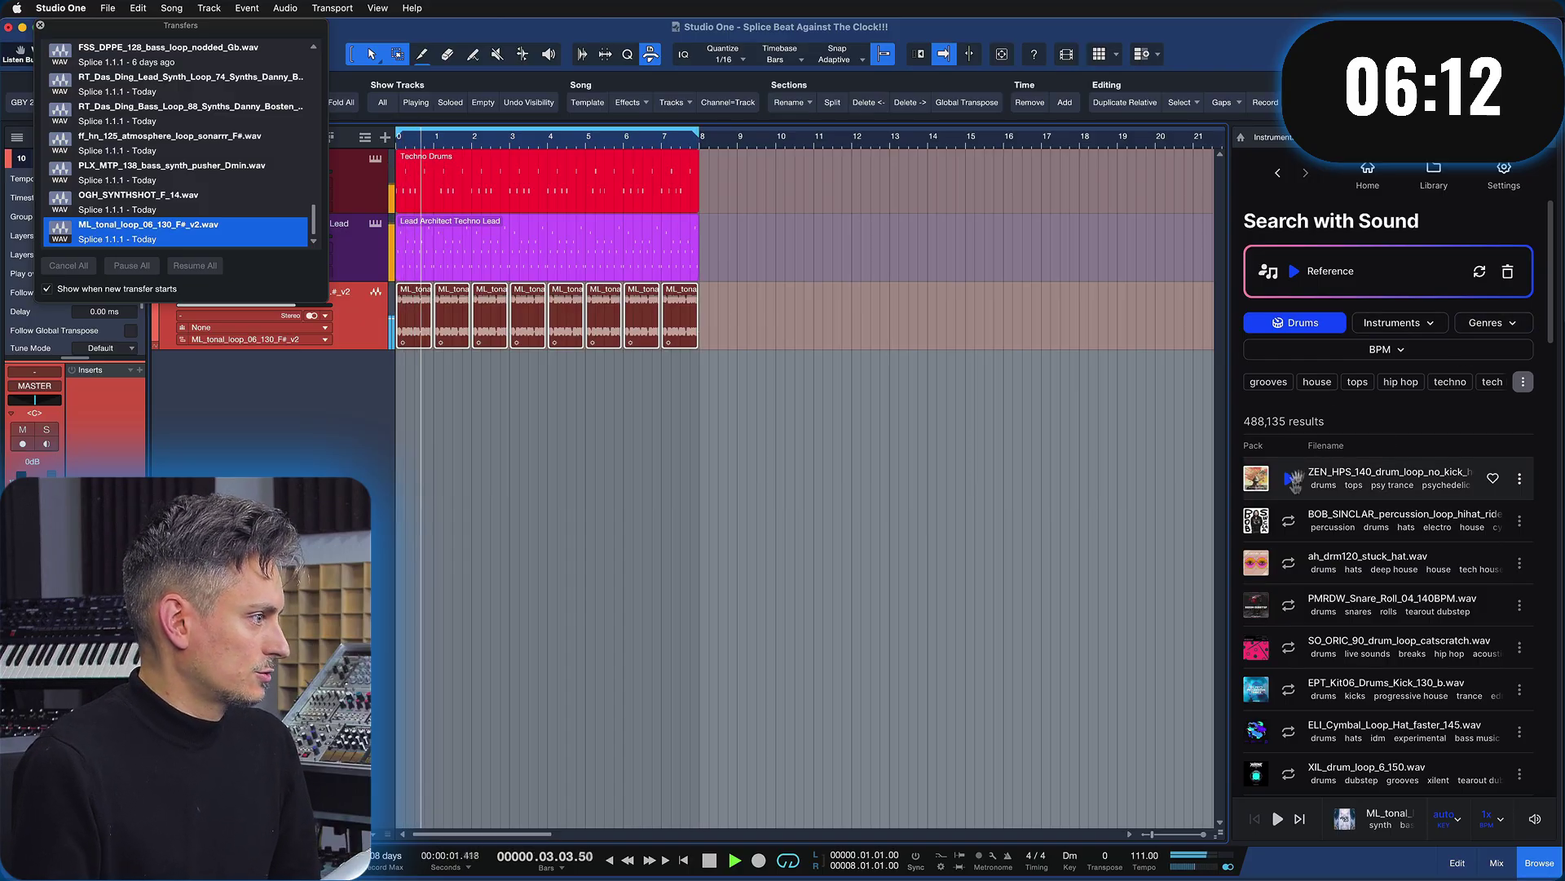
pyautogui.click(1290, 522)
pyautogui.click(1288, 563)
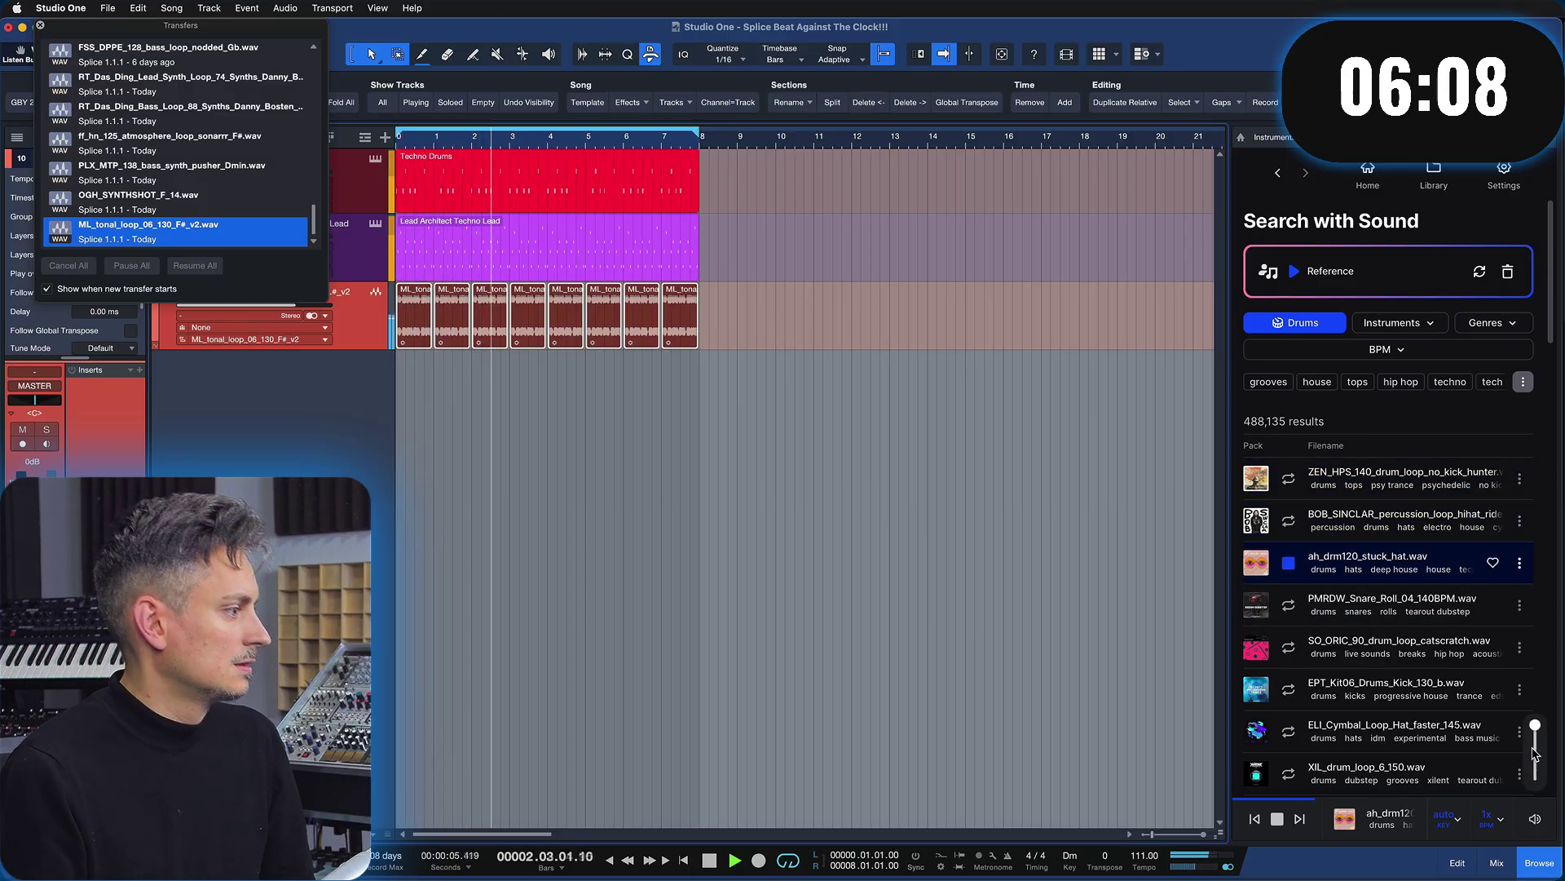
# Reduce the Splice preview volume and lower the MASTER fader to about -18.3 dB in the mixer
pyautogui.moveTo(1536, 722); pyautogui.dragTo(1537, 749)
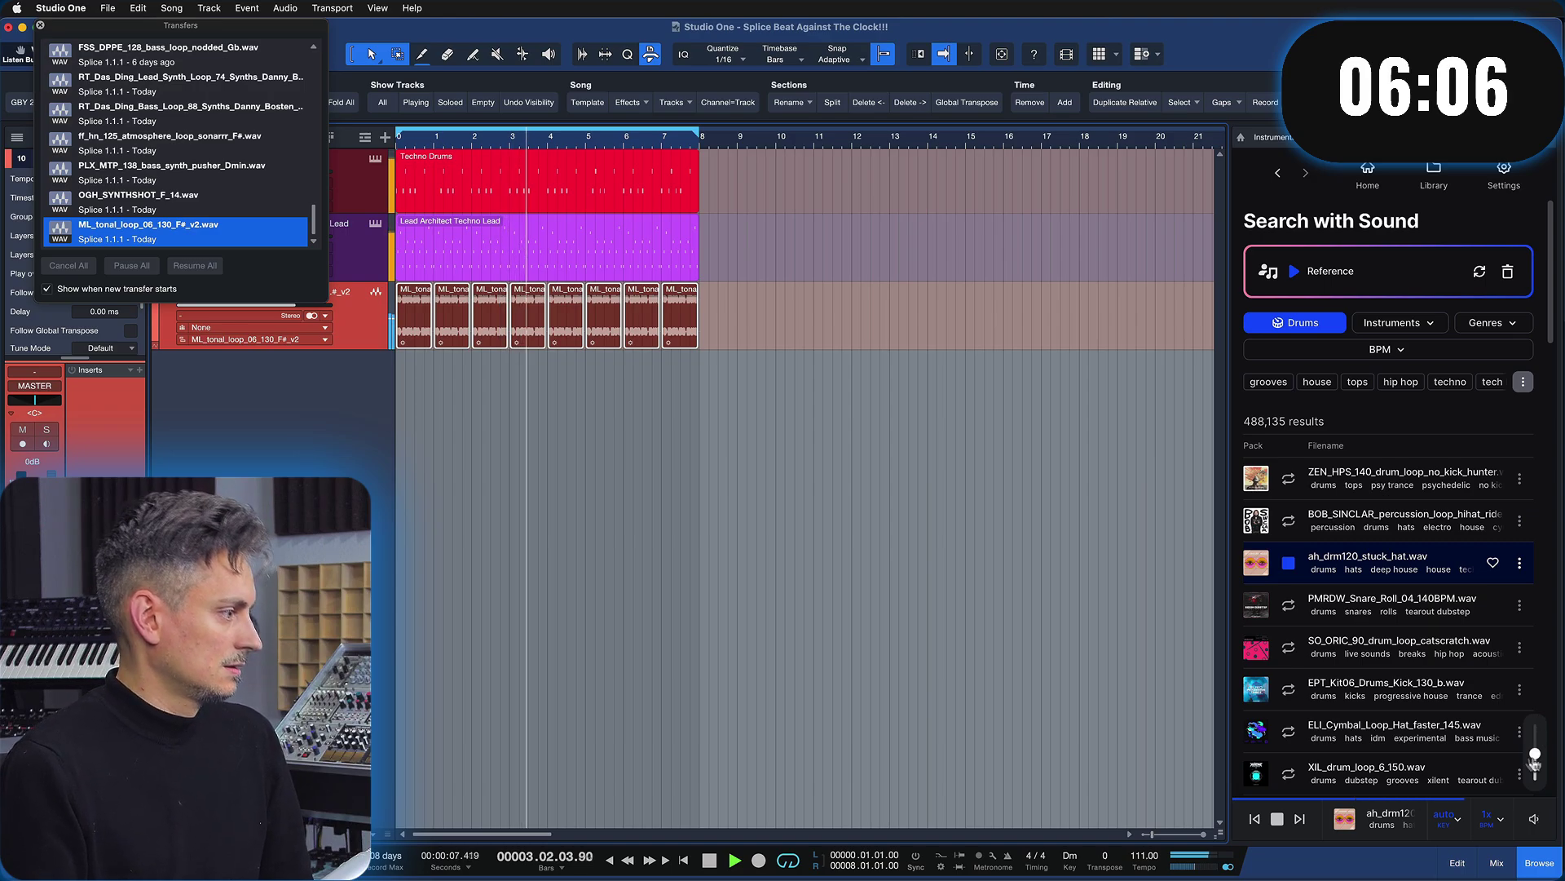
pyautogui.press('F3')
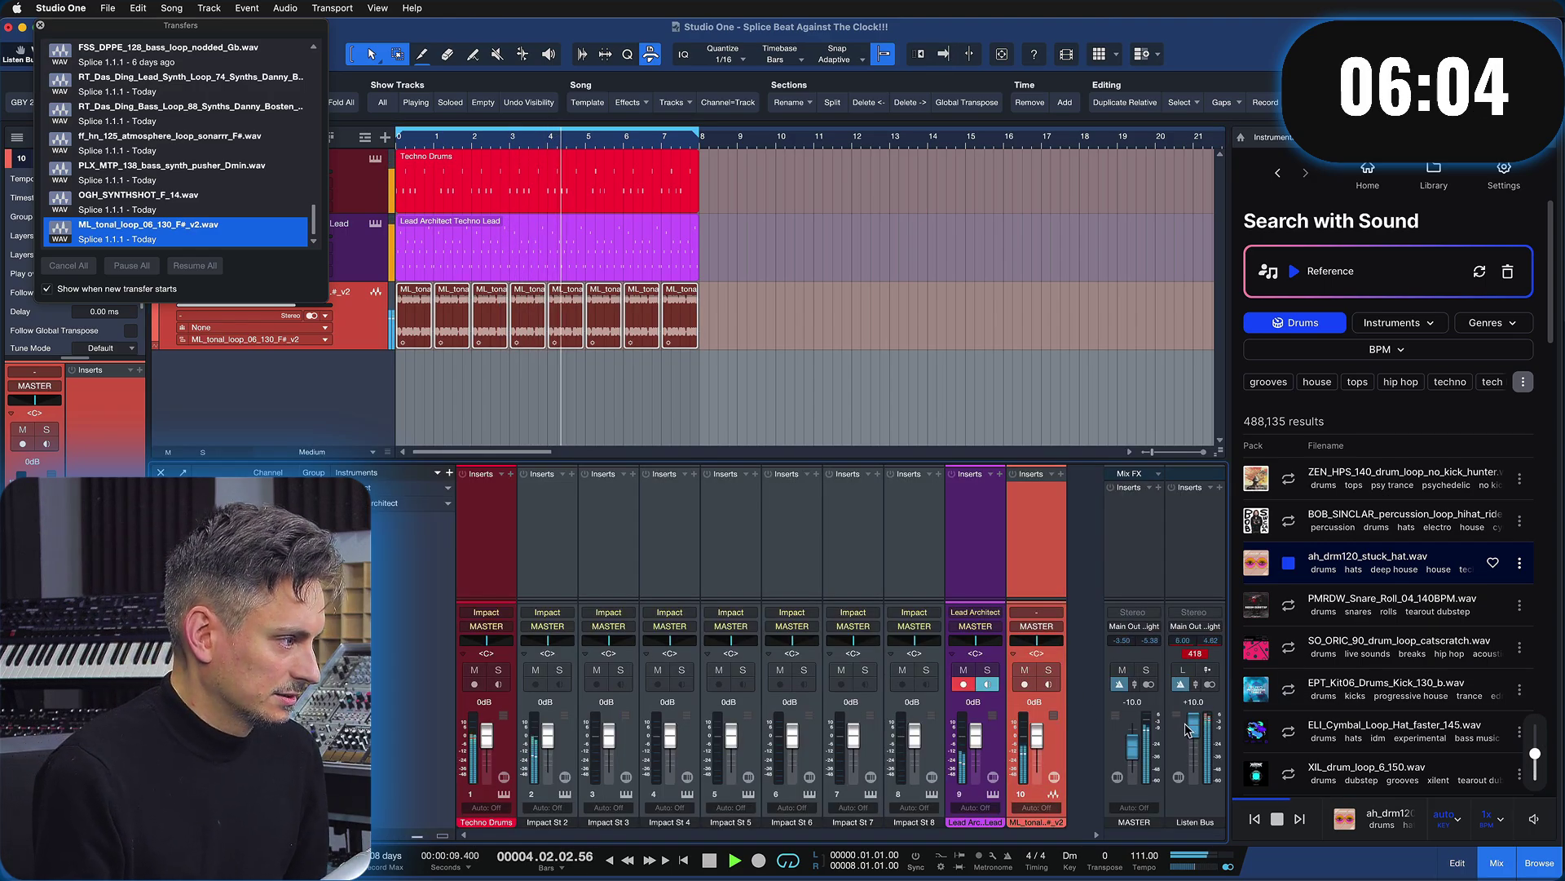
pyautogui.click(1189, 729)
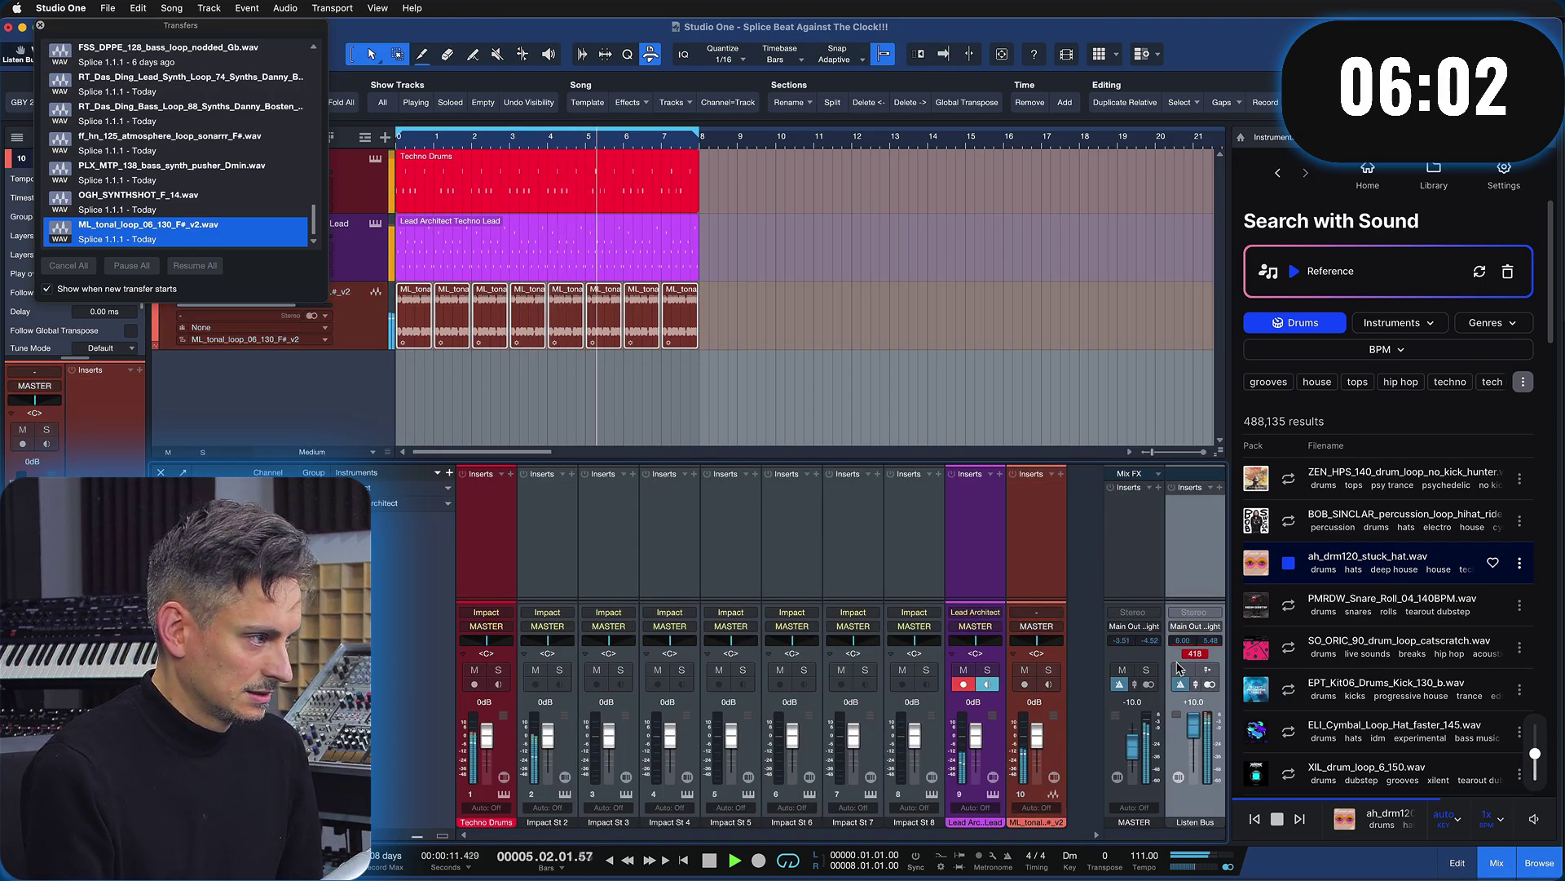
pyautogui.click(1162, 578)
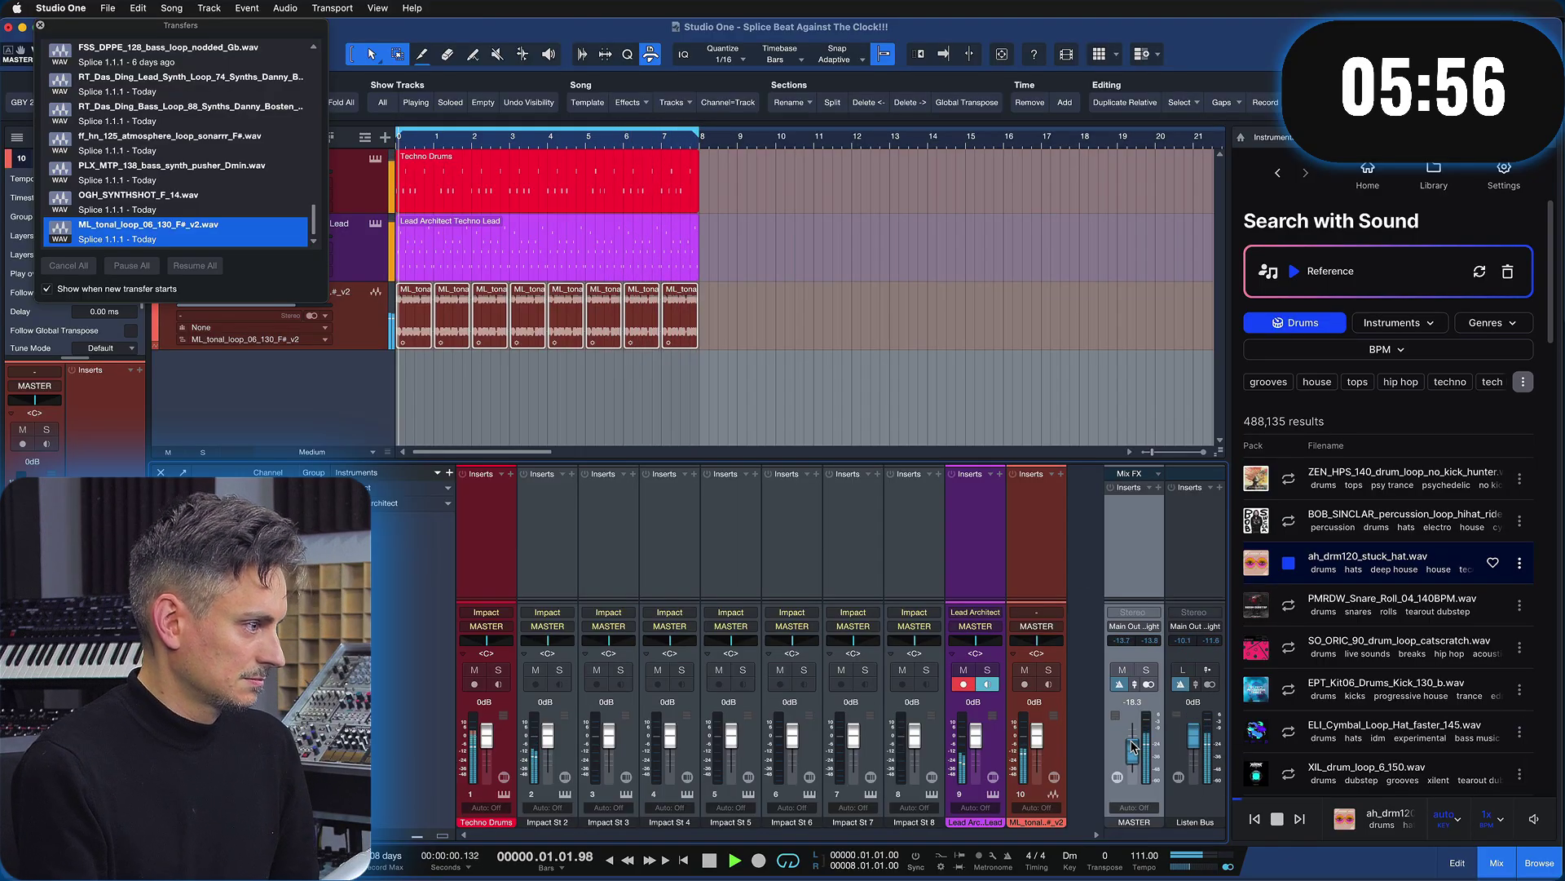
pyautogui.press('F3')
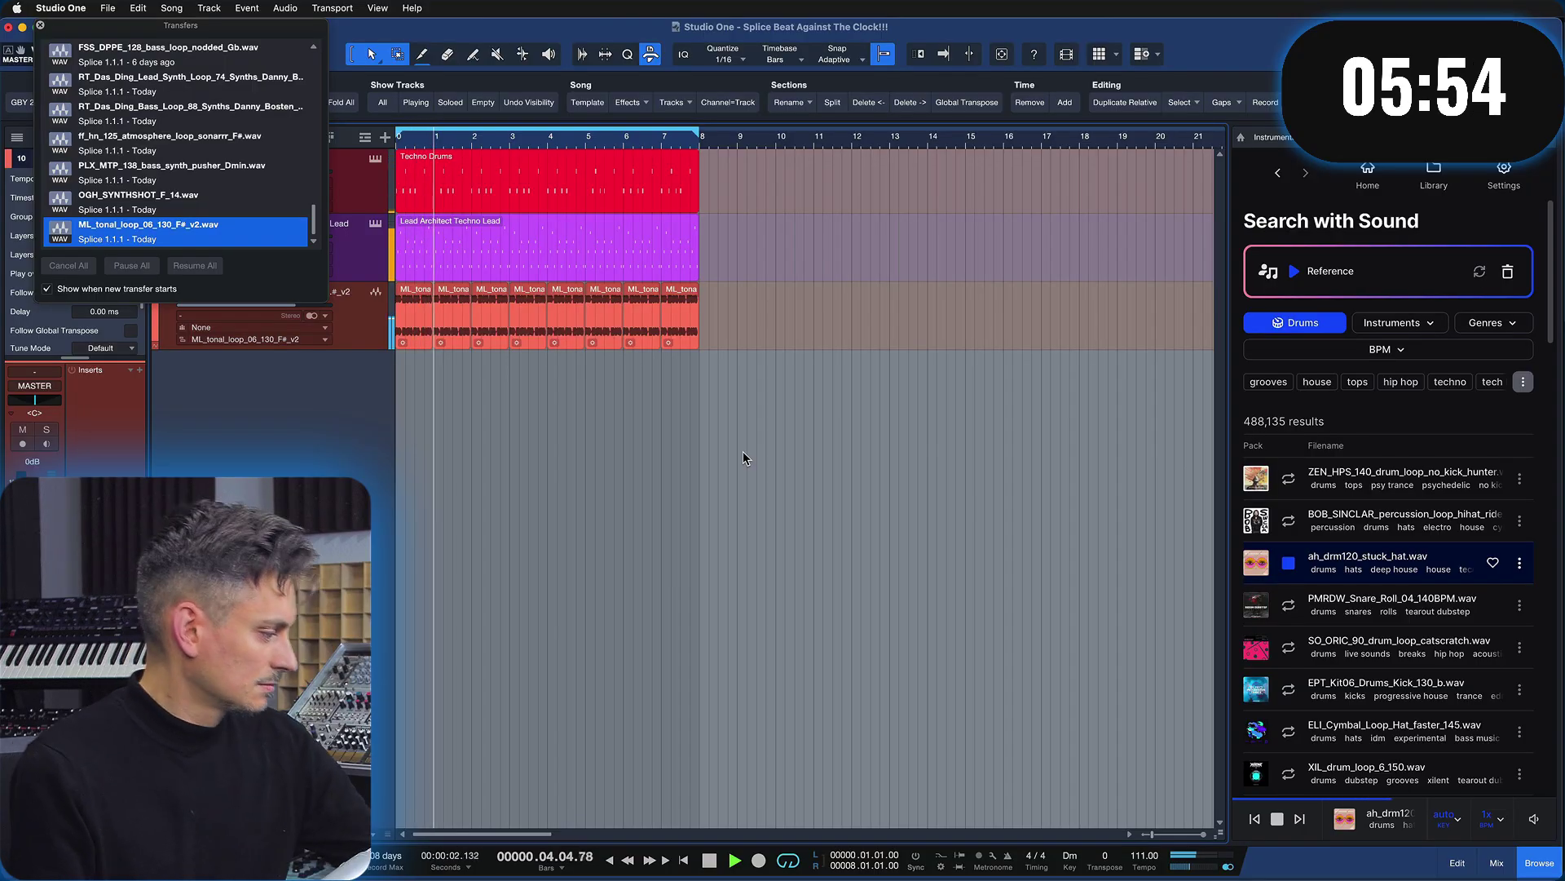
# Audition further drum loops and add ELI_Cymbal_Loop_Hat_faster_145.wav on a new track starting at bar 4
pyautogui.moveTo(807, 322); pyautogui.dragTo(412, 374)
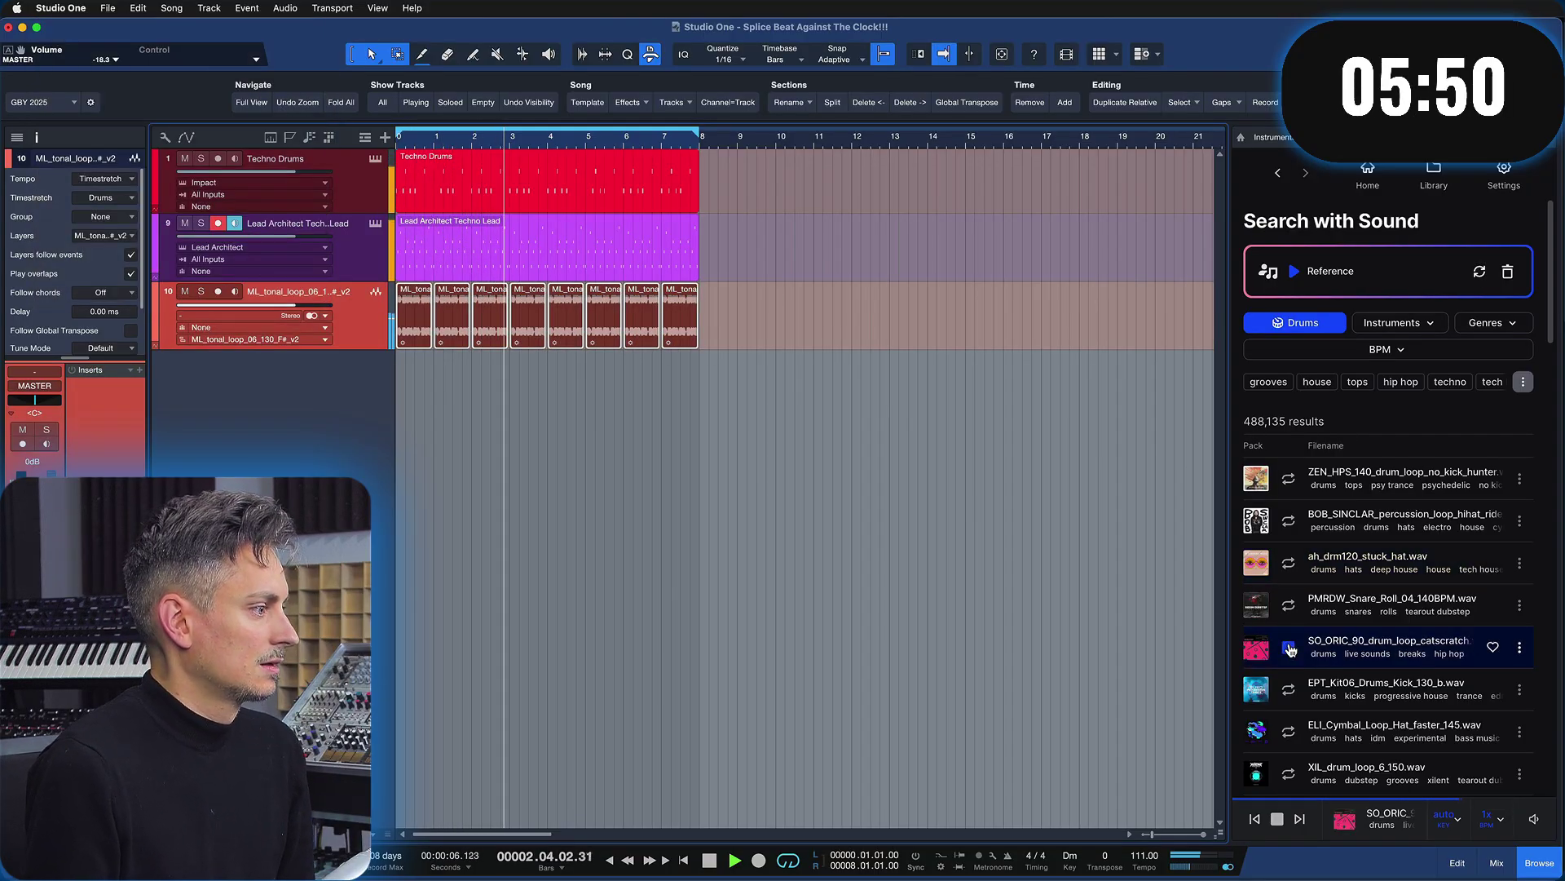
pyautogui.click(1291, 691)
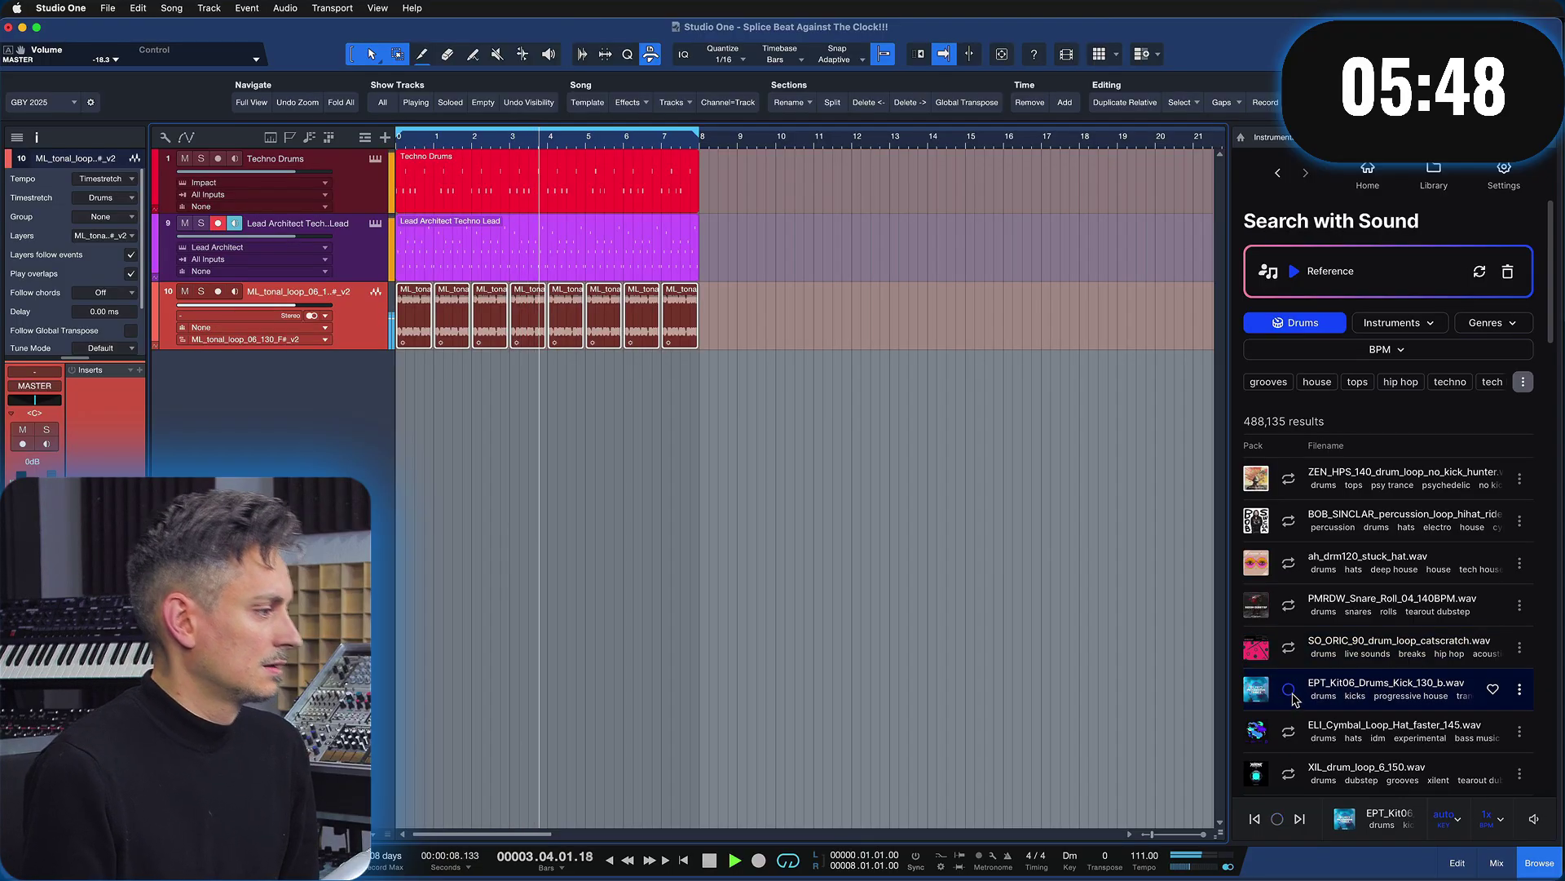
pyautogui.click(1285, 732)
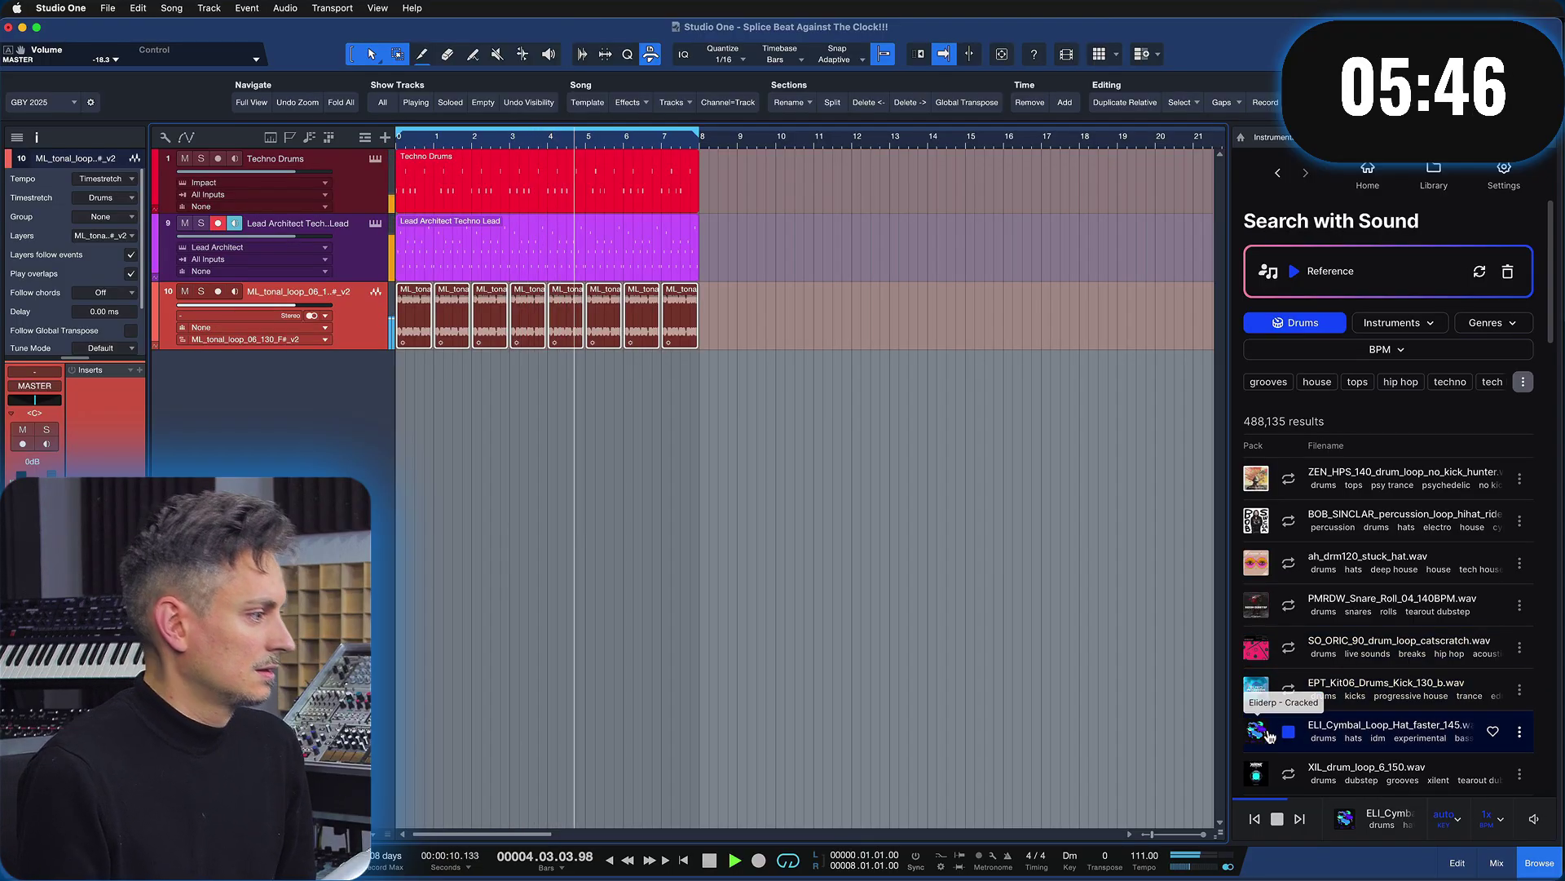
pyautogui.moveTo(1269, 734); pyautogui.dragTo(599, 404)
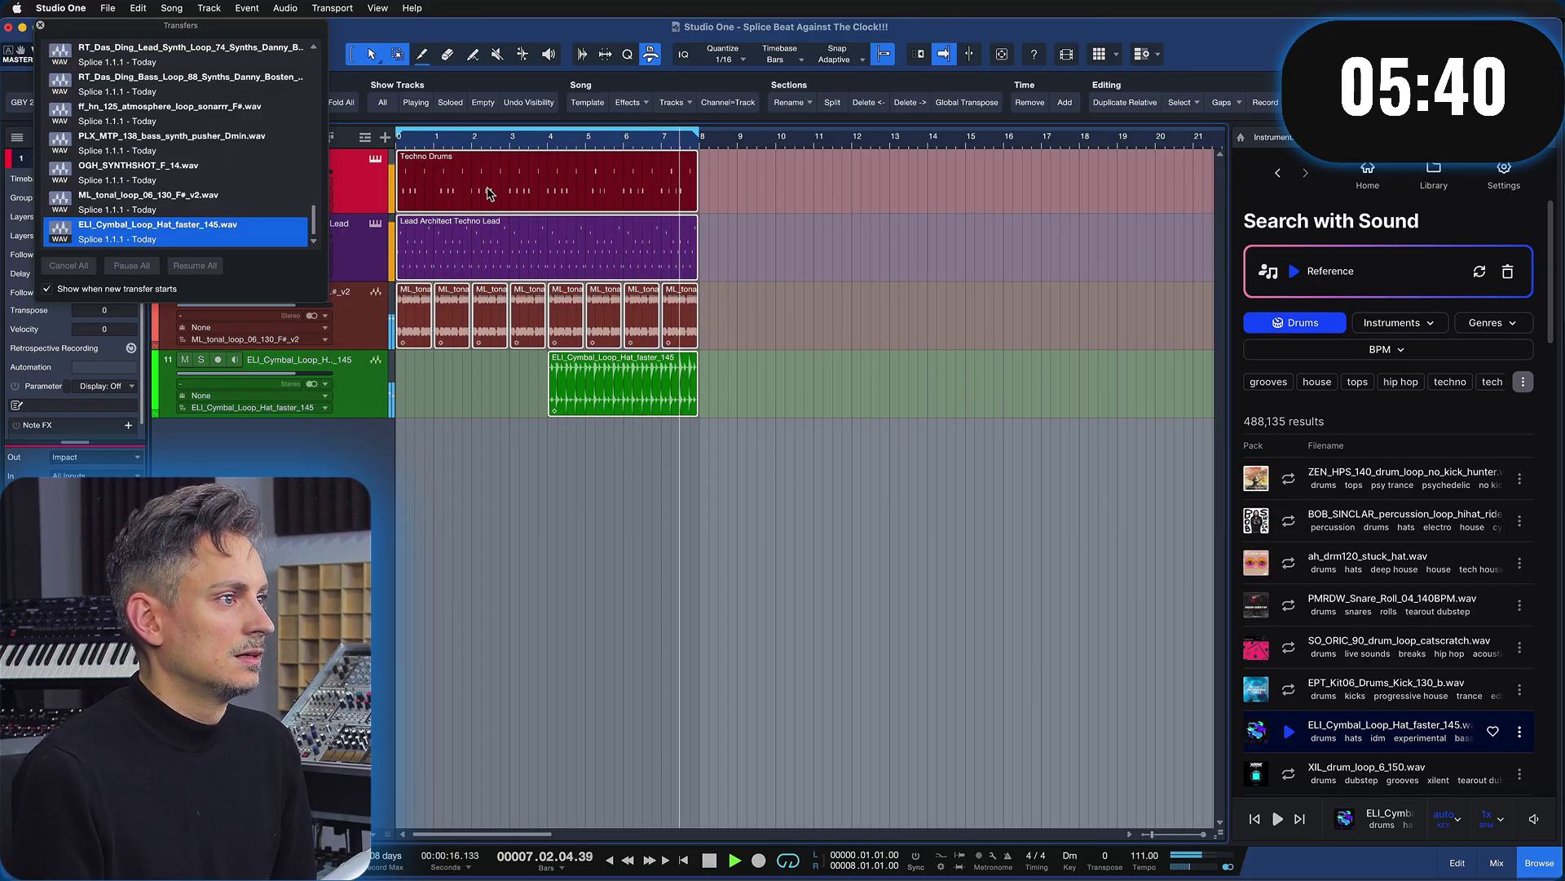
# Run a new Search with Sound based on all the arranged events and remove the Drums filter
pyautogui.moveTo(1315, 234); pyautogui.dragTo(1316, 271)
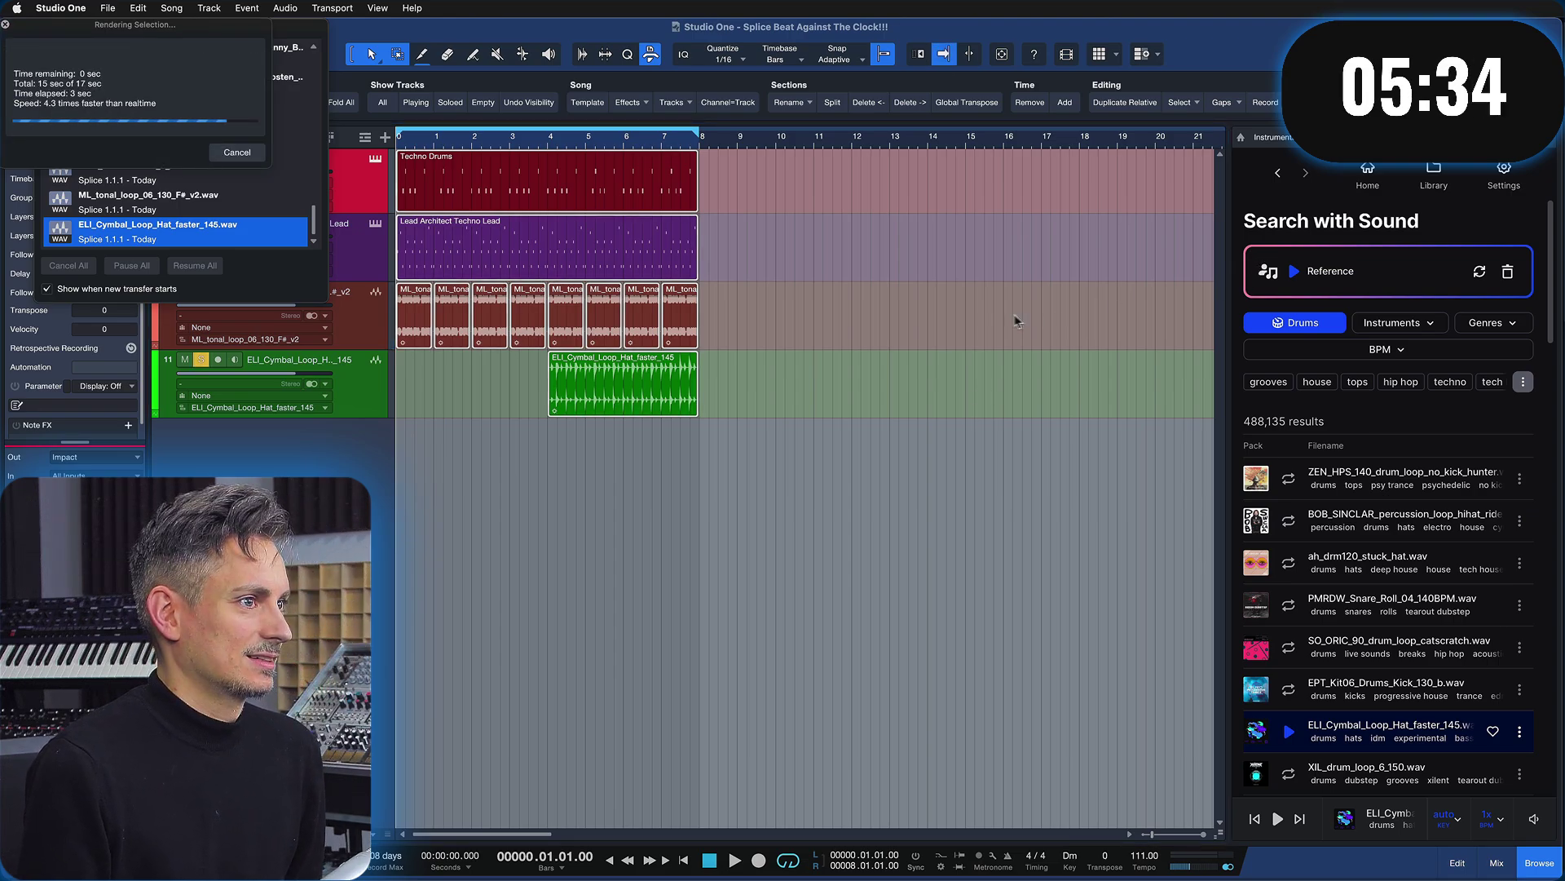
pyautogui.click(1304, 323)
pyautogui.click(1395, 322)
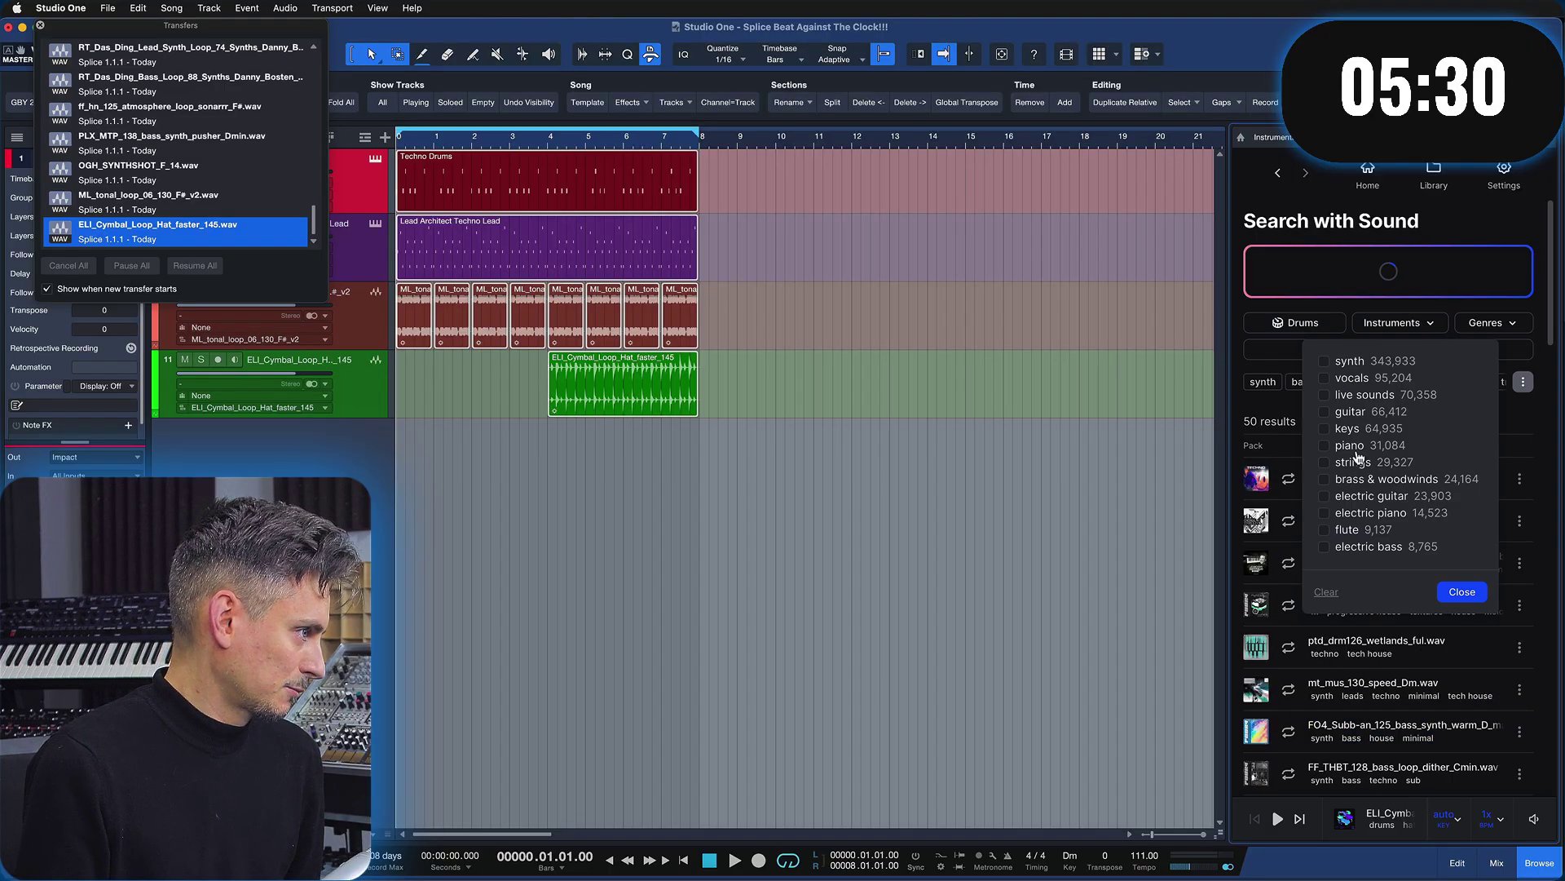
pyautogui.click(1349, 462)
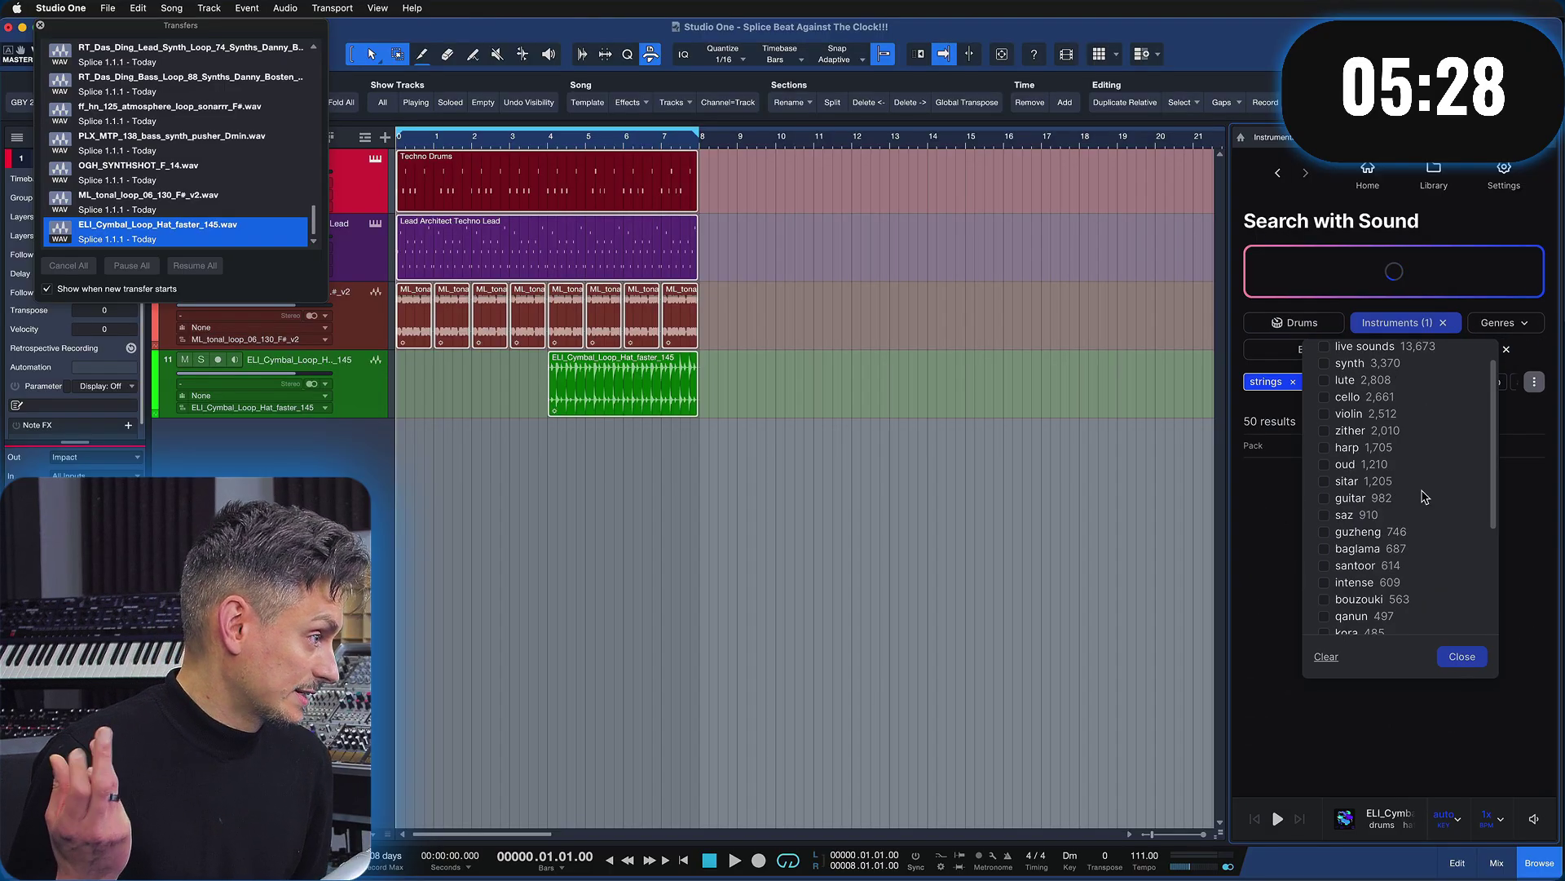
pyautogui.scroll(-5, 1398, 509)
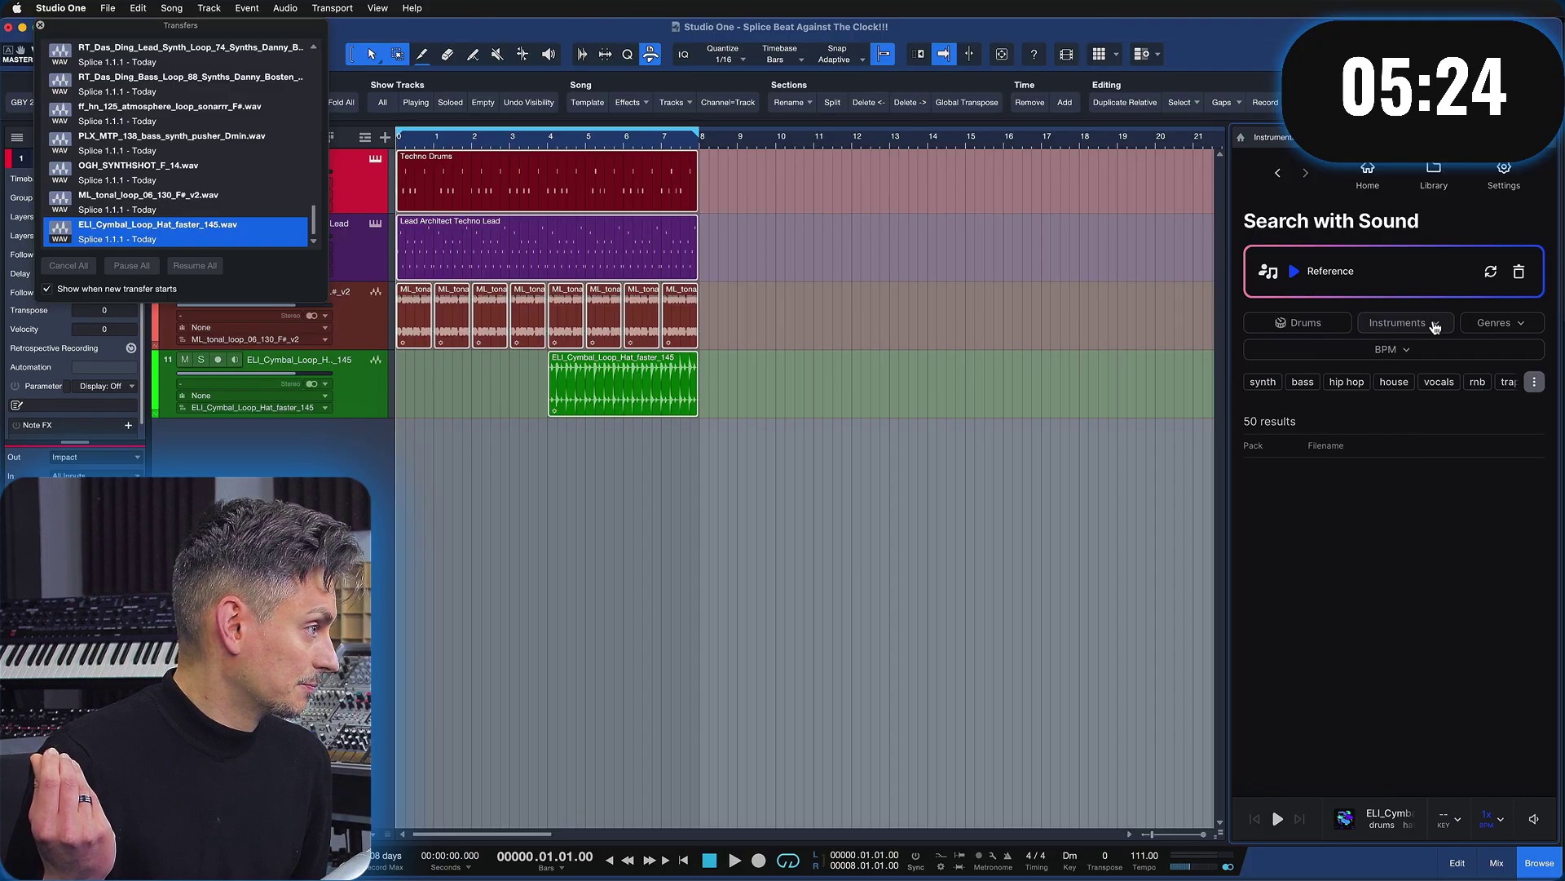
pyautogui.click(1268, 383)
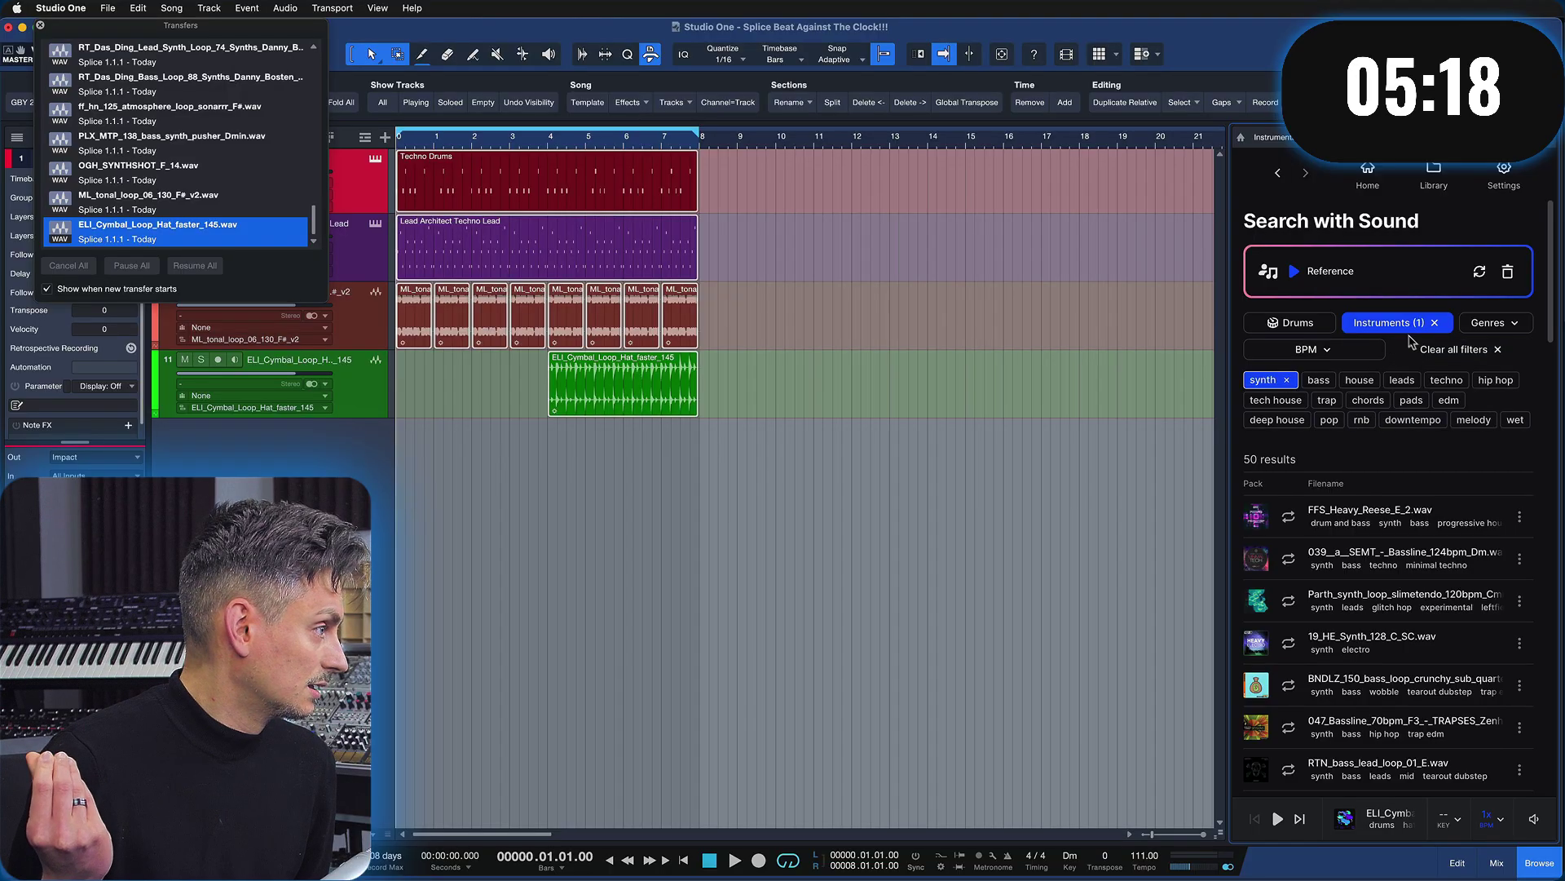
pyautogui.click(1384, 326)
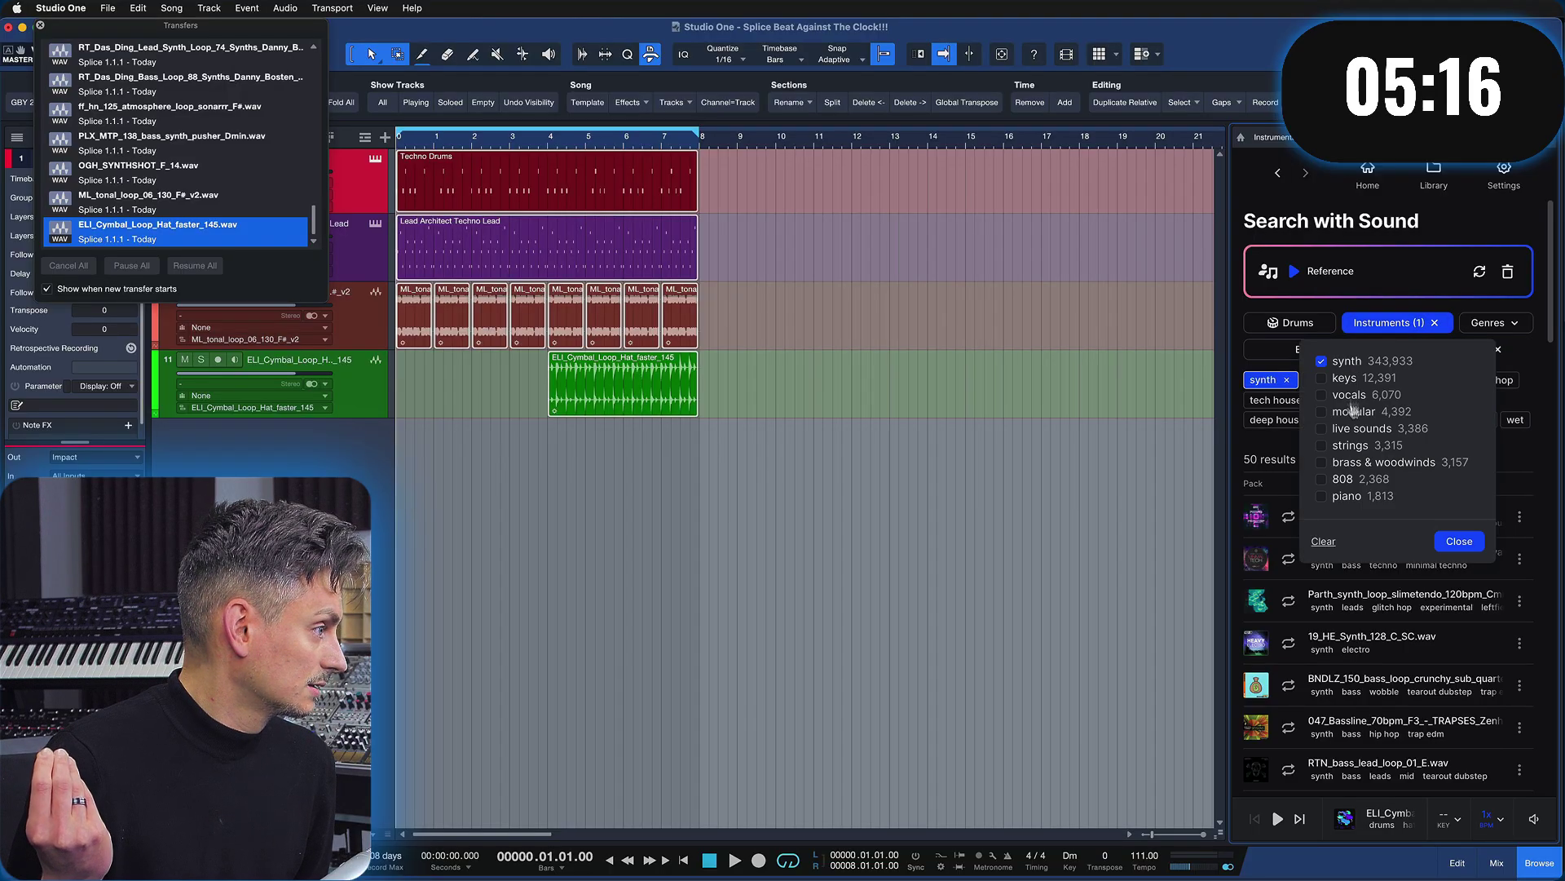
pyautogui.click(1359, 450)
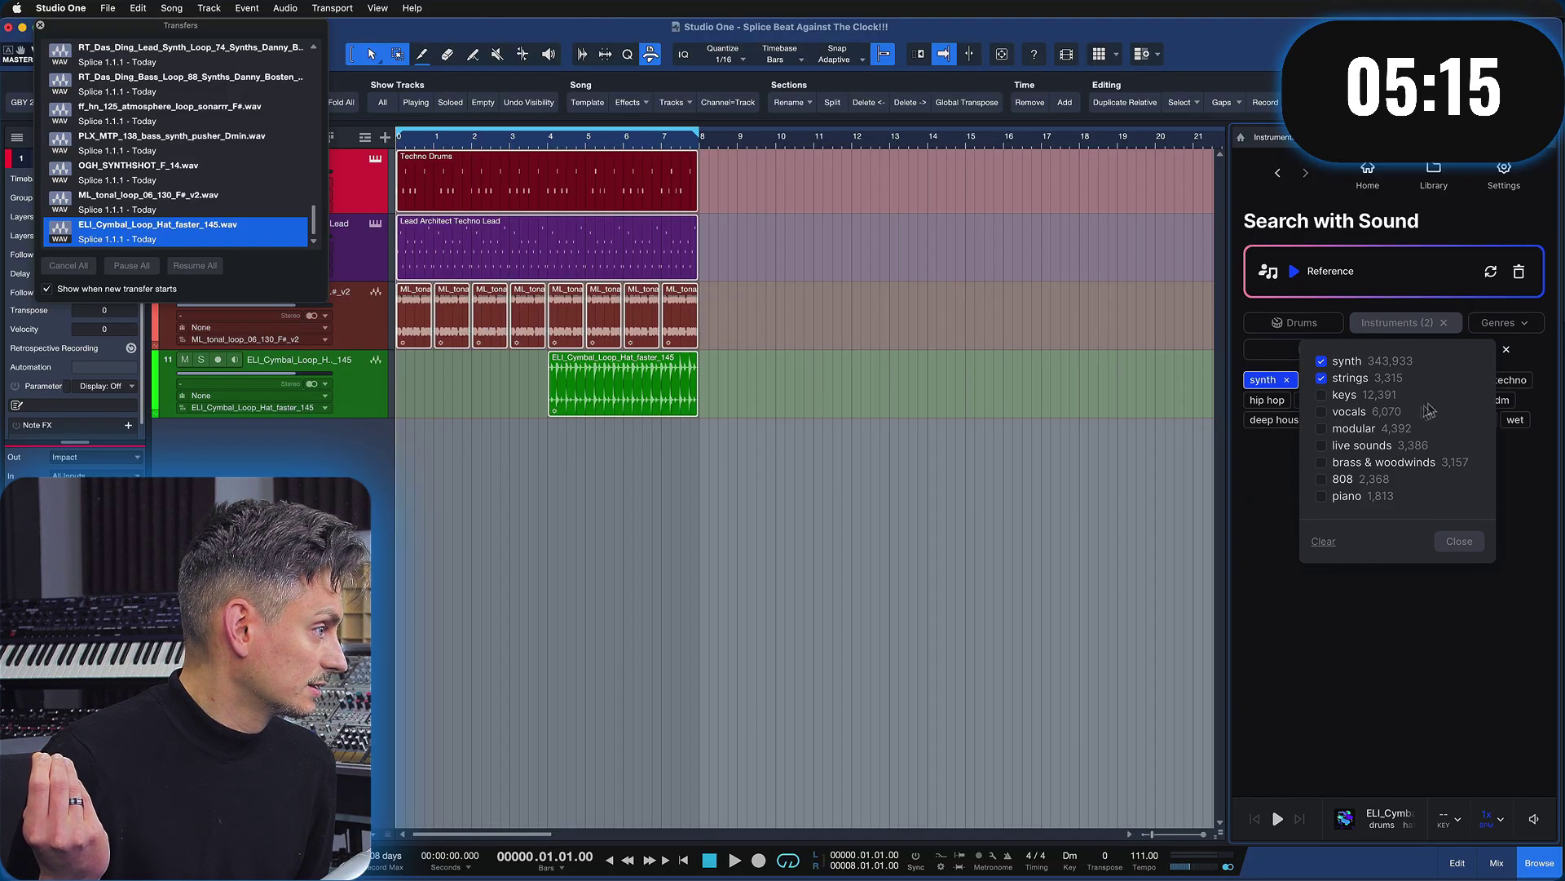
pyautogui.click(1523, 354)
# Filter the Search with Sound results to the strings instrument only
pyautogui.click(1404, 326)
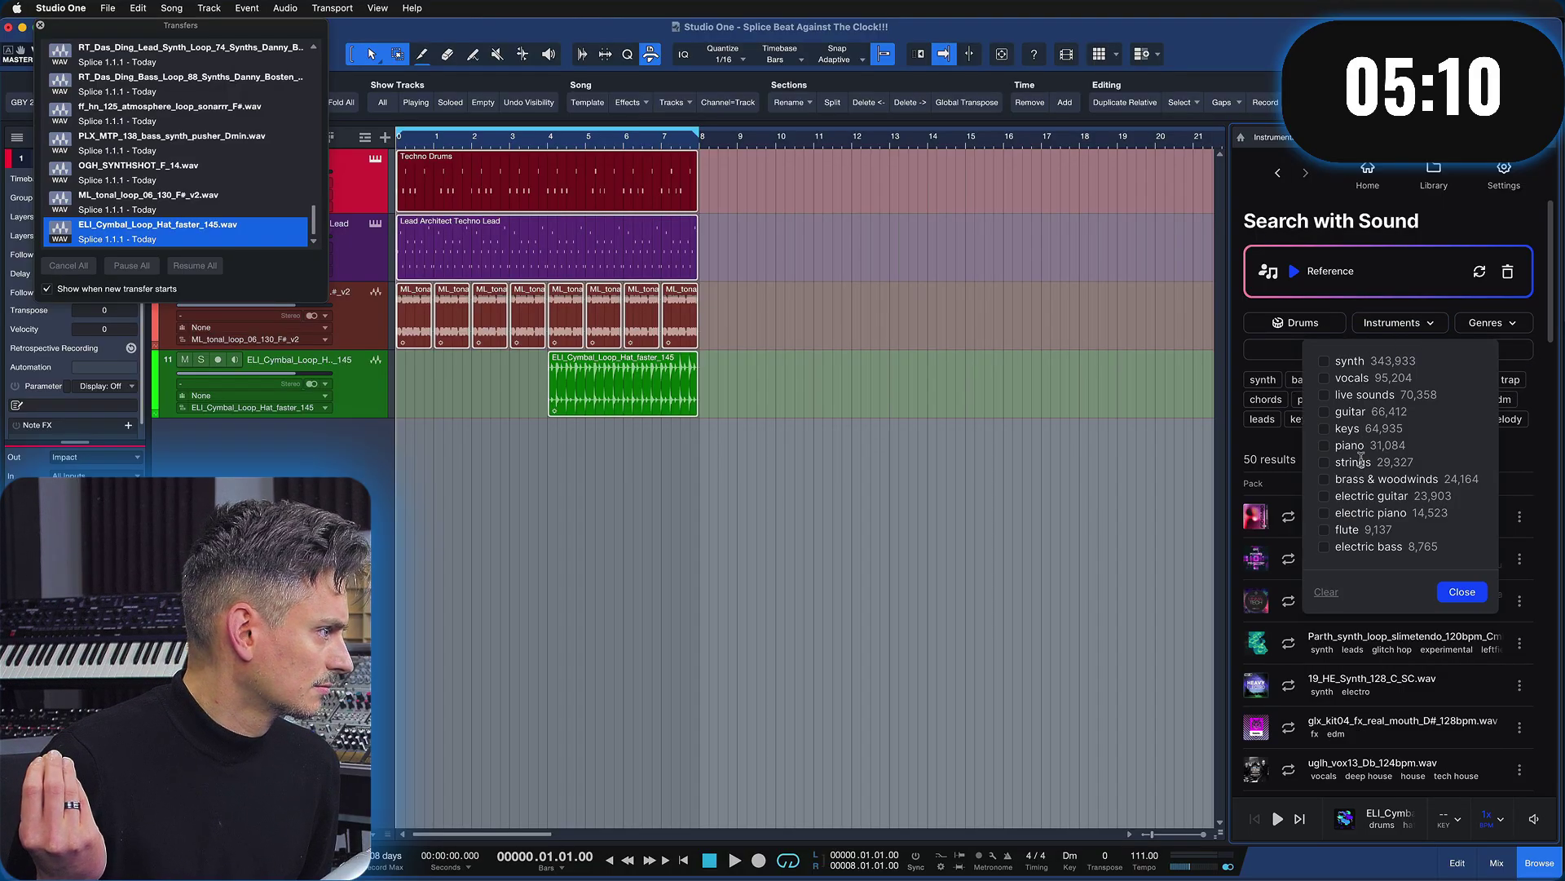
pyautogui.click(1361, 461)
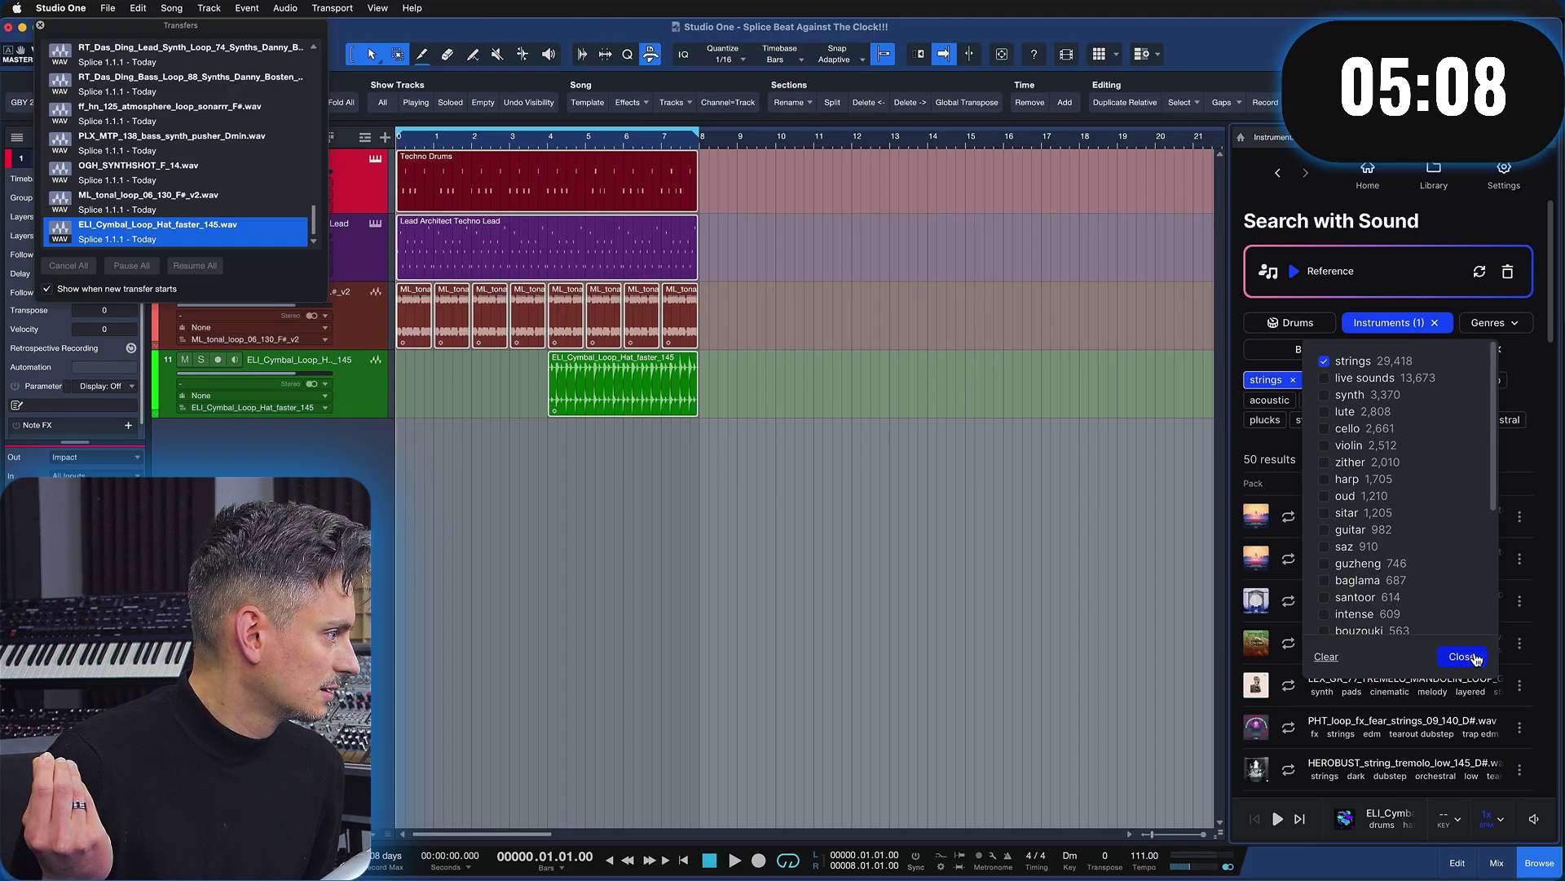
pyautogui.click(1461, 652)
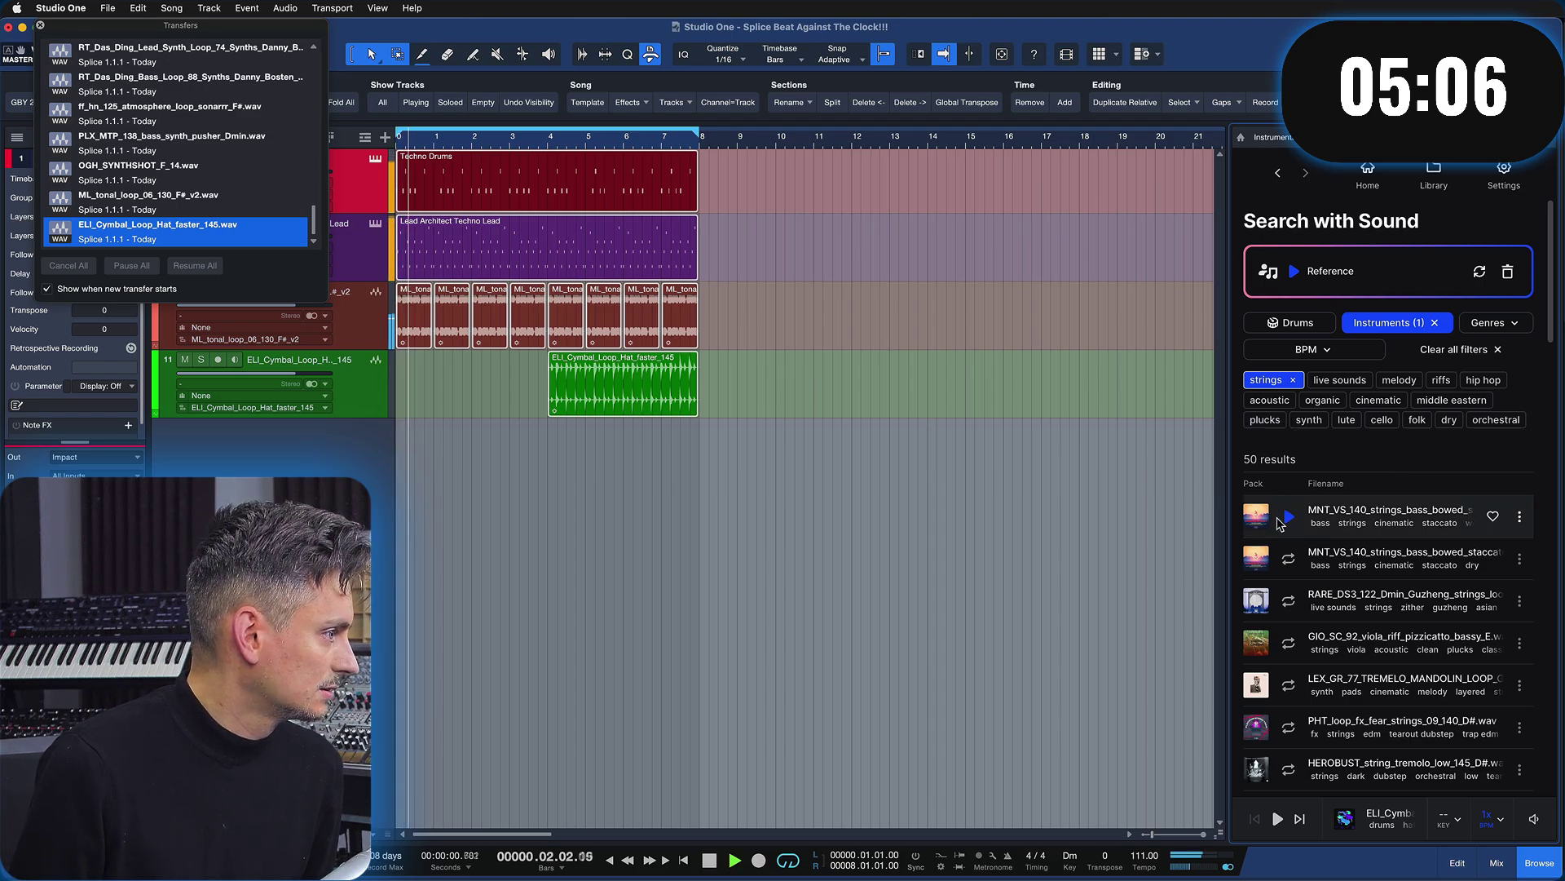
# Audition the string loops and add oc_str95_float_C#.wav on a new track at the start of the song
pyautogui.click(1289, 558)
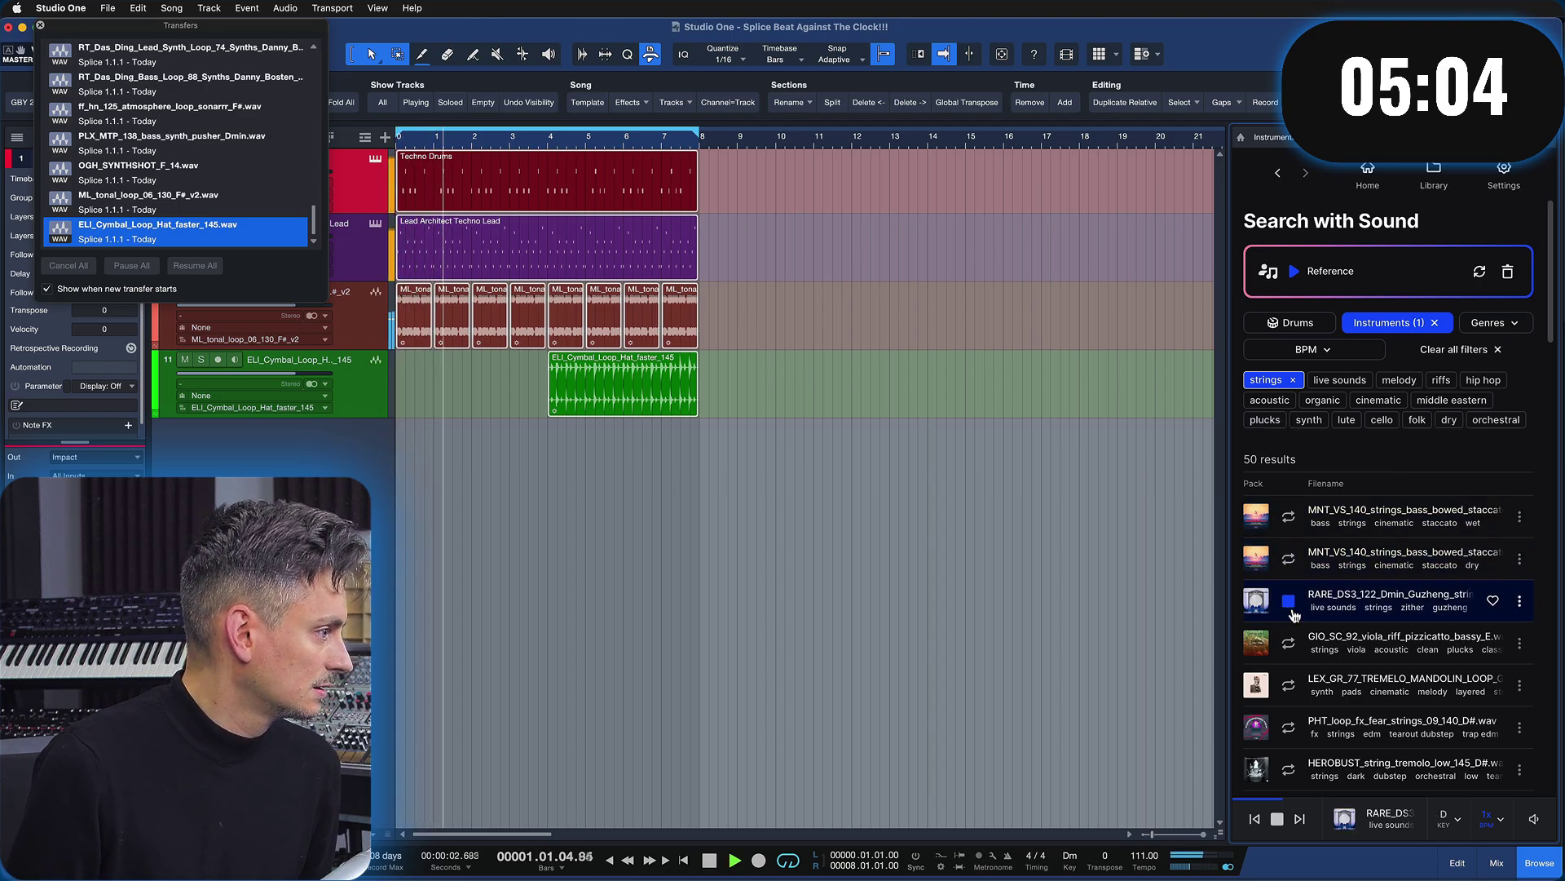
pyautogui.scroll(-2, 1290, 611)
pyautogui.click(1288, 640)
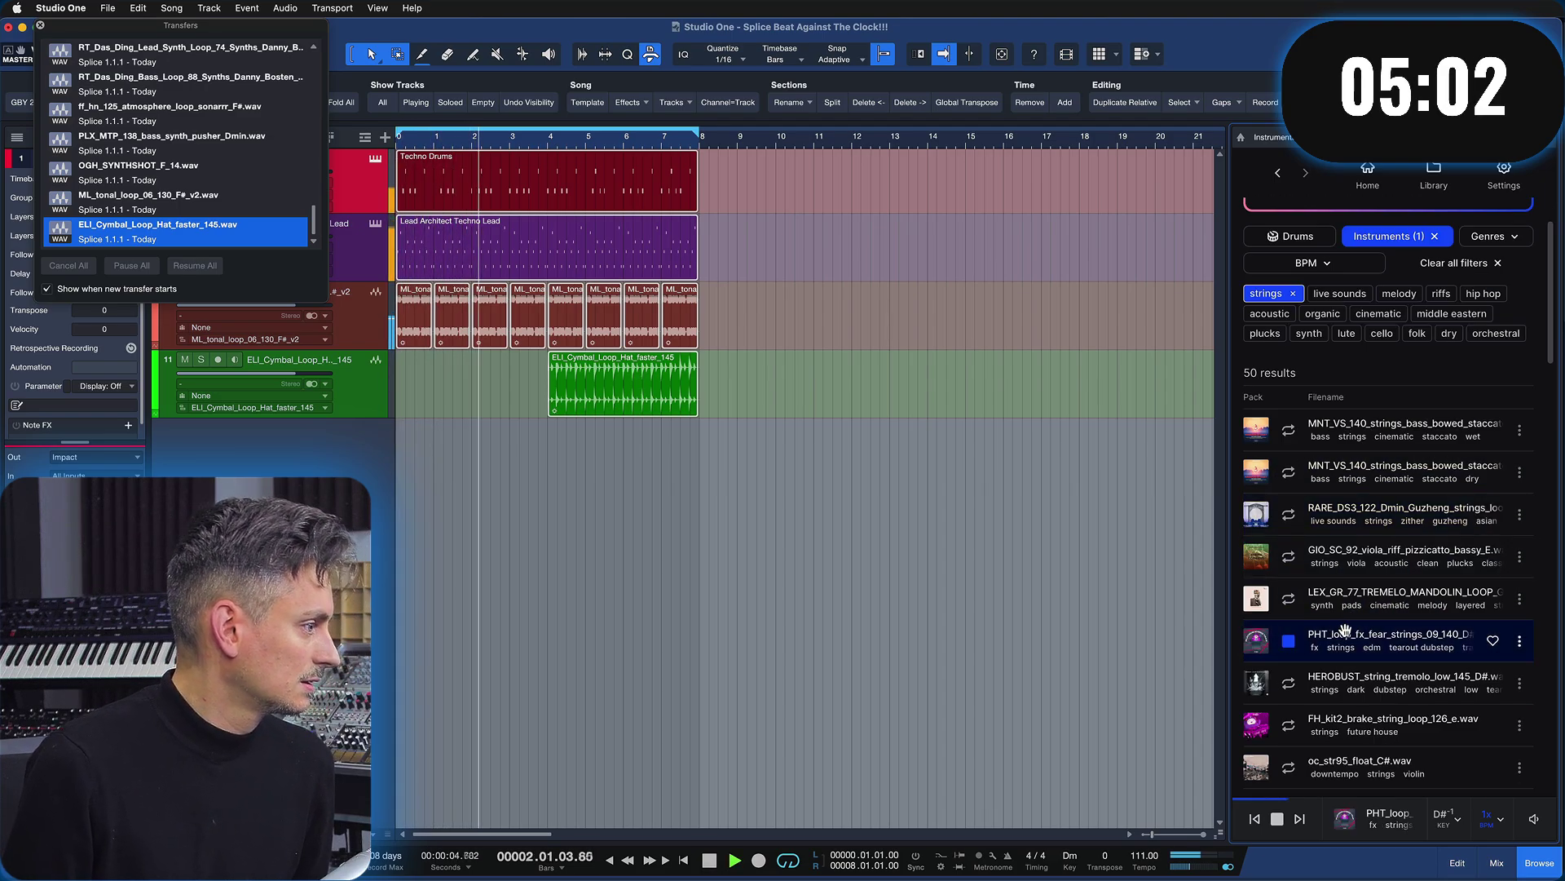
pyautogui.click(1288, 683)
pyautogui.click(1288, 767)
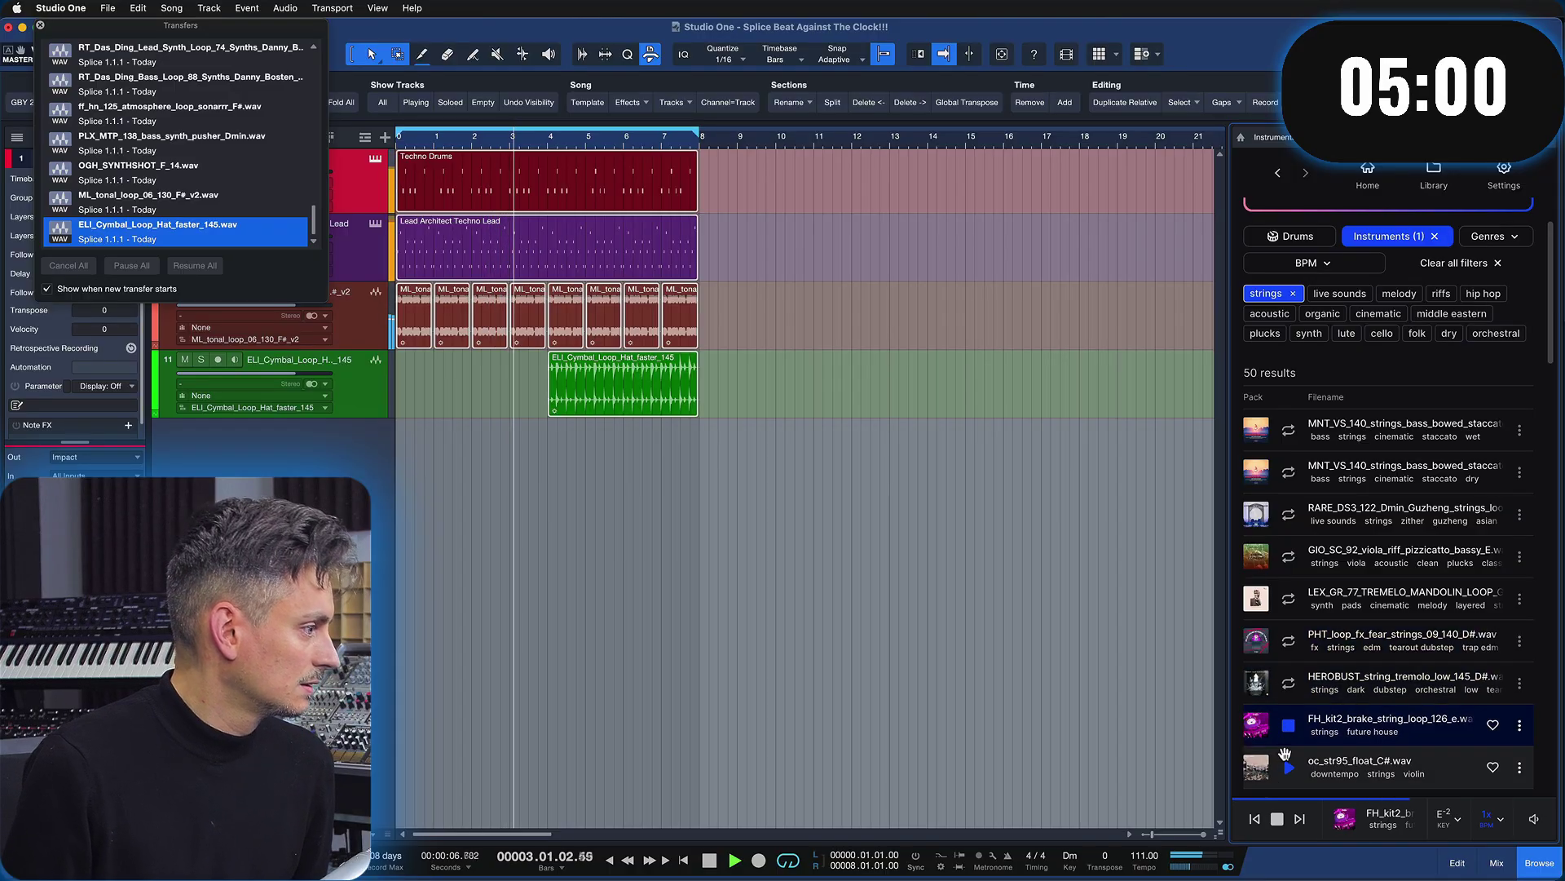
pyautogui.scroll(-9, 1305, 570)
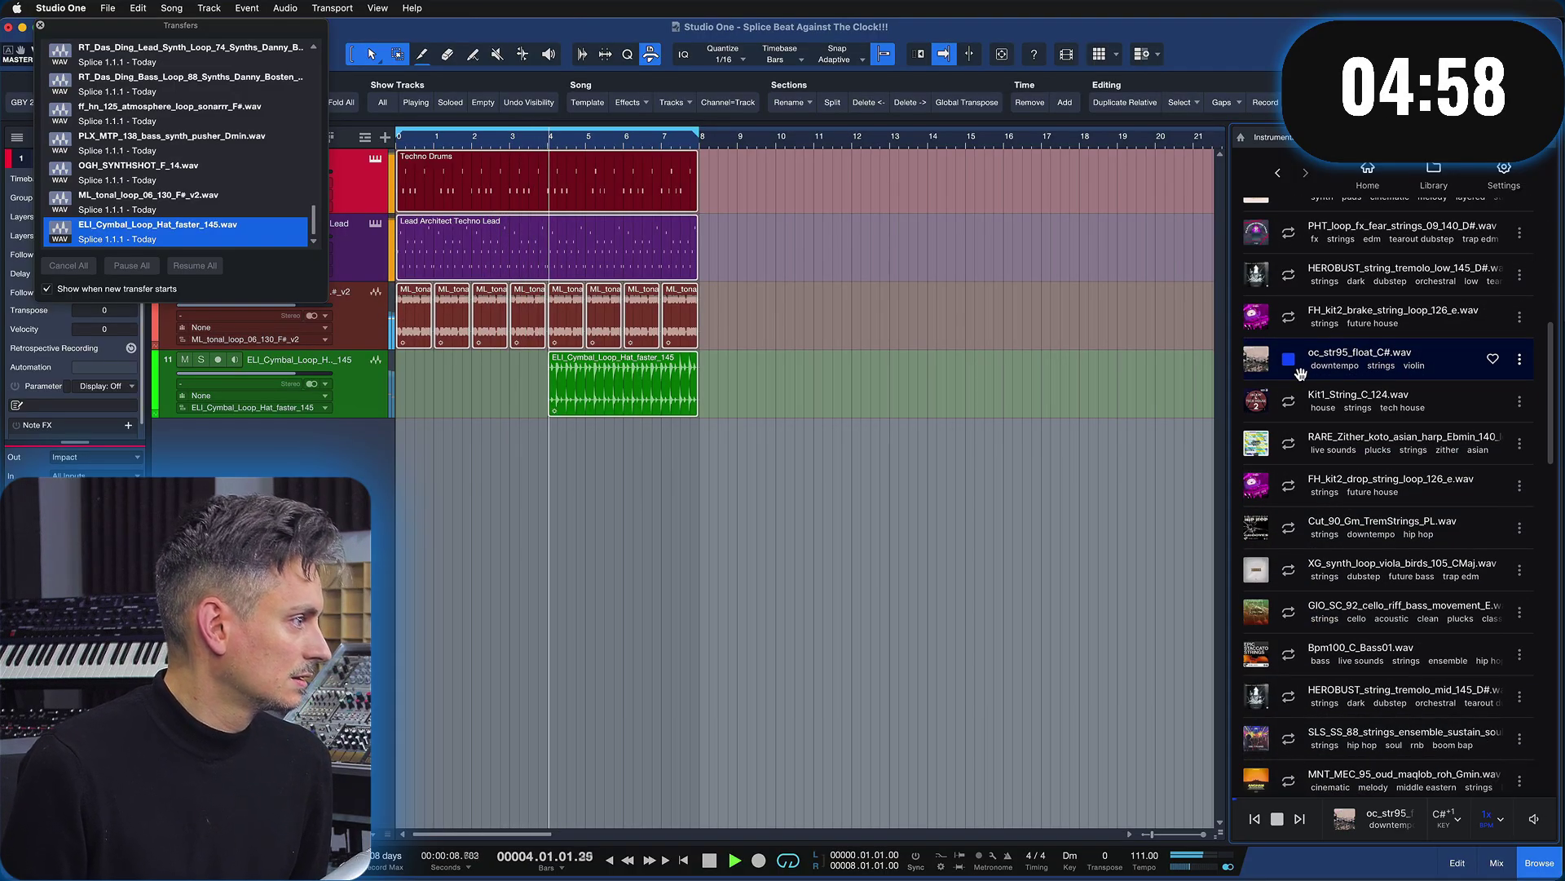
pyautogui.moveTo(1255, 359); pyautogui.dragTo(436, 465)
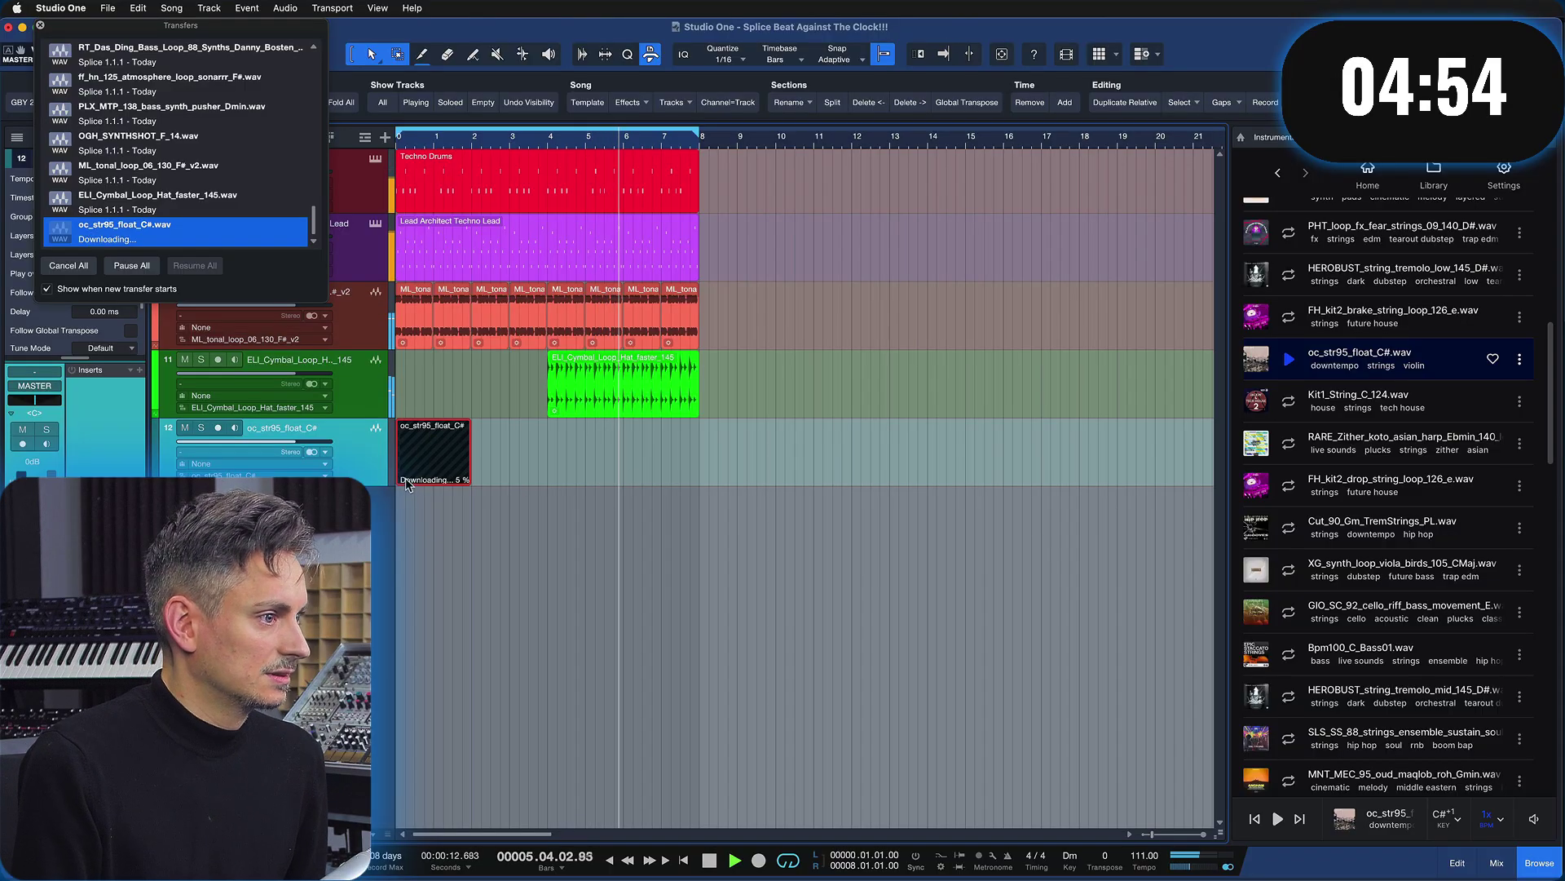
# Duplicate the oc_str95_float_C# event three times to fill the eight-bar loop, select all four events and close the Transfers window
pyautogui.press('d')
pyautogui.press('d')
pyautogui.press('d')
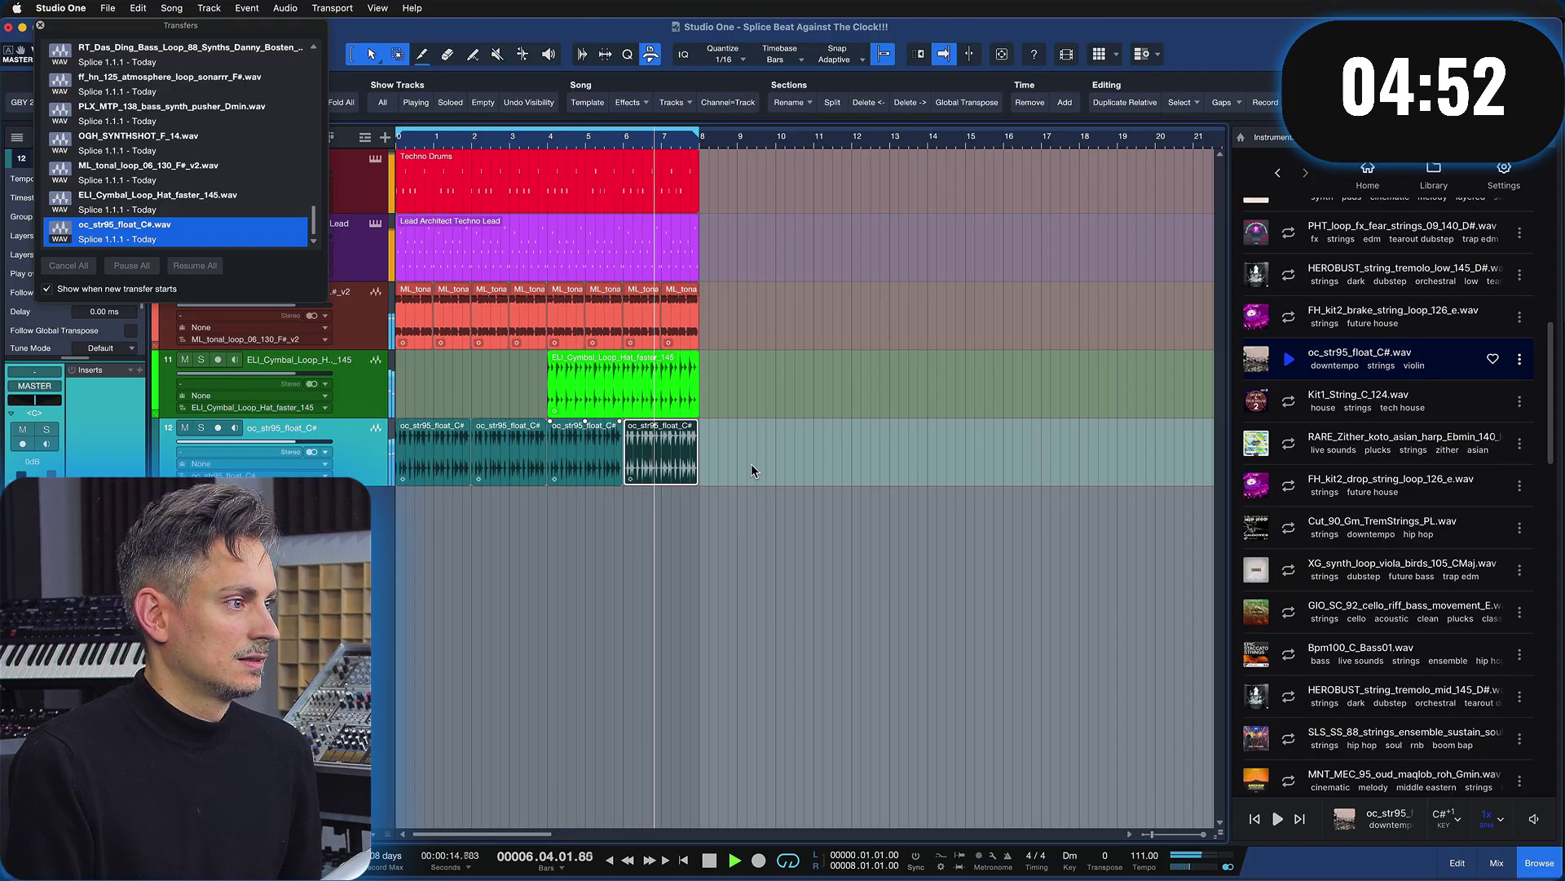
pyautogui.moveTo(751, 468); pyautogui.dragTo(371, 459)
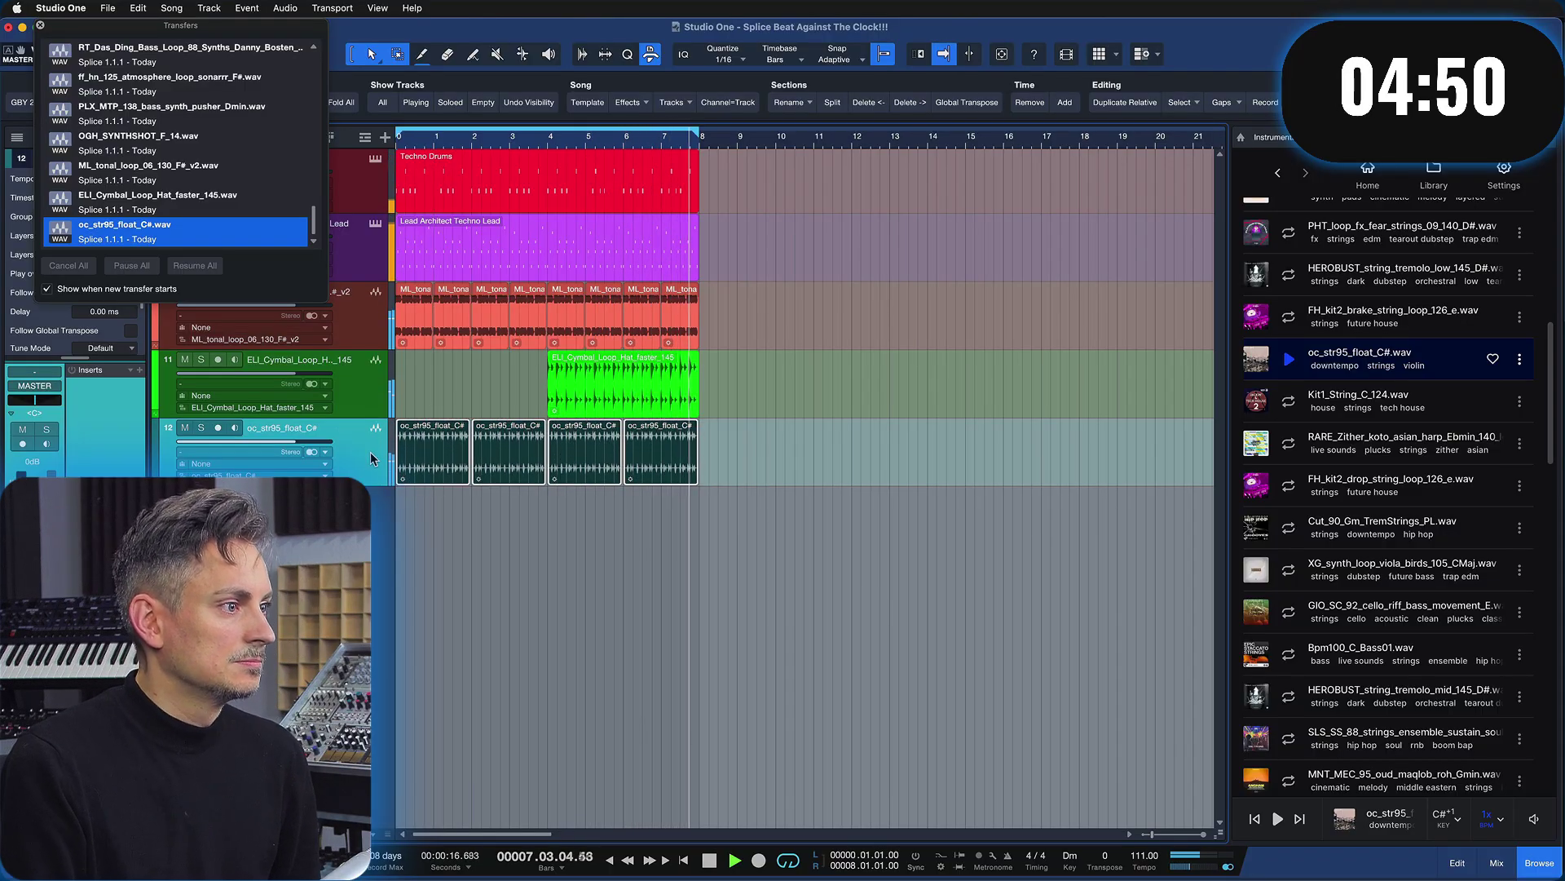
pyautogui.click(40, 25)
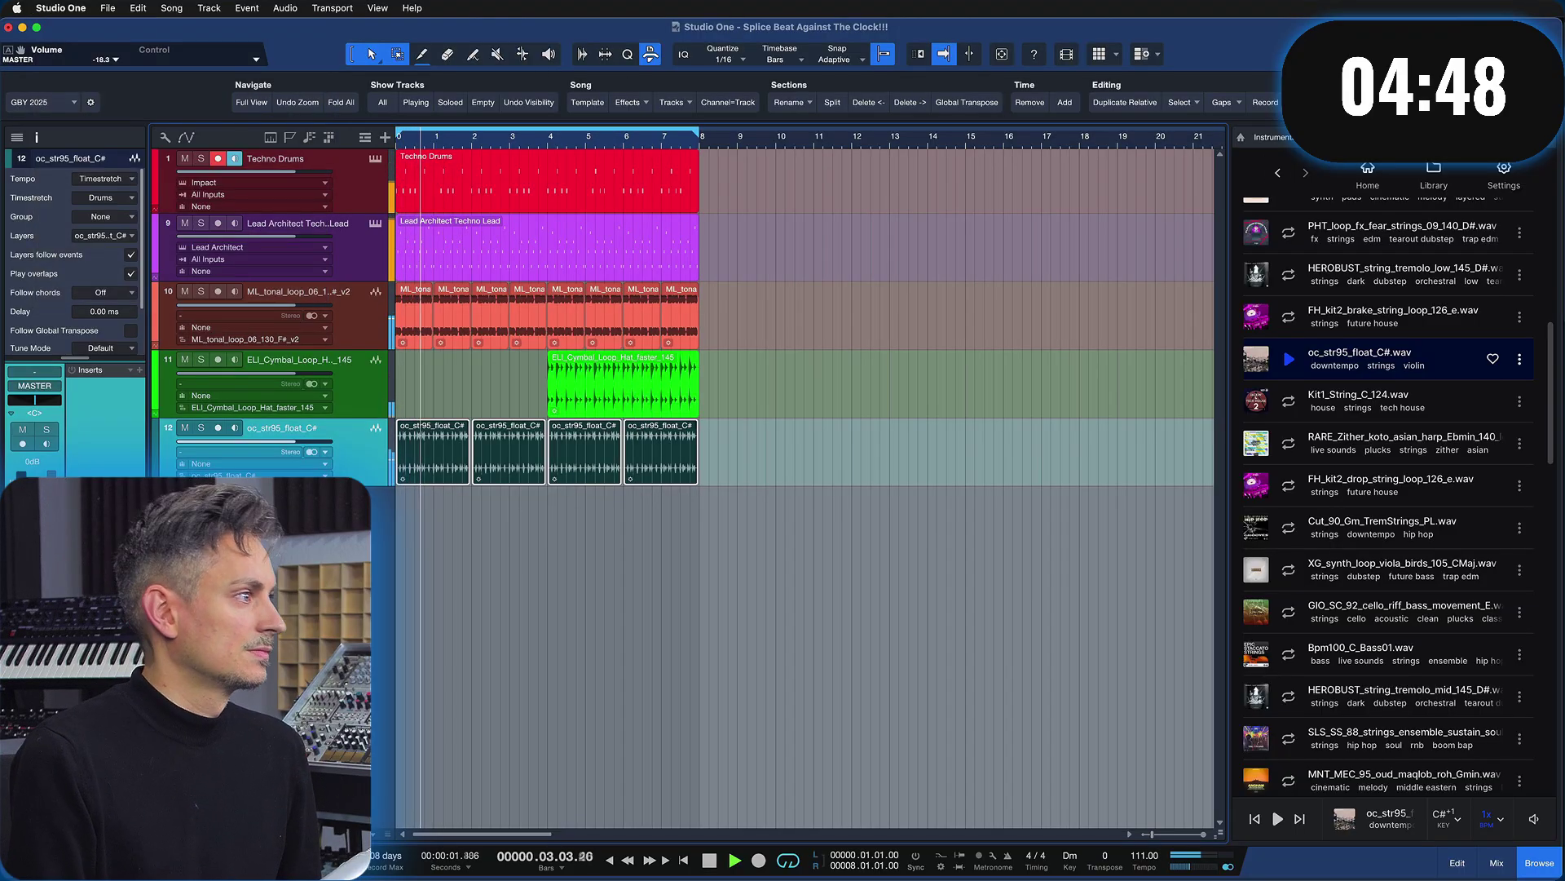
# Find Beat Delay among the PreSonus effects and insert it on the oc_str95_float_C# track
pyautogui.press('F7')
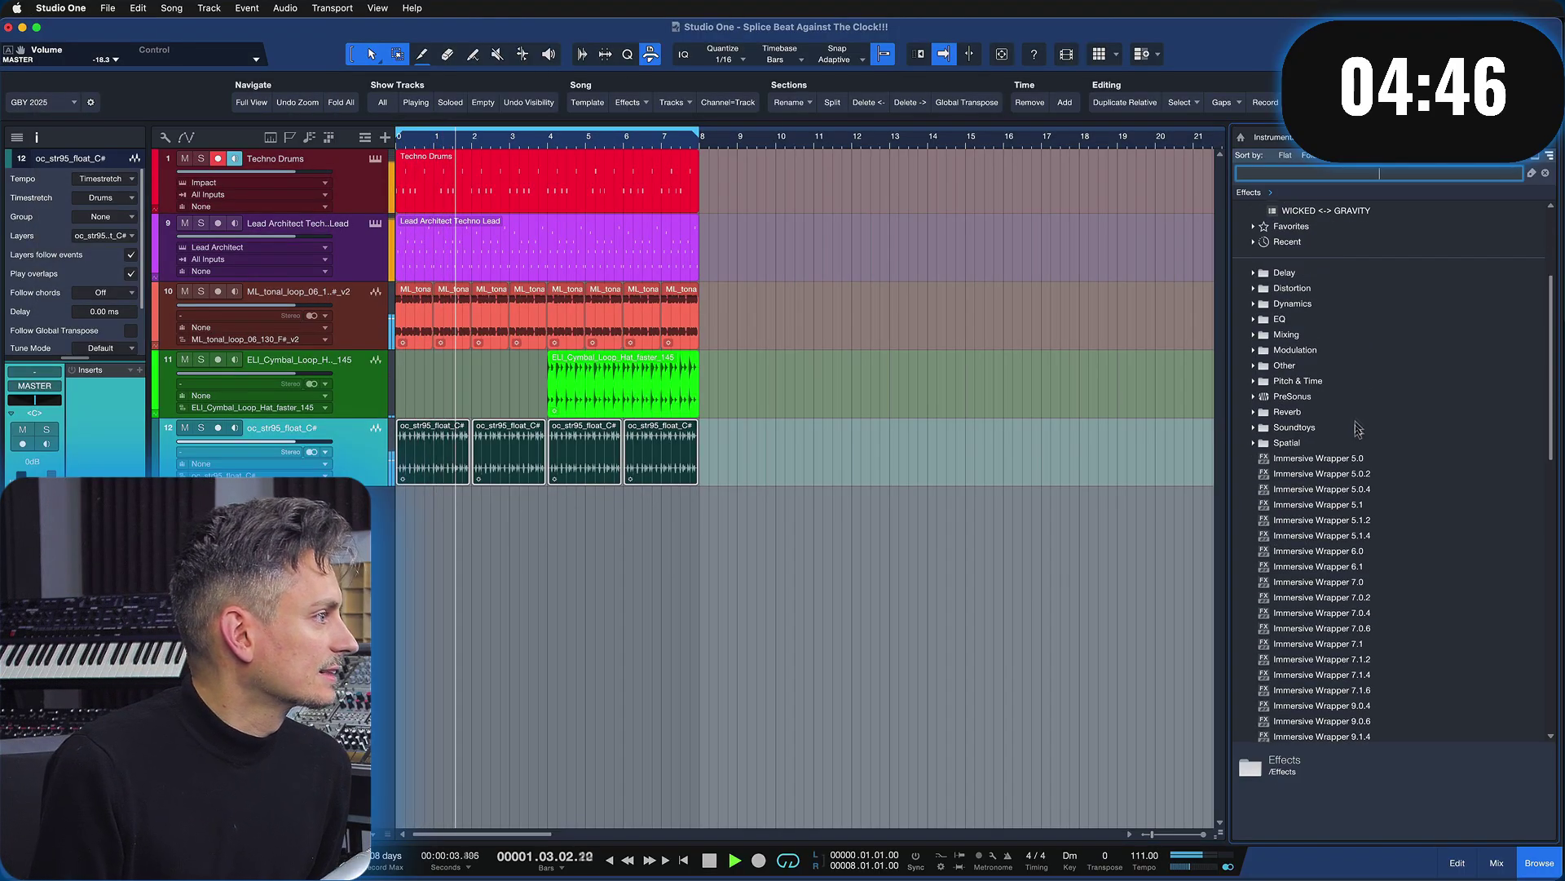
pyautogui.scroll(-10, 1397, 334)
pyautogui.scroll(10, 1378, 483)
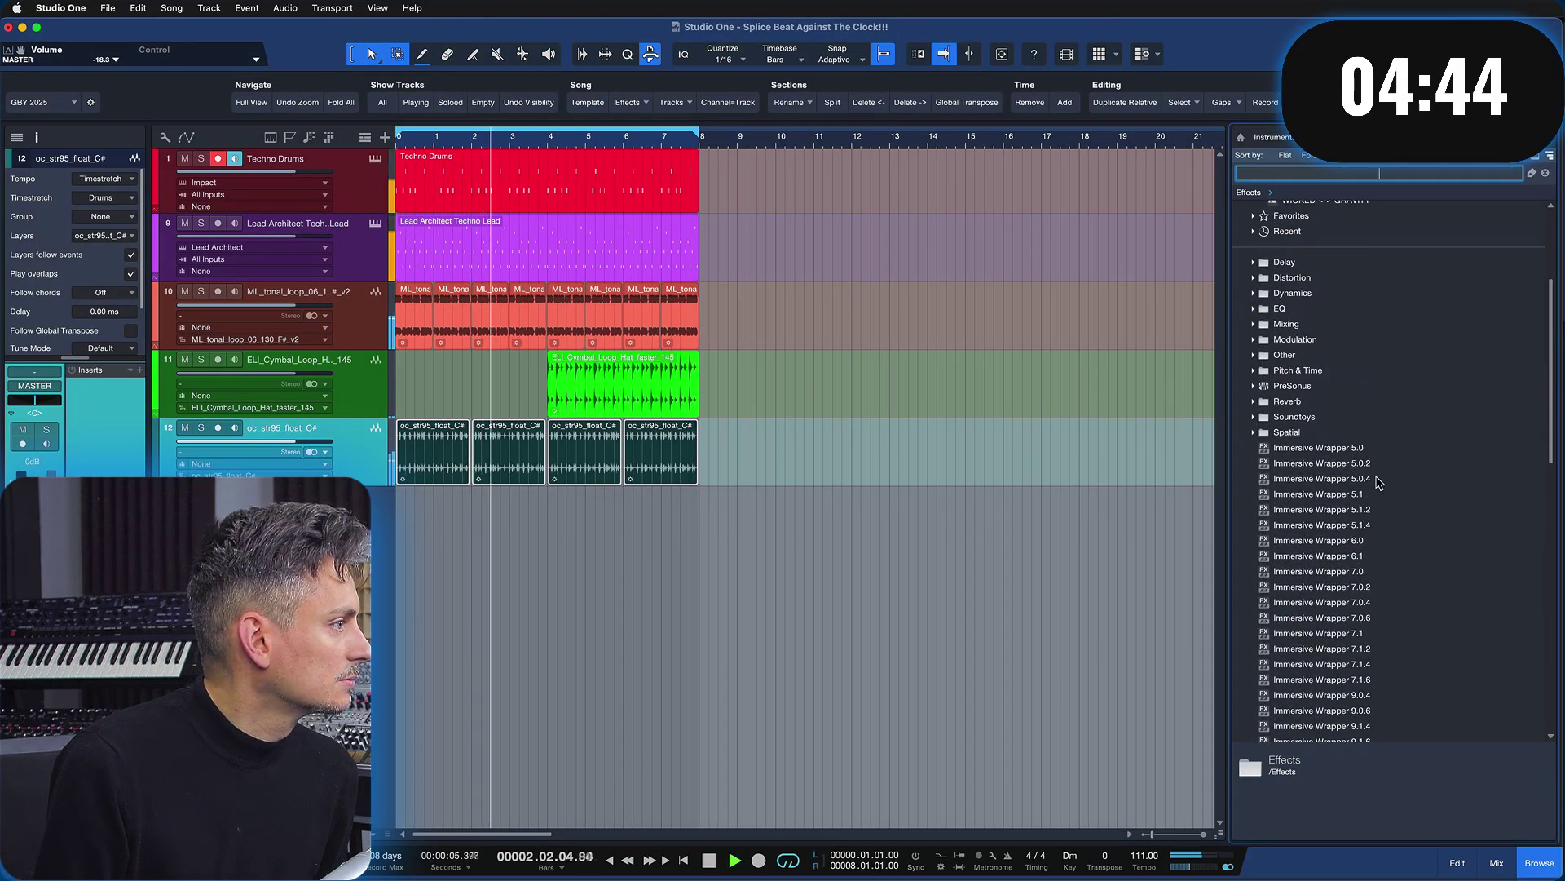
pyautogui.scroll(5, 1376, 477)
pyautogui.doubleClick(1307, 581)
pyautogui.scroll(-5, 1329, 571)
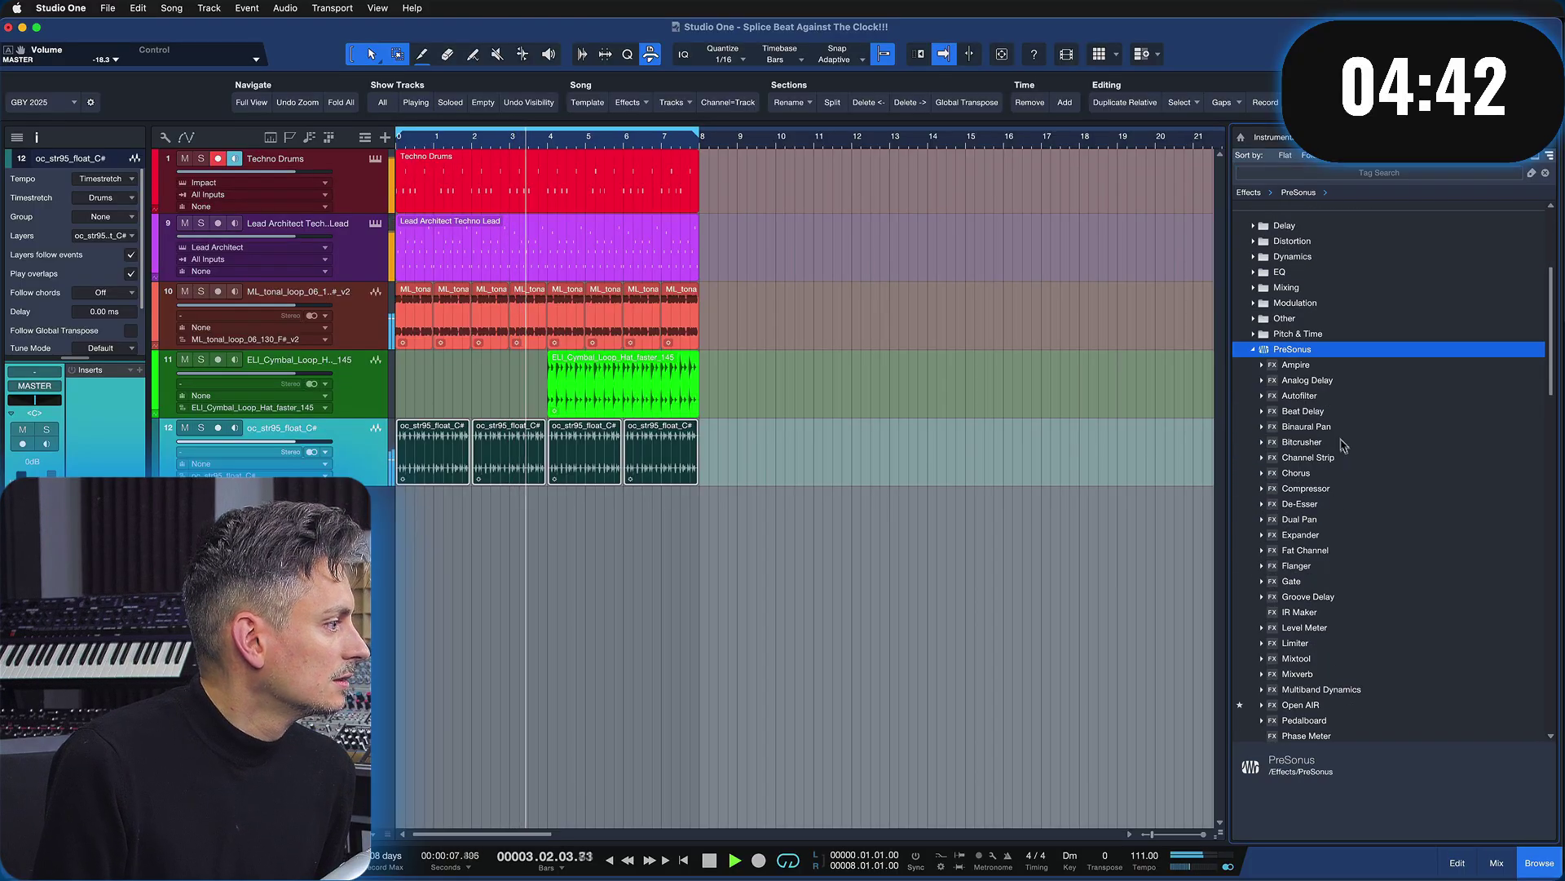
pyautogui.doubleClick(1311, 381)
pyautogui.doubleClick(1311, 381)
pyautogui.doubleClick(1321, 398)
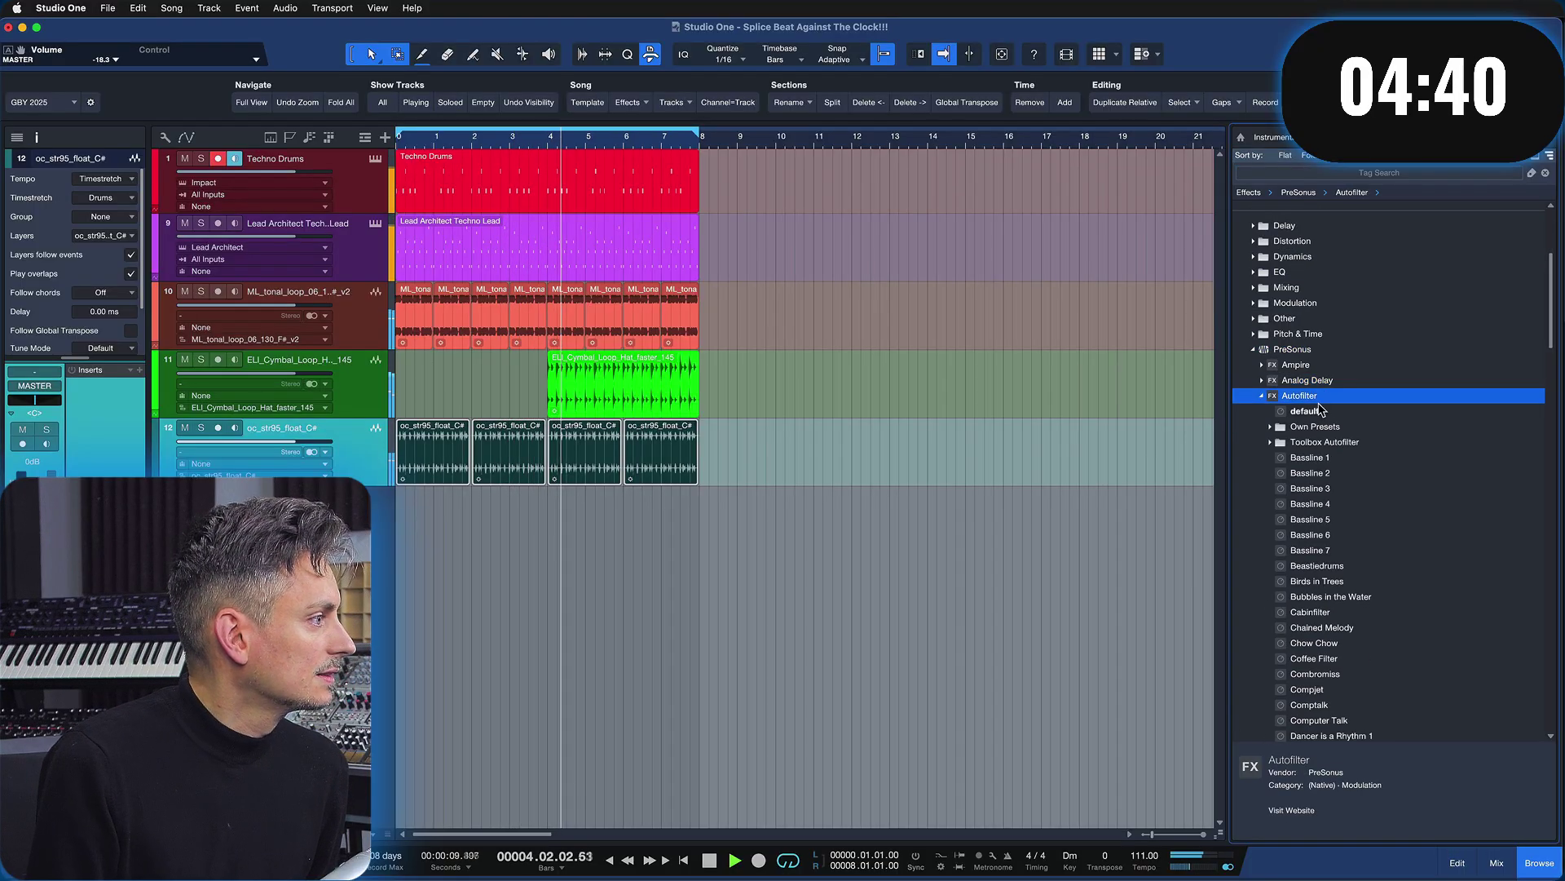
pyautogui.click(1319, 407)
pyautogui.click(1318, 396)
pyautogui.click(1314, 412)
pyautogui.click(1313, 414)
pyautogui.moveTo(1314, 415); pyautogui.dragTo(562, 457)
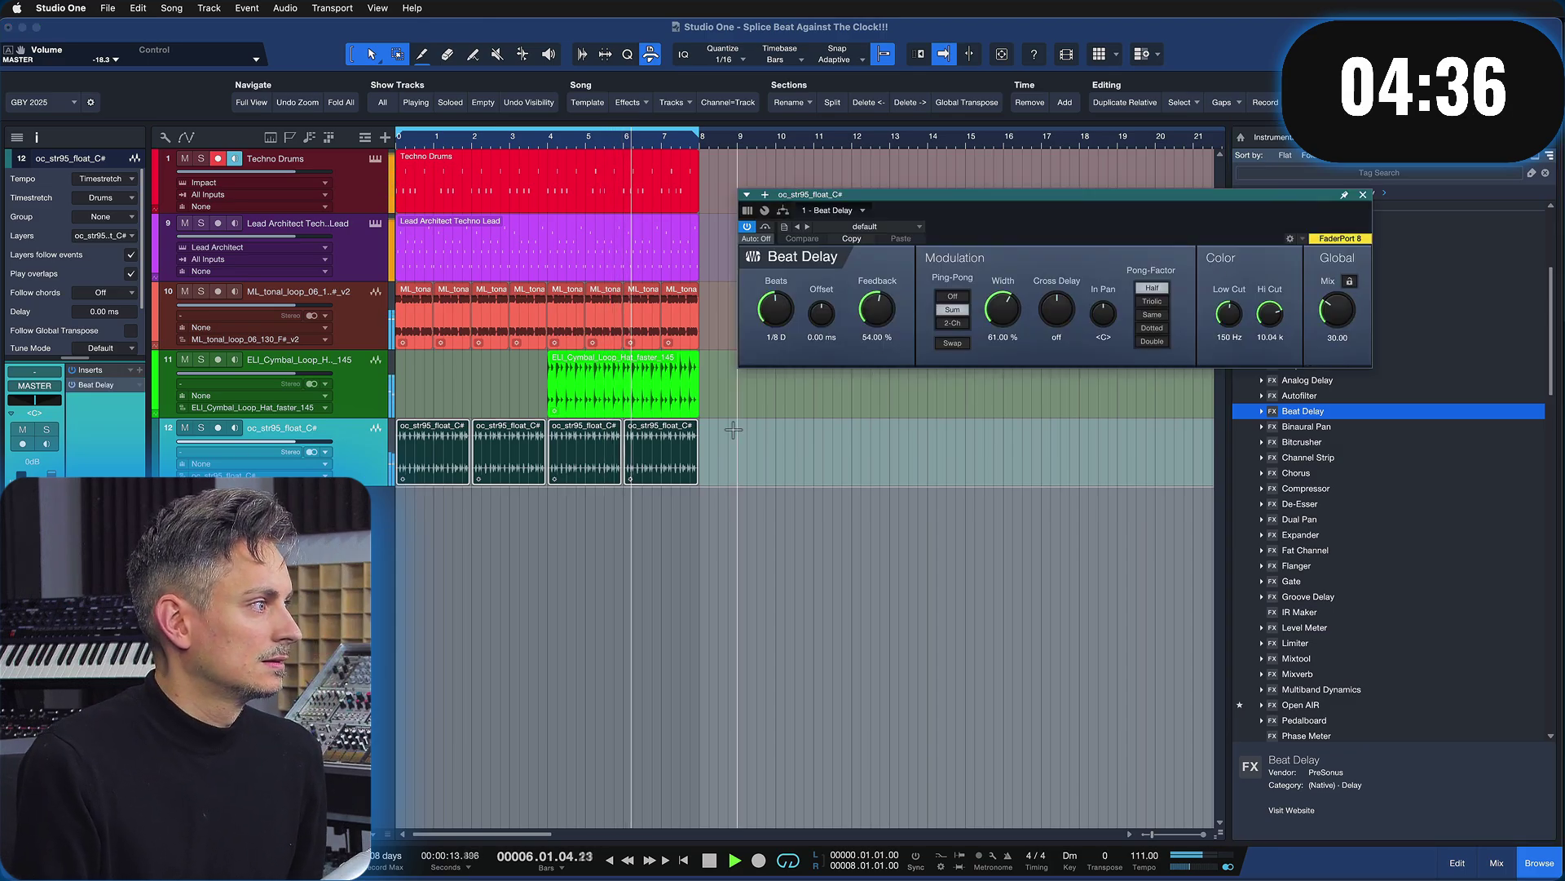
pyautogui.moveTo(806, 491); pyautogui.dragTo(296, 468)
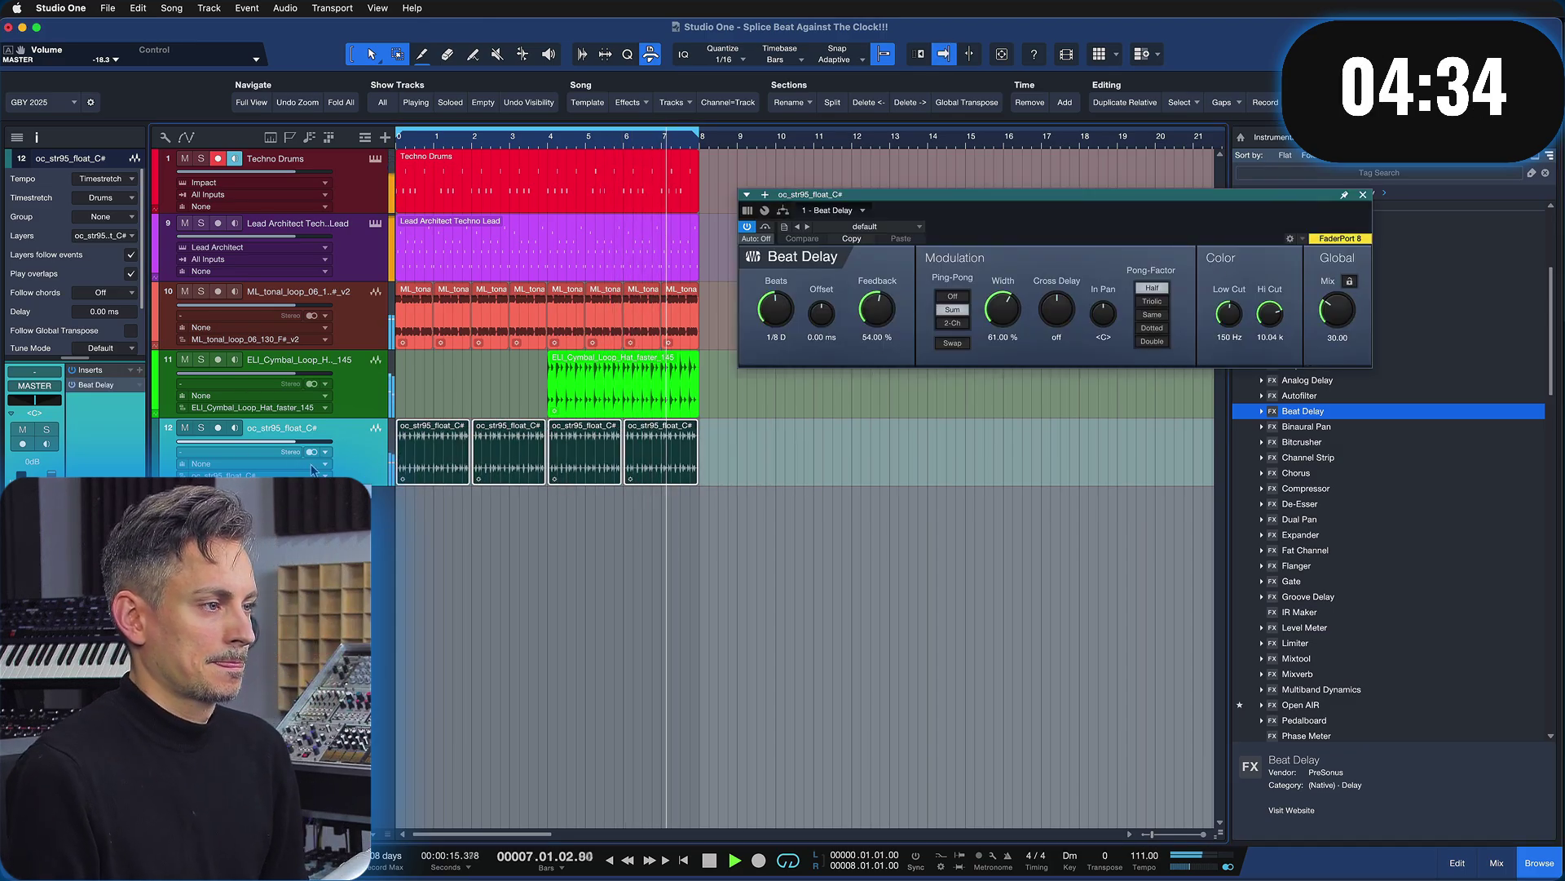
# Insert Pro EQ³ on the oc_str95_float_C# track and enable its low cut at 377 Hz with a 12 dB/Oct slope
pyautogui.click(140, 369)
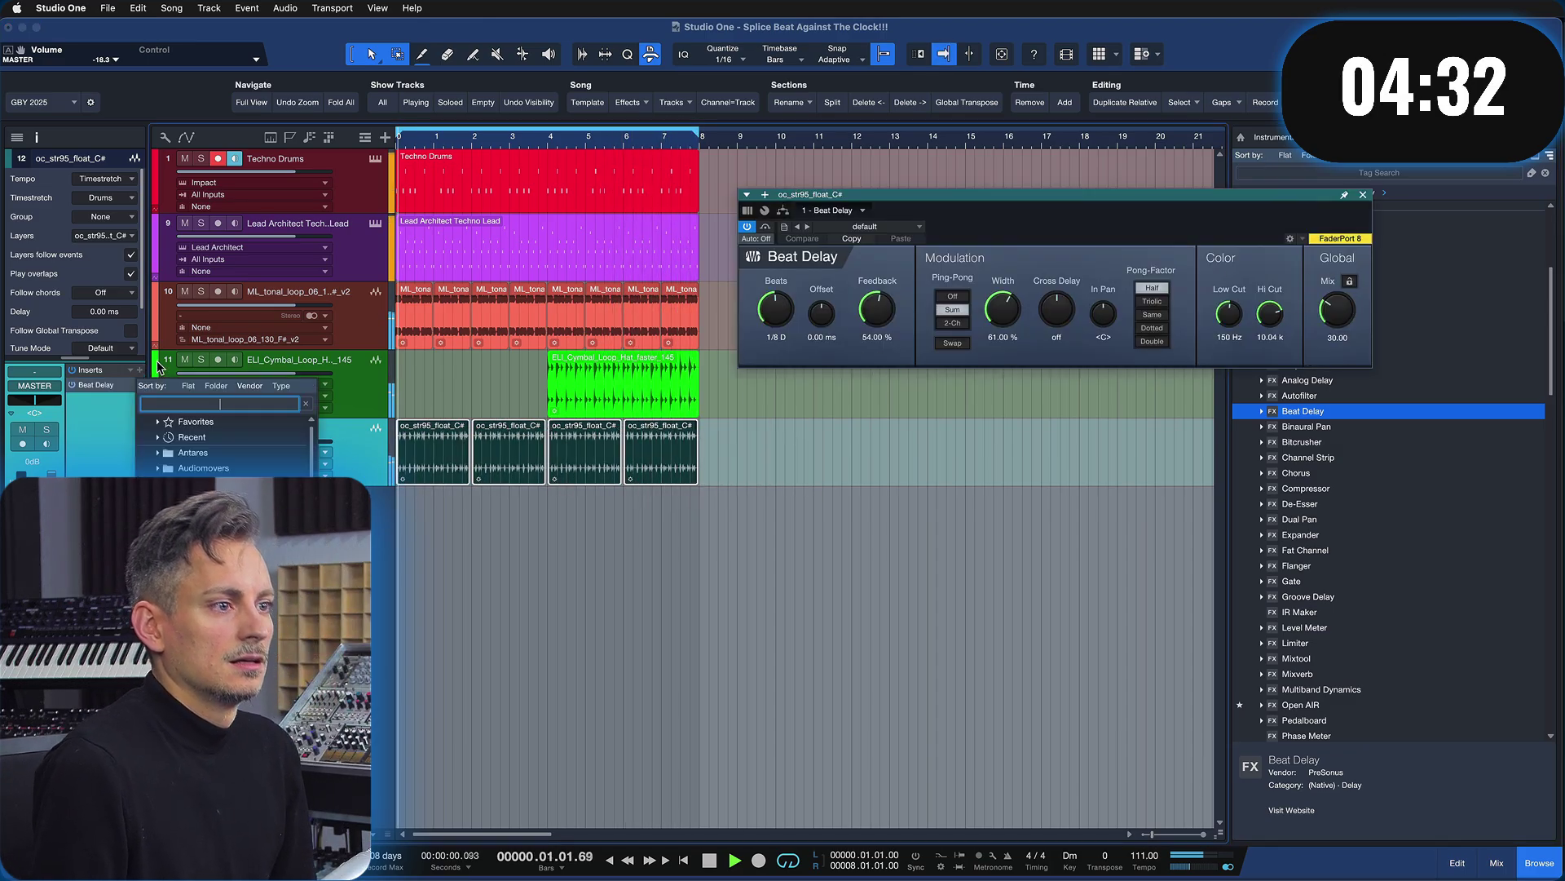
pyautogui.write('eq')
pyautogui.press('Return')
pyautogui.click(781, 563)
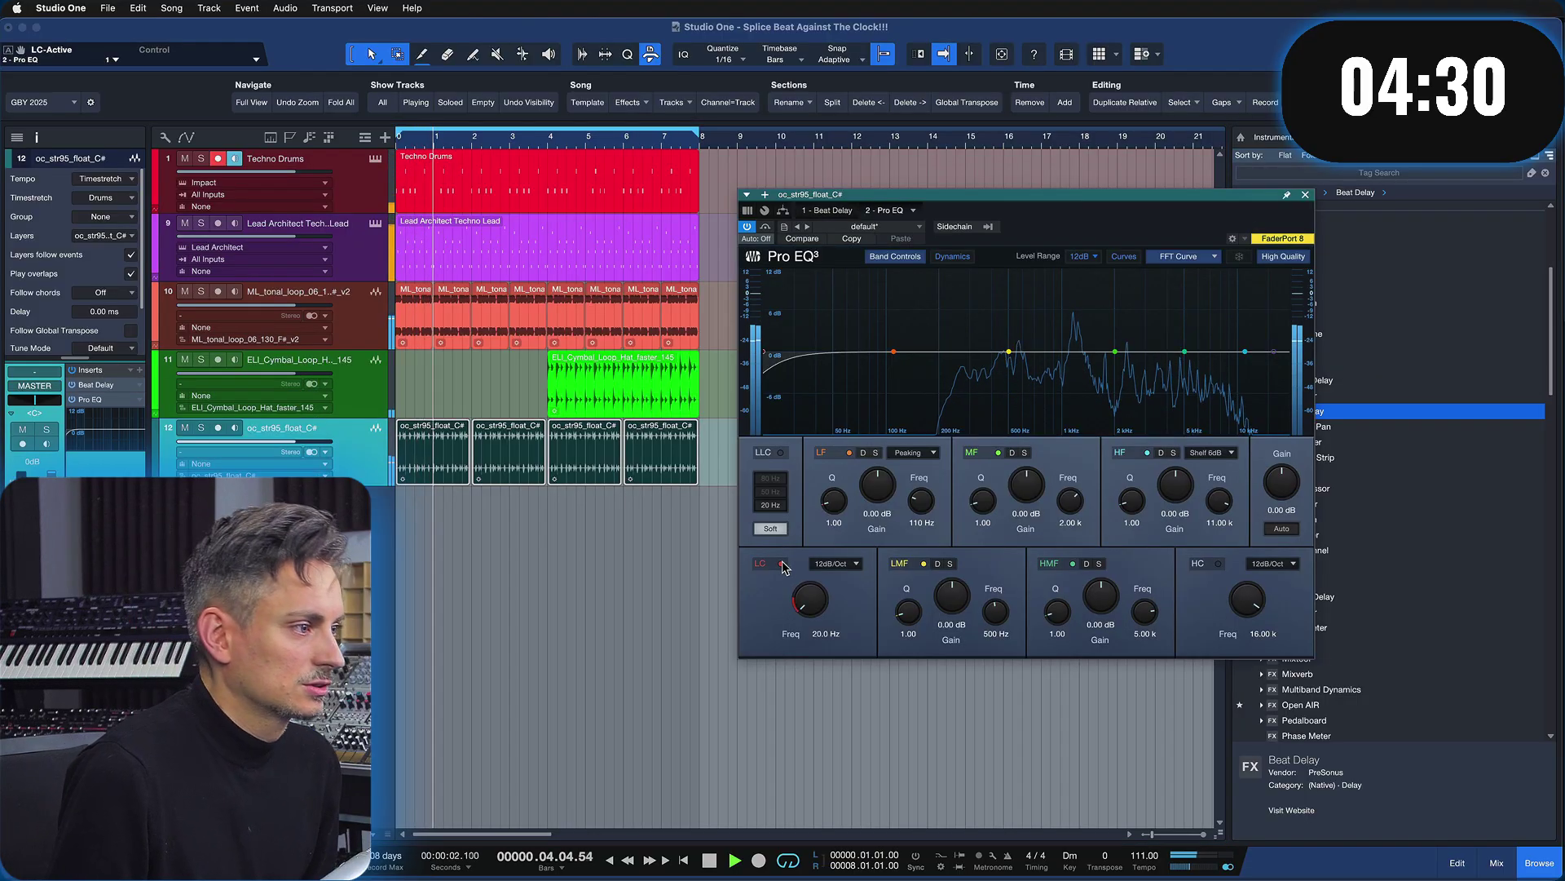
pyautogui.moveTo(809, 599); pyautogui.dragTo(801, 509)
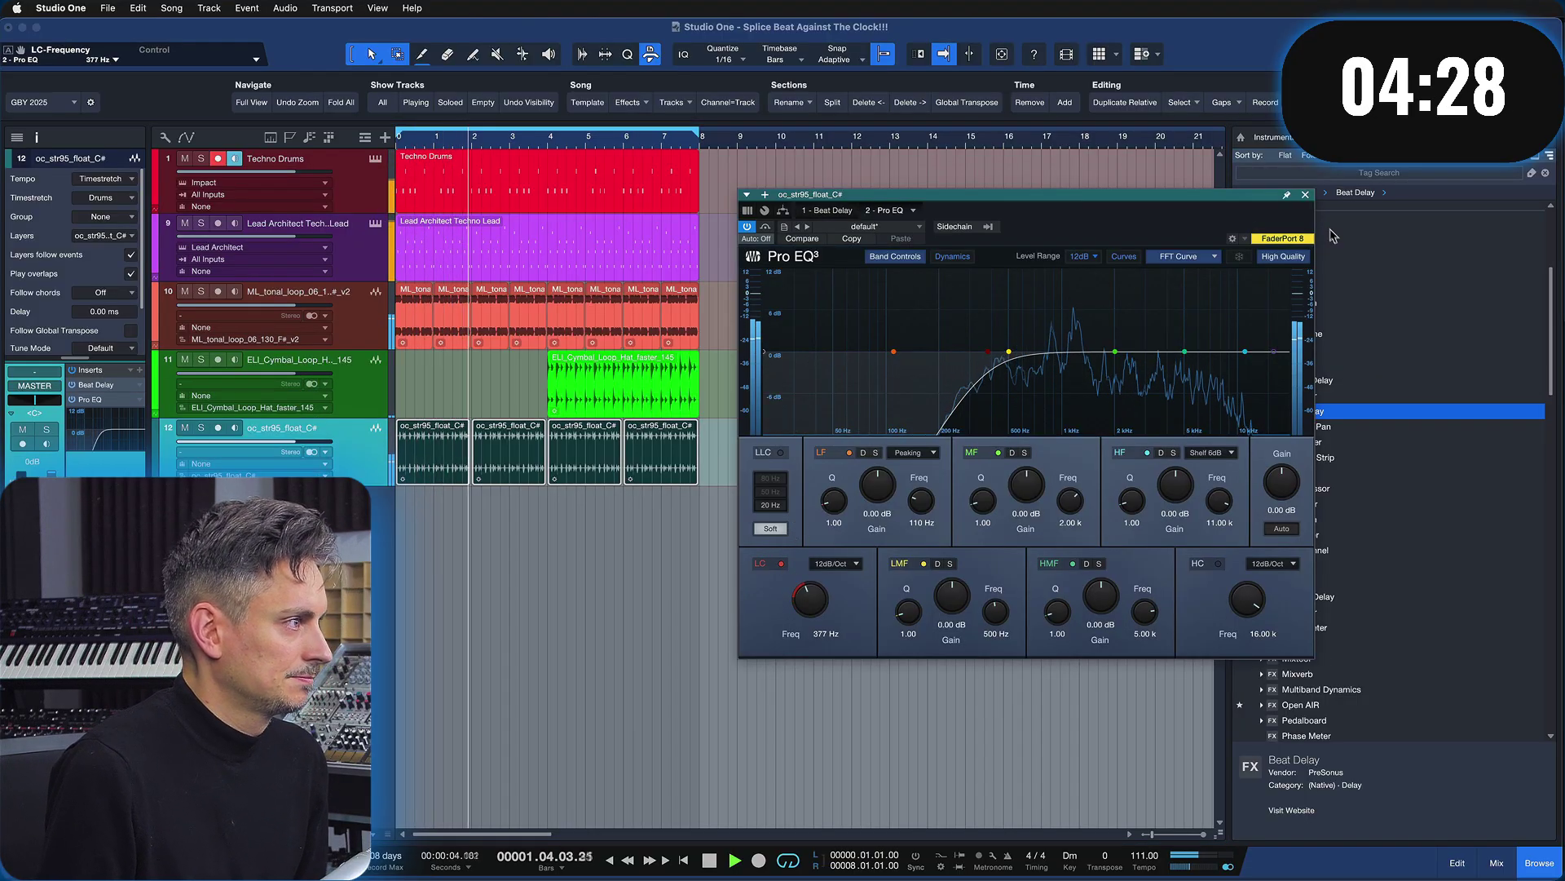
pyautogui.click(1304, 195)
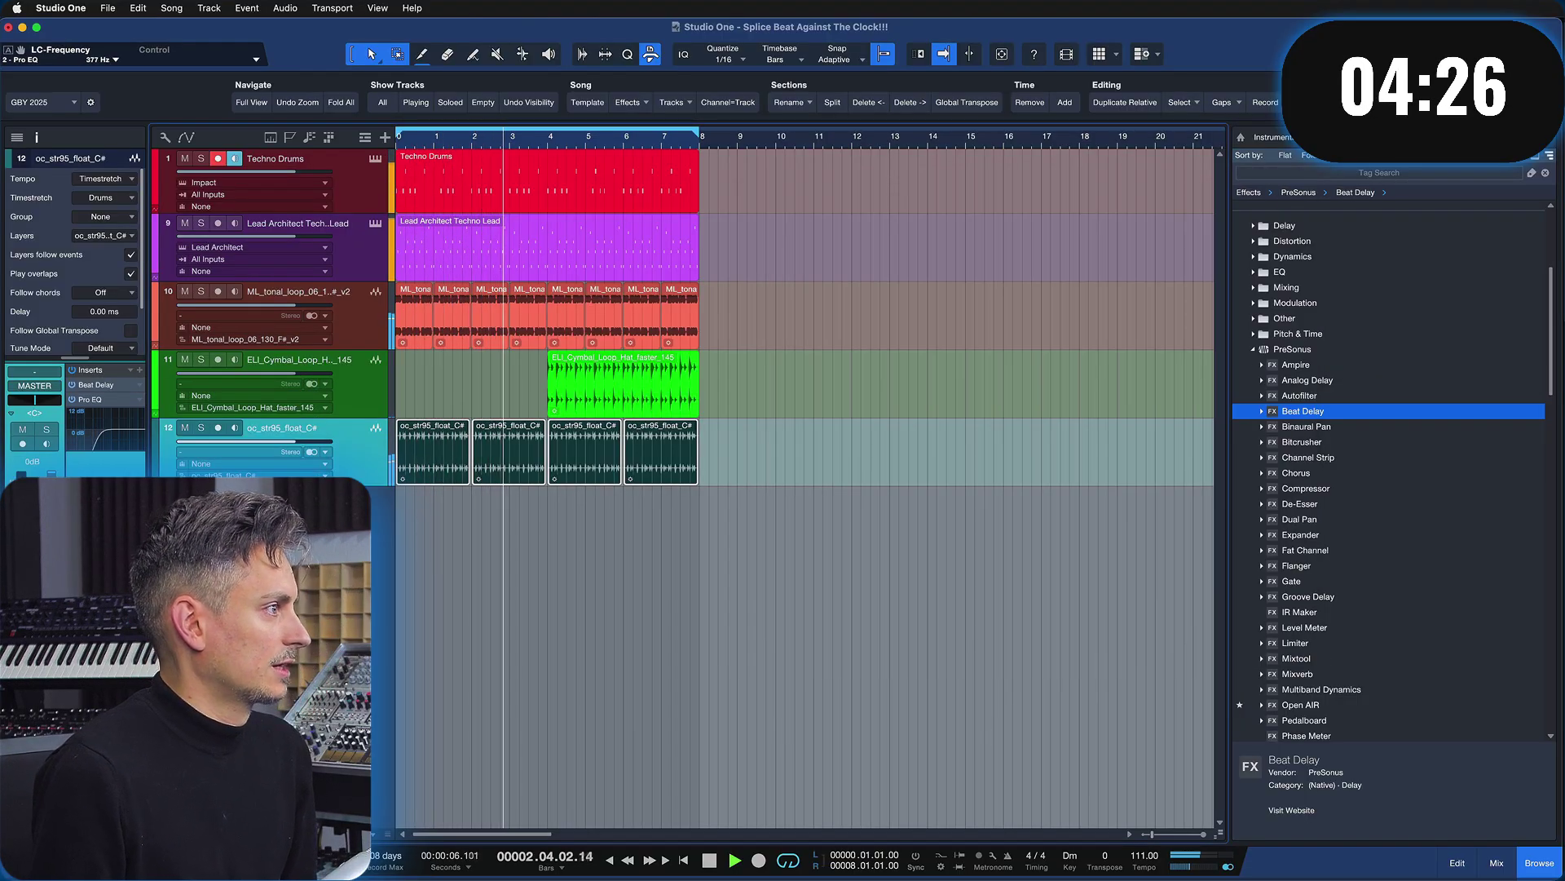
# Return to the Splice string results, audition more loops and add Cut_90_Gm_TremStrings_PL.wav on a new track starting at bar 2
pyautogui.press('F8')
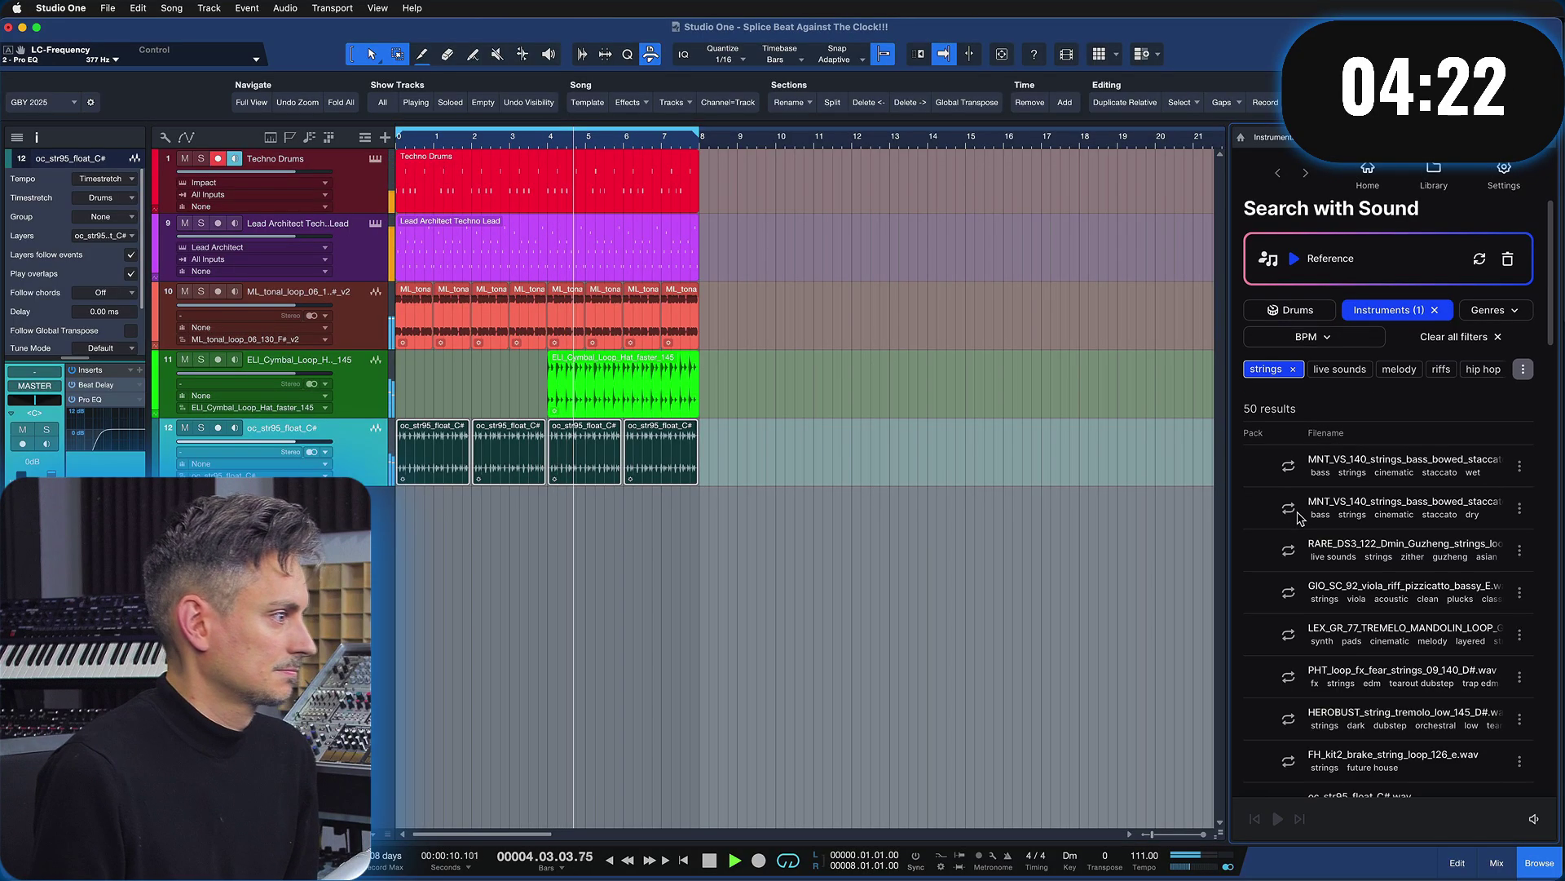
pyautogui.scroll(-5, 1298, 538)
pyautogui.click(1290, 559)
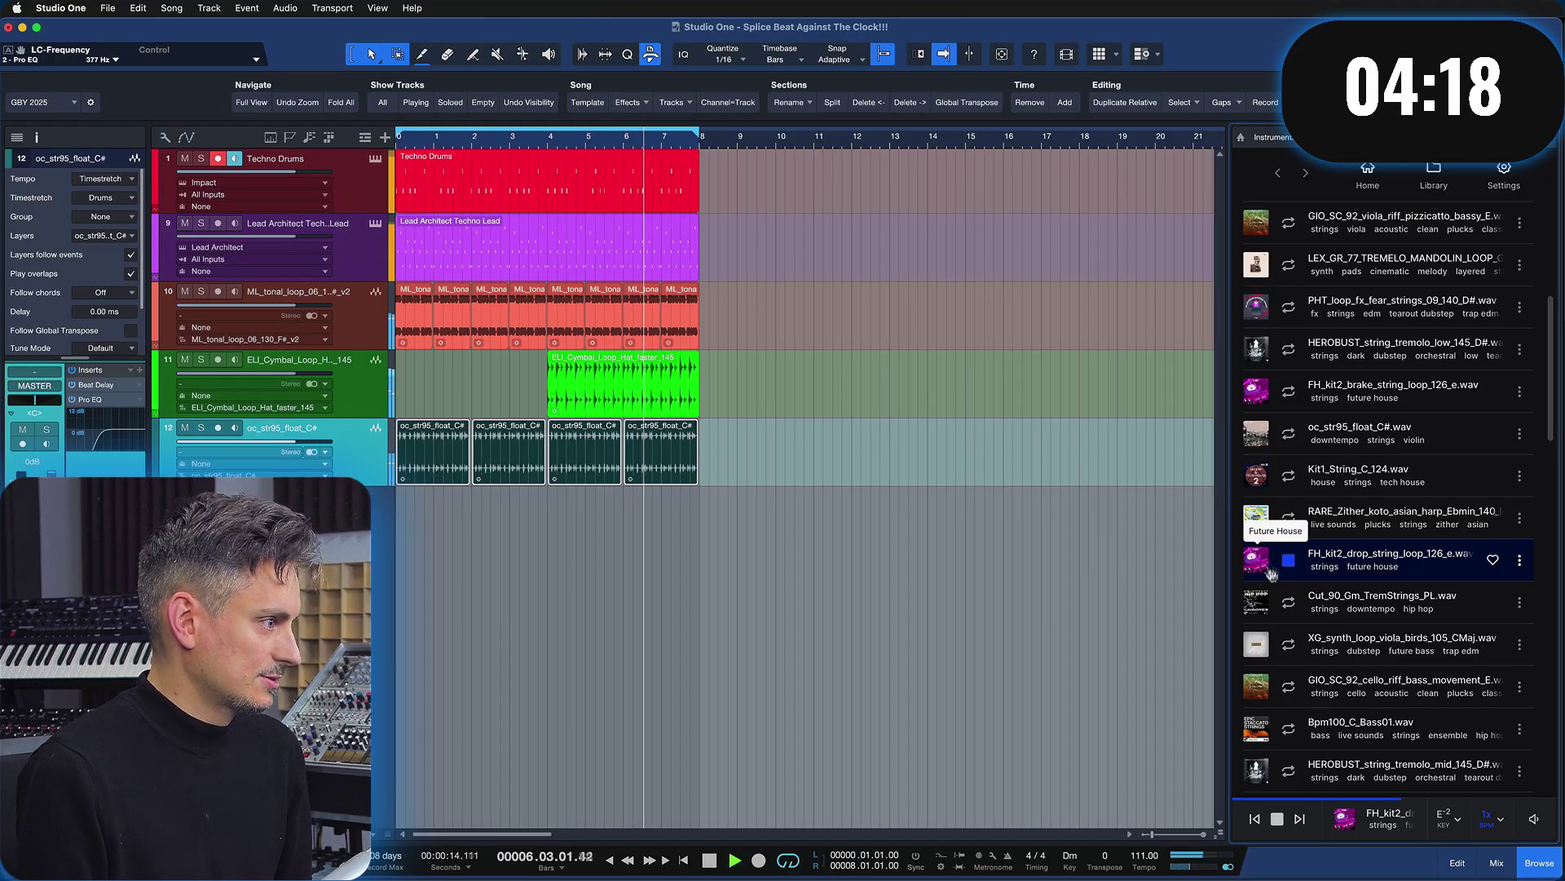
pyautogui.click(1259, 603)
pyautogui.scroll(-2, 1259, 603)
pyautogui.moveTo(1260, 515); pyautogui.dragTo(526, 541)
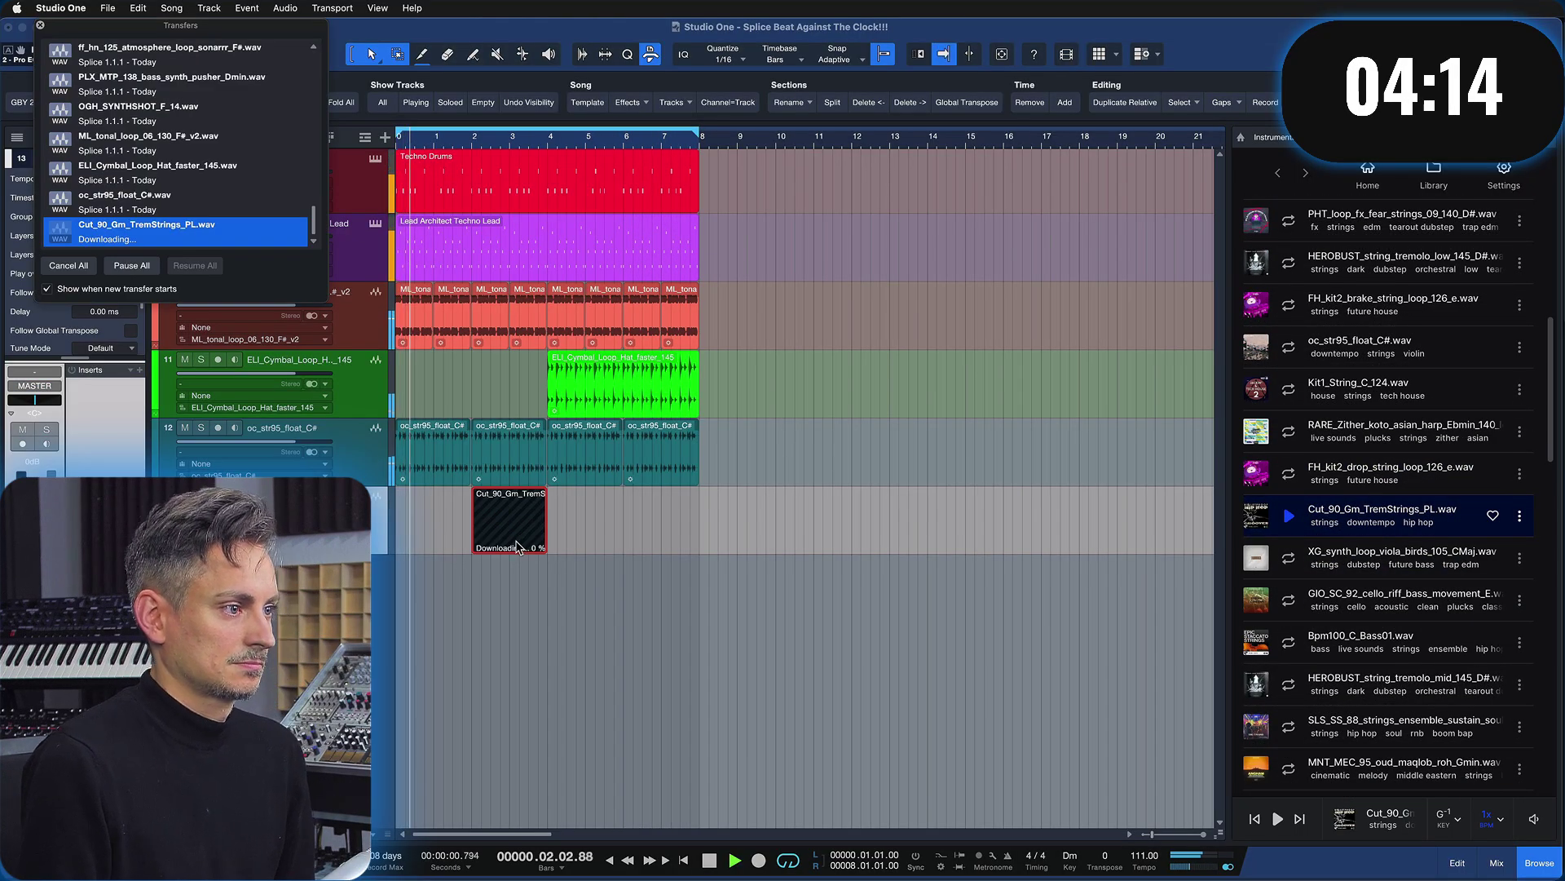
# Duplicate the Cut_90_Gm_TremStrings_PL event twice so it runs to the end of the loop
pyautogui.press('d')
pyautogui.press('d')
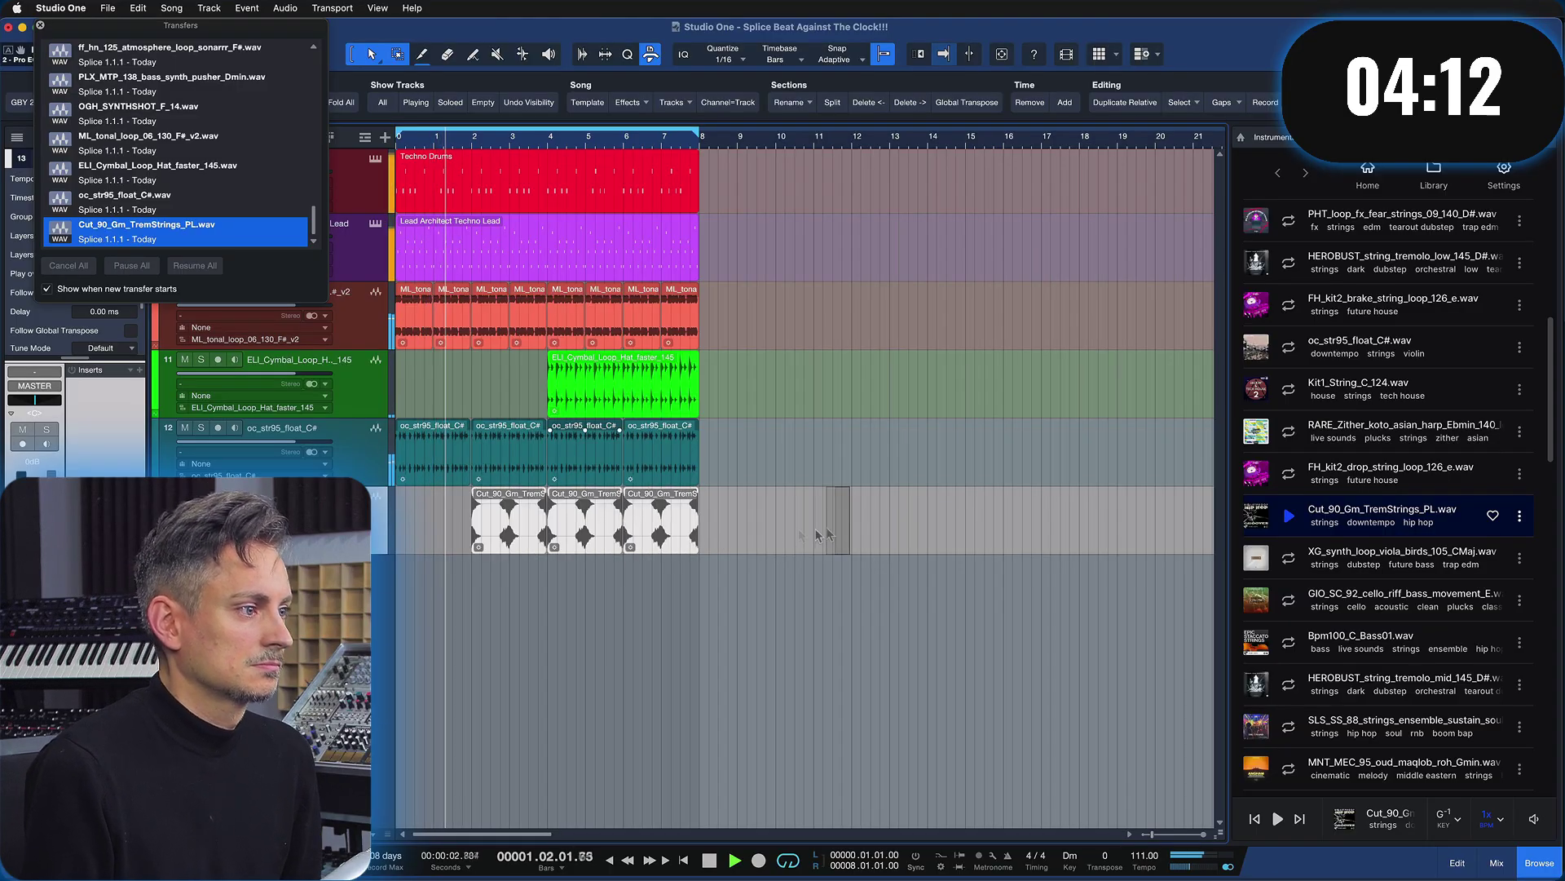
pyautogui.scroll(-4, 1307, 617)
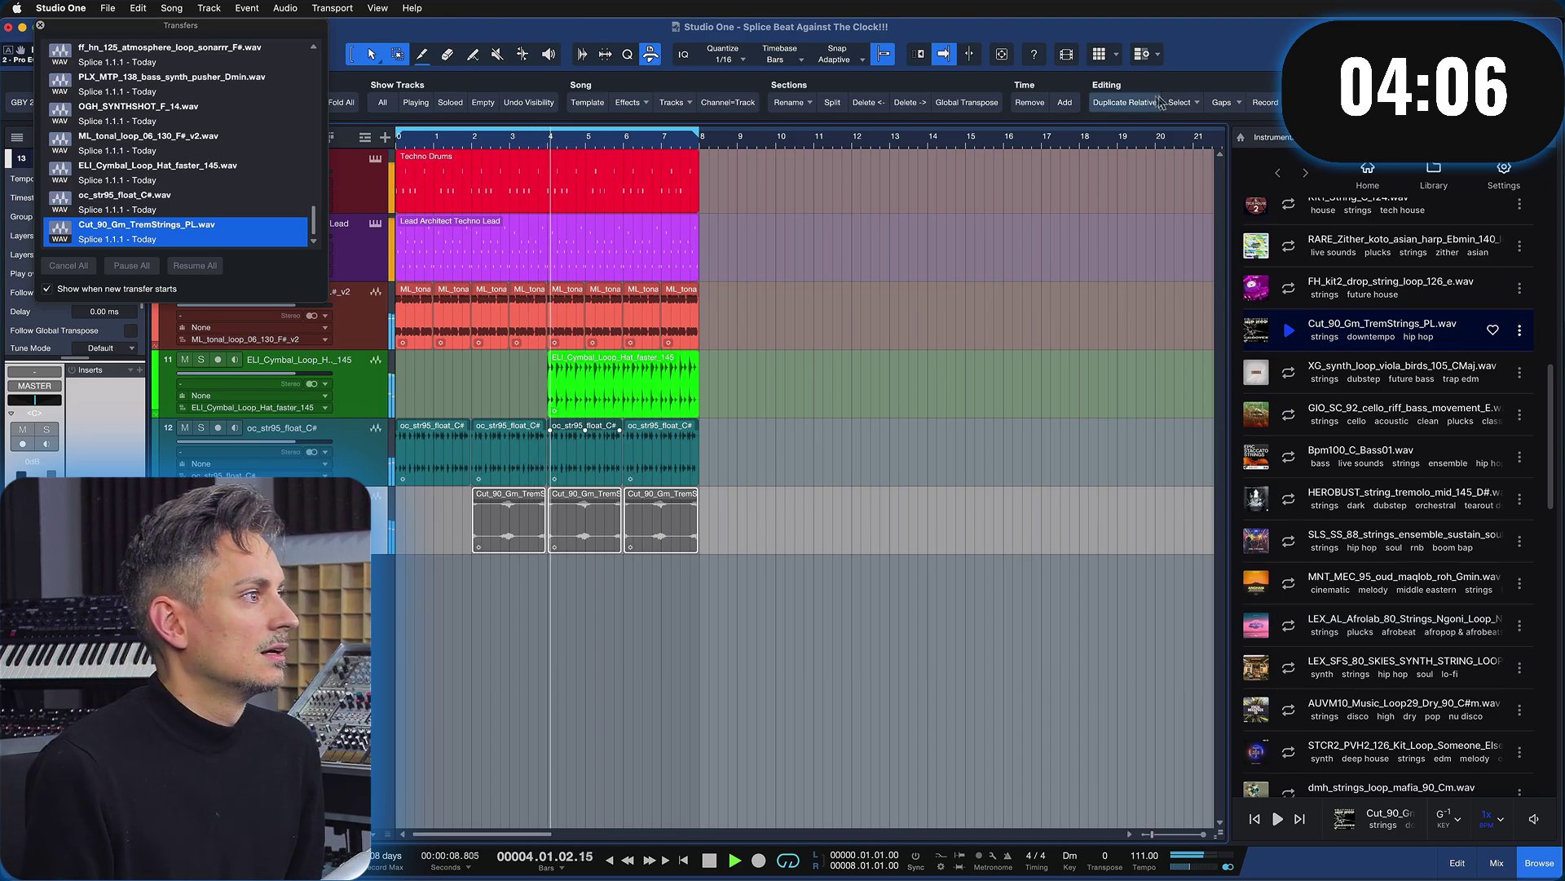
# Run an effects macro on the three Cut_90_Gm_TremStrings_PL events to create a processed copy on a new track, and play it back
pyautogui.press('space')
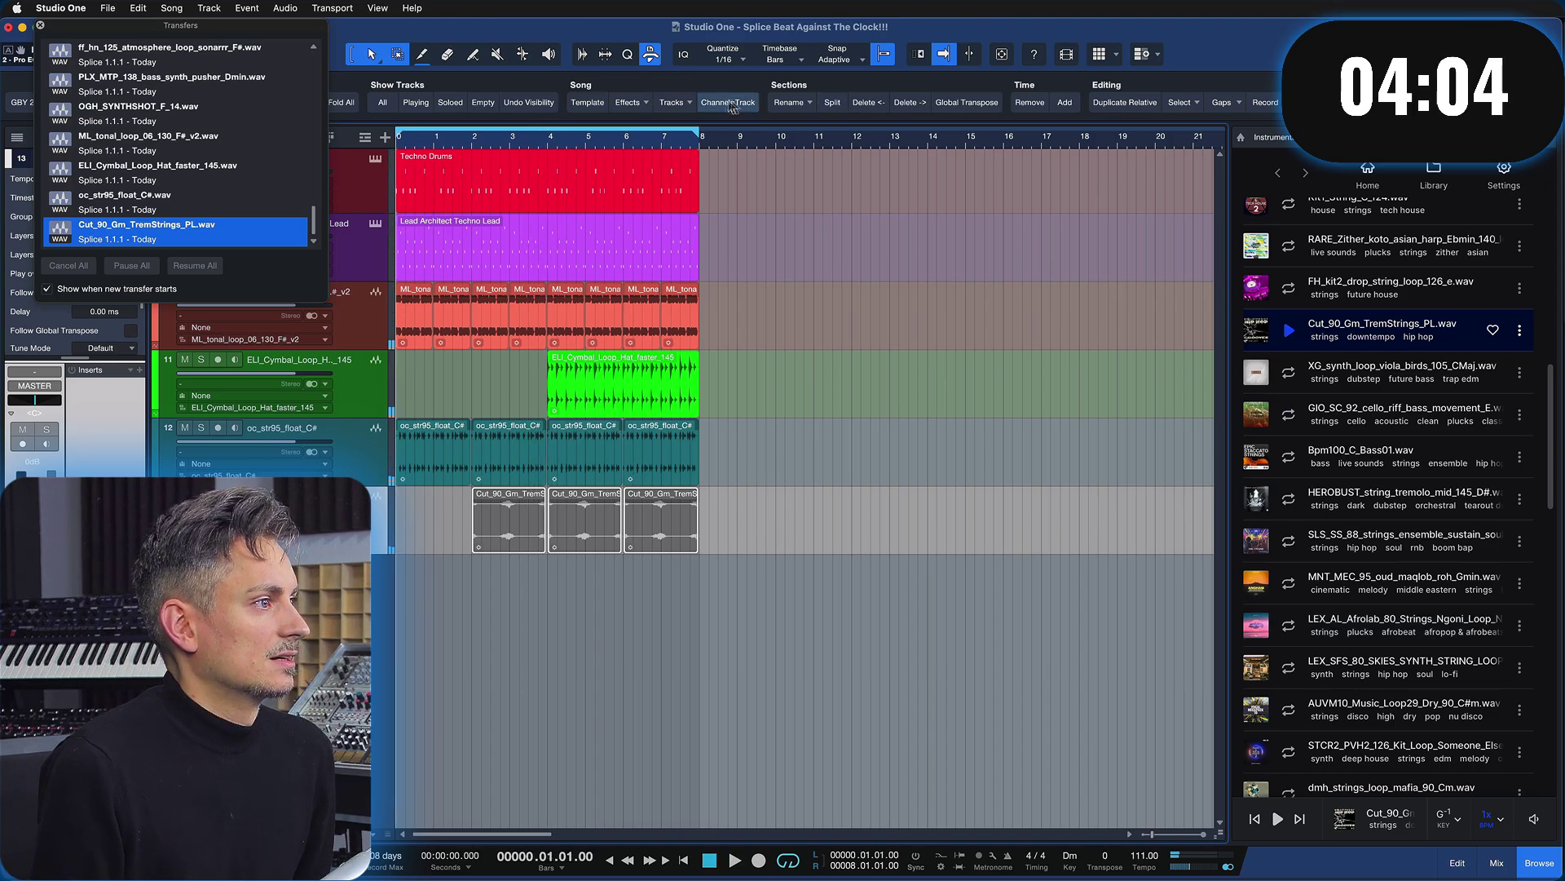
pyautogui.click(647, 105)
pyautogui.click(650, 190)
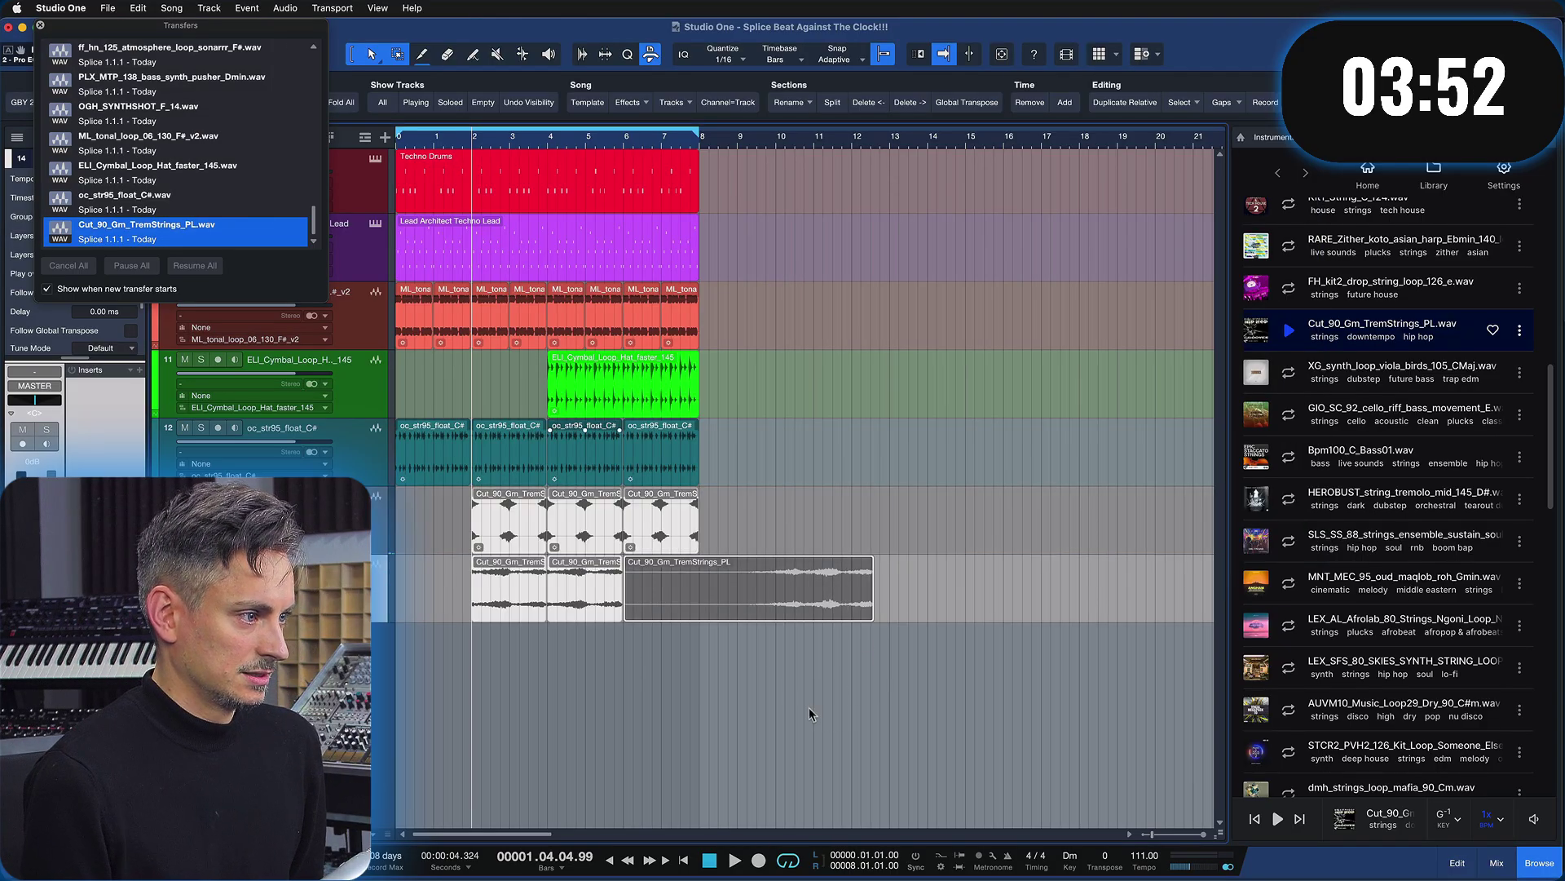
pyautogui.click(513, 603)
pyautogui.press('space')
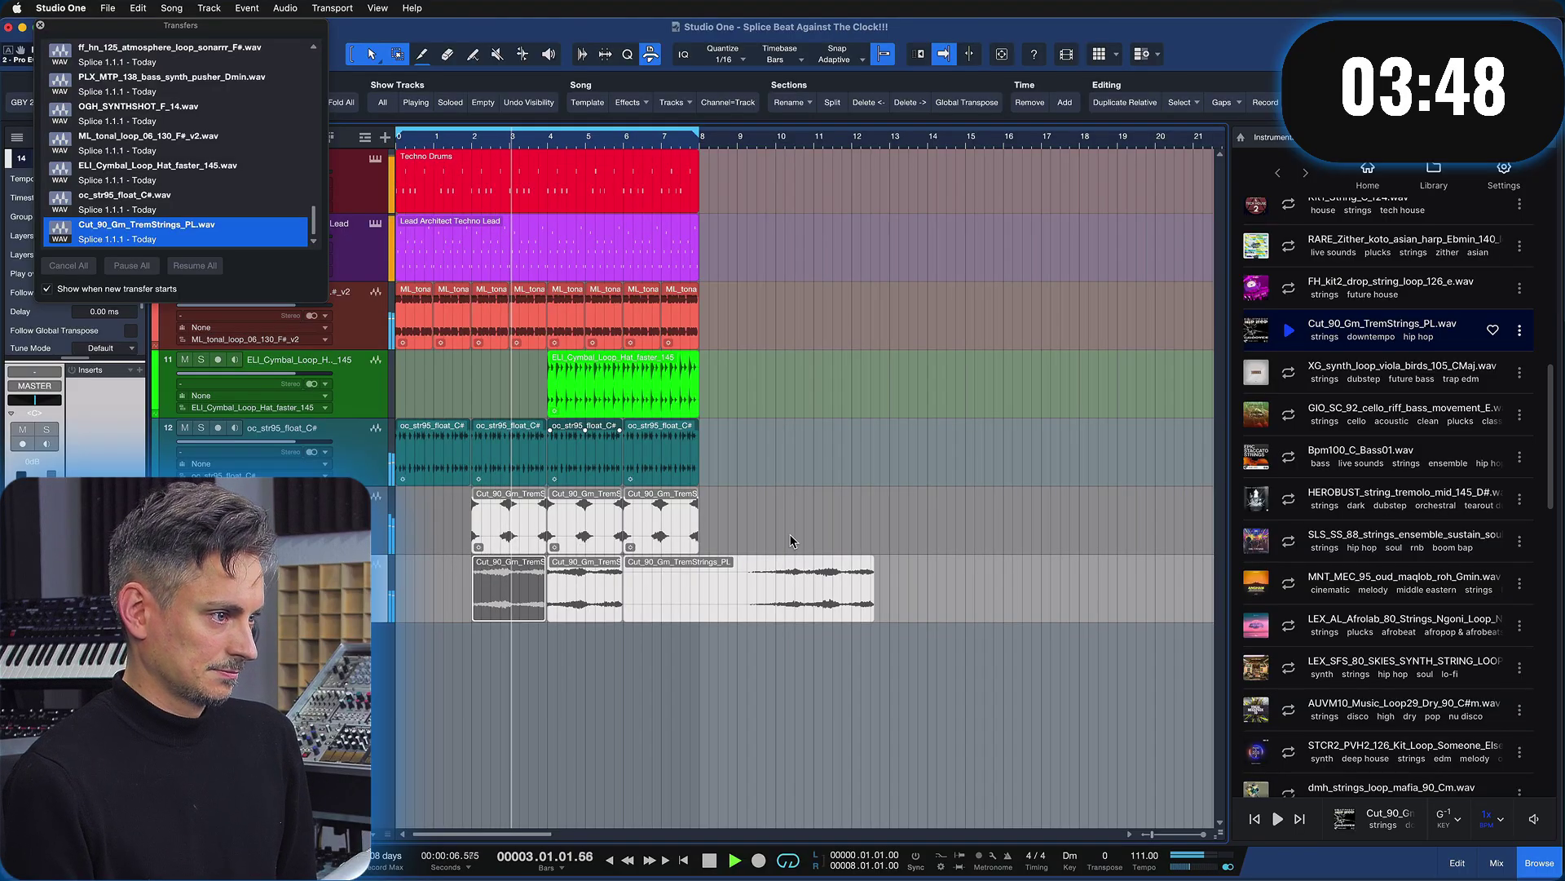
pyautogui.press('space')
# Split both Cut_90_Gm_TremStrings_PL tracks between bars 3 and 4 and bounce everything from the song start to the split onto a new Mixdown track
pyautogui.press('3')
pyautogui.click(528, 581)
pyautogui.press('1')
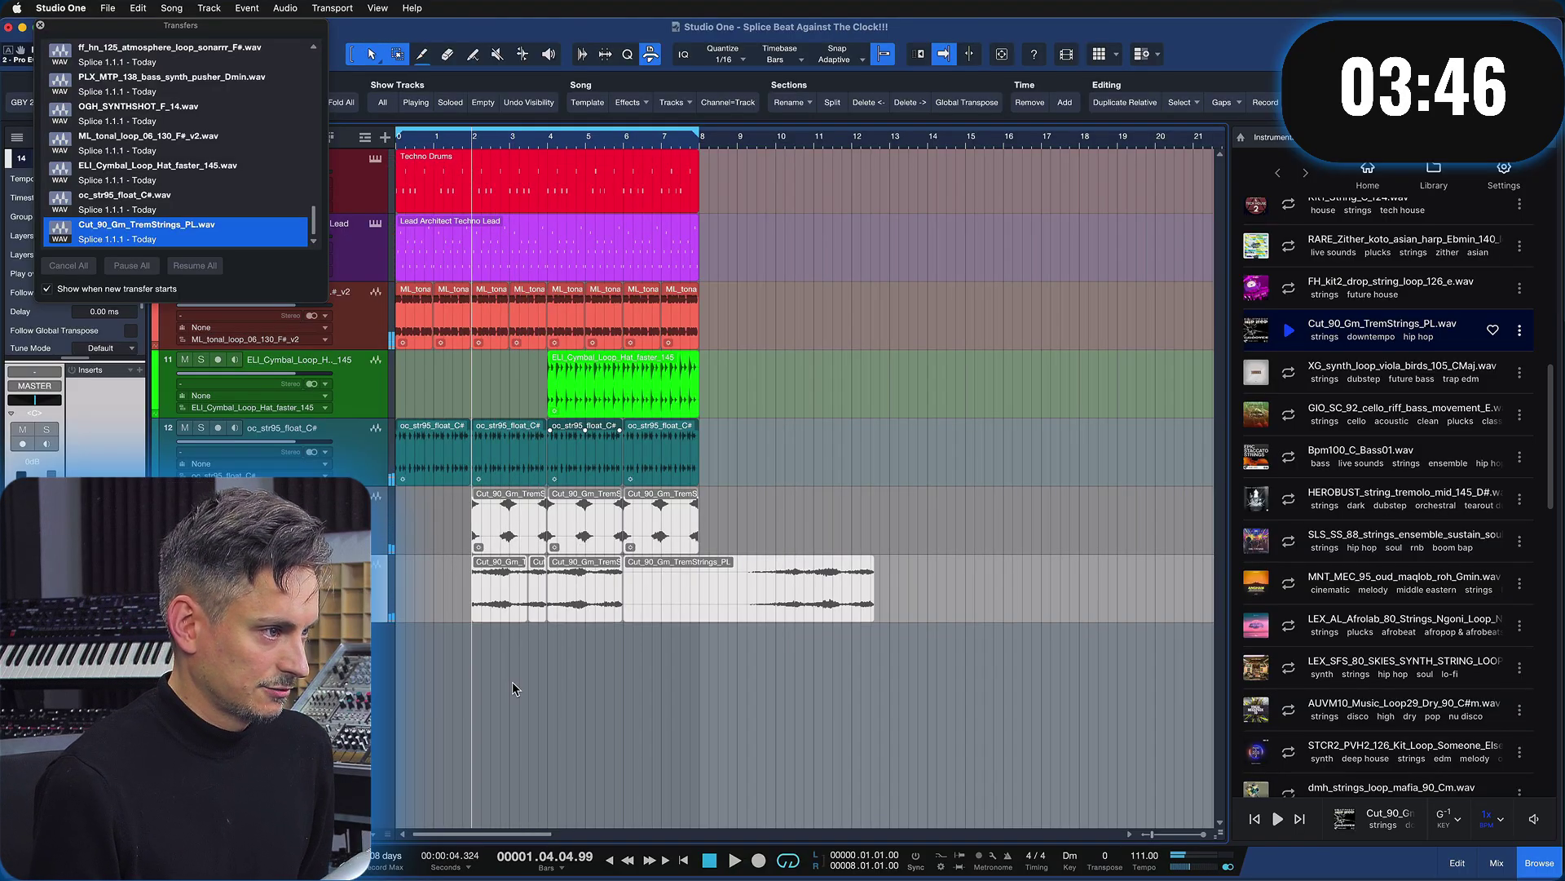
pyautogui.keyDown('alt'); pyautogui.click(528, 540); pyautogui.keyUp('alt')
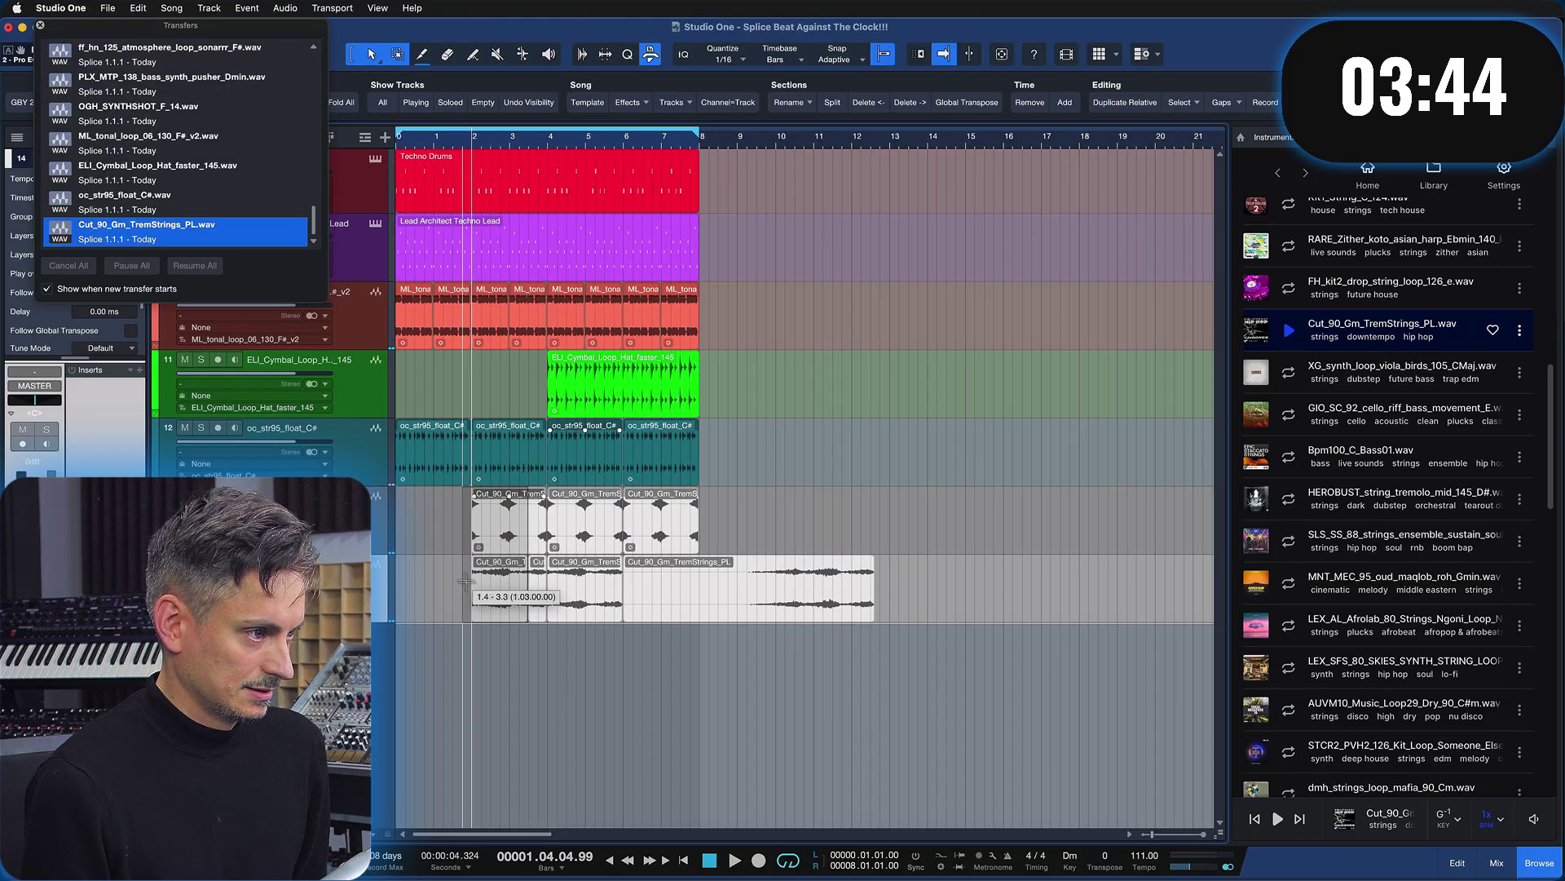
pyautogui.moveTo(396, 608); pyautogui.dragTo(384, 608)
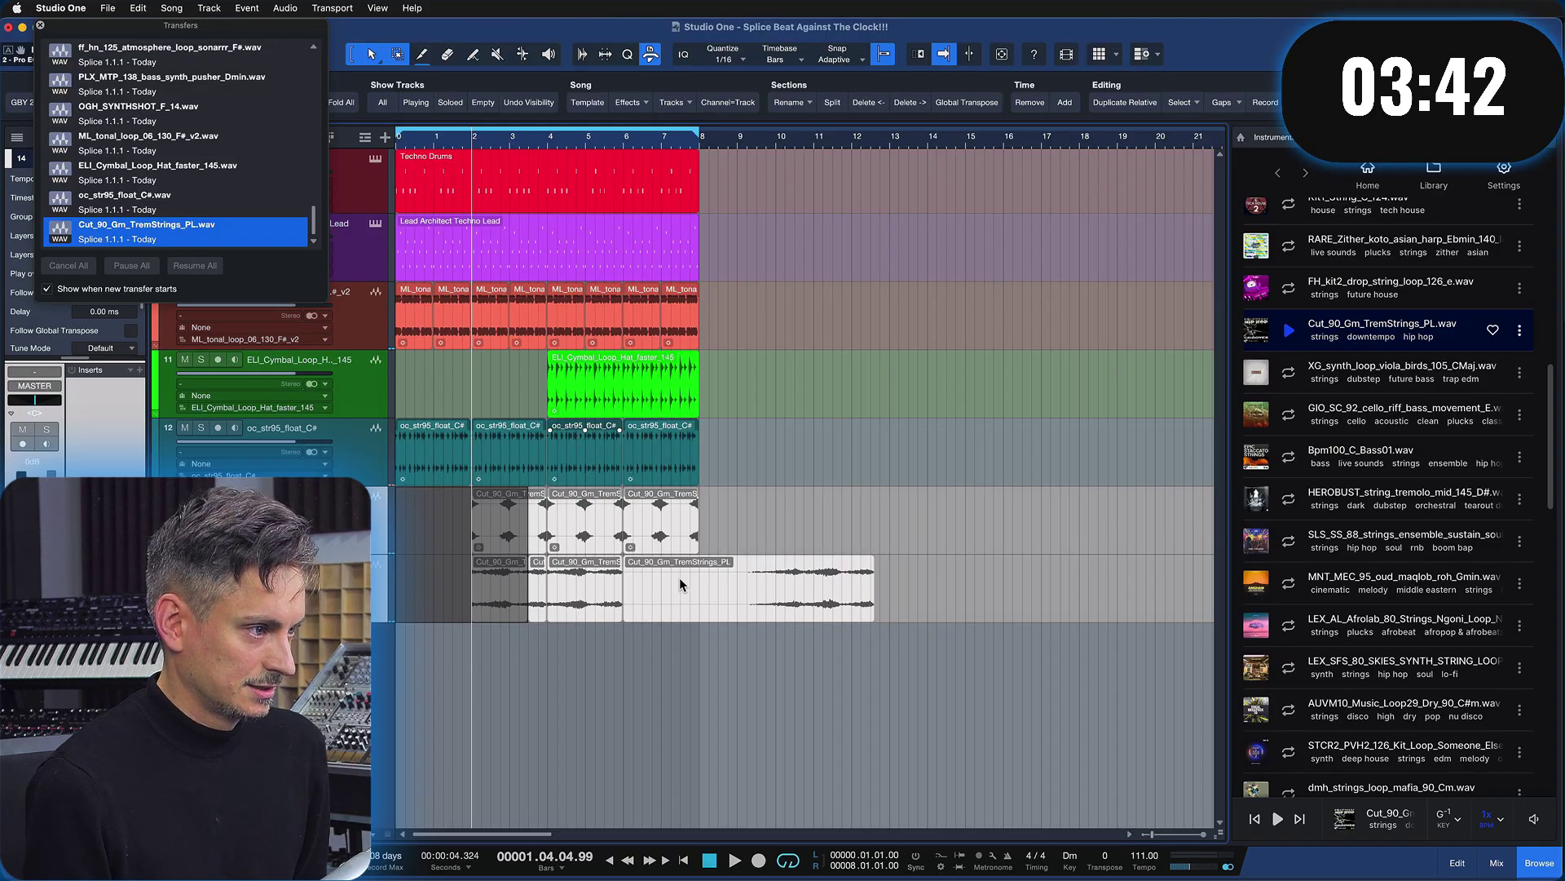
pyautogui.press('super+b')
# Select the remaining Cut_90_Gm_TremStrings_PL events and delete both of their tracks, keeping only the Mixdown
pyautogui.moveTo(932, 531); pyautogui.dragTo(396, 587)
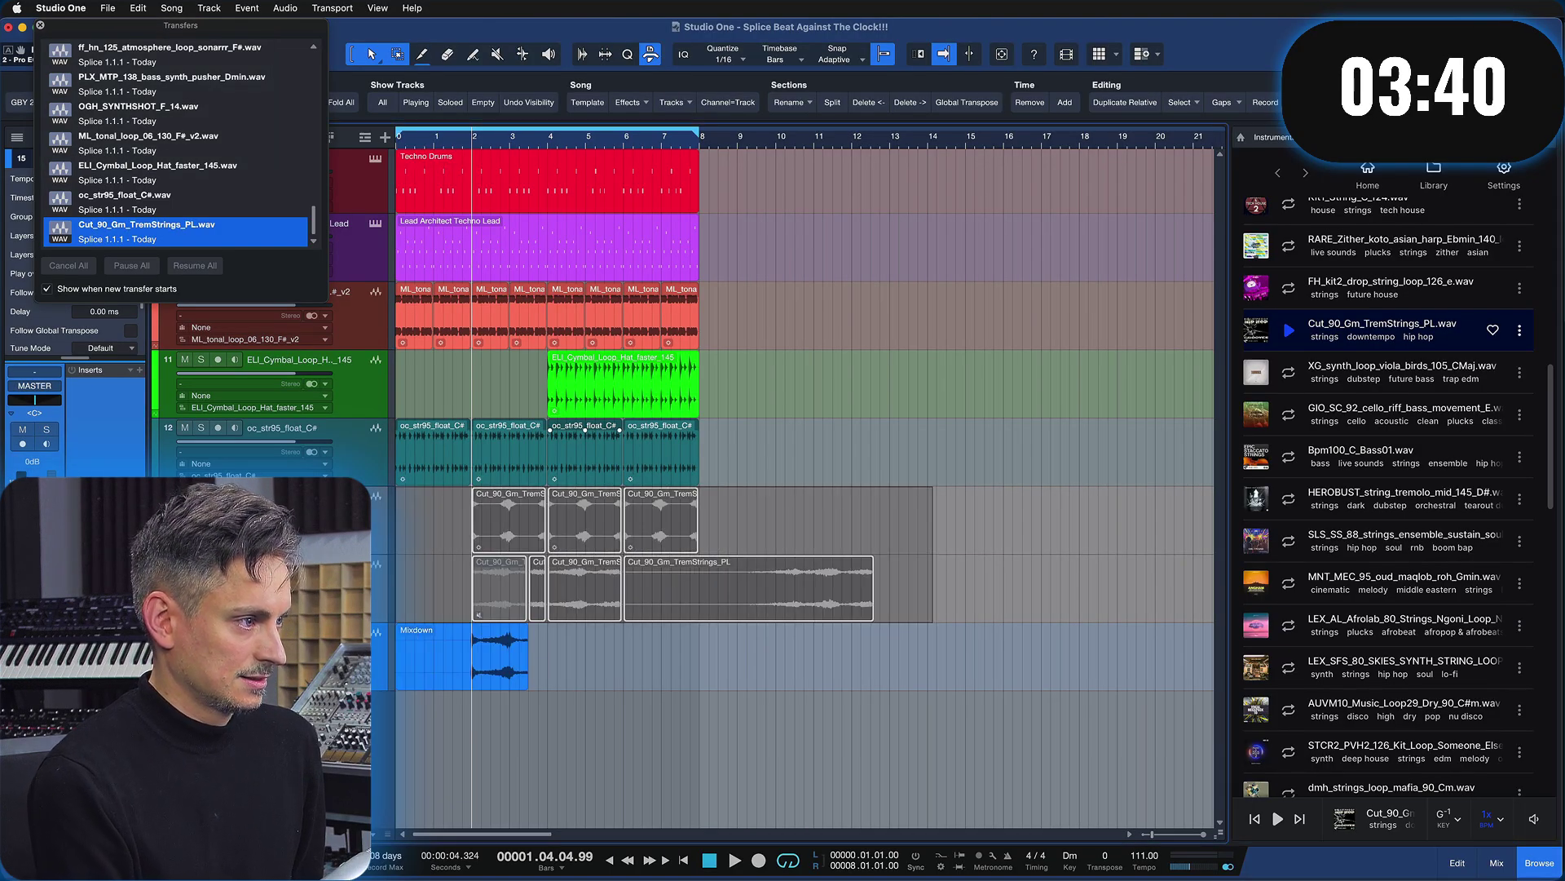
pyautogui.press('Up')
pyautogui.press('Up')
pyautogui.hotkey('shift', 'Down')
pyautogui.hotkey('shift', 't')
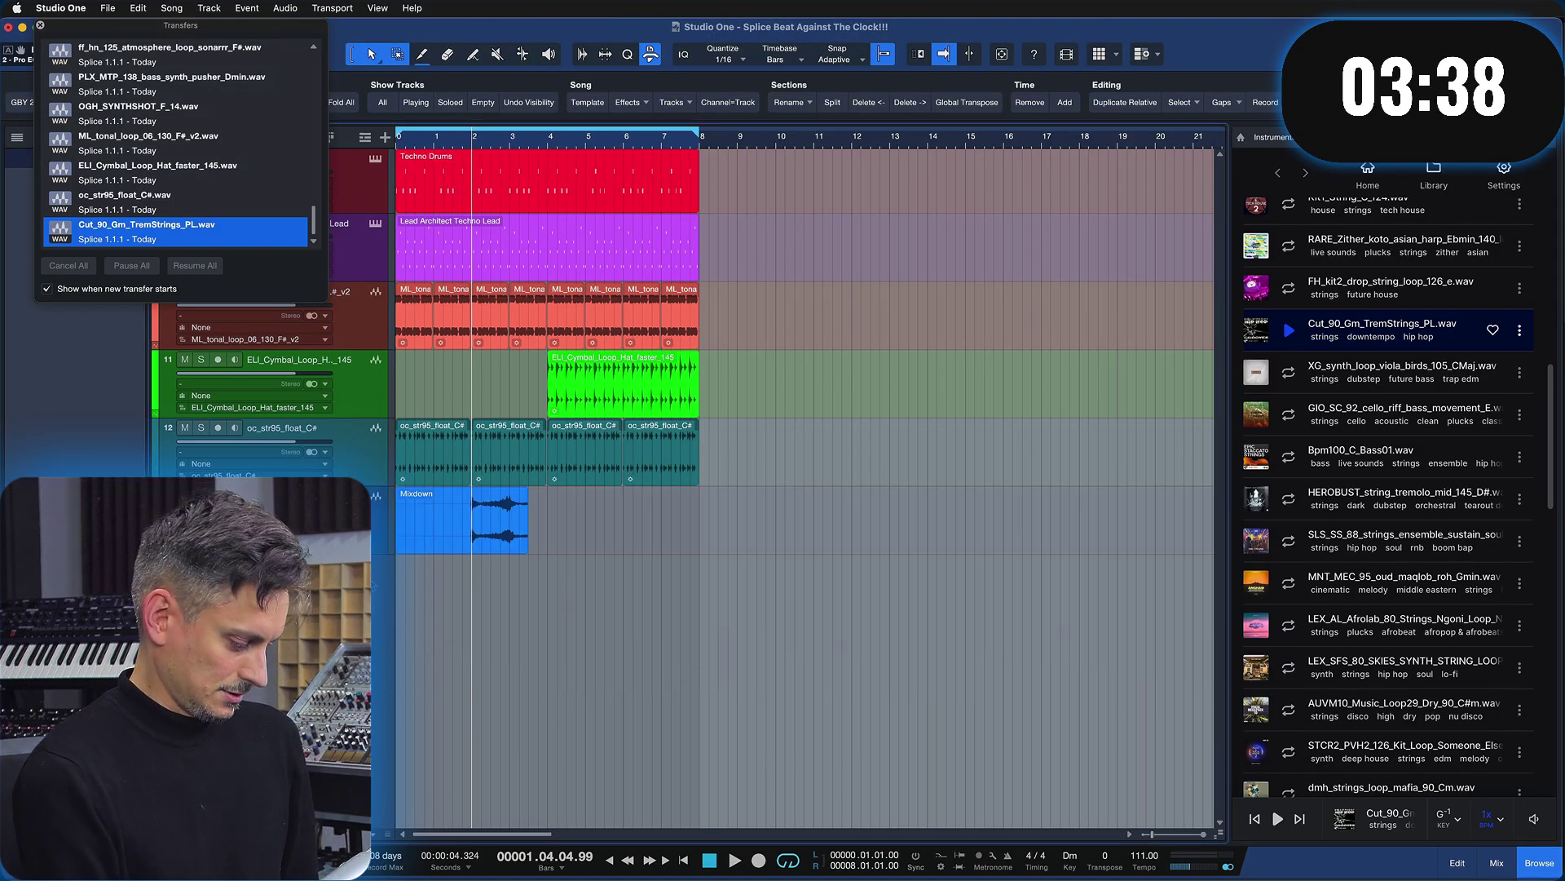
# Add a short fade-out to the end of the Mixdown event, duplicate the event to bar 4, and play it back
pyautogui.click(478, 548)
pyautogui.press(',')
pyautogui.press('space')
pyautogui.moveTo(524, 491); pyautogui.dragTo(517, 495)
pyautogui.press('d')
pyautogui.click(762, 535)
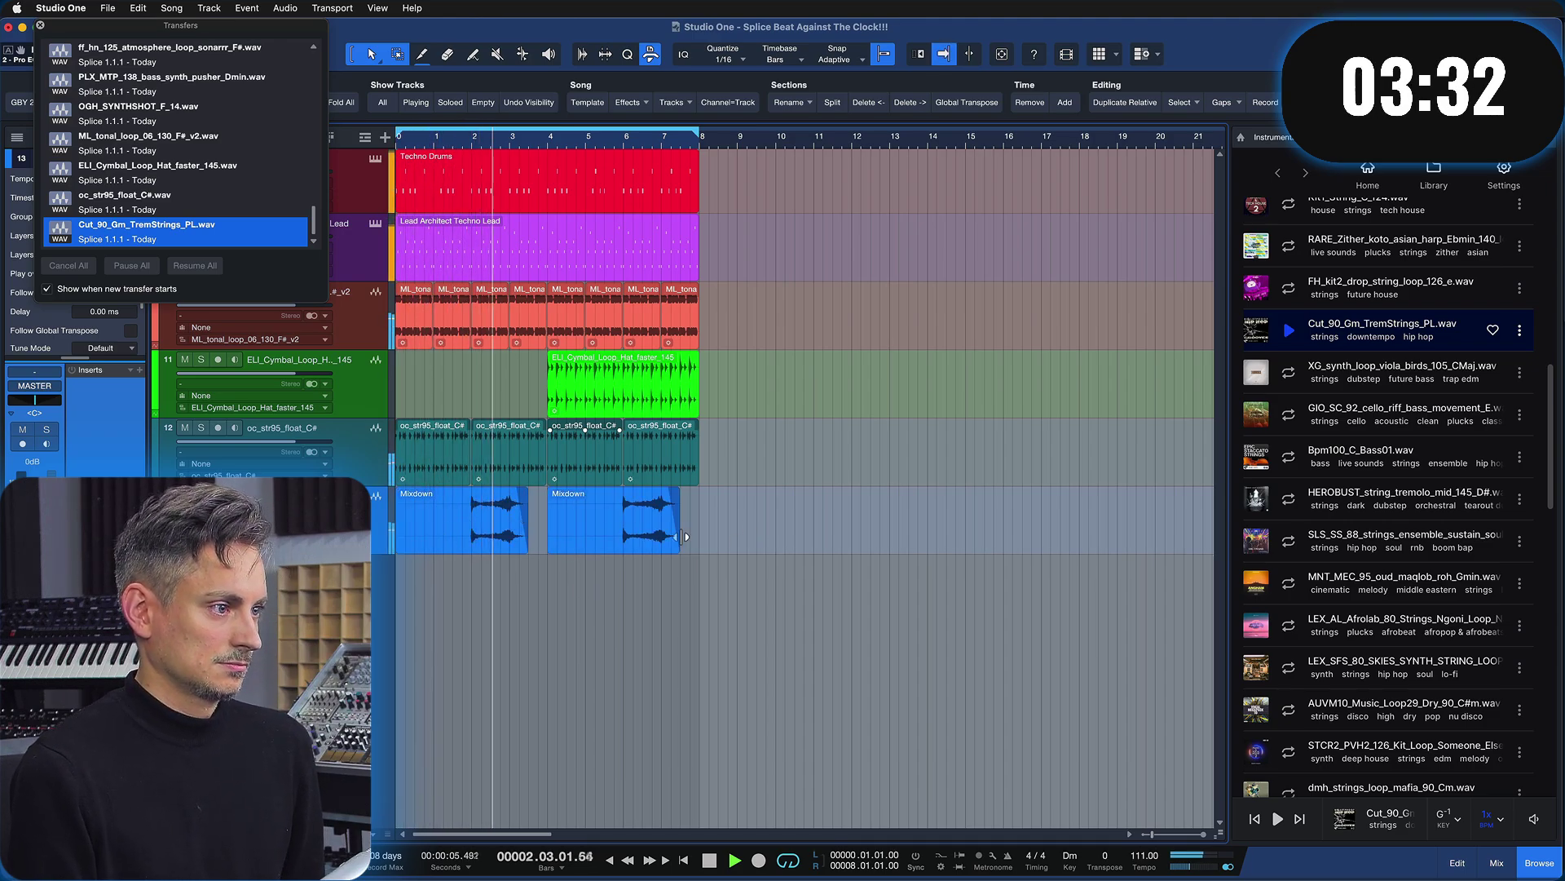
pyautogui.click(696, 582)
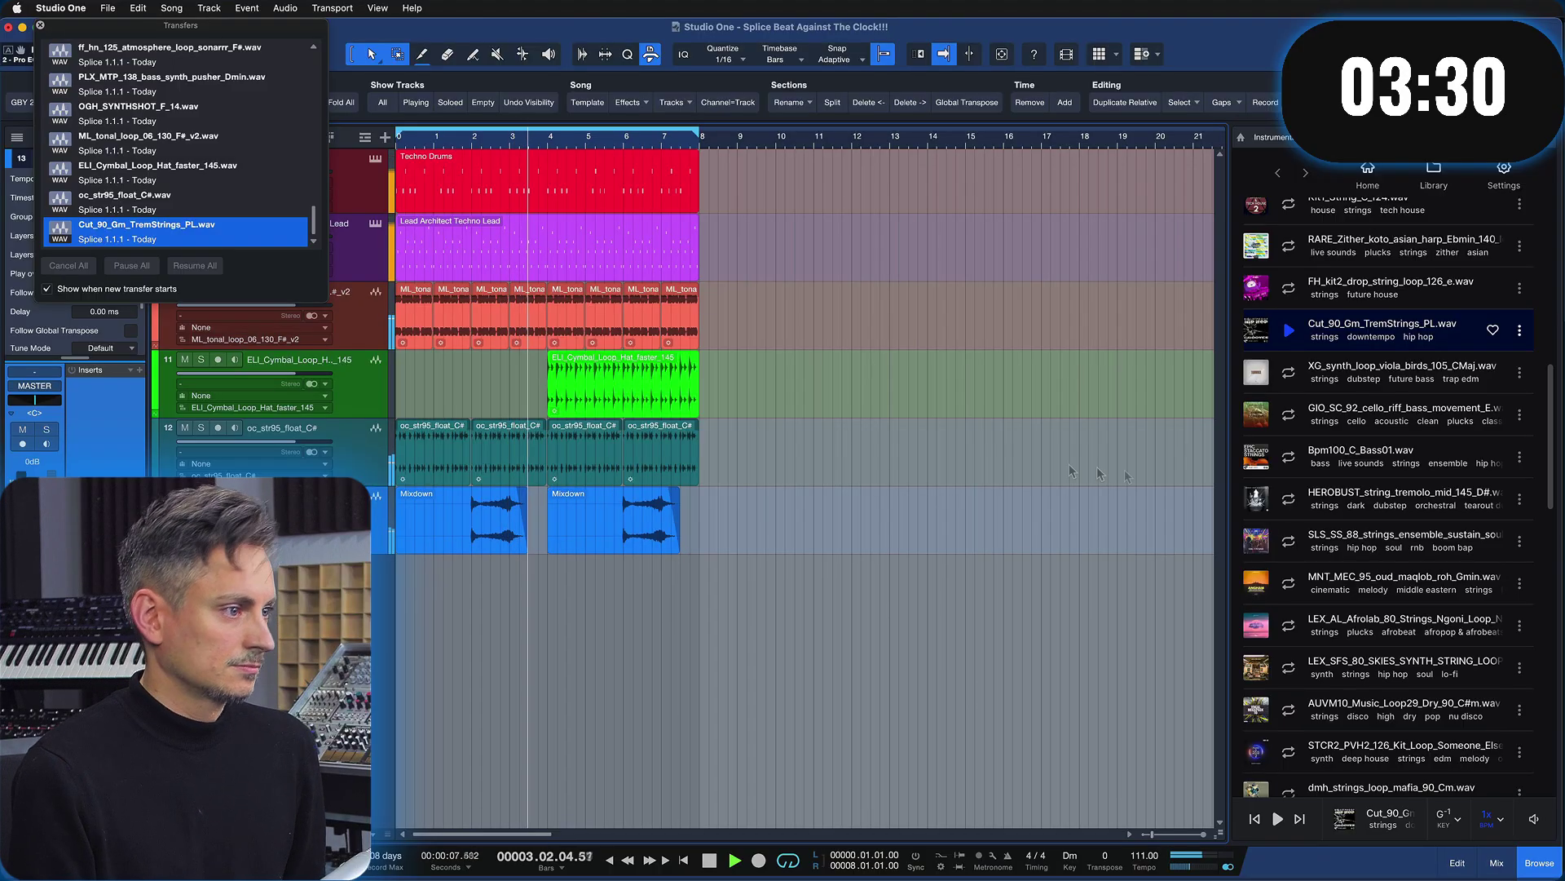
pyautogui.press('space')
# Audition further loops in the Splice string results against the playing song
pyautogui.moveTo(1293, 545); pyautogui.dragTo(1291, 556)
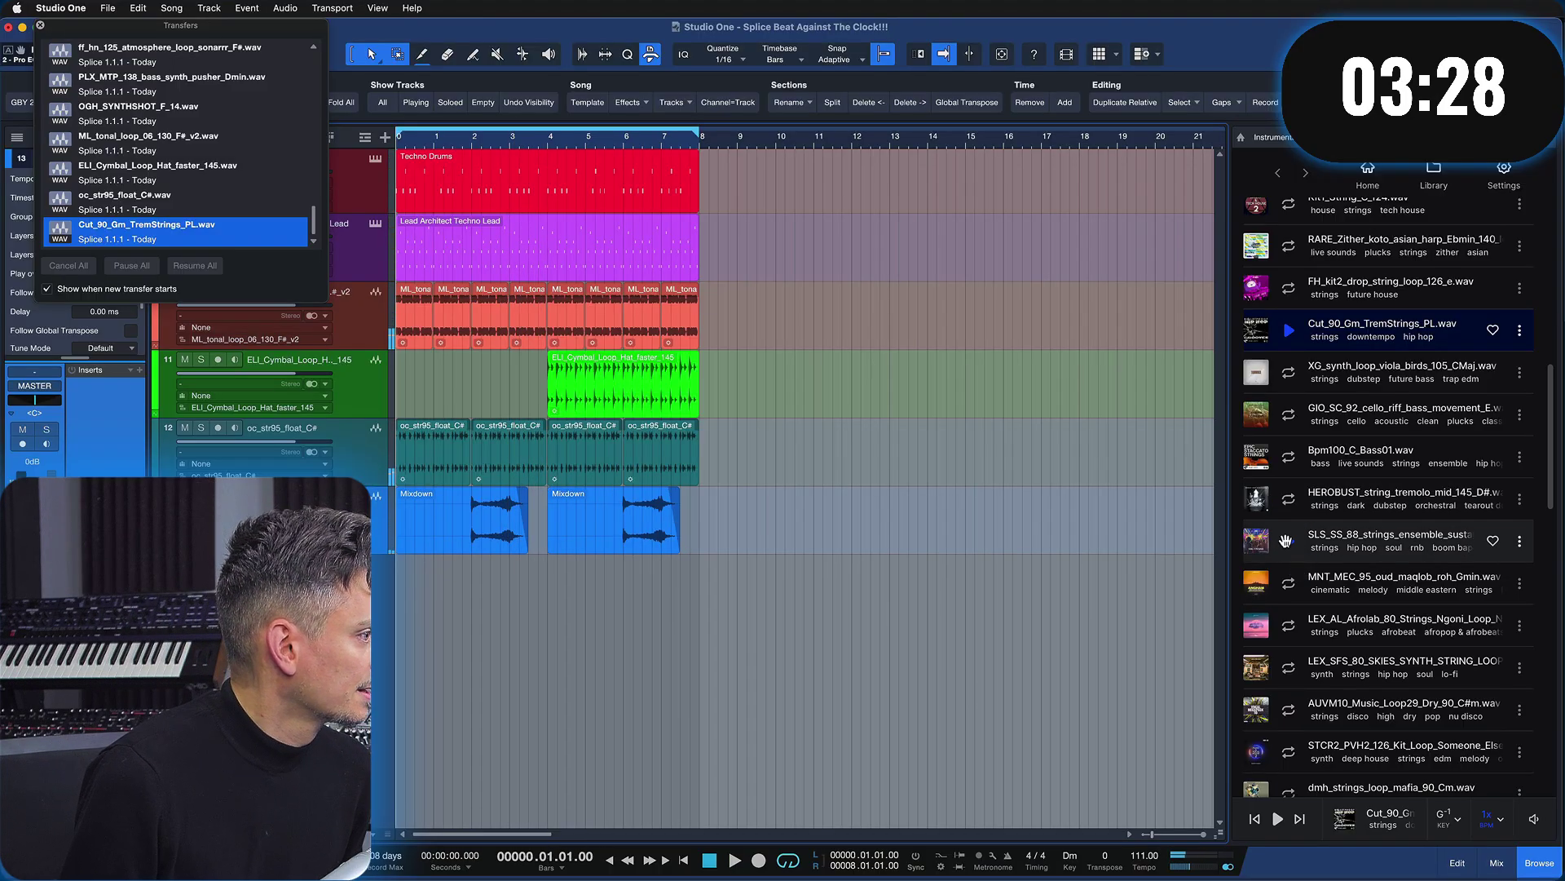
pyautogui.click(1285, 540)
pyautogui.click(1289, 625)
pyautogui.press('space')
pyautogui.click(1286, 675)
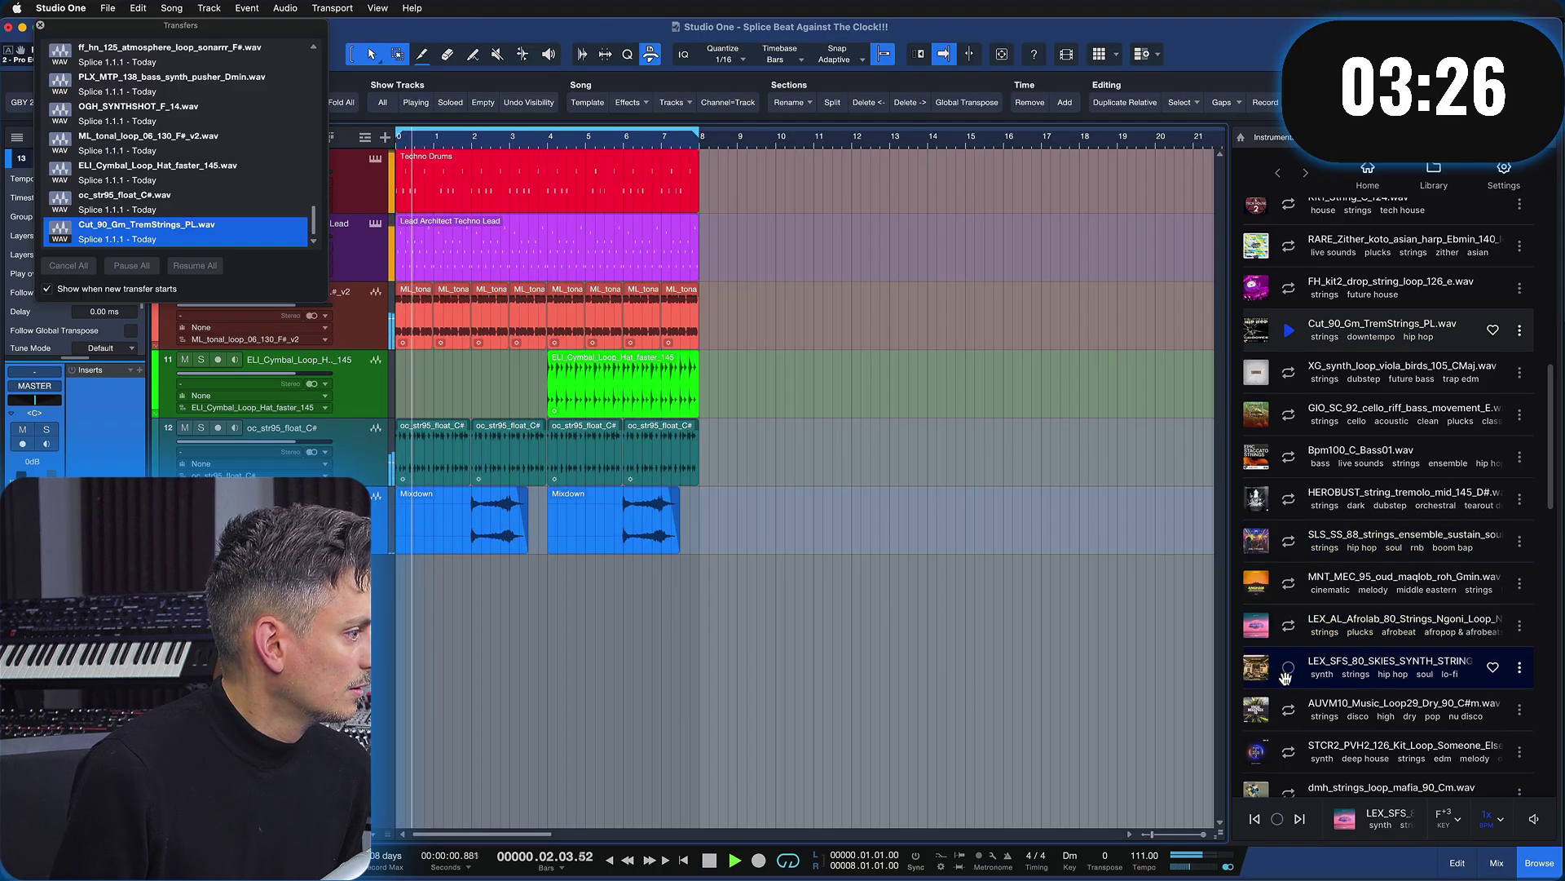
pyautogui.scroll(15, 1369, 424)
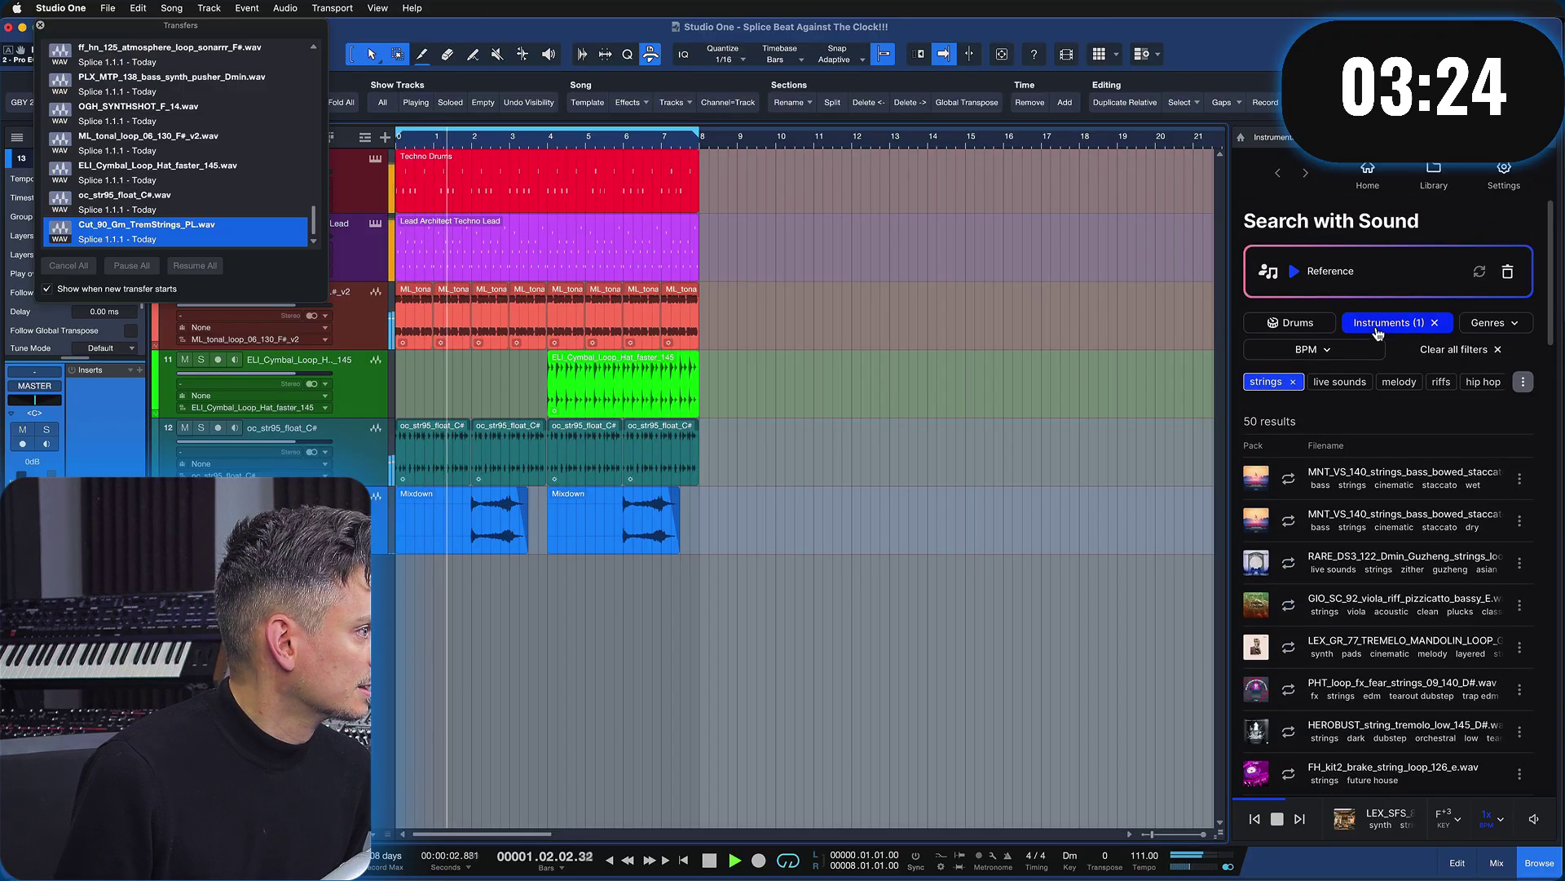
# Add cello to the strings instrument filter and audition the cello loops
pyautogui.click(1378, 323)
pyautogui.click(1324, 428)
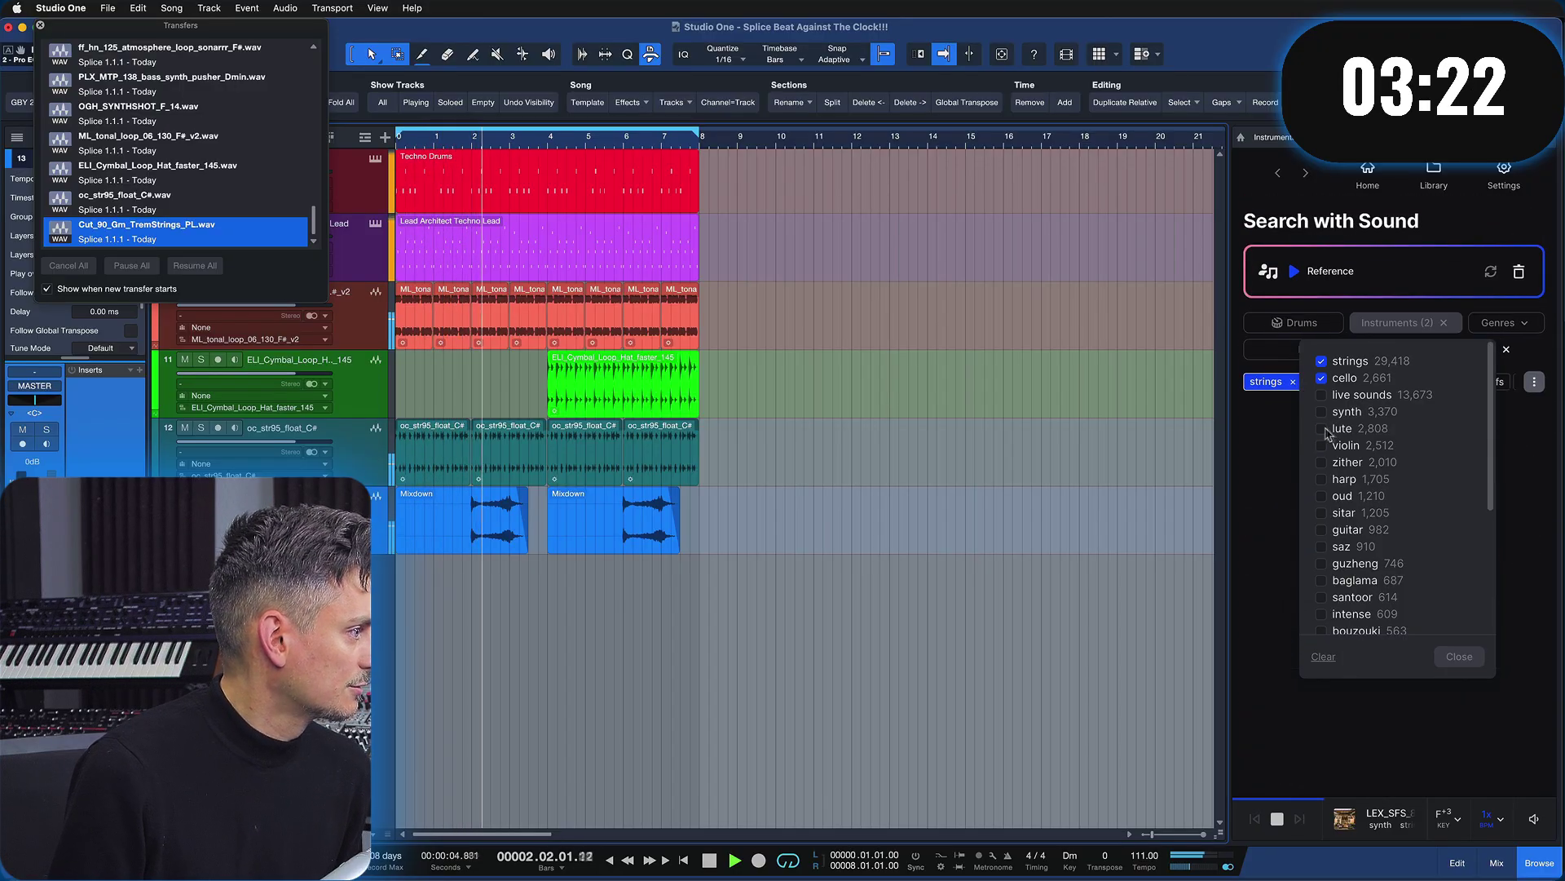
pyautogui.click(1289, 479)
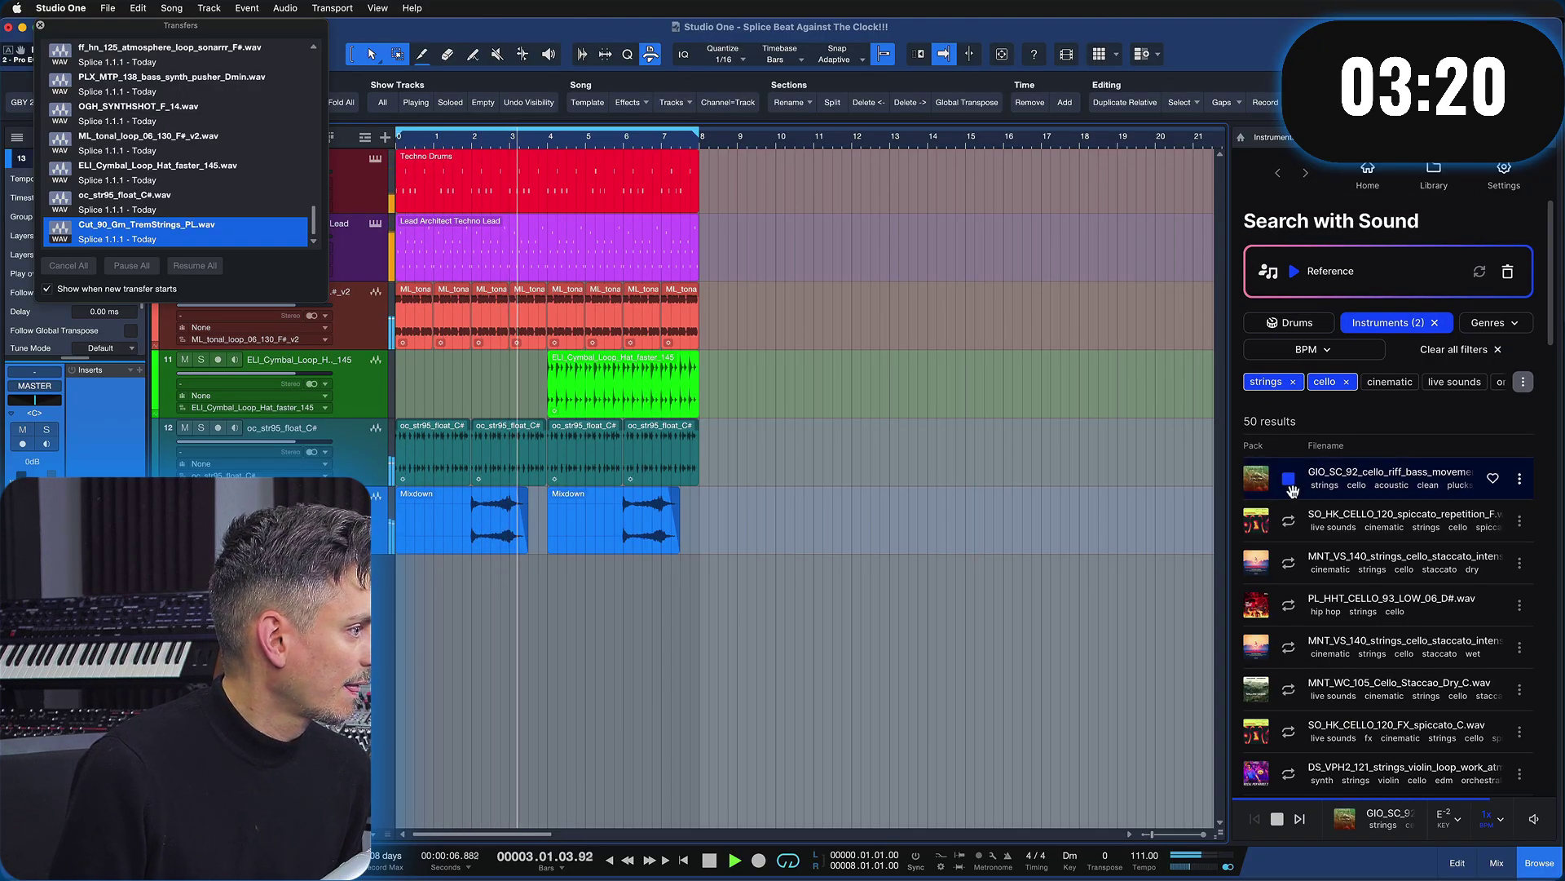
pyautogui.click(1289, 563)
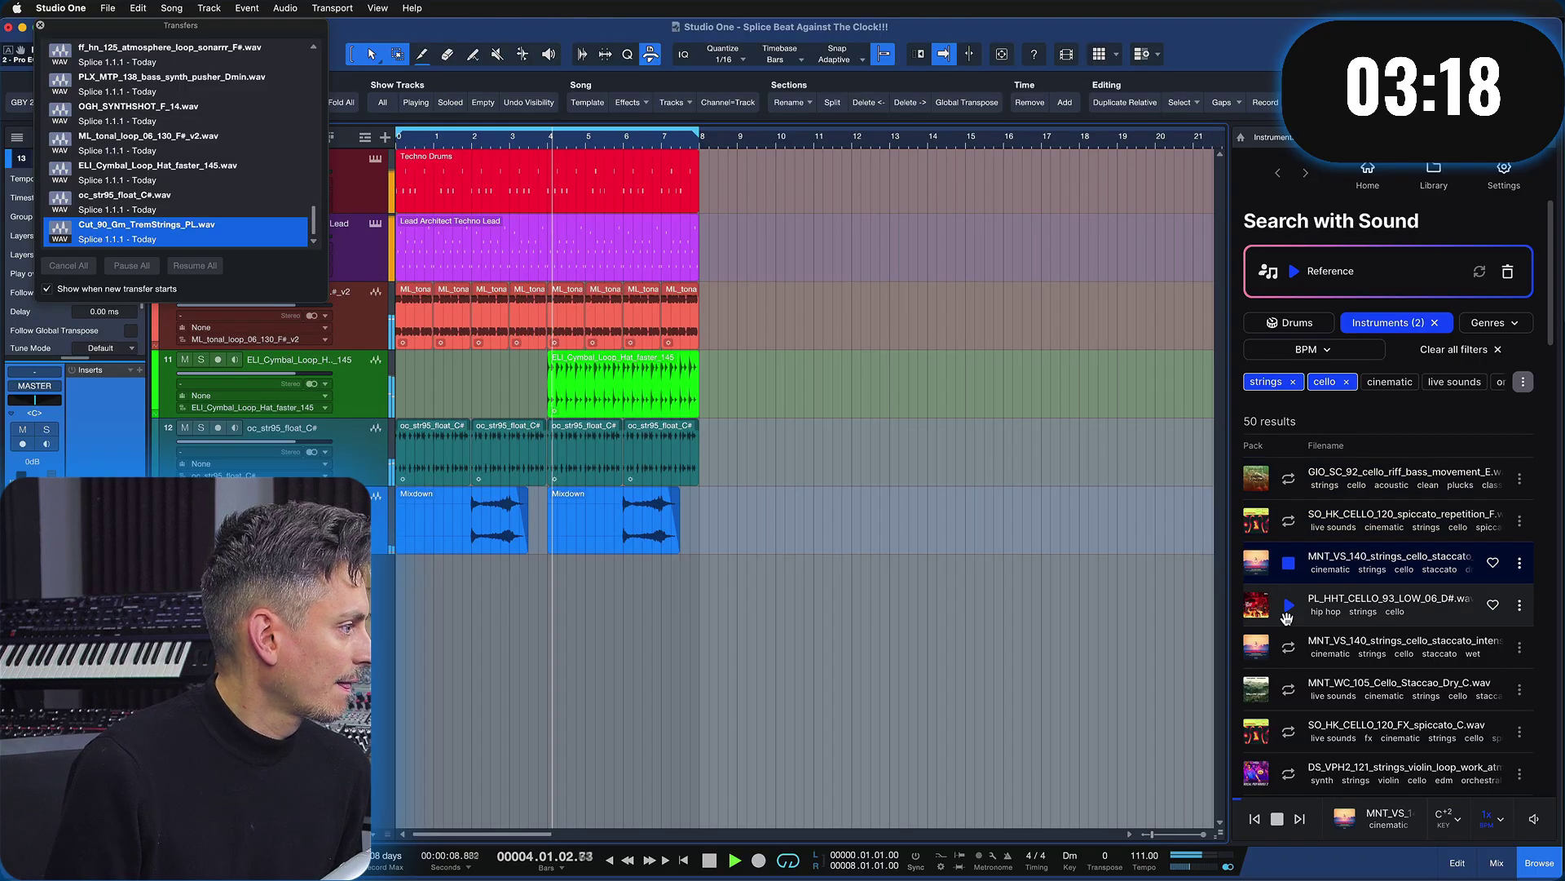
pyautogui.moveTo(1286, 617); pyautogui.dragTo(1286, 599)
# Add the dry MNT_VS_140_strings_cello_staccato_intense loop on a new track at the song start and duplicate it to fill bars 0 to 8
pyautogui.moveTo(1235, 571); pyautogui.dragTo(440, 624)
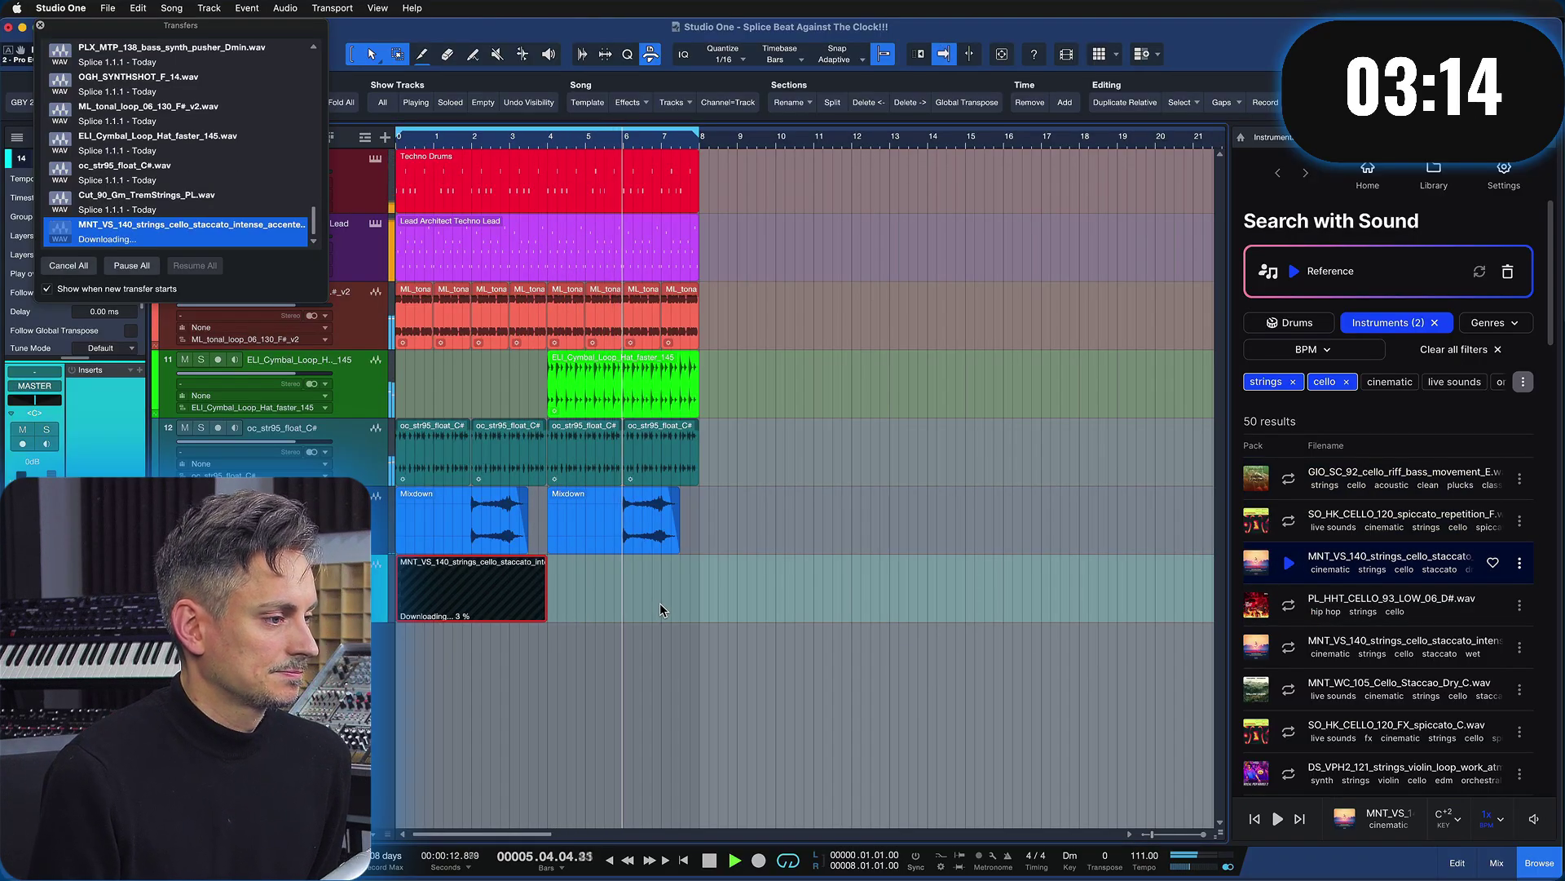
pyautogui.press('d')
pyautogui.moveTo(470, 618); pyautogui.dragTo(458, 618)
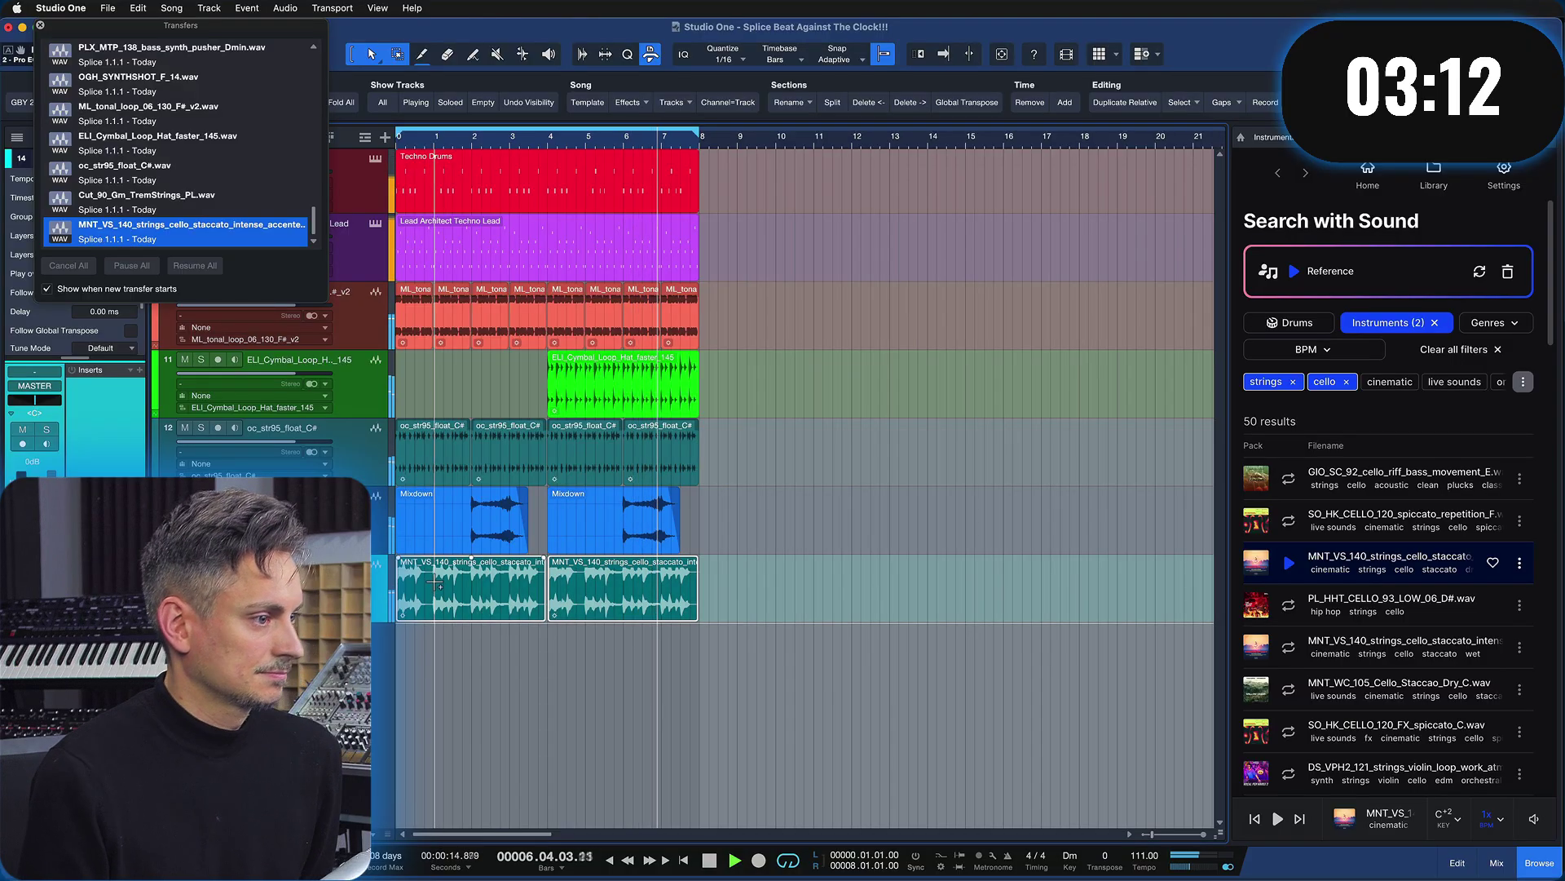
# Remove the cello and strings filters from the Splice search and audition unfiltered loops such as FFS_Heavy_Reese_E_2.wav
pyautogui.click(1391, 323)
pyautogui.click(1346, 376)
pyautogui.click(1345, 361)
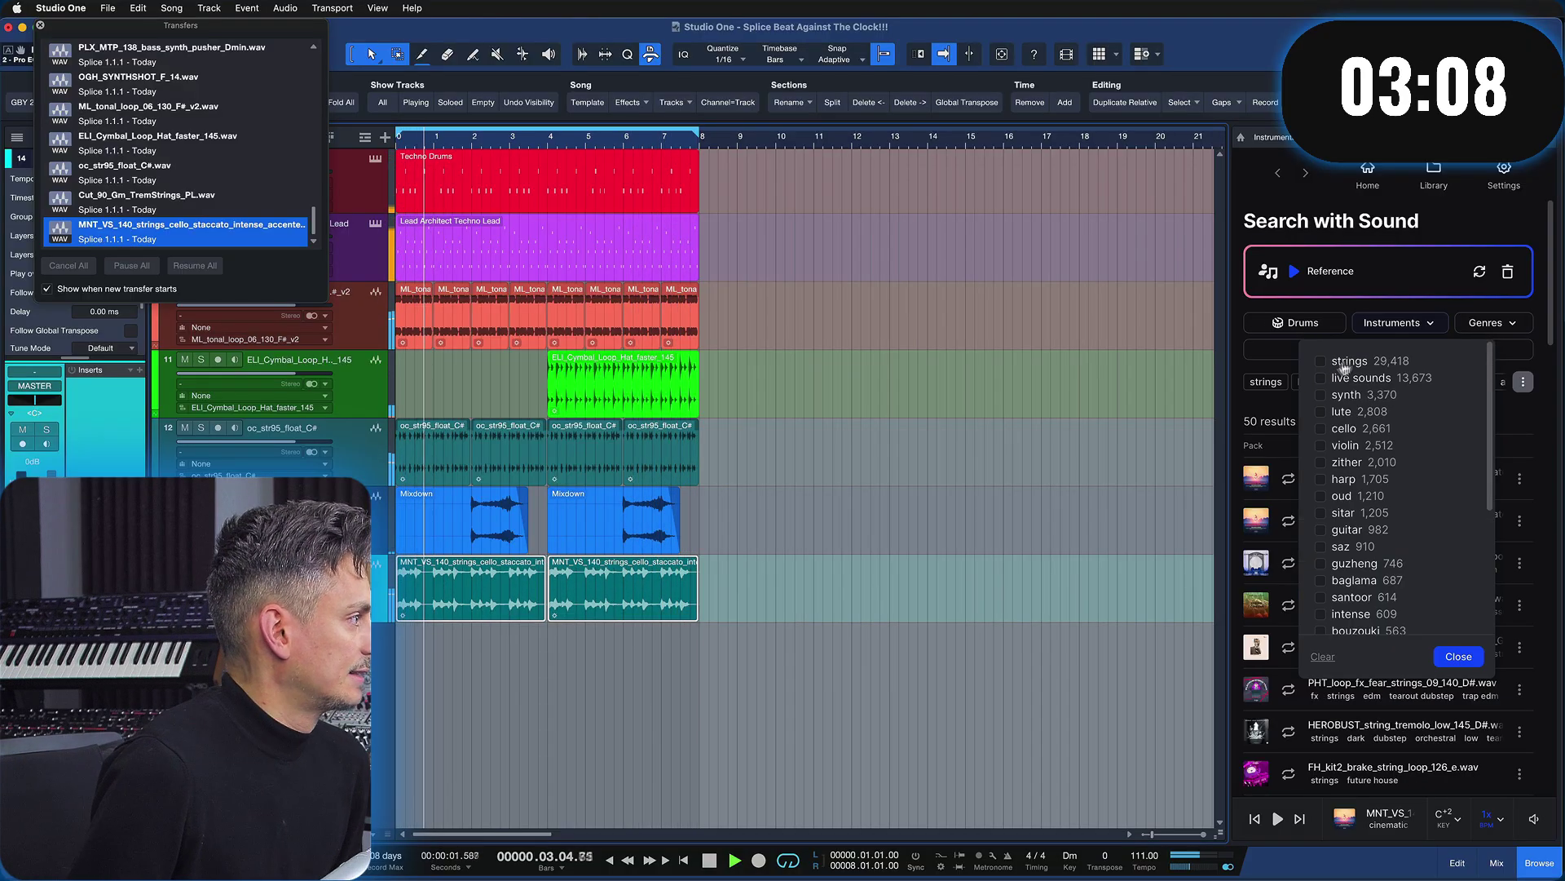
pyautogui.click(1487, 309)
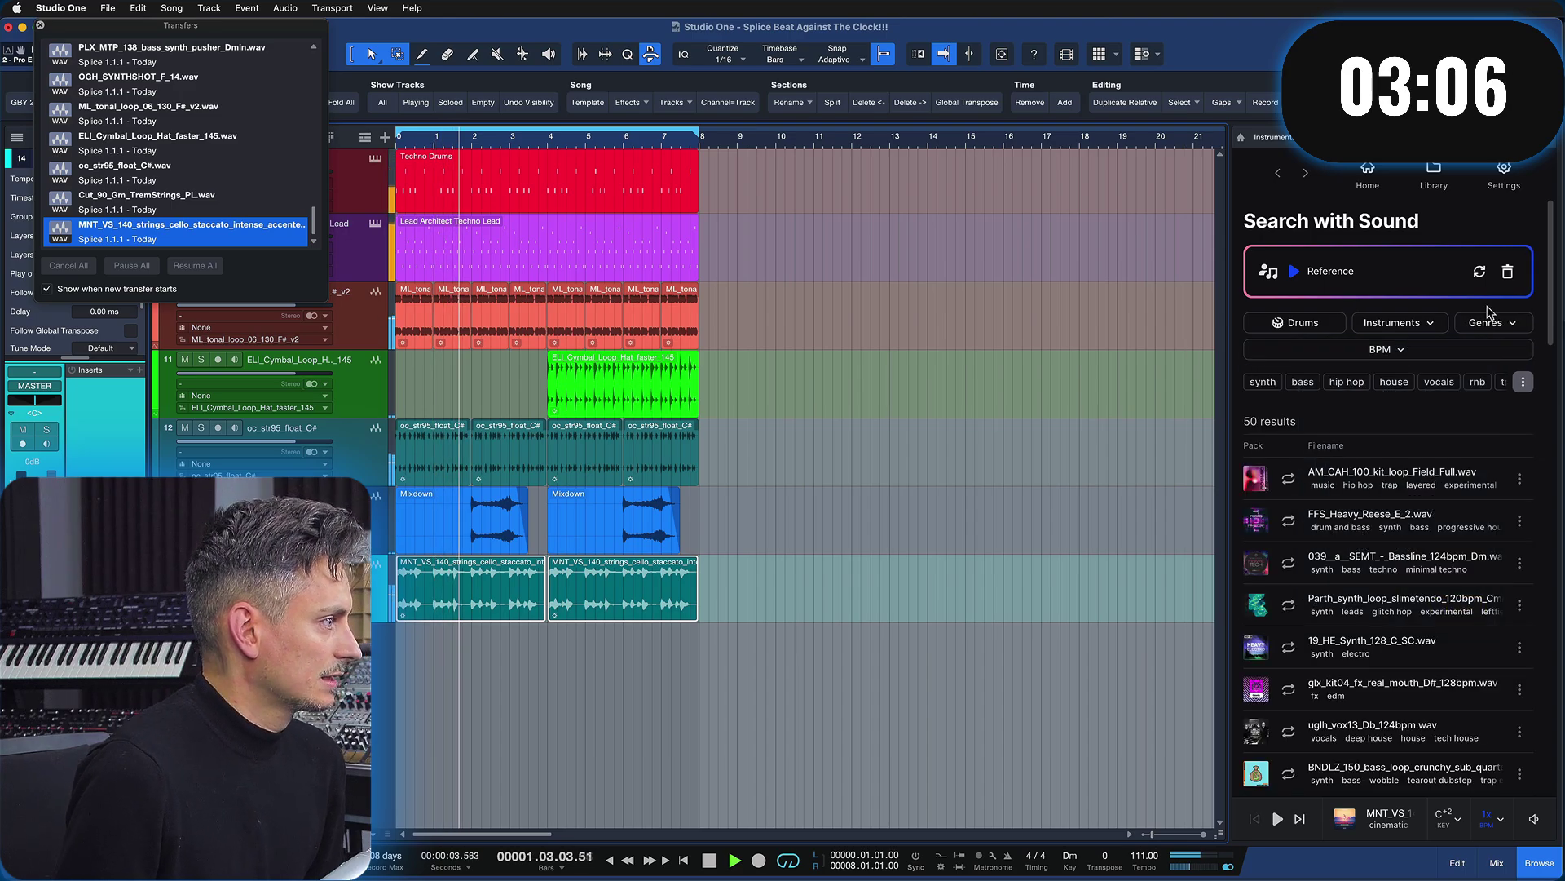
pyautogui.click(1290, 523)
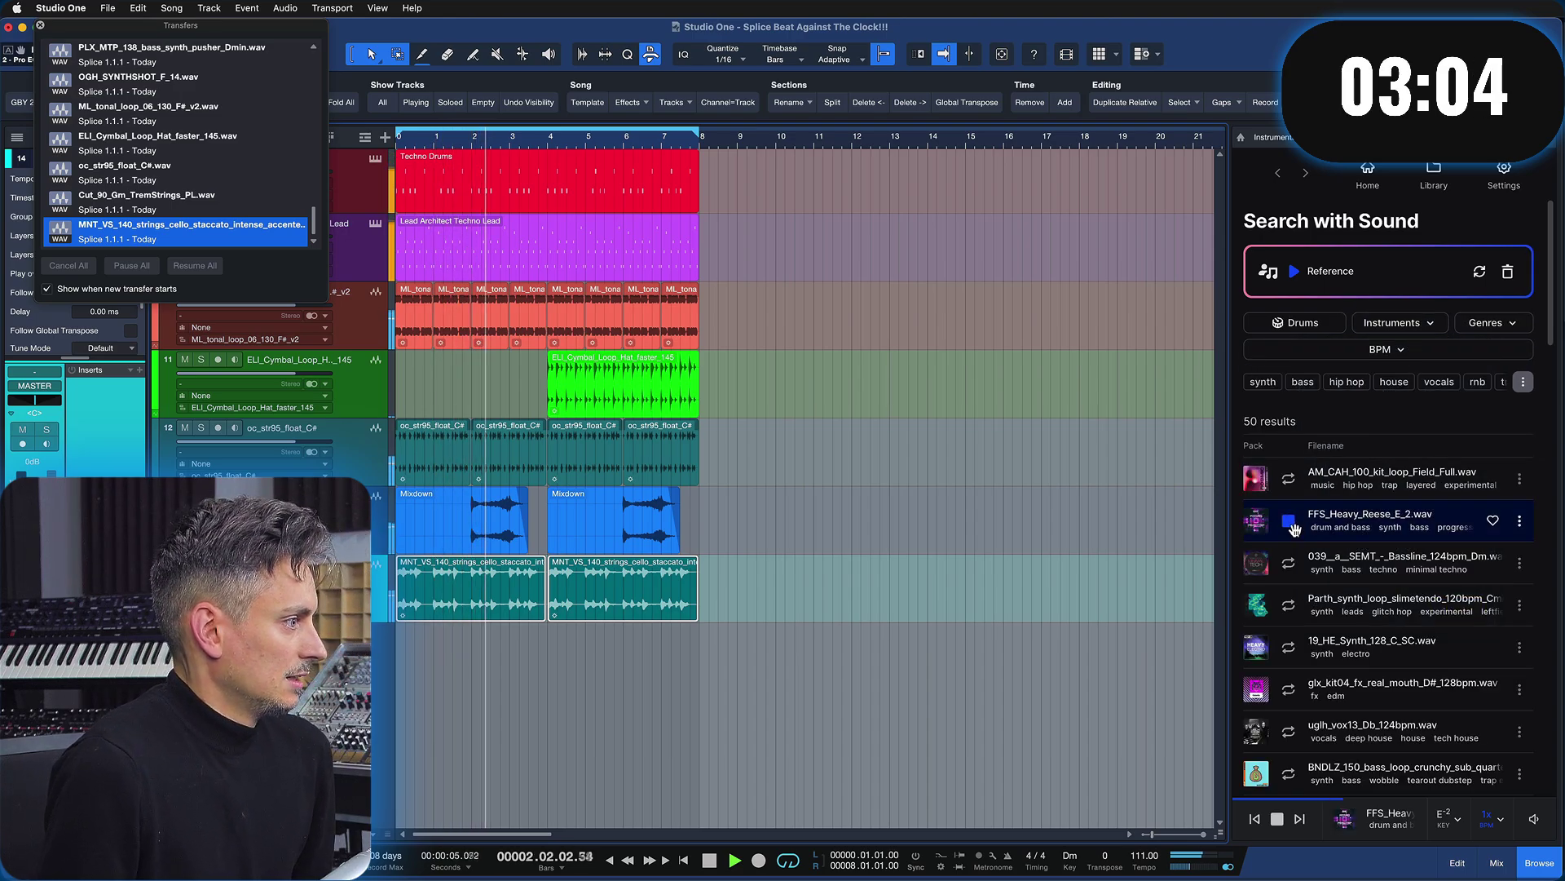
pyautogui.click(1322, 473)
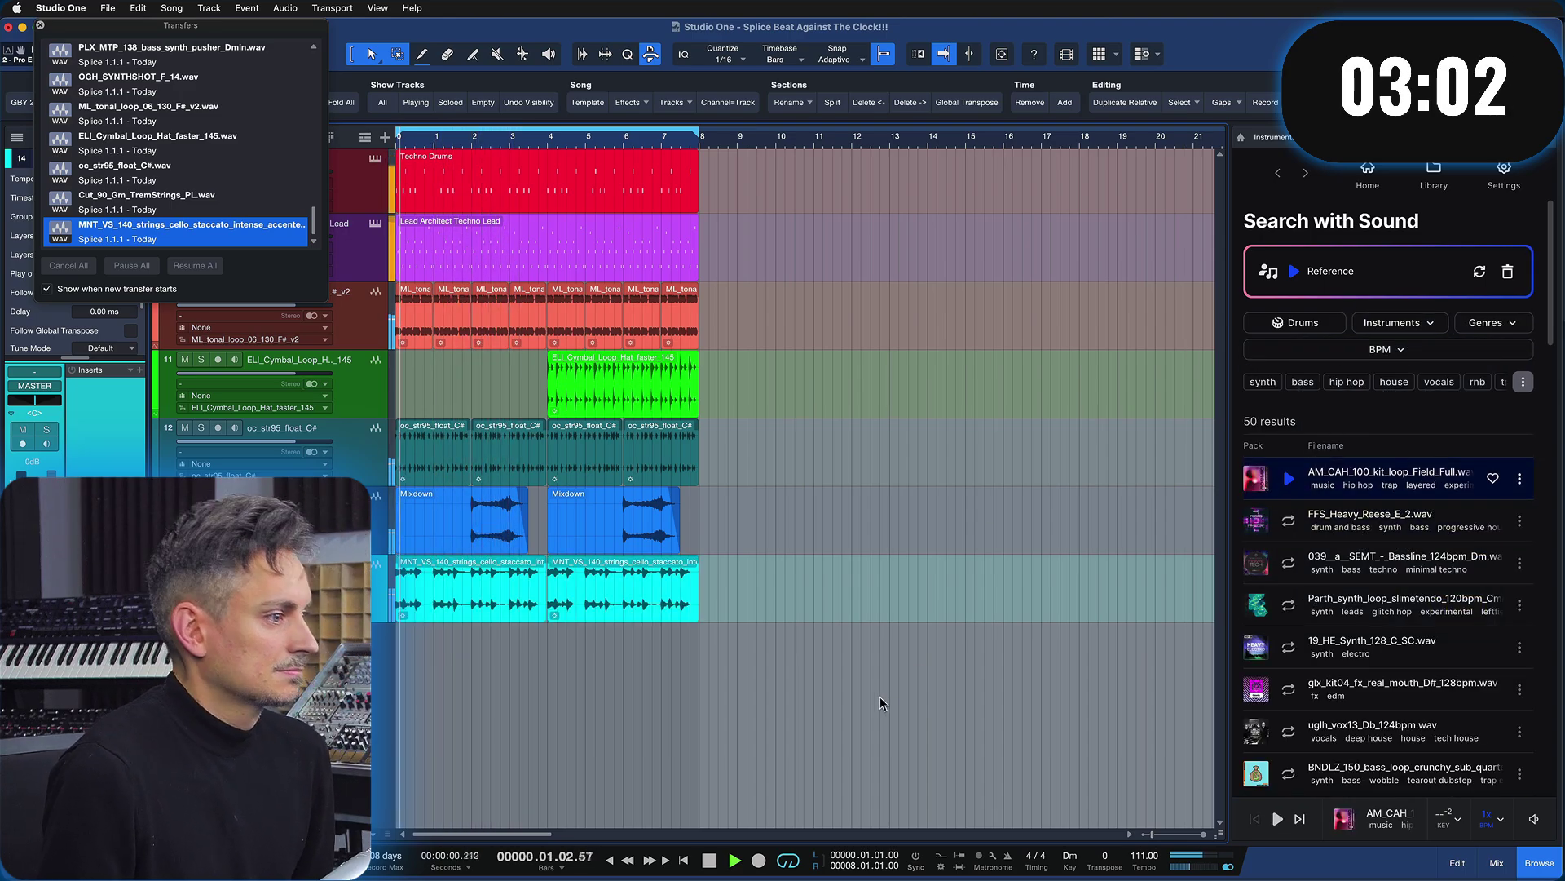
# Select all events in the arrangement and render them as a fresh Search with Sound reference, closing the Transfers window
pyautogui.press('space')
pyautogui.moveTo(880, 703); pyautogui.dragTo(412, 164)
pyautogui.click(490, 142)
pyautogui.click(765, 343)
pyautogui.press('super+a')
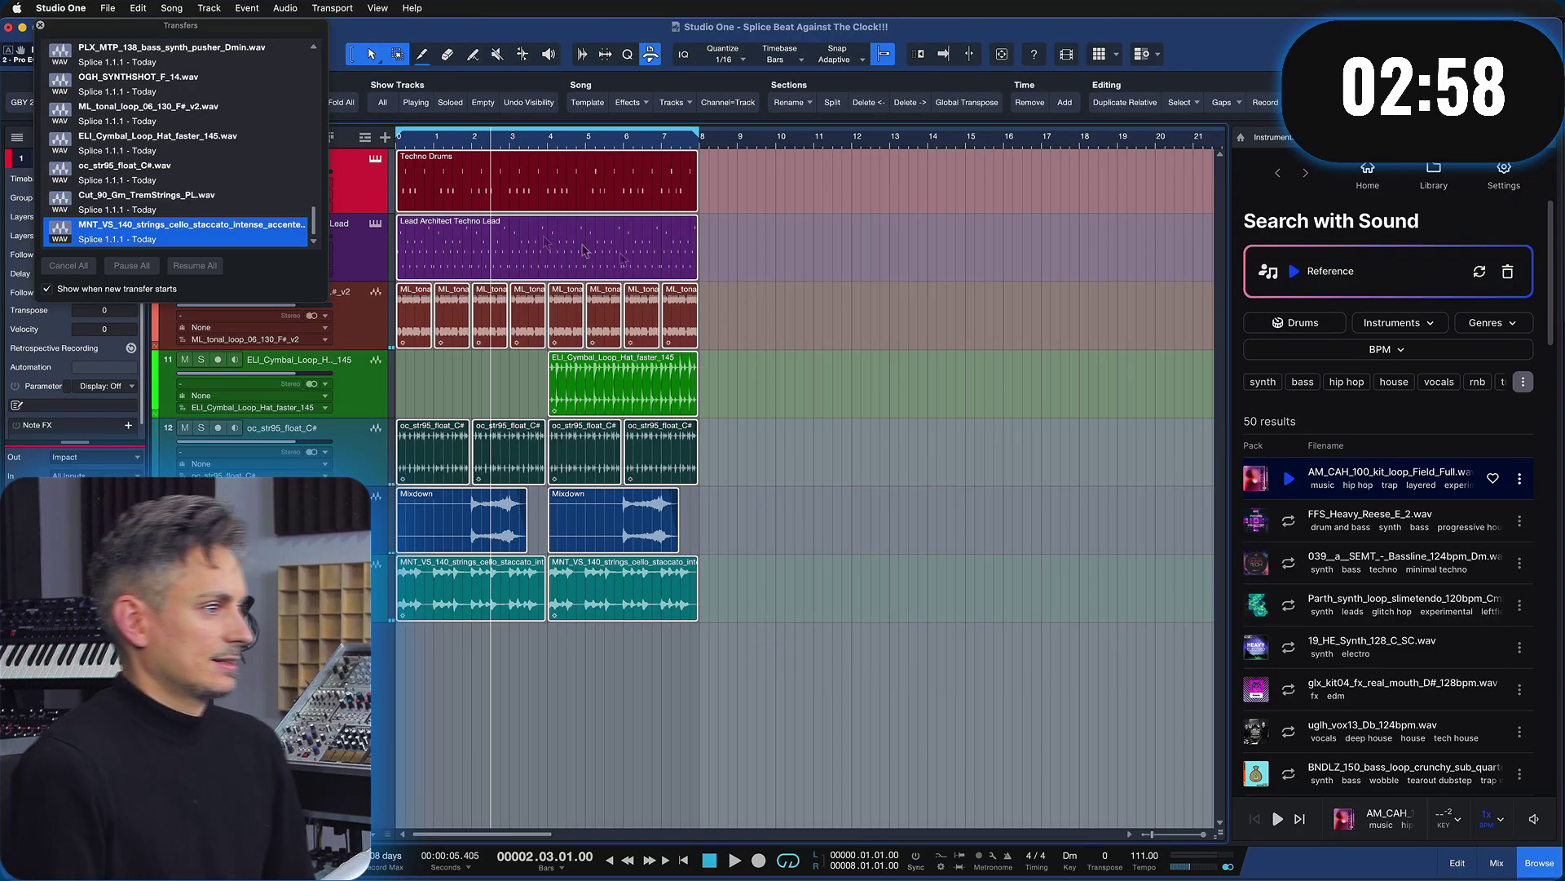
pyautogui.press('super+b')
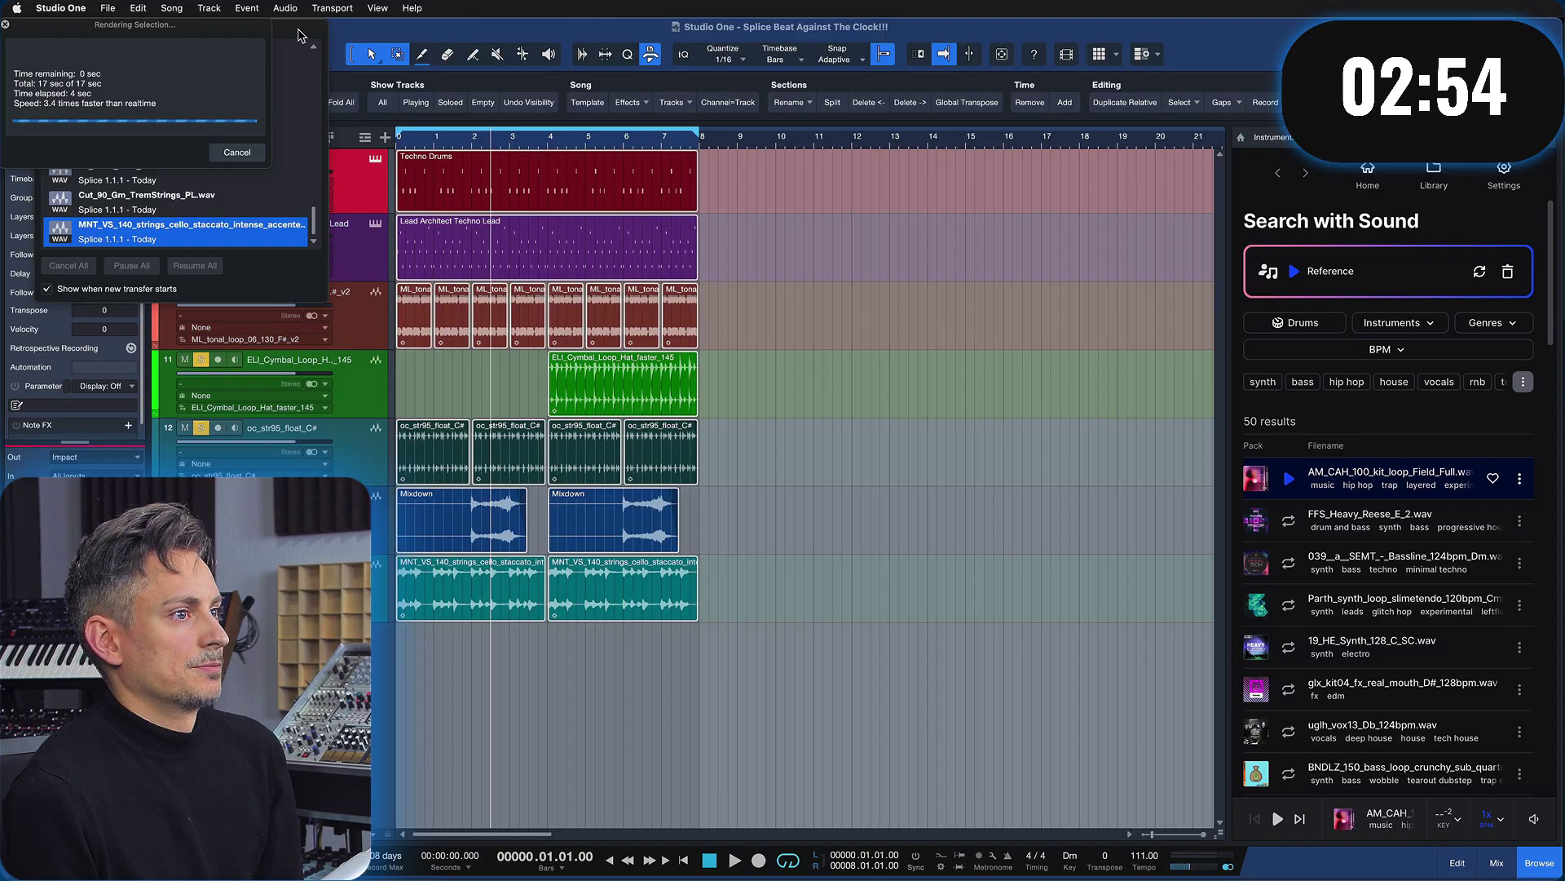
pyautogui.click(80, 42)
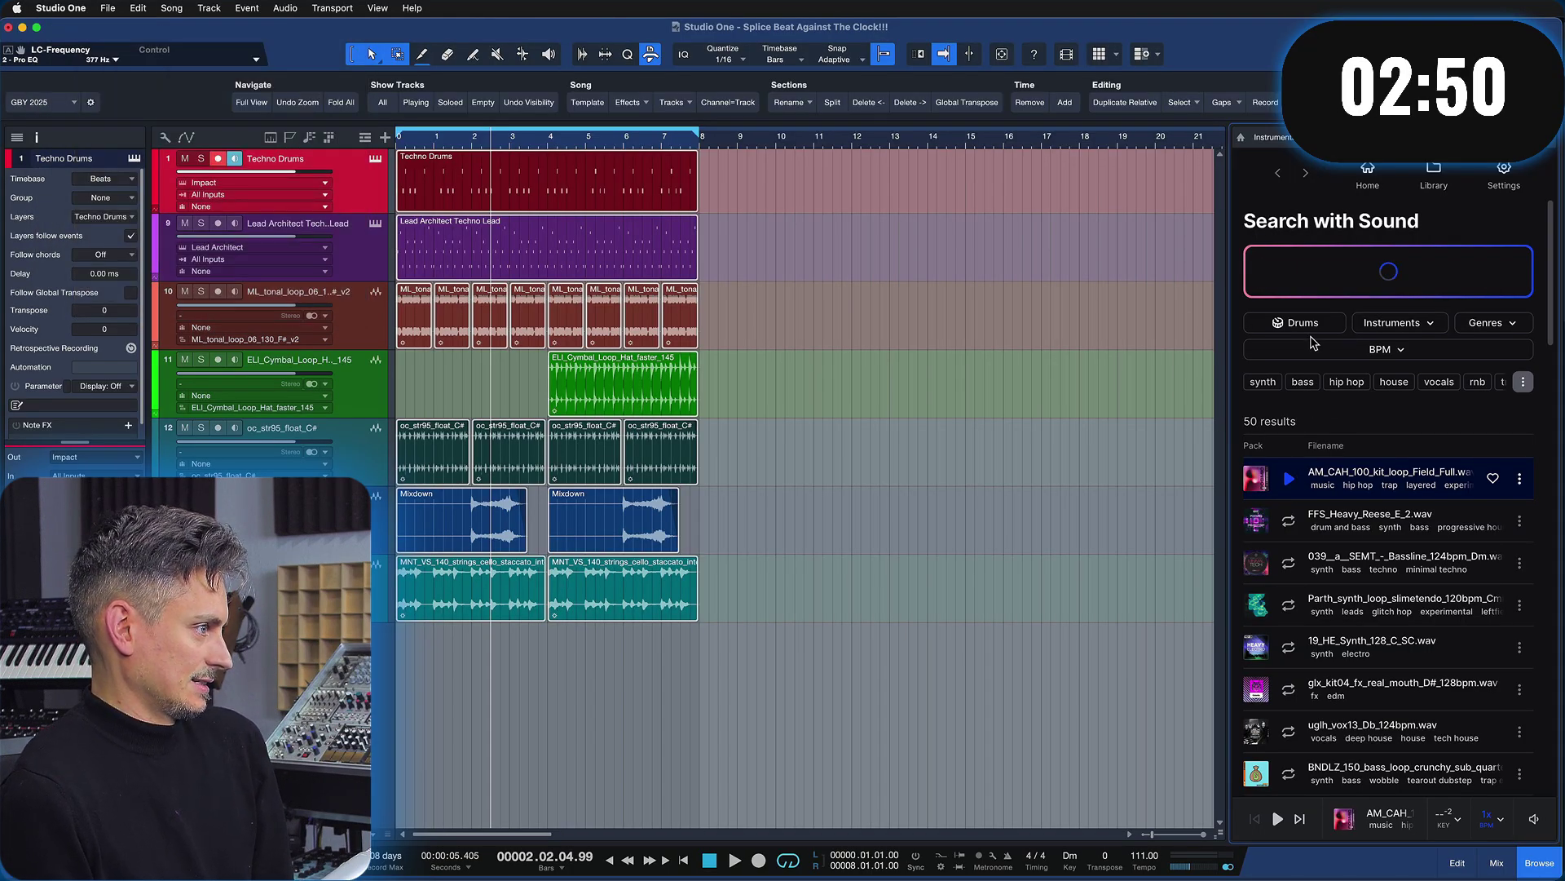
# Filter the Splice results to the synth instrument while the new reference loads
pyautogui.click(1393, 324)
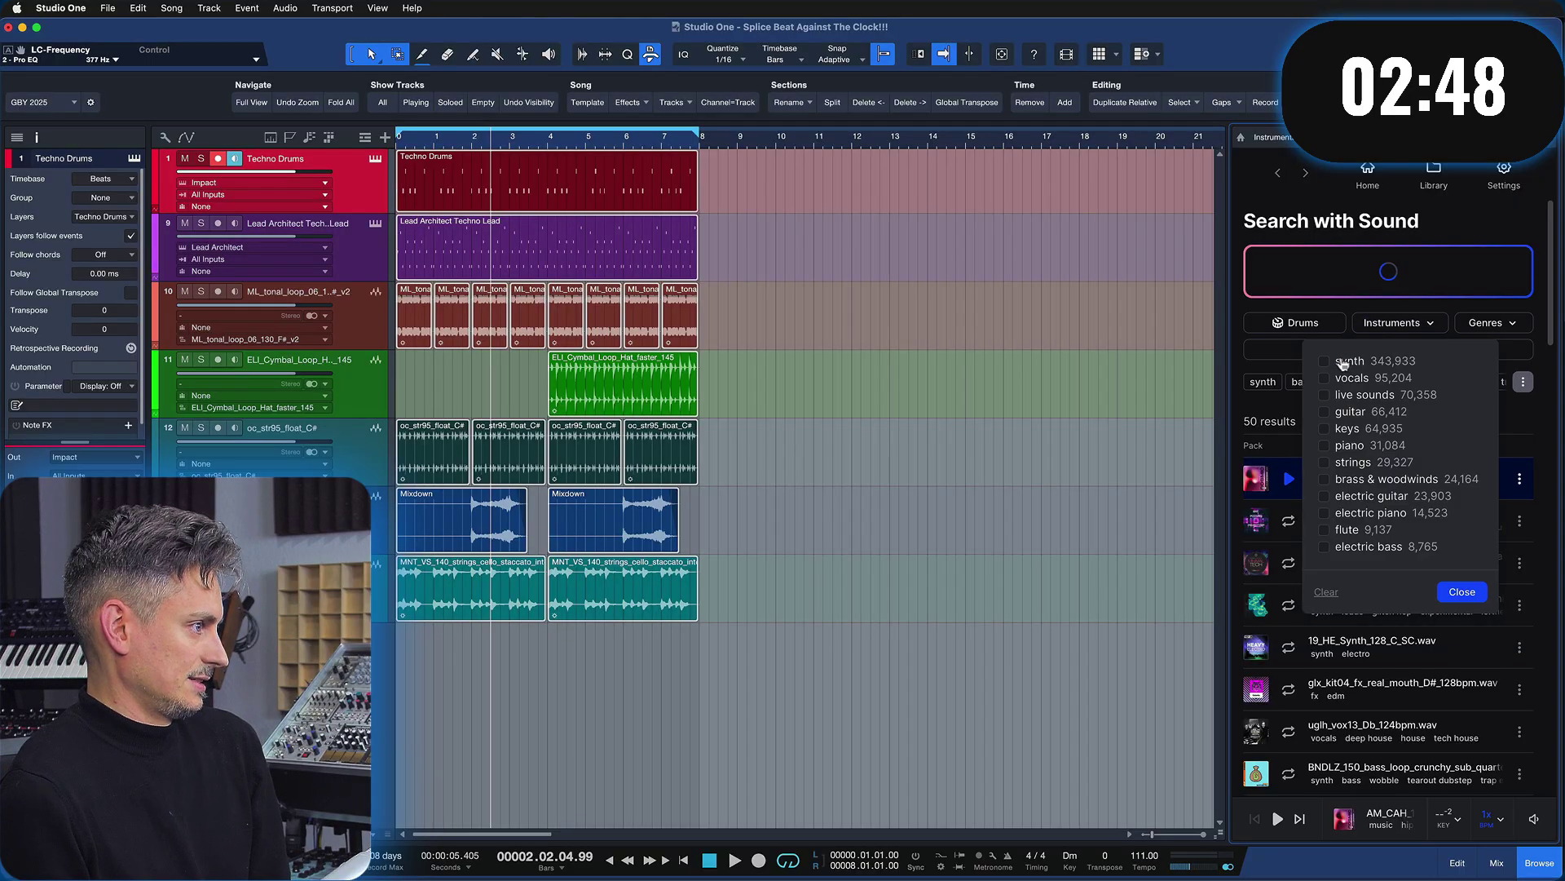
pyautogui.click(1343, 364)
pyautogui.click(1395, 315)
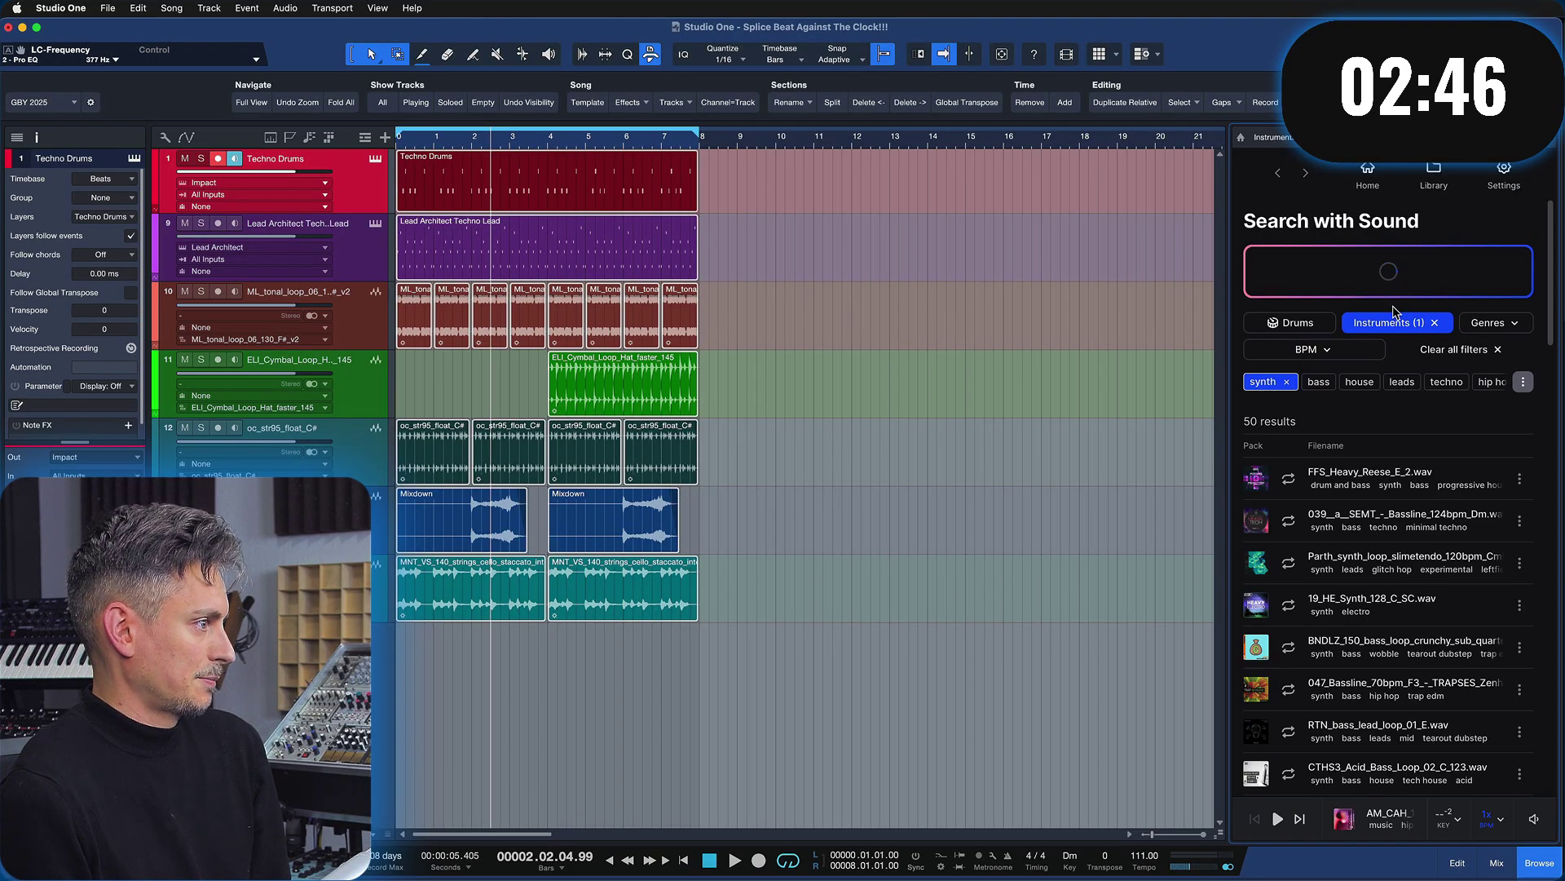
# Expand the tag list and audition the bass, synth, drum and texture loops matched to the new reference
pyautogui.click(1521, 383)
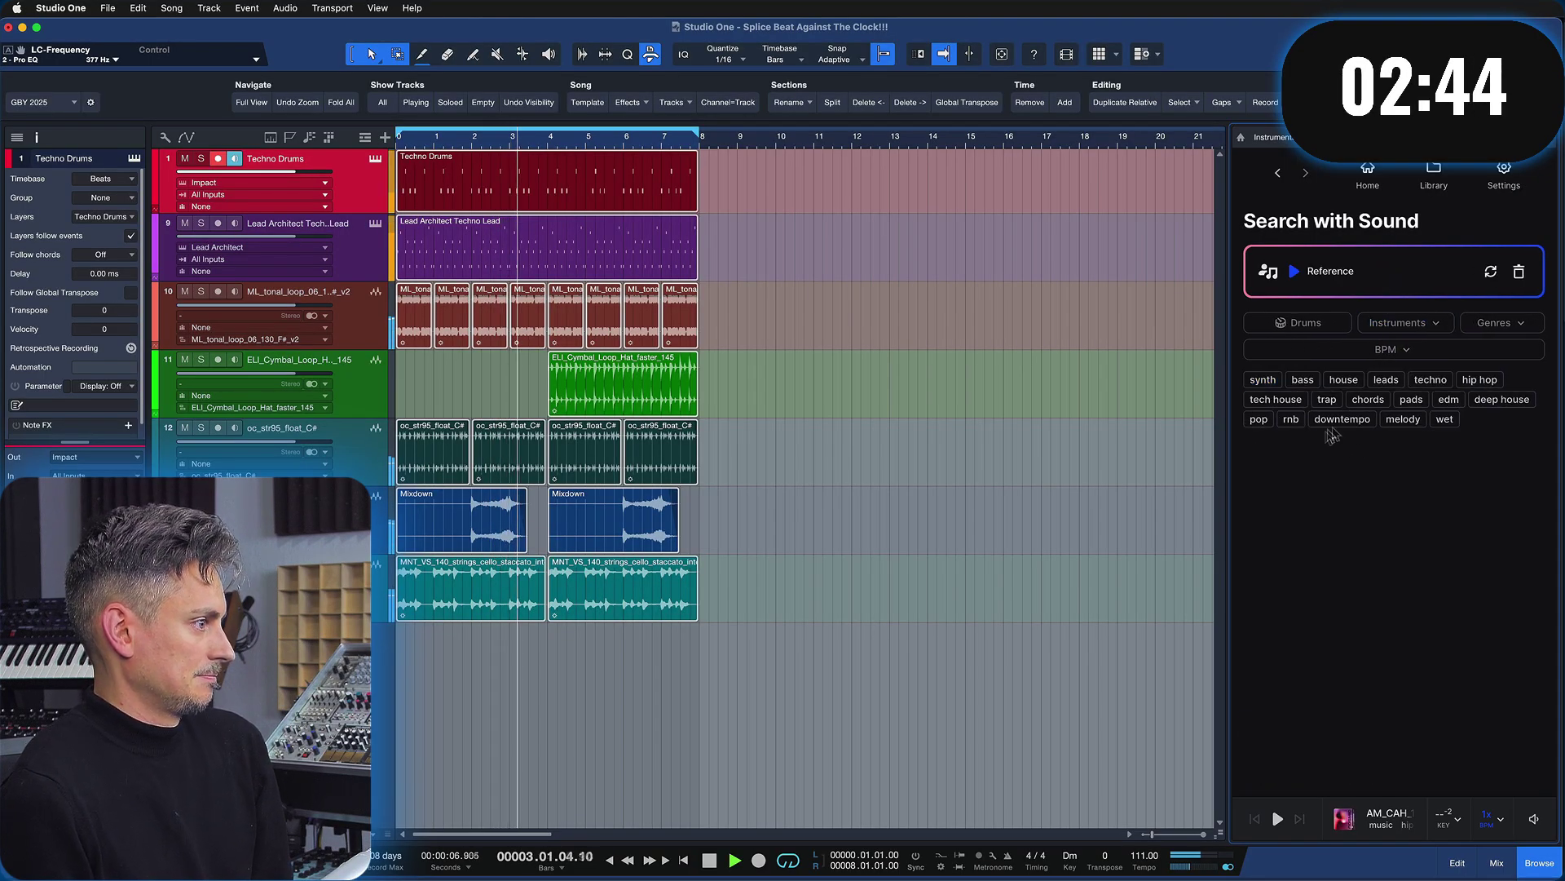
pyautogui.click(1288, 517)
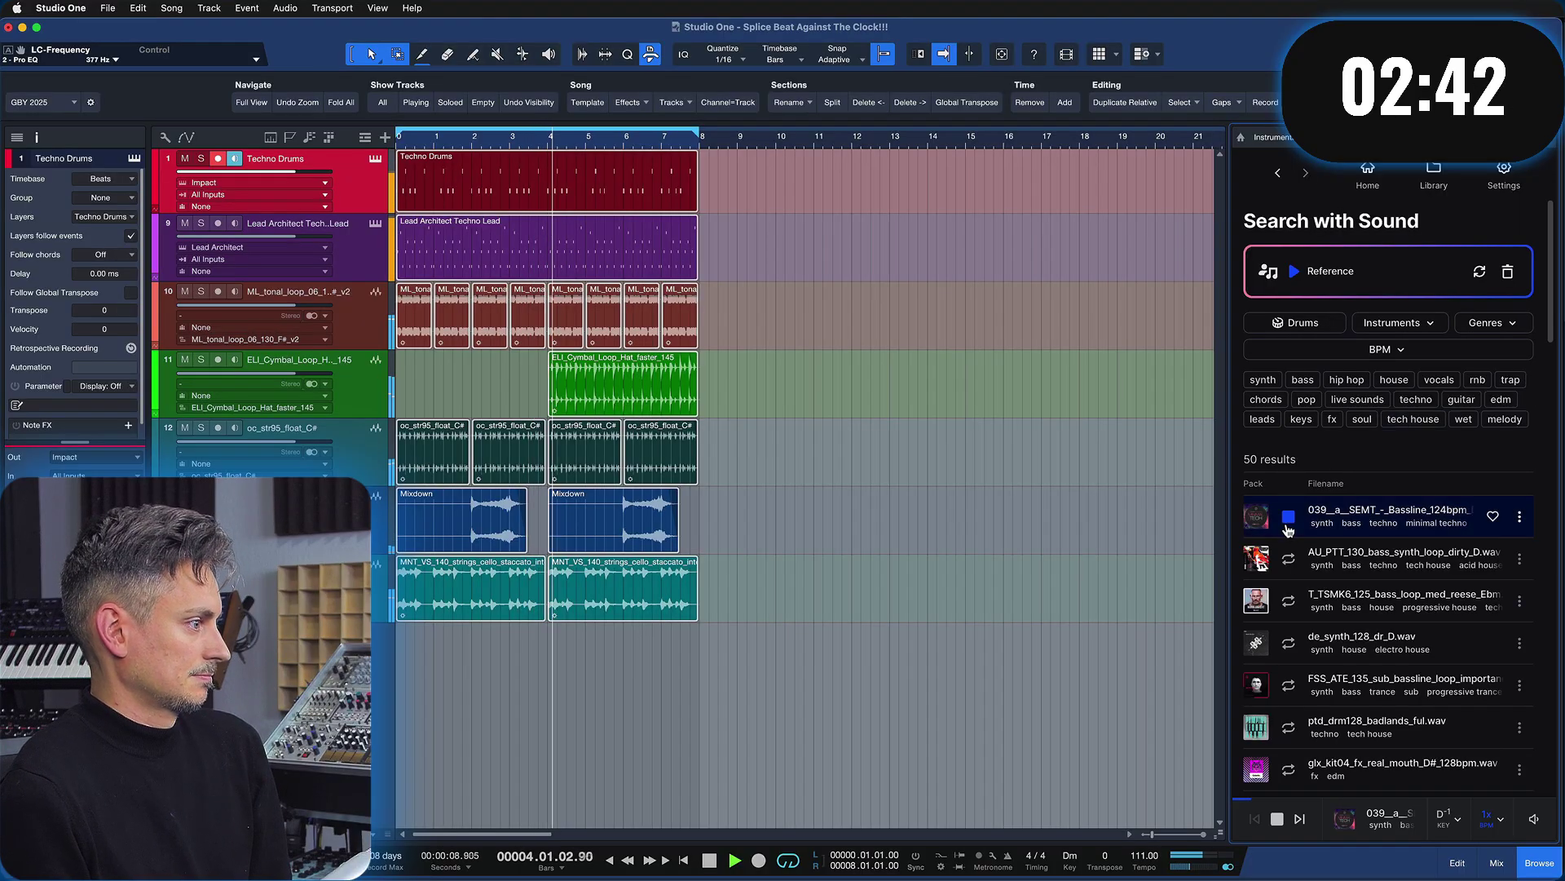
pyautogui.click(1286, 560)
pyautogui.click(1288, 603)
pyautogui.scroll(-2, 1338, 587)
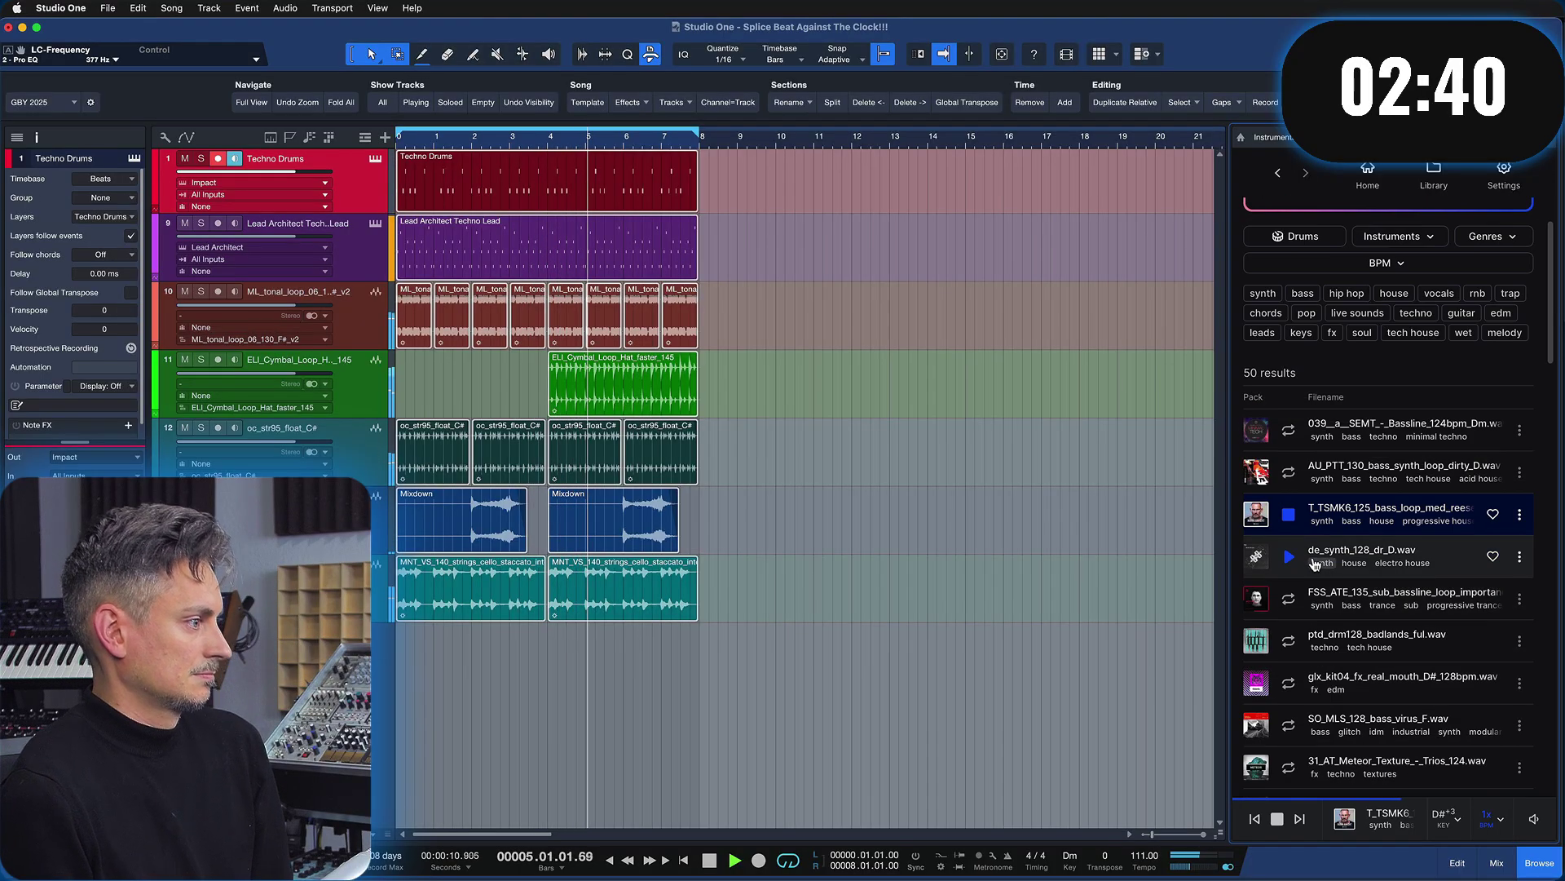
pyautogui.click(1289, 558)
pyautogui.click(1288, 600)
pyautogui.click(1288, 642)
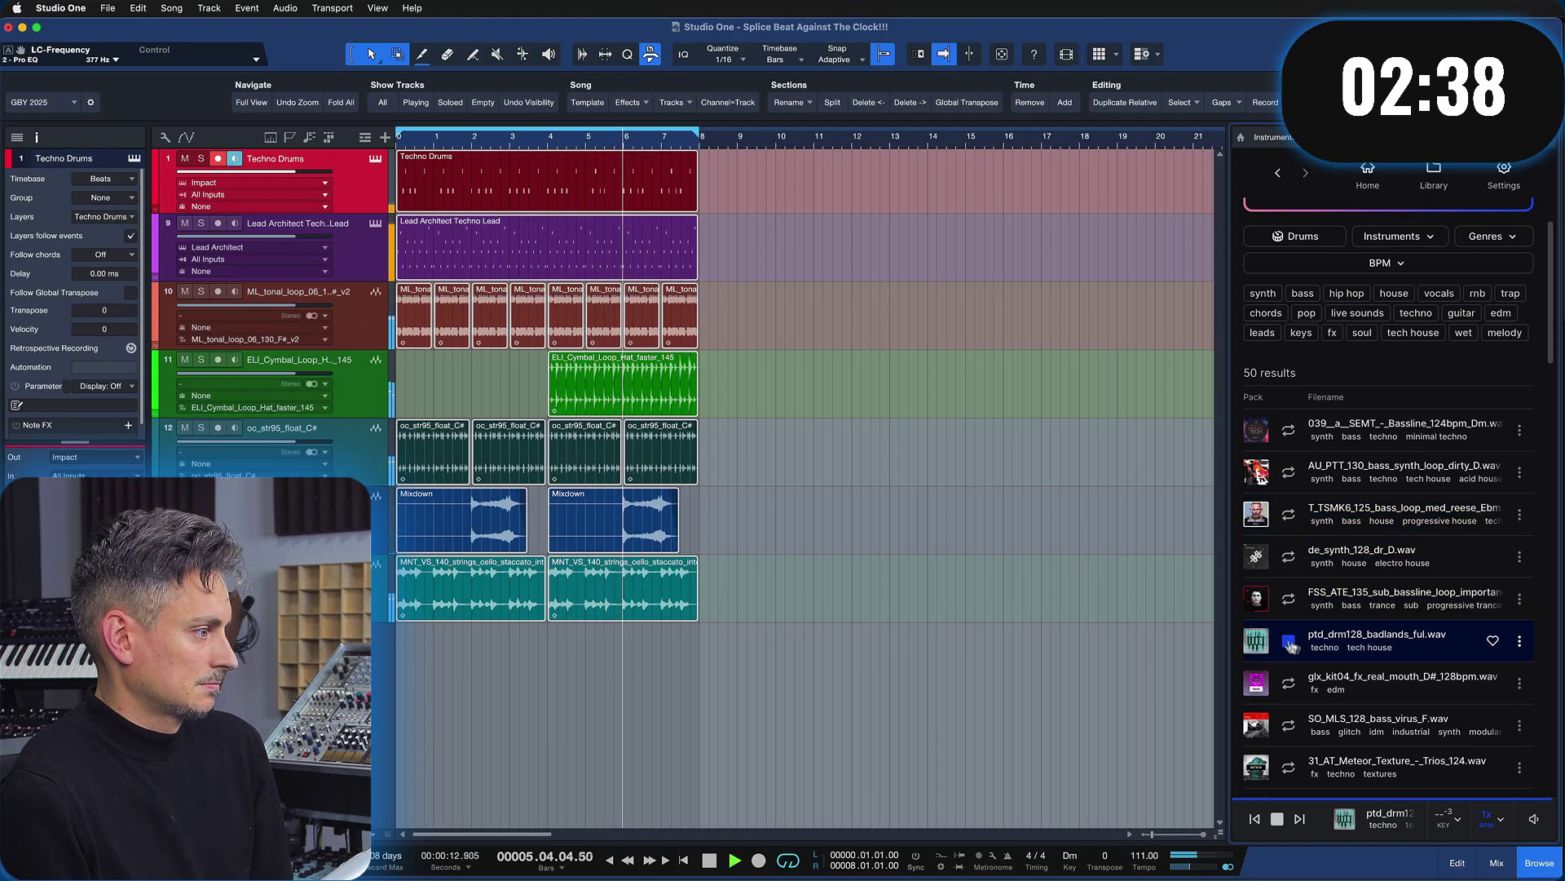
pyautogui.click(1294, 685)
pyautogui.scroll(-1, 1295, 683)
pyautogui.click(1295, 682)
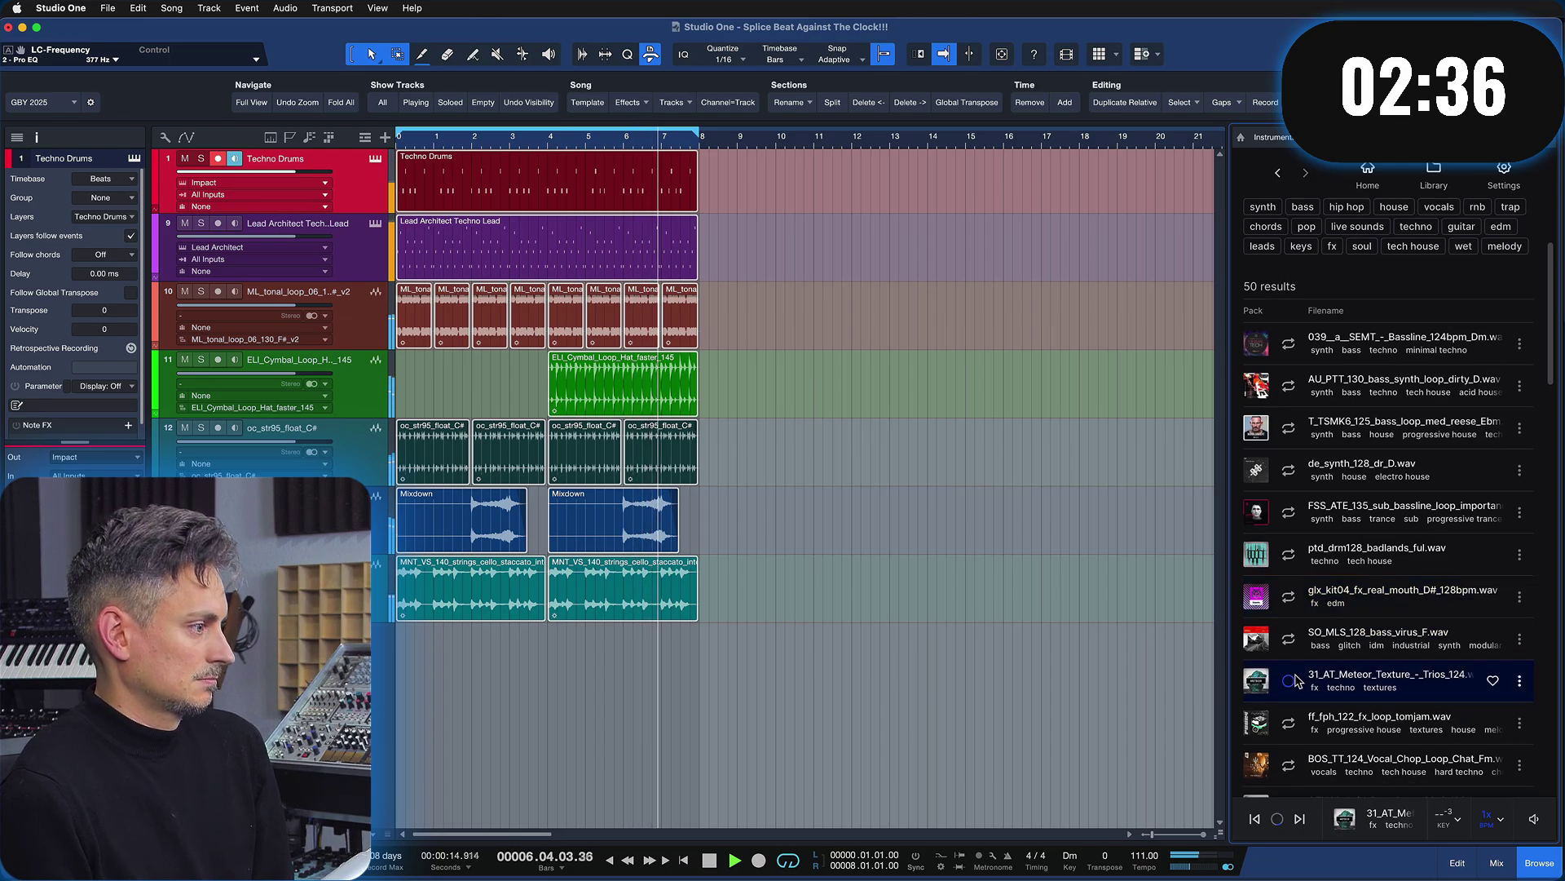
pyautogui.scroll(-1, 1297, 680)
pyautogui.click(1295, 680)
pyautogui.scroll(-2, 1297, 680)
pyautogui.click(1296, 622)
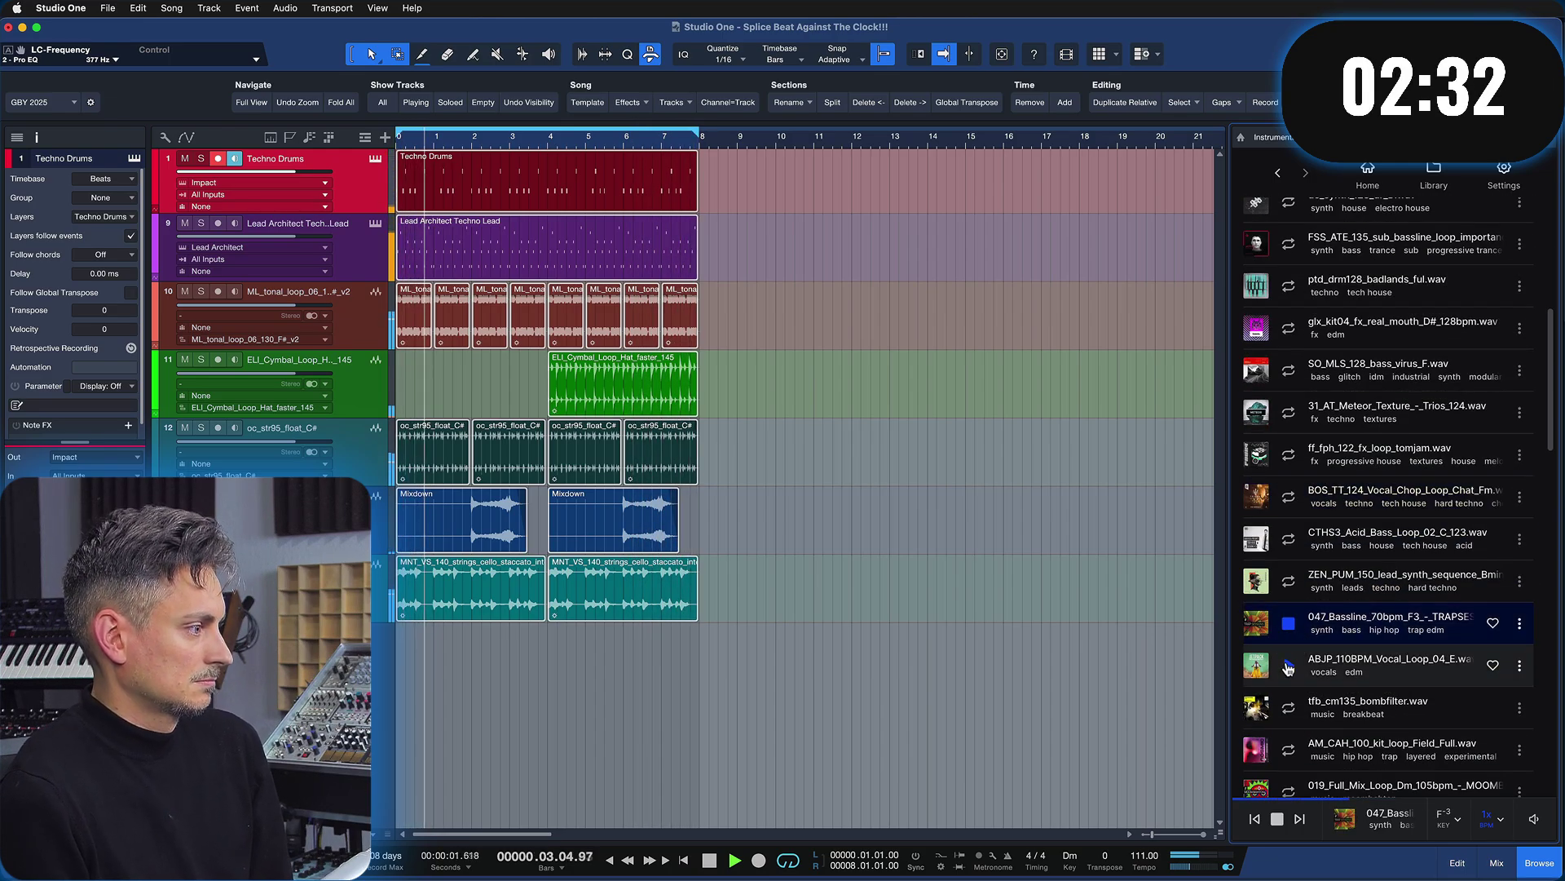
# Add ABJP_110BPM_Vocal_Loop_04_E.wav on a new track and trim it to a phrase of about one bar near bar 7
pyautogui.moveTo(1288, 669); pyautogui.dragTo(678, 654)
pyautogui.click(694, 601)
pyautogui.press('Delete')
pyautogui.moveTo(651, 597); pyautogui.dragTo(699, 598)
pyautogui.click(674, 665)
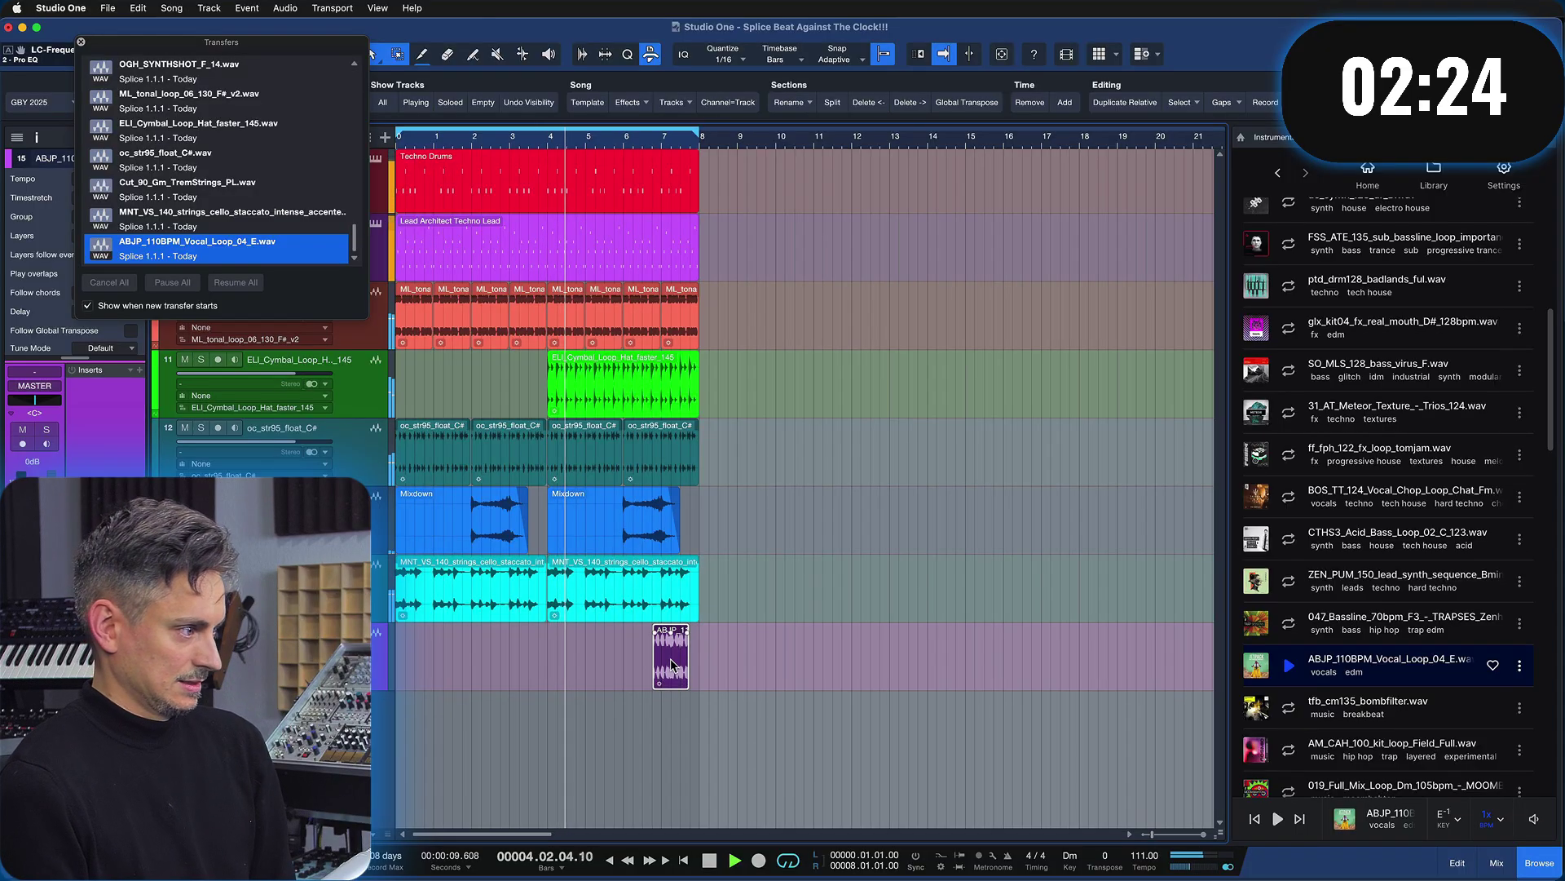
# Audition tfb_cm135_bombfilter.wav and open the Hypnosis - Tech house pack further down the results
pyautogui.click(1289, 708)
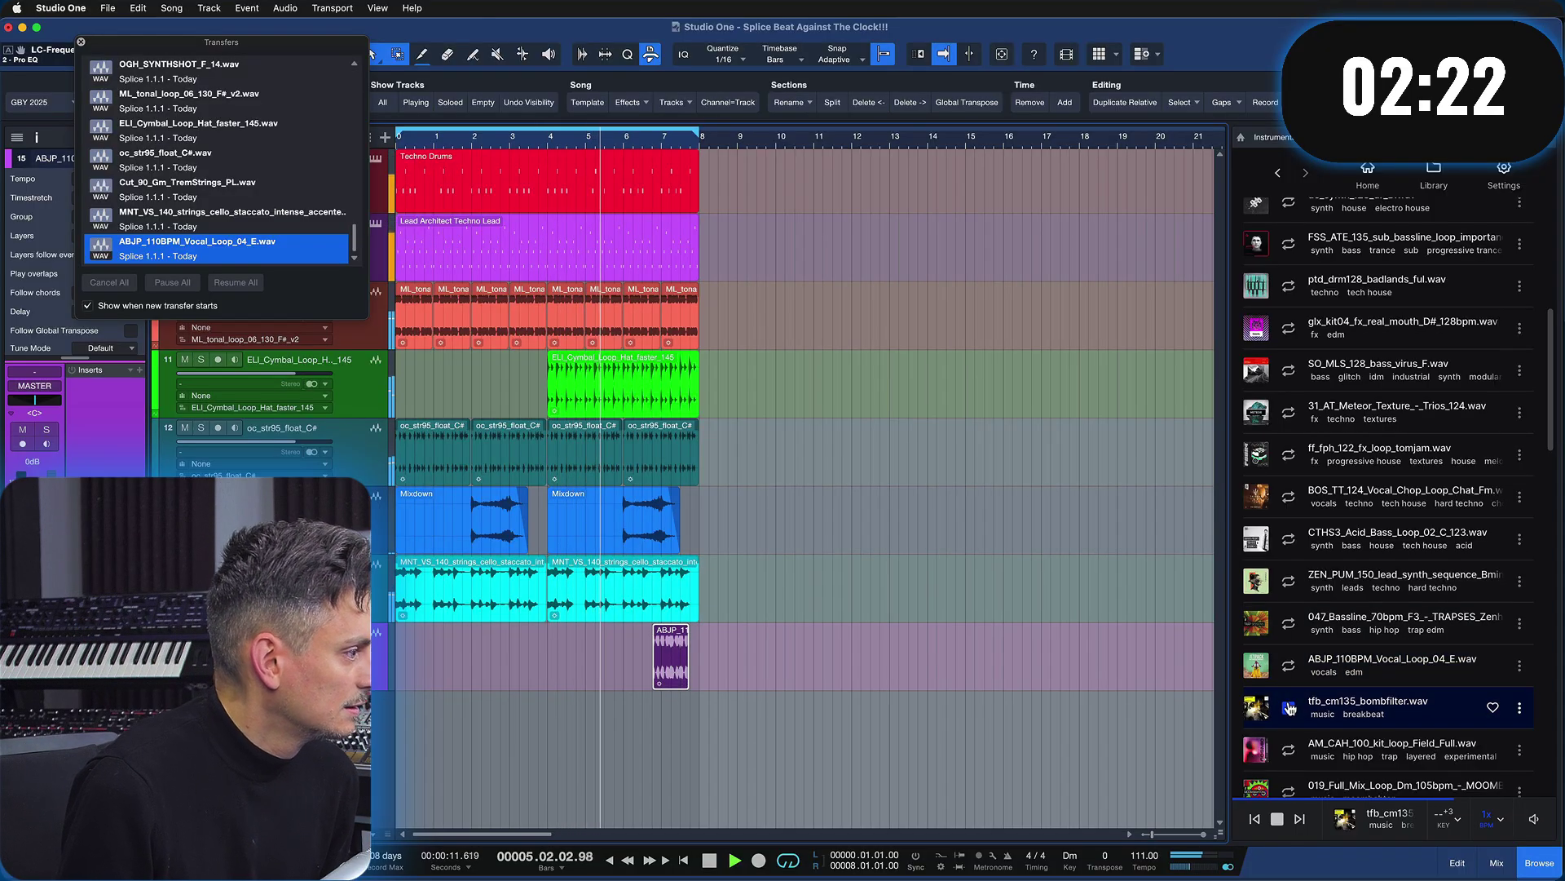
pyautogui.scroll(-3, 1289, 708)
pyautogui.click(1263, 702)
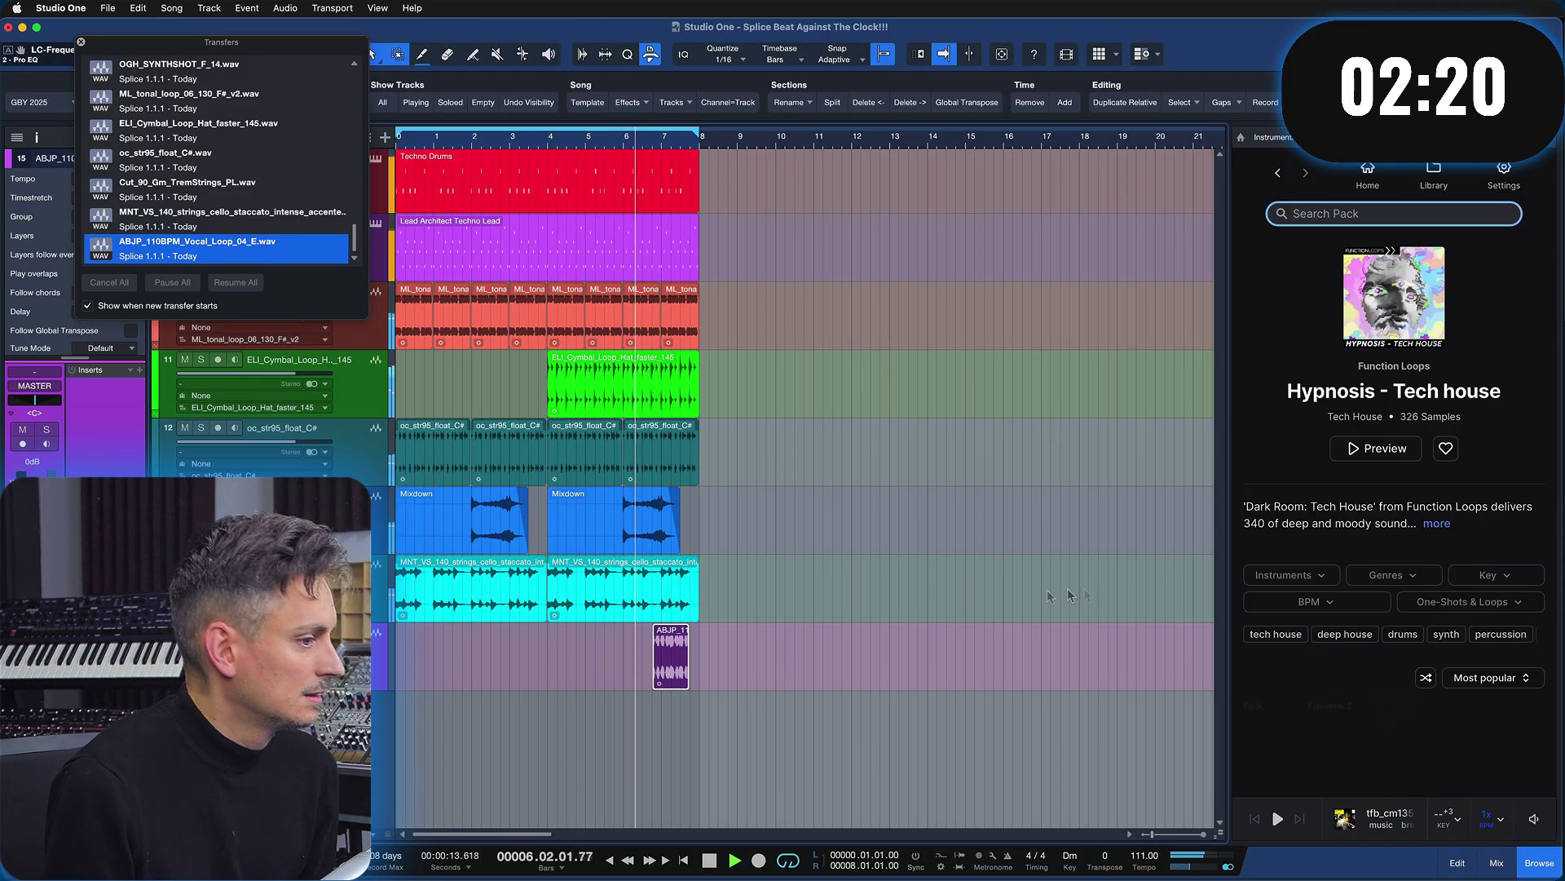
# Duplicate all events three times so the arrangement runs to bar 32, and play it from the start
pyautogui.click(82, 43)
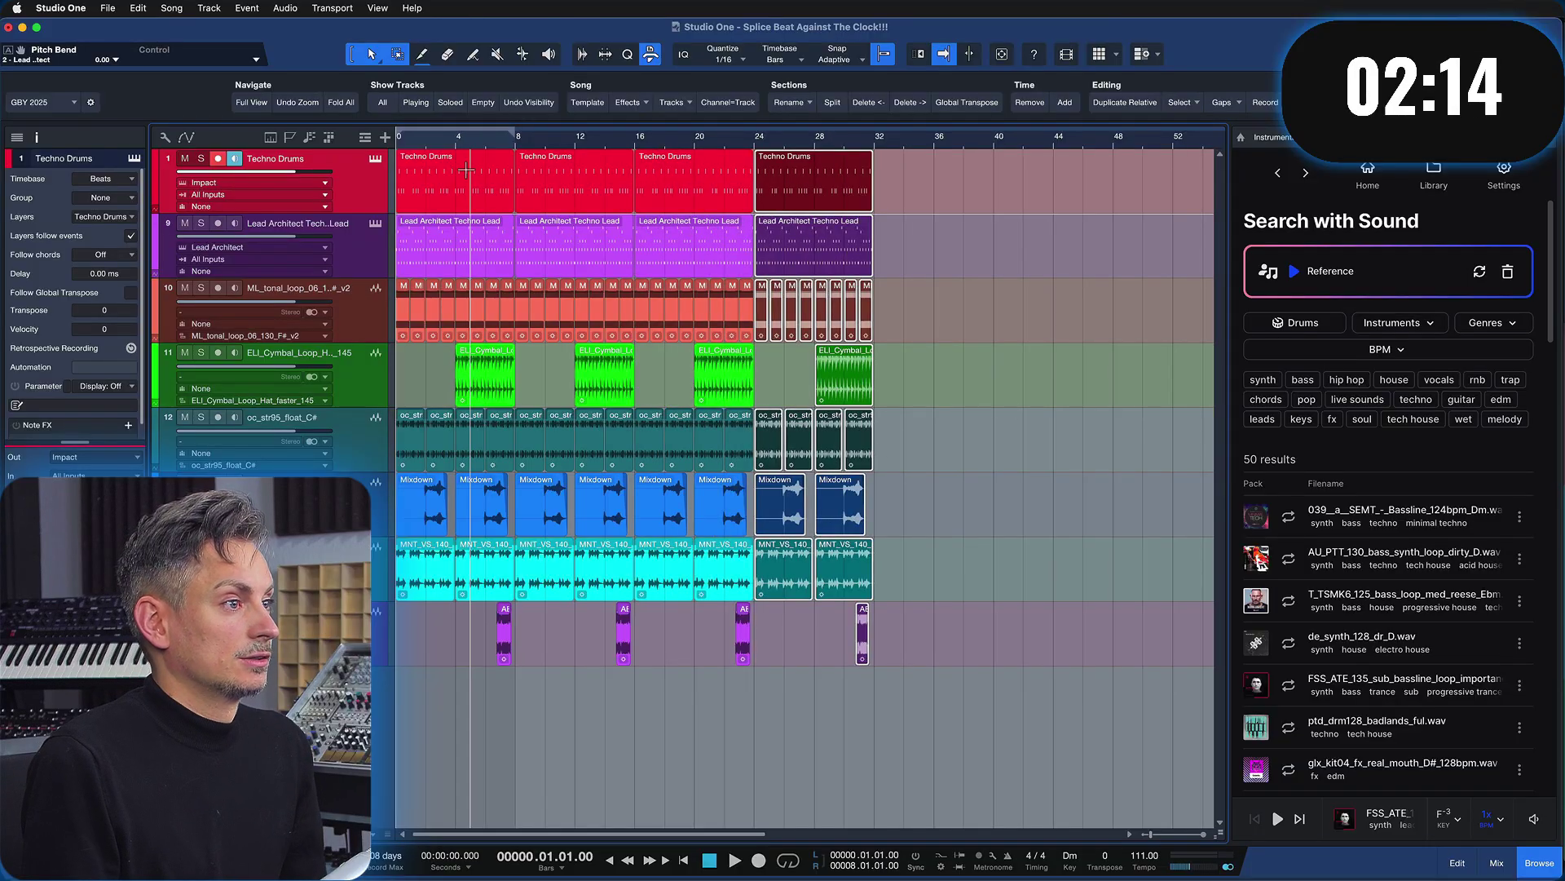
pyautogui.click(466, 169)
pyautogui.press('space')
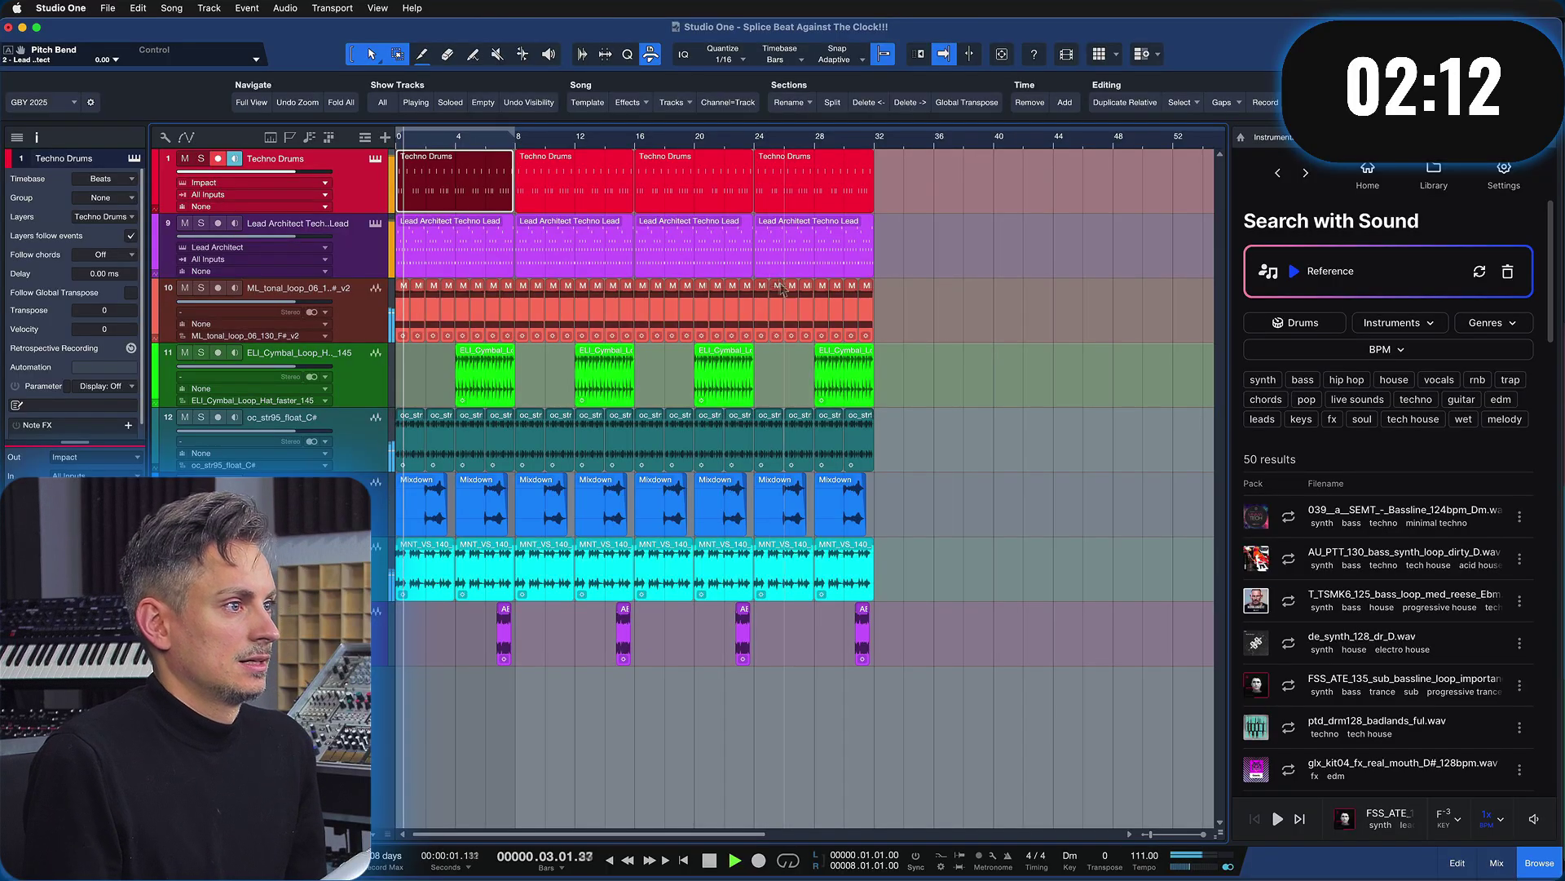
# Filter the sound matches to drums with the grooves tag and audition the first loops, from DIASPORA_theparkway_drum_loop_3 down to the DD_RAA_85 loop
pyautogui.click(1319, 324)
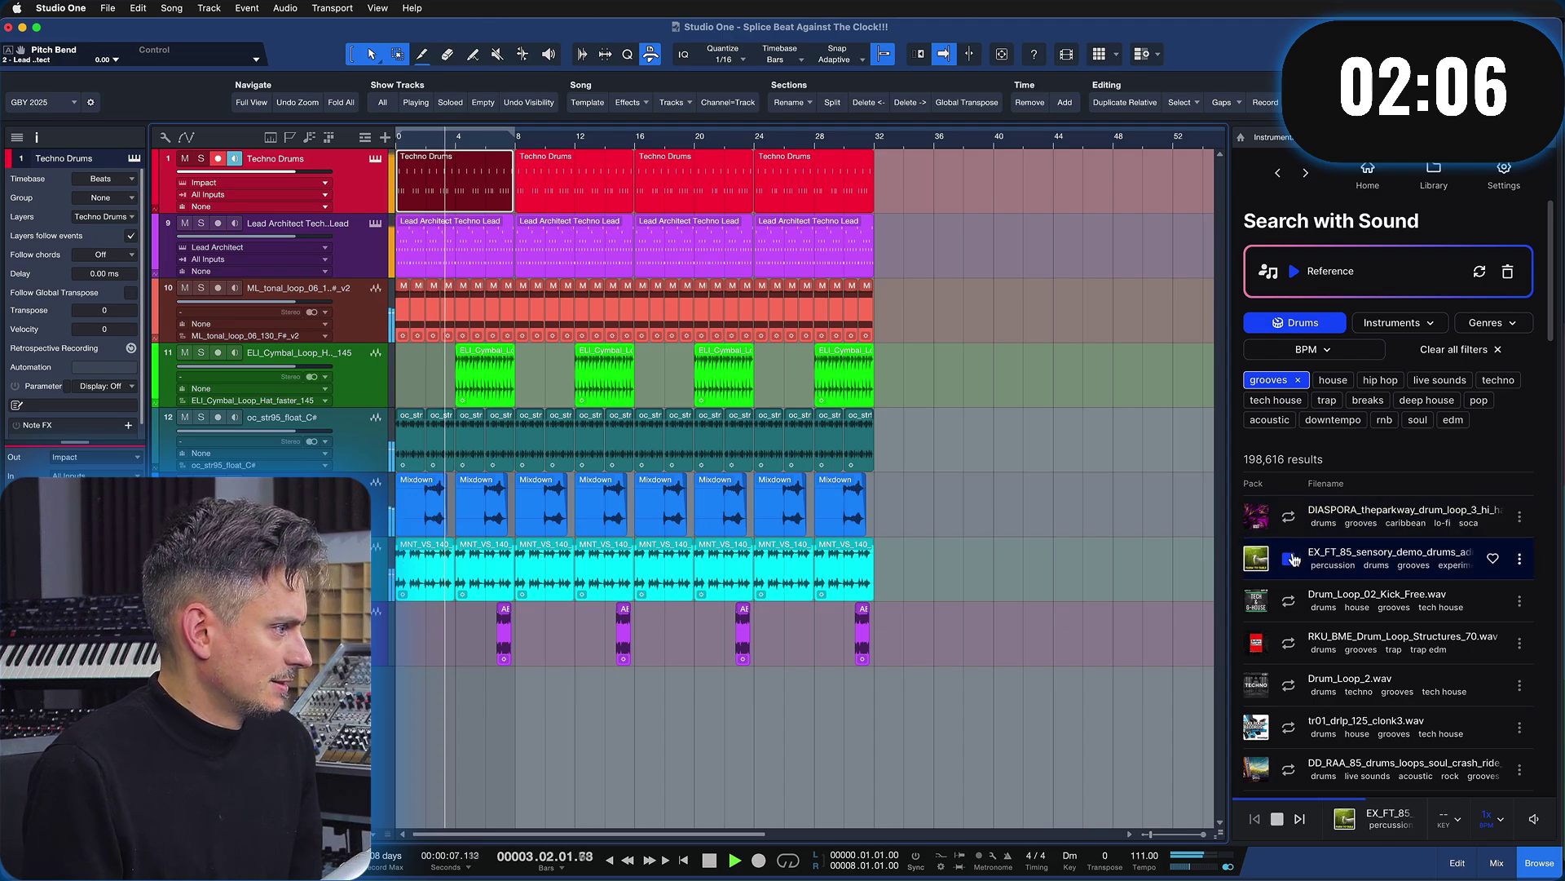
pyautogui.click(1288, 519)
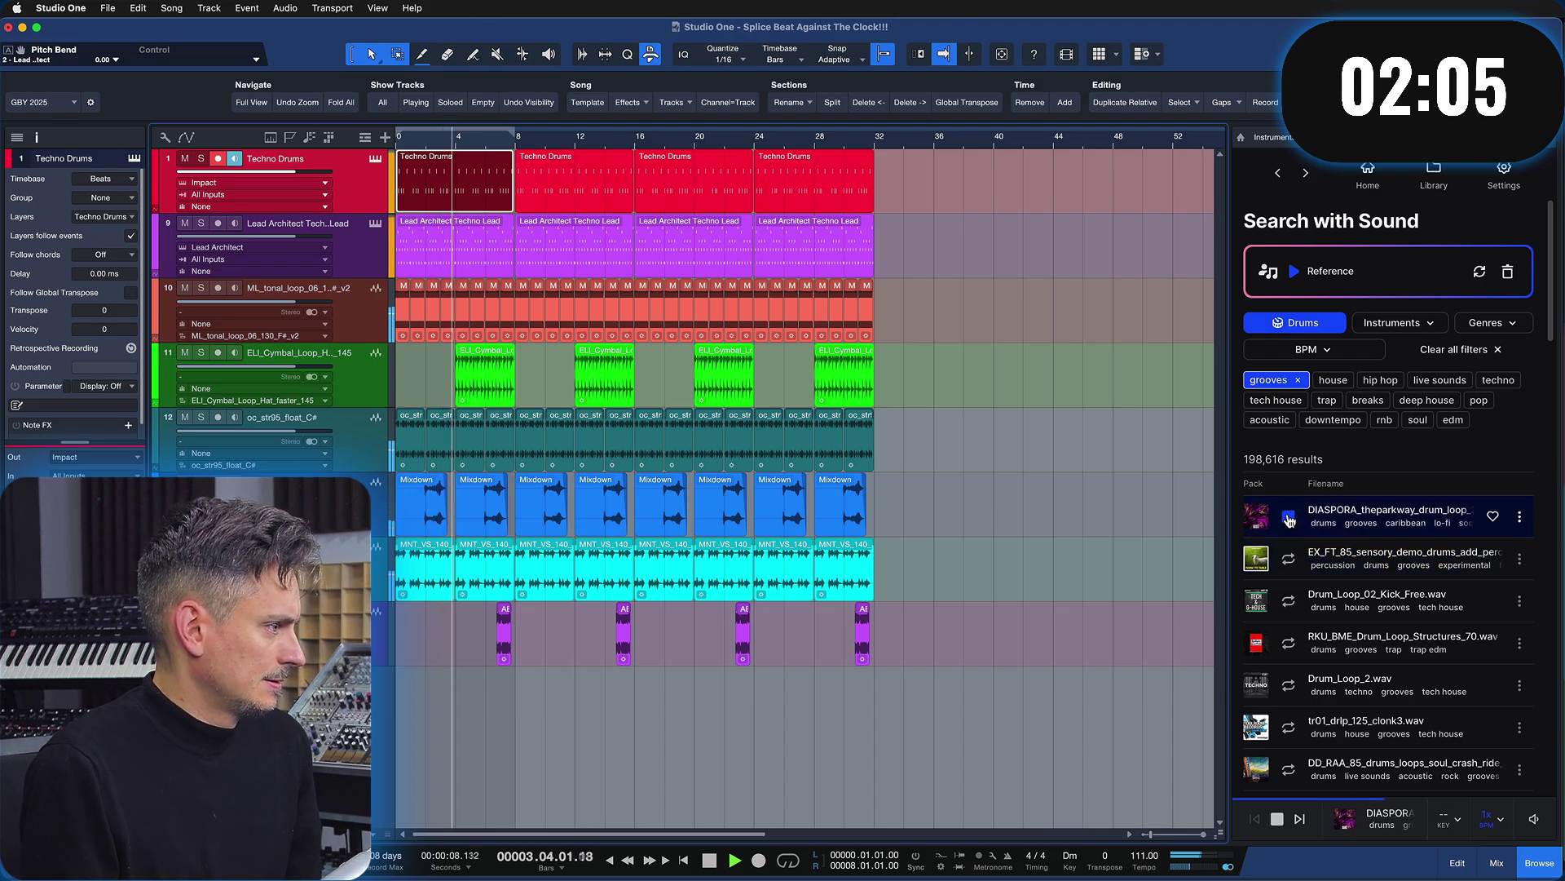
pyautogui.click(1288, 600)
pyautogui.click(1291, 645)
pyautogui.click(1288, 685)
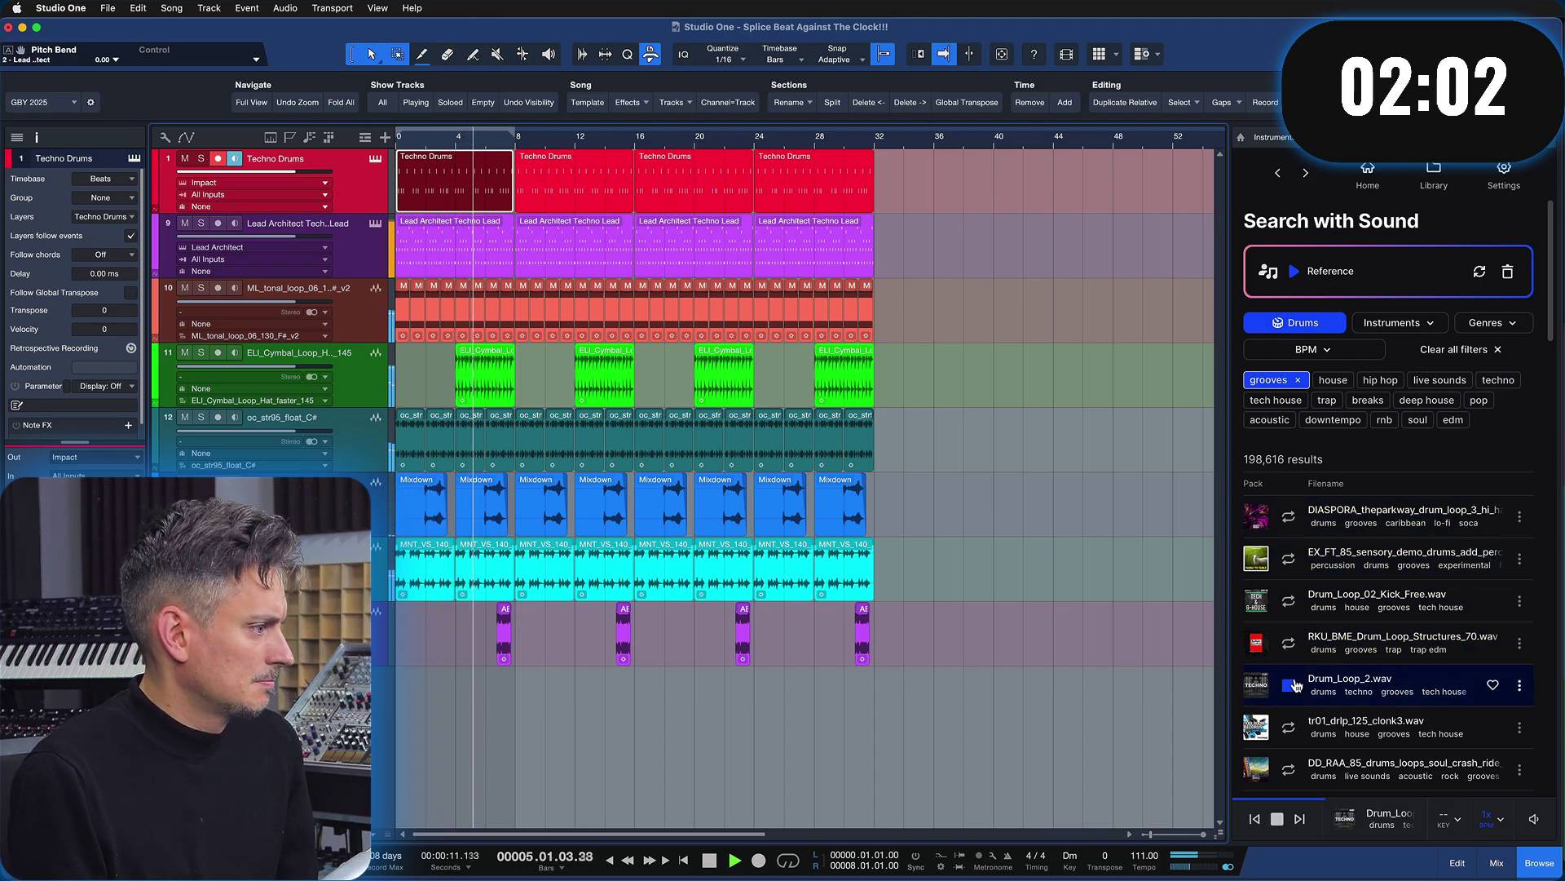
pyautogui.click(1288, 727)
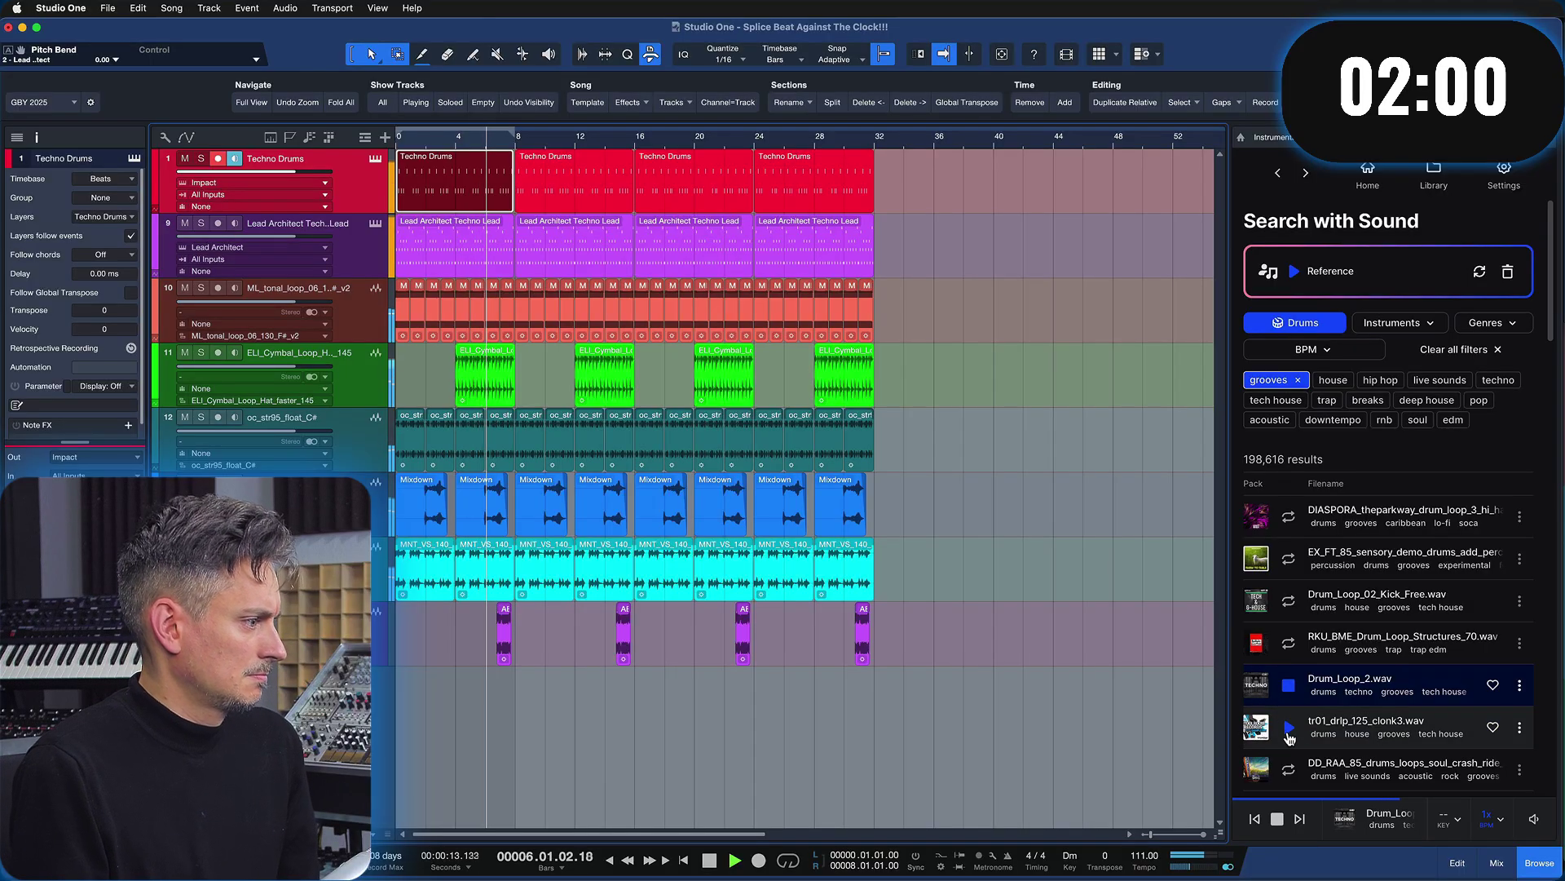
pyautogui.click(1289, 769)
# Audition further groove loops down the results, including SS_GT_120_drum_loop_drip_full.wav, BT_Full_Drum_Loop_145_11_Gm.wav and the DD_HR_189 ride loop
pyautogui.scroll(-5, 1291, 733)
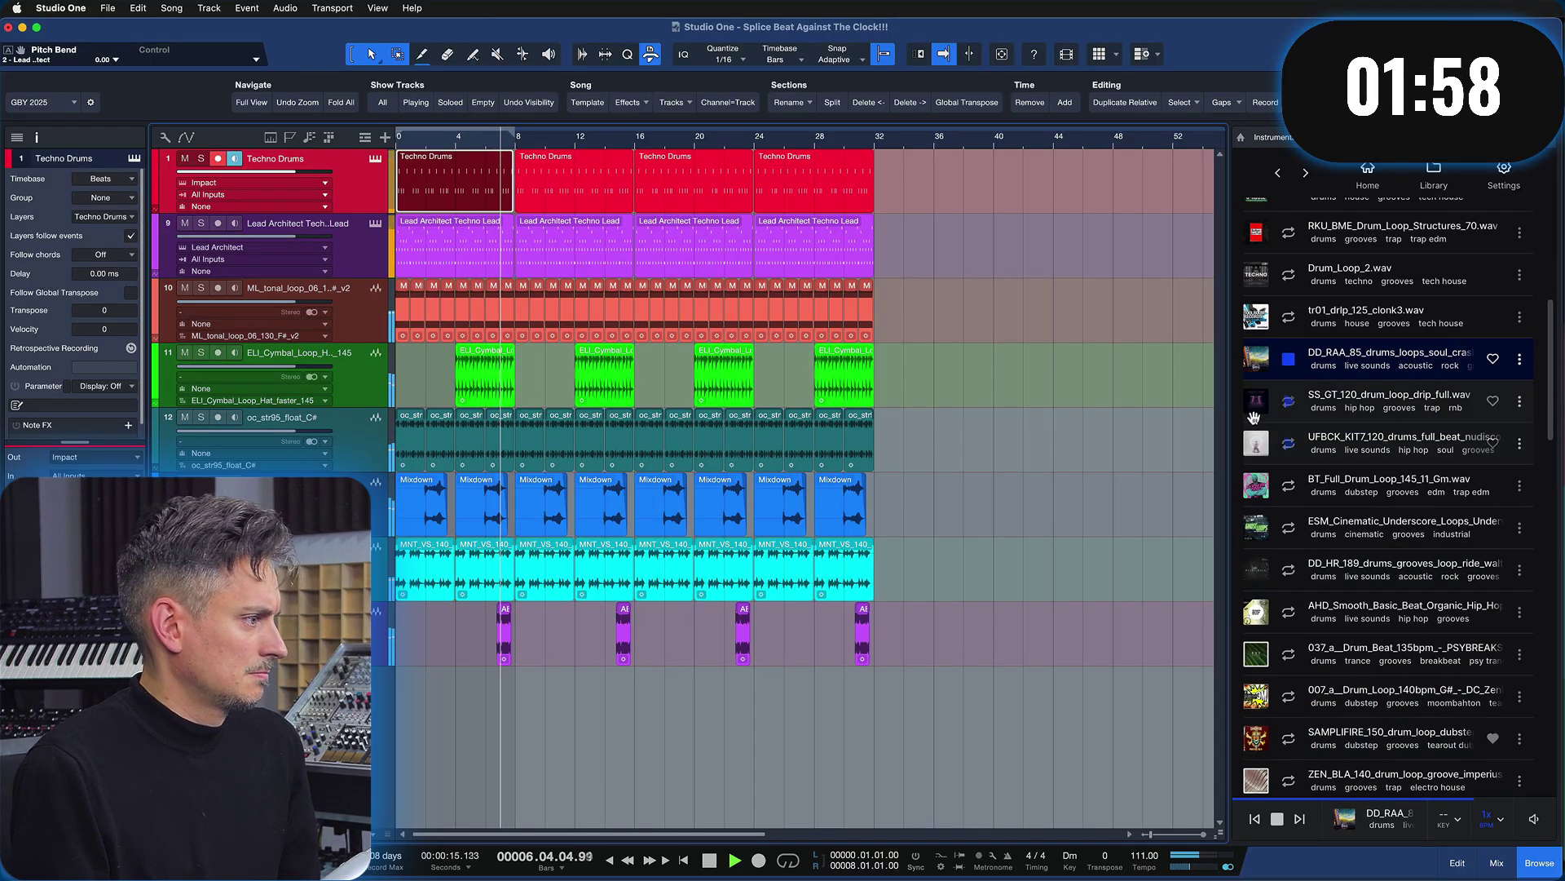
pyautogui.click(1289, 443)
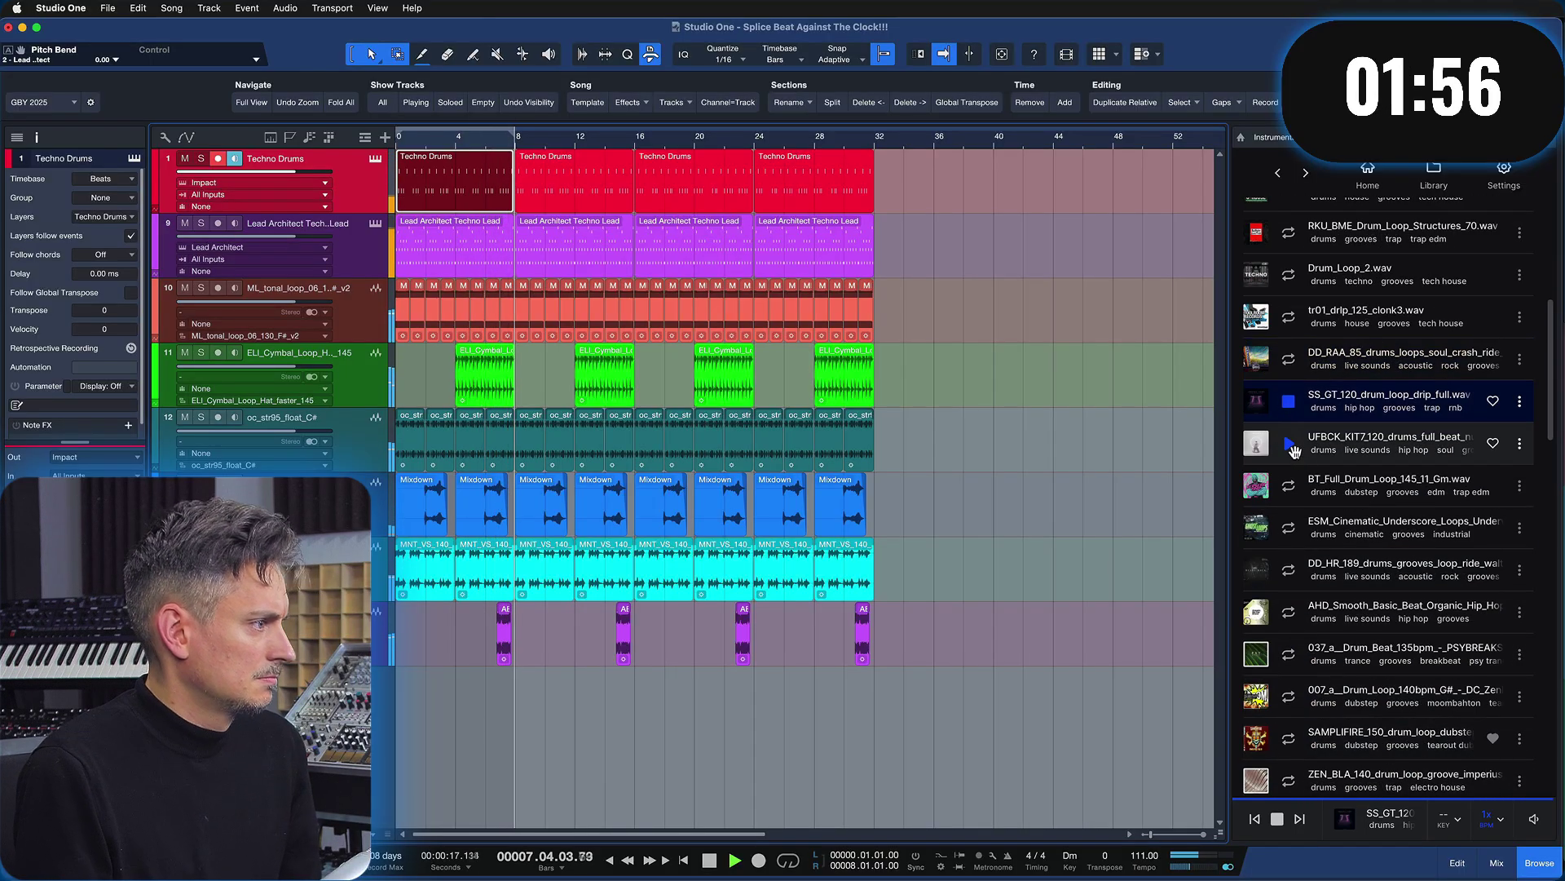
pyautogui.click(1288, 485)
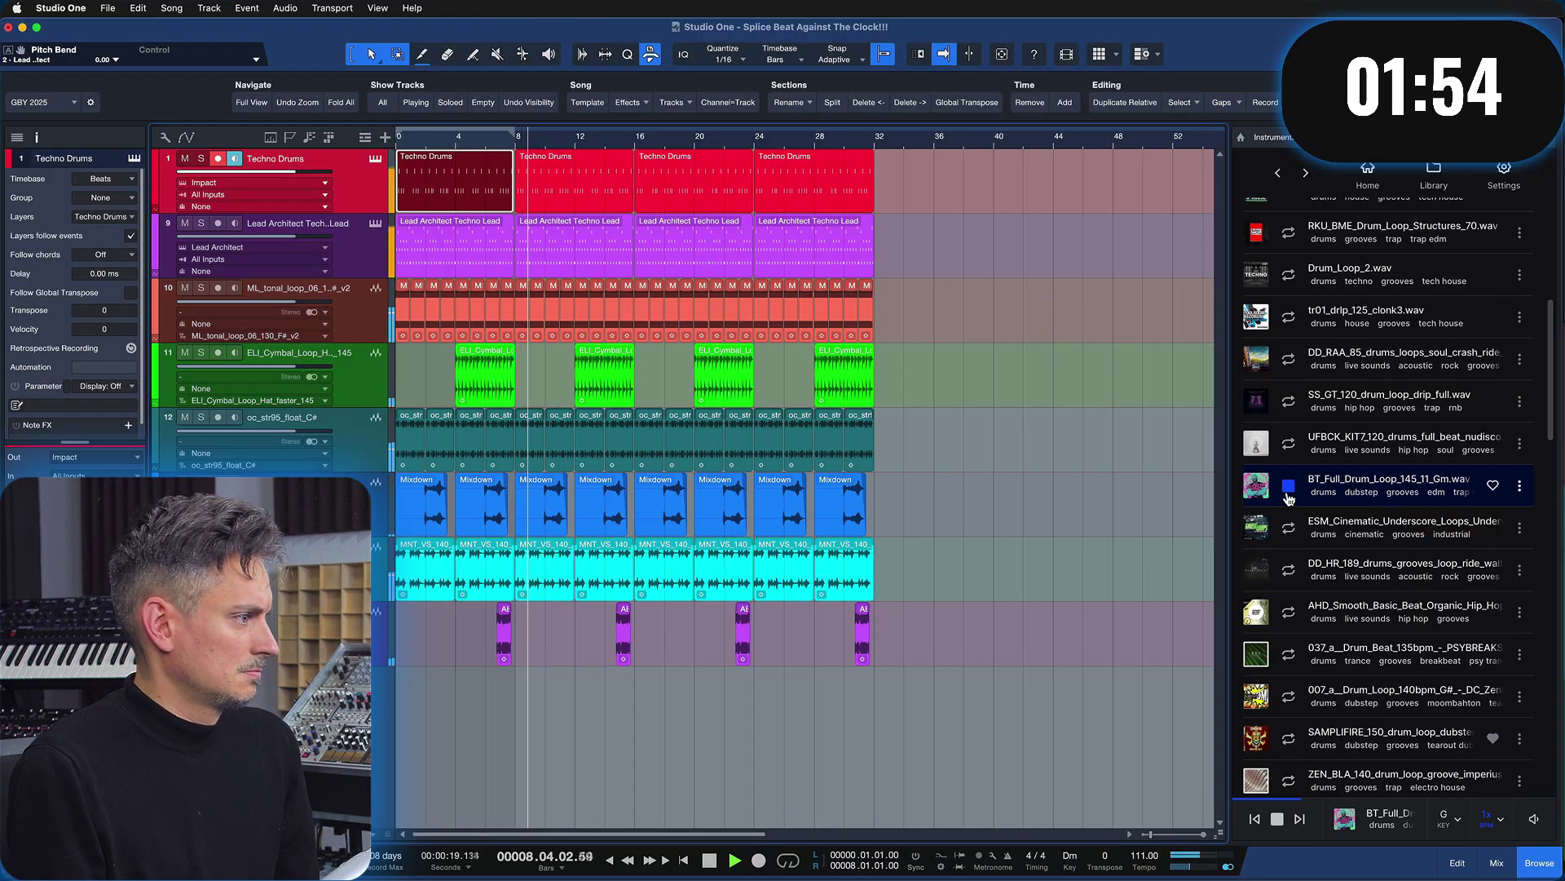
pyautogui.click(1289, 570)
pyautogui.scroll(4, 1323, 403)
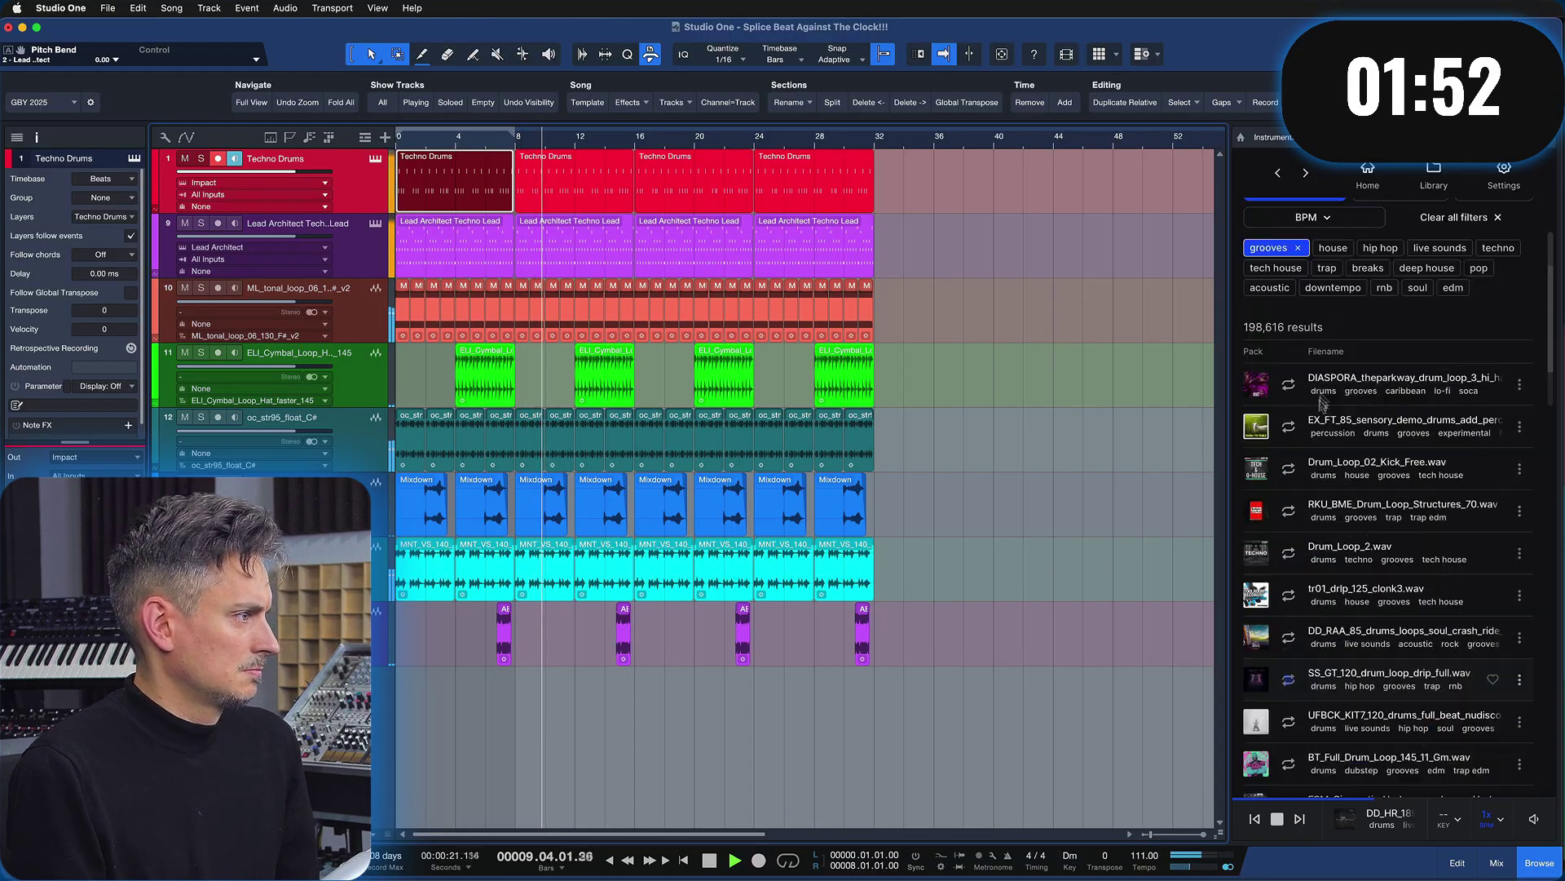
pyautogui.scroll(2, 1323, 403)
# Set the loop timestretch to 2x and place EX_FT_85_sensory_demo_drums_add_perc.wav on a new track at bar 8
pyautogui.click(1449, 818)
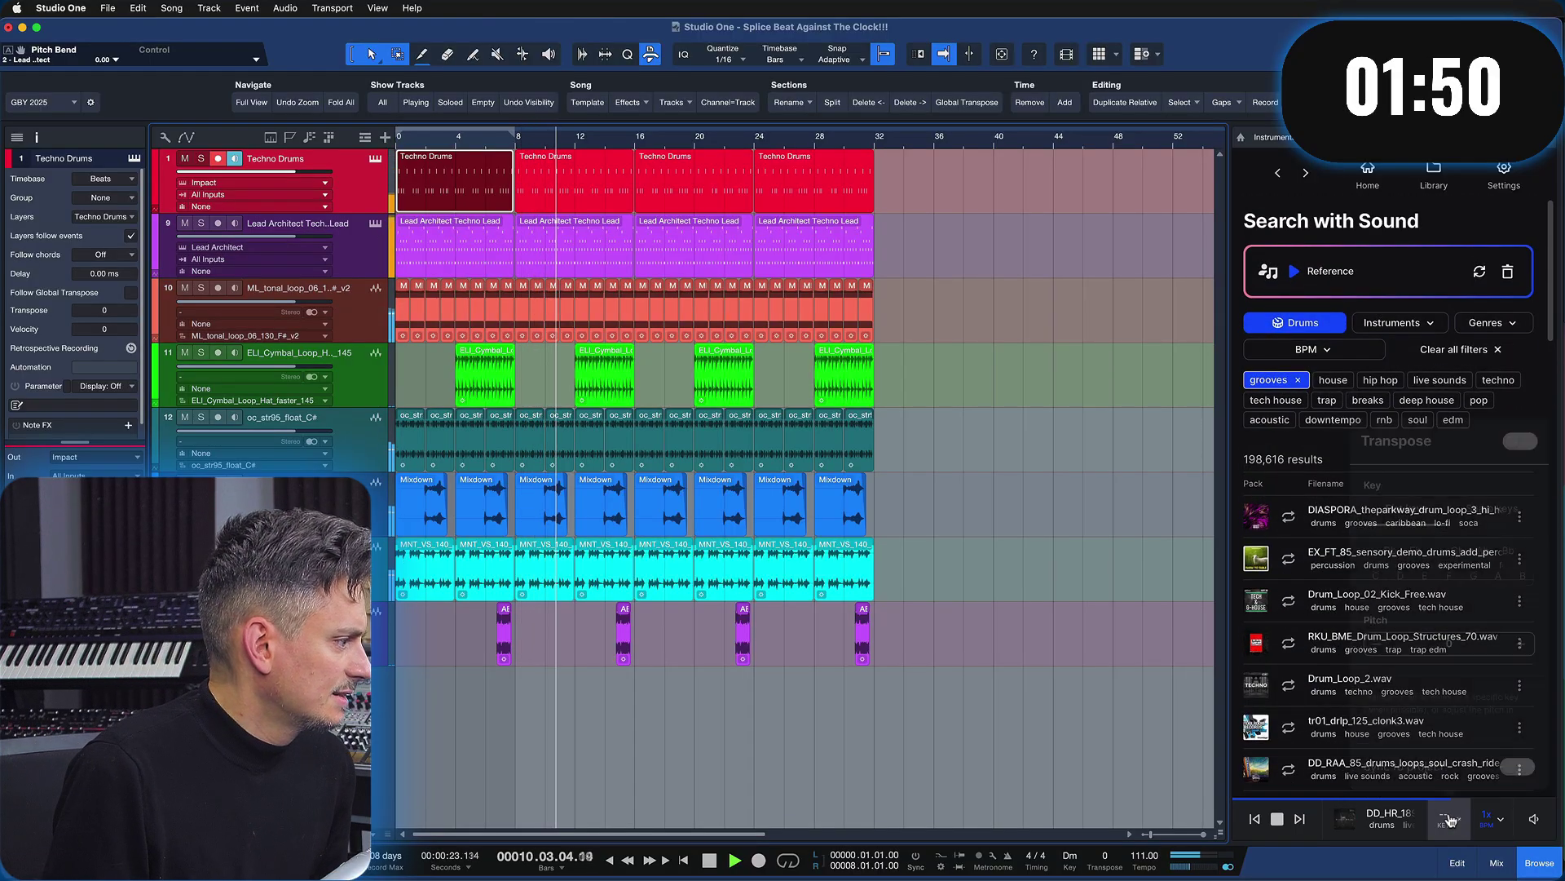
pyautogui.click(1488, 819)
pyautogui.click(1513, 695)
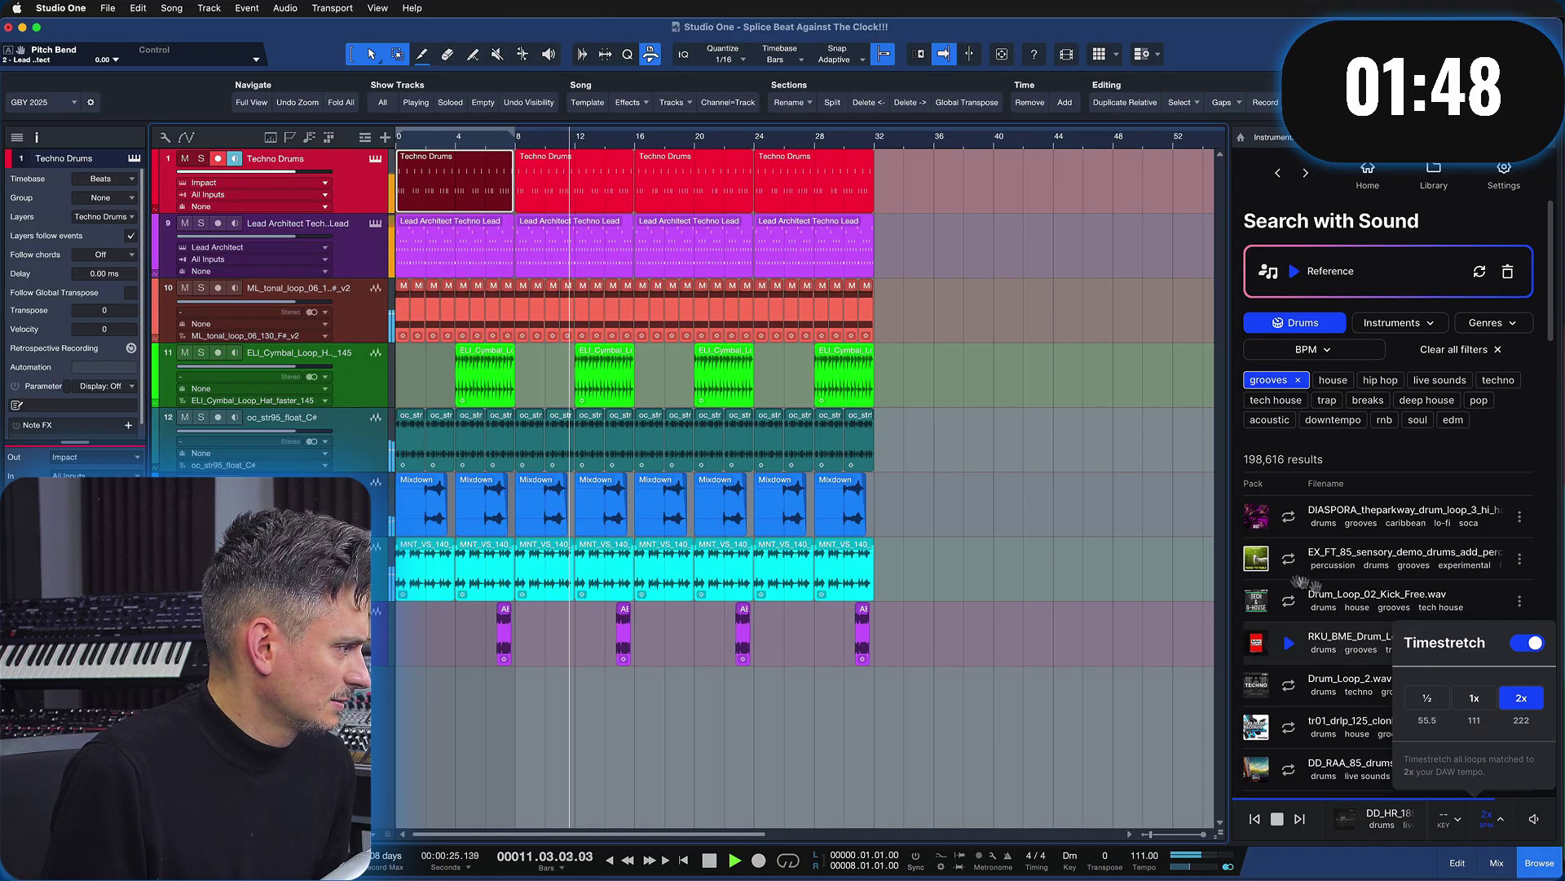
pyautogui.click(1288, 559)
pyautogui.moveTo(1286, 563); pyautogui.dragTo(561, 710)
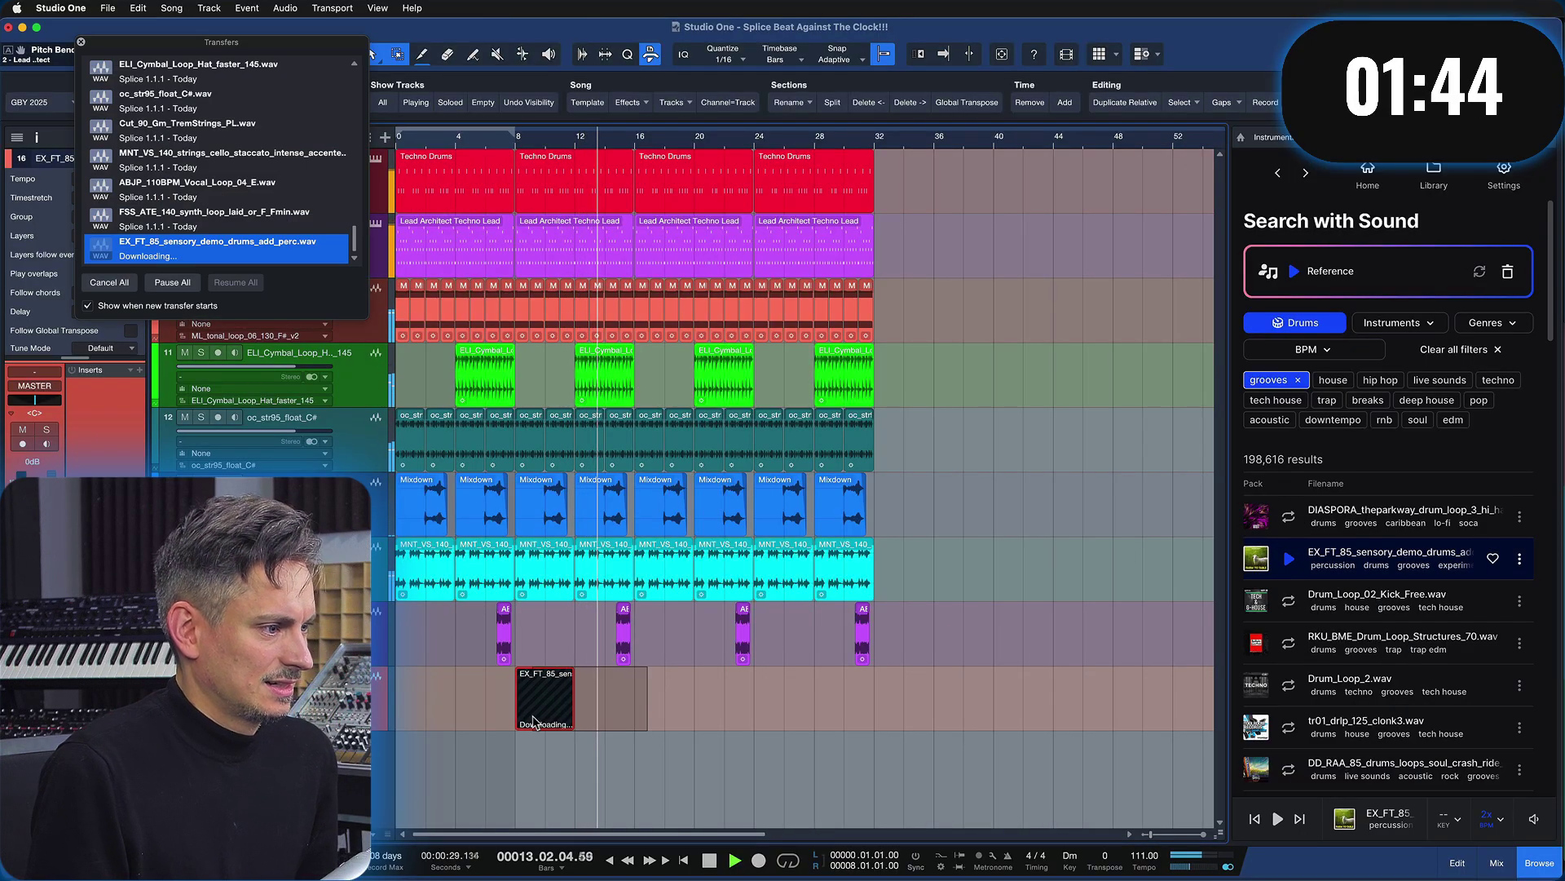
pyautogui.moveTo(701, 707); pyautogui.dragTo(451, 714)
# Duplicate the EX_FT_85 percussion loop five times so it fills bars 8 to 32, select all copies, and close the transfers window
pyautogui.press('d')
pyautogui.press('d')
pyautogui.press('d')
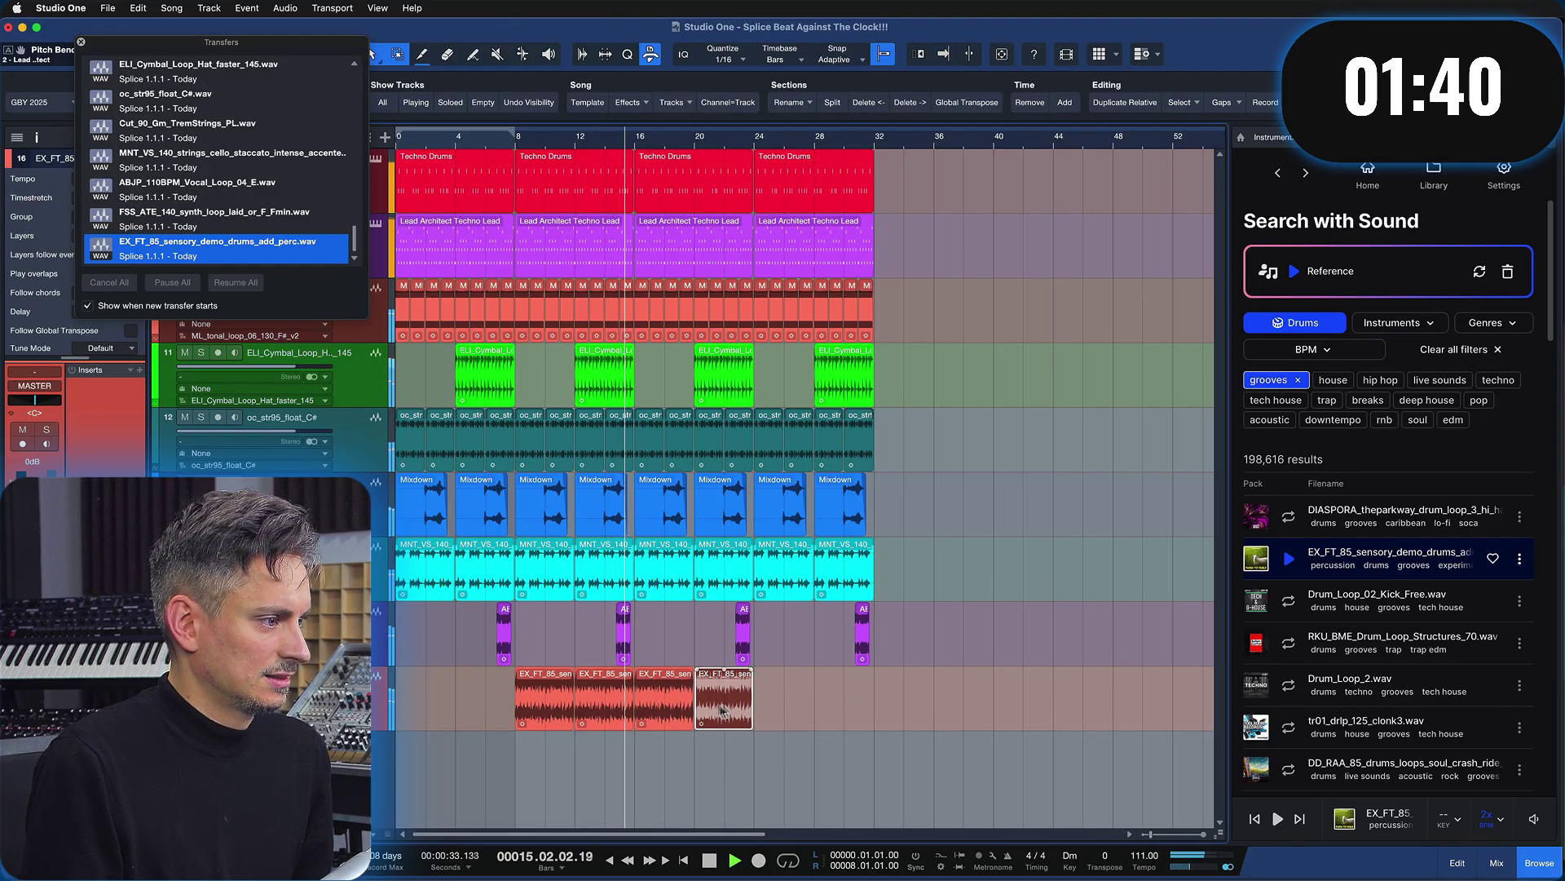
pyautogui.press('space')
pyautogui.press('d')
pyautogui.press('d')
pyautogui.moveTo(930, 711); pyautogui.dragTo(536, 693)
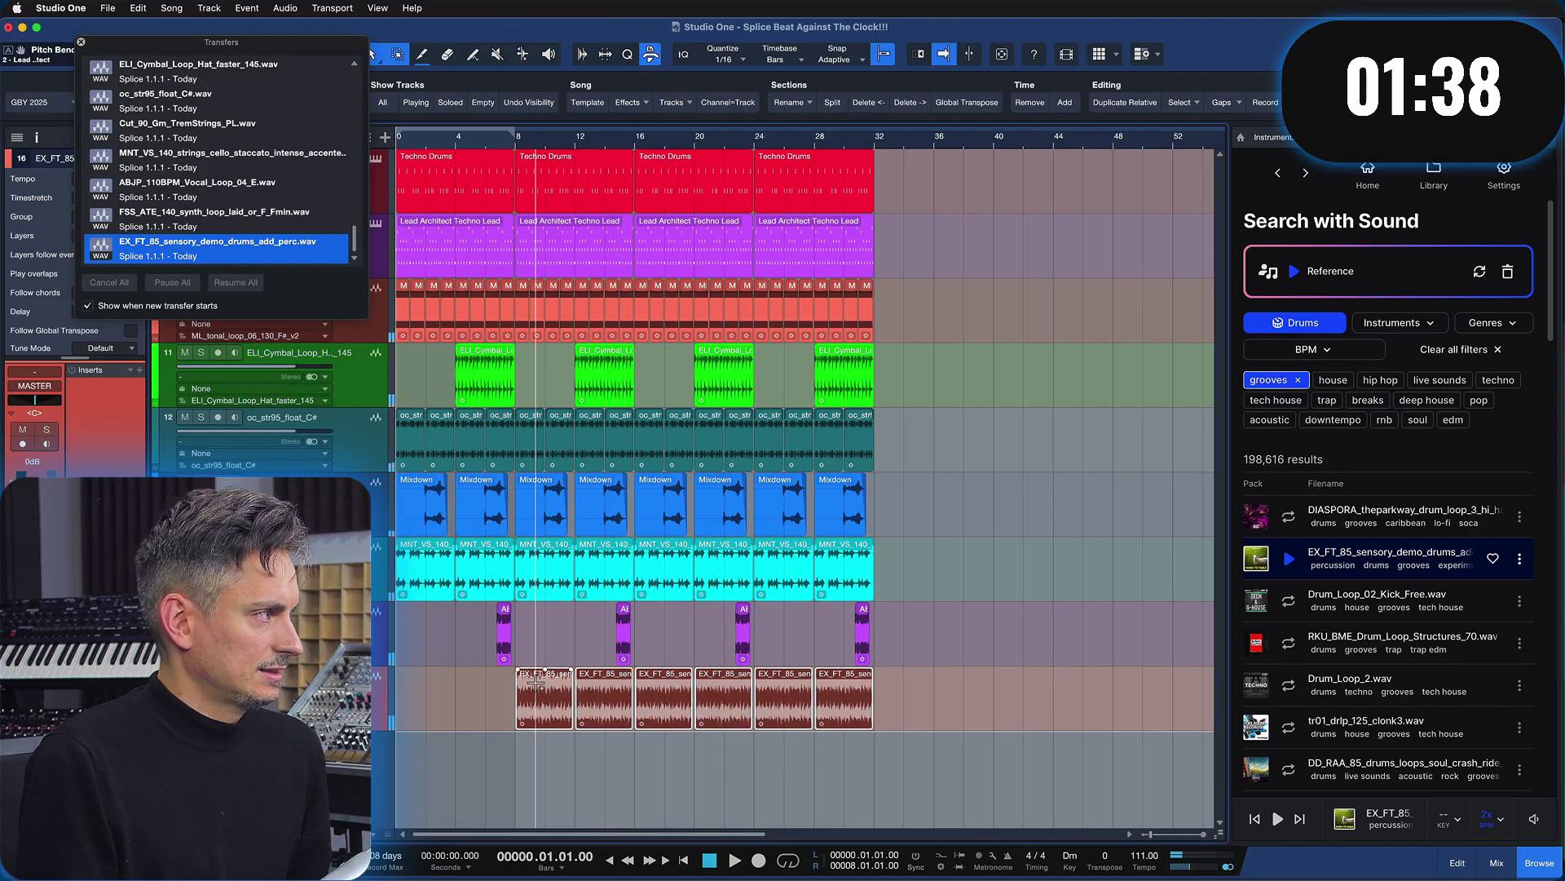
pyautogui.click(81, 42)
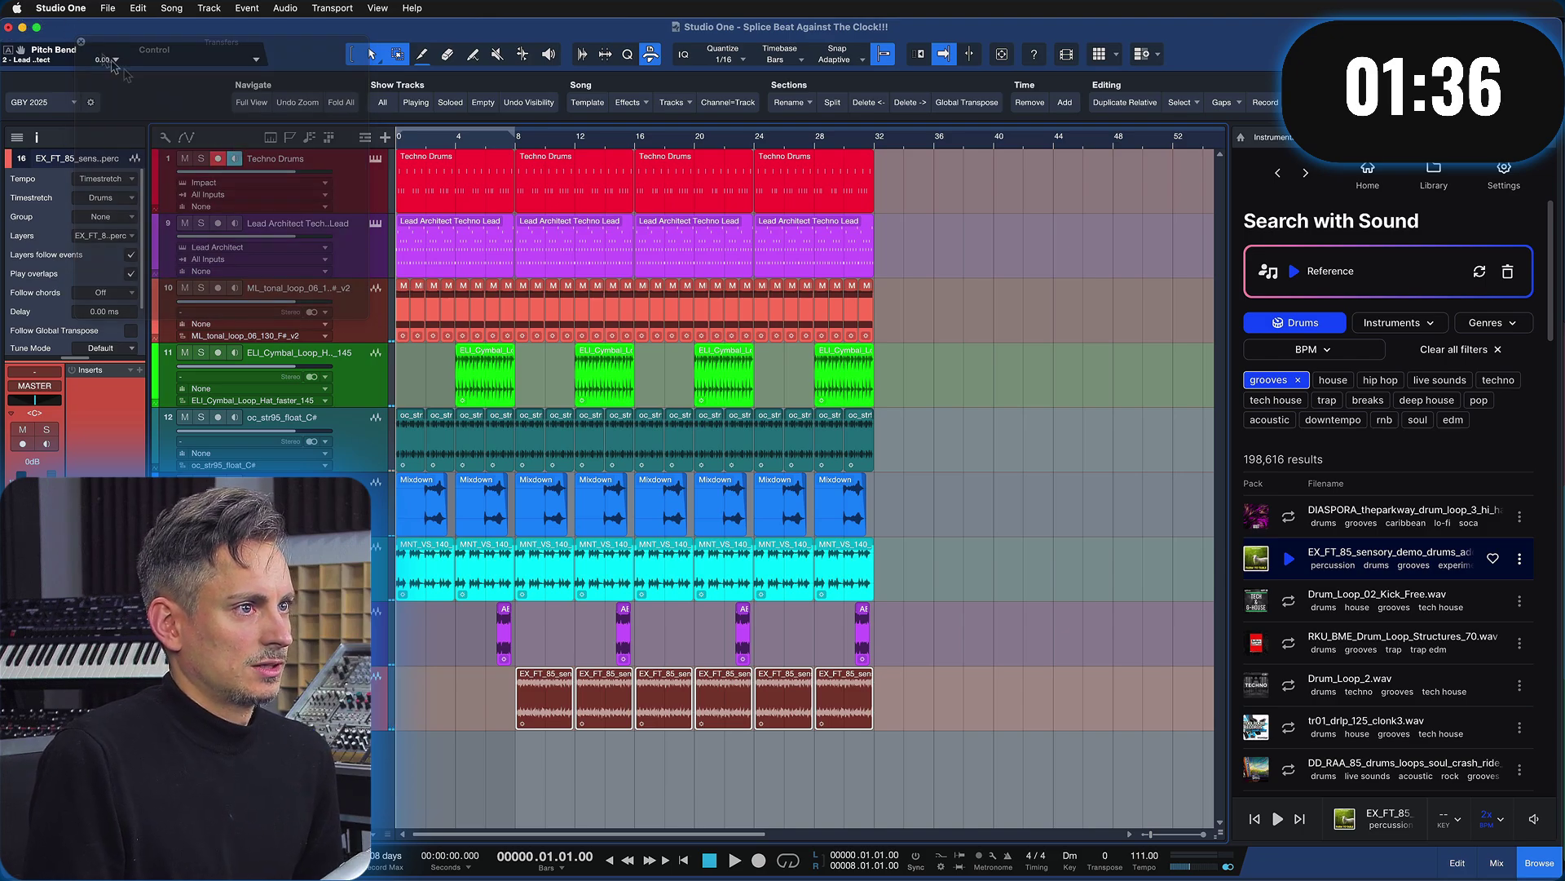
# Duplicate the Techno Drums track without its events and insert a pattern at the start with Hat 2 on all 16 steps
pyautogui.click(363, 188)
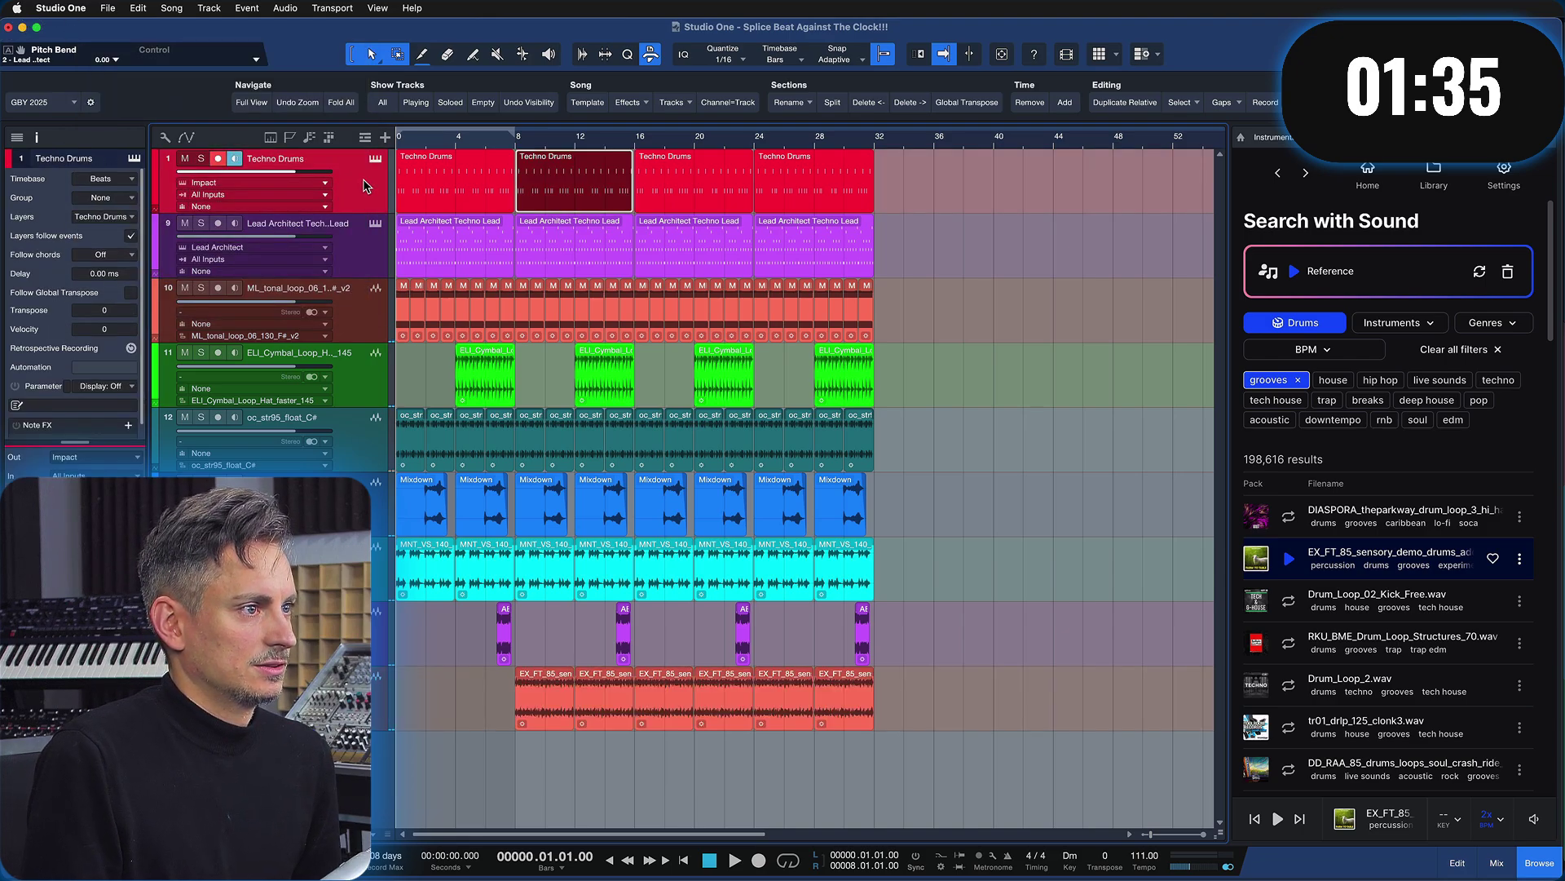
pyautogui.click(371, 223)
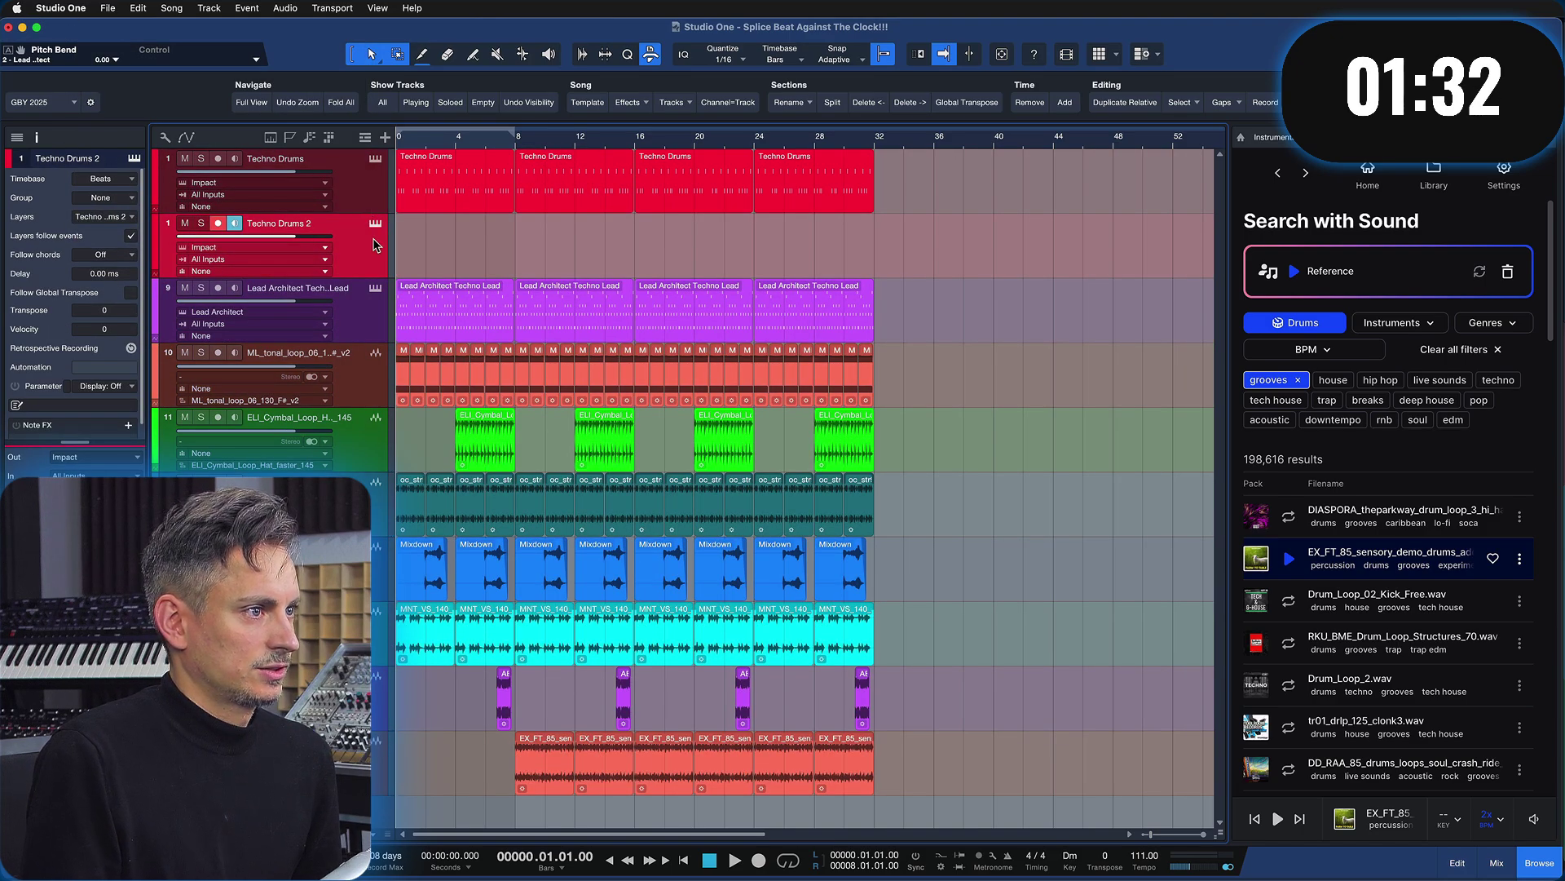
pyautogui.press('super+shift+p')
pyautogui.doubleClick(433, 261)
pyautogui.press('space')
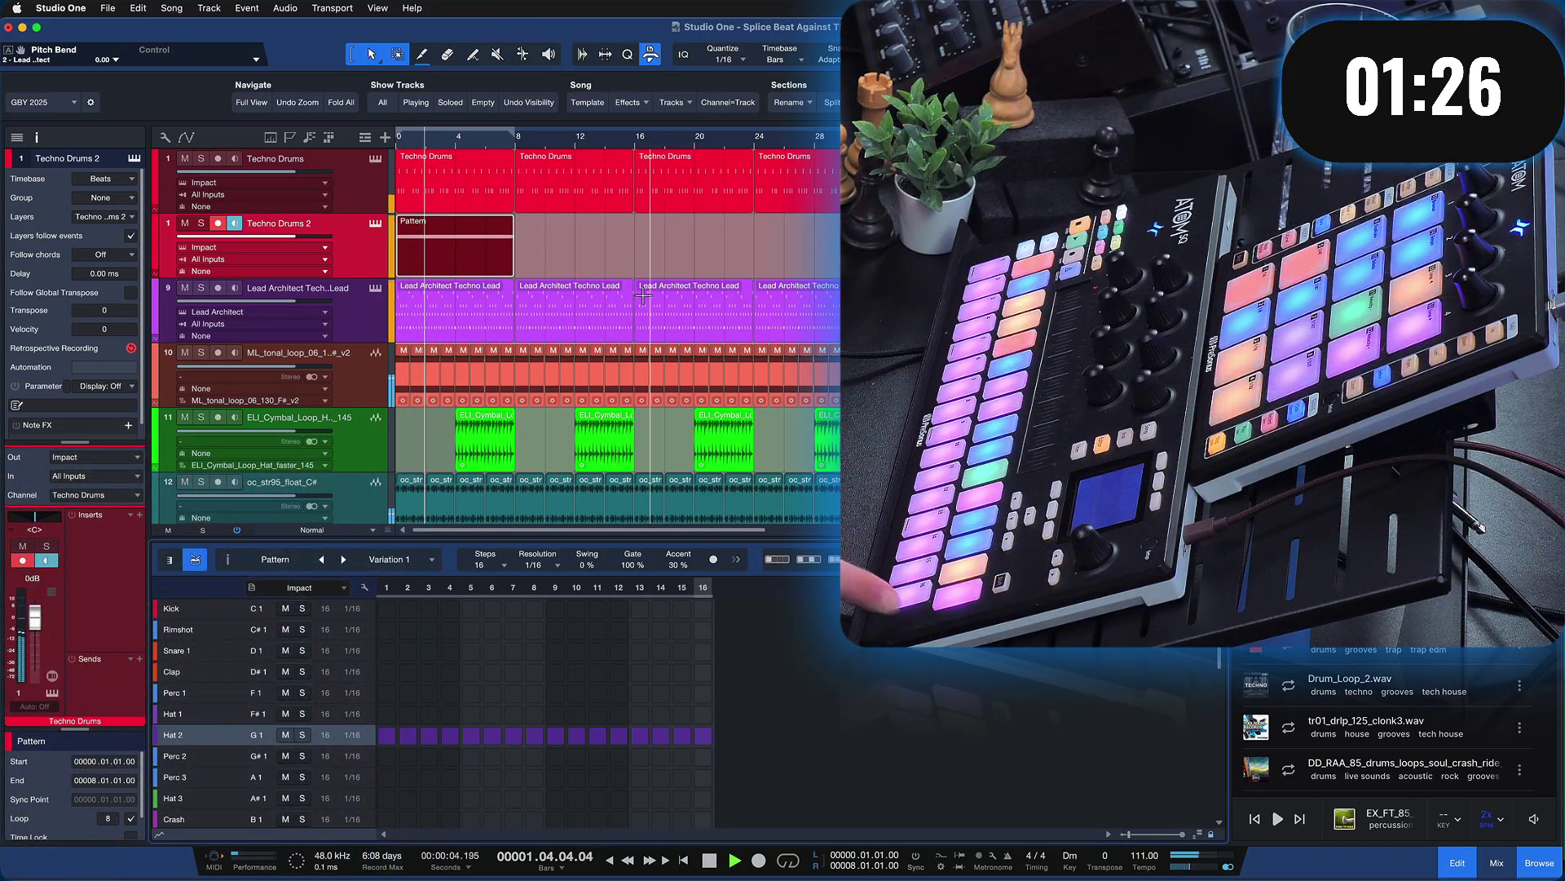
# Duplicate the hat pattern three times so it runs to bar 32, and select all four patterns
pyautogui.click(481, 265)
pyautogui.press('d')
pyautogui.press('d')
pyautogui.press('d')
pyautogui.moveTo(941, 259); pyautogui.dragTo(466, 260)
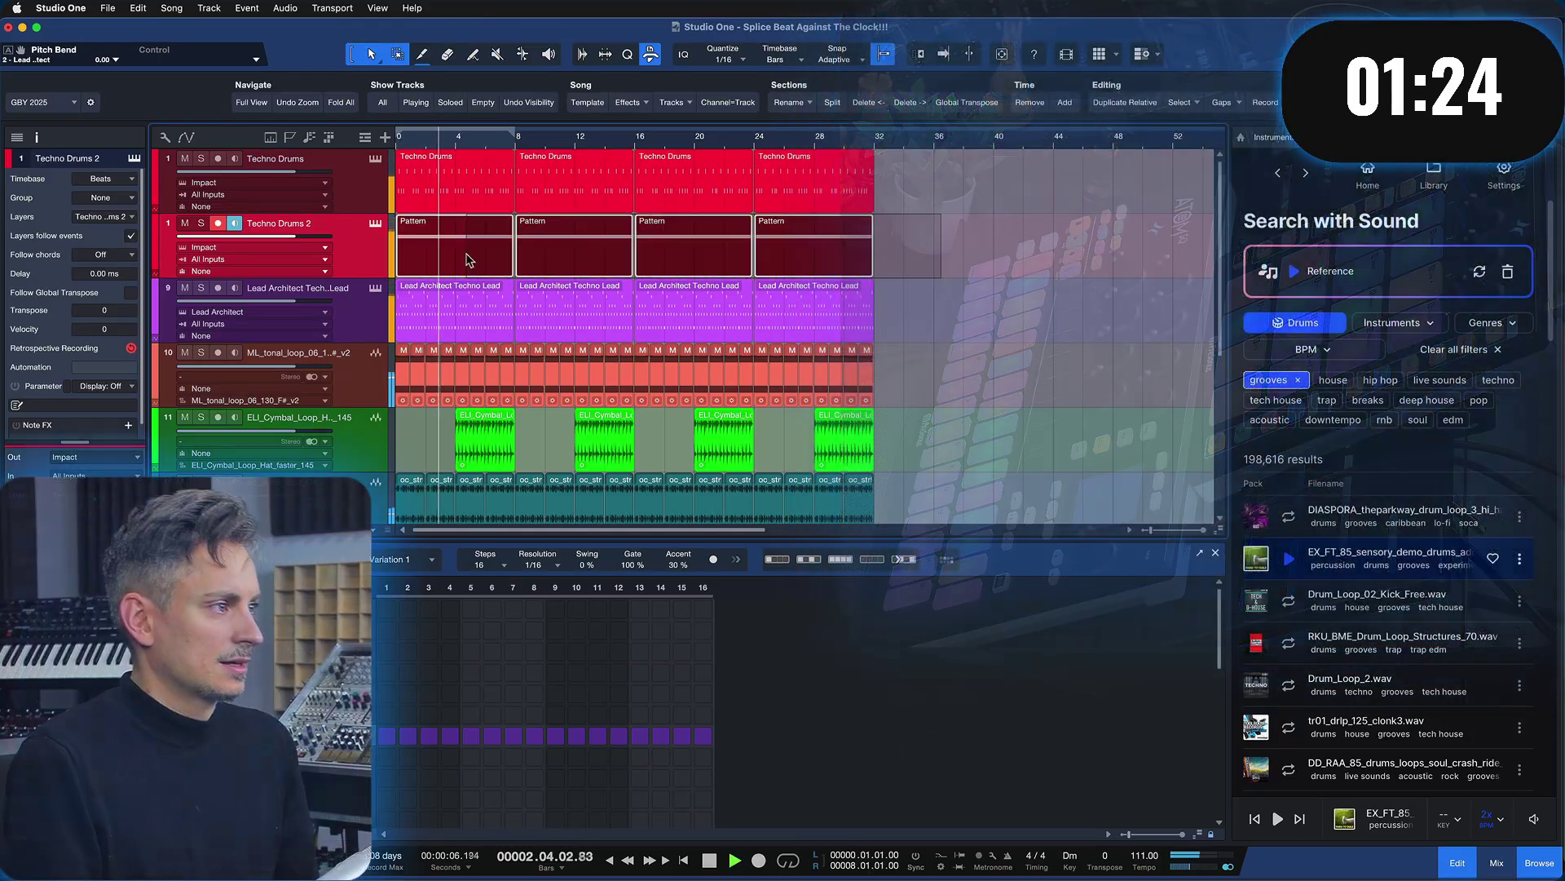
# Set the Hat 2 steps' probability to 58% and their repeats to 1 on steps 5 and 6 and 2 on step 8
pyautogui.press('a')
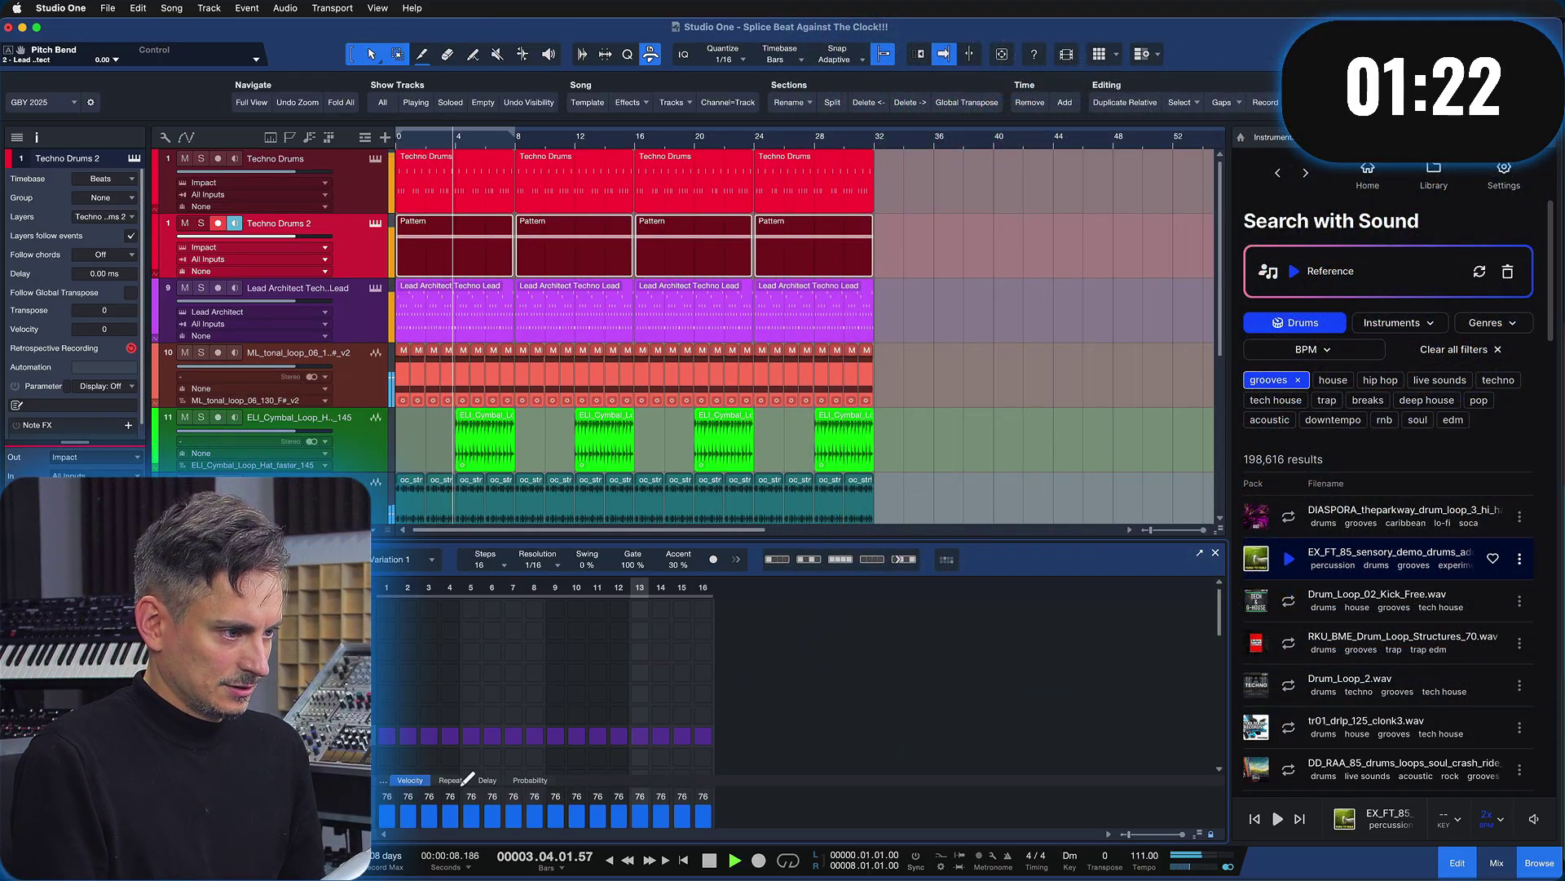
pyautogui.click(528, 781)
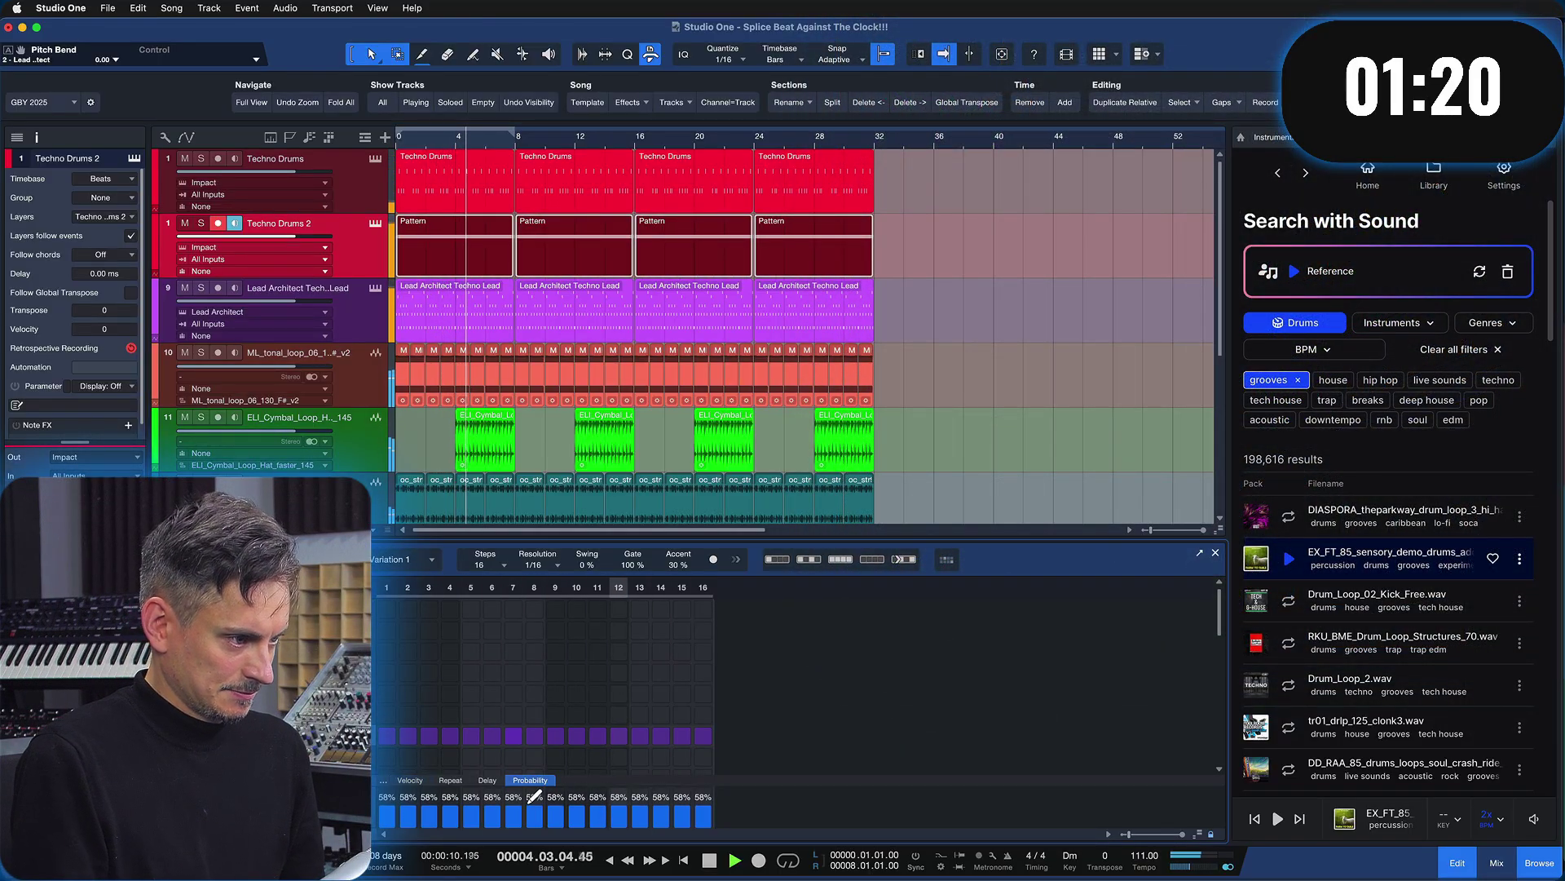
pyautogui.click(450, 780)
pyautogui.moveTo(471, 812); pyautogui.dragTo(492, 806)
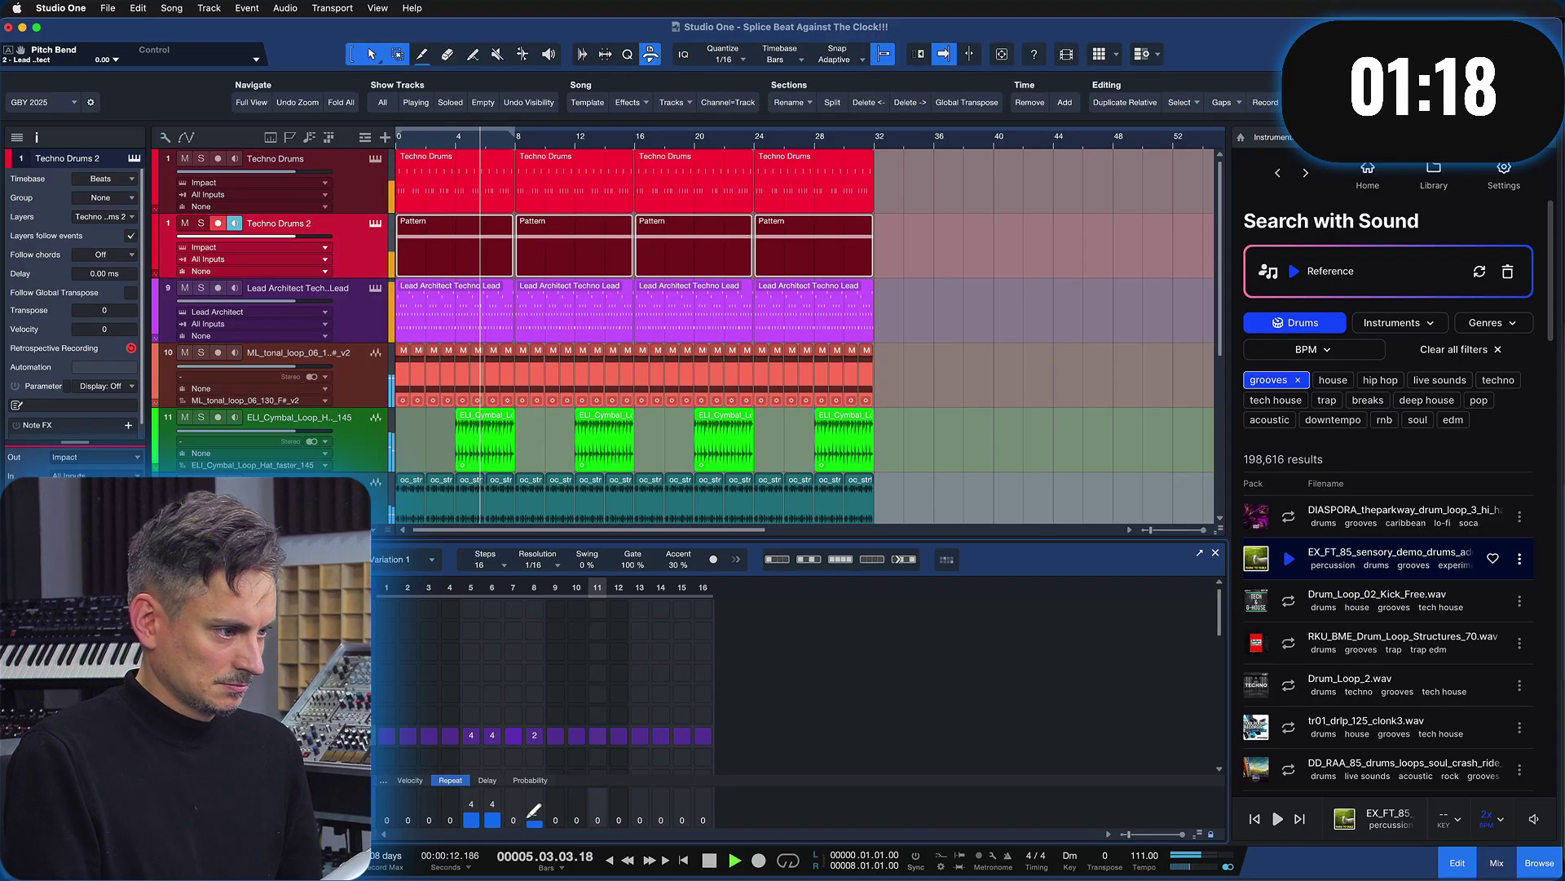
pyautogui.click(493, 810)
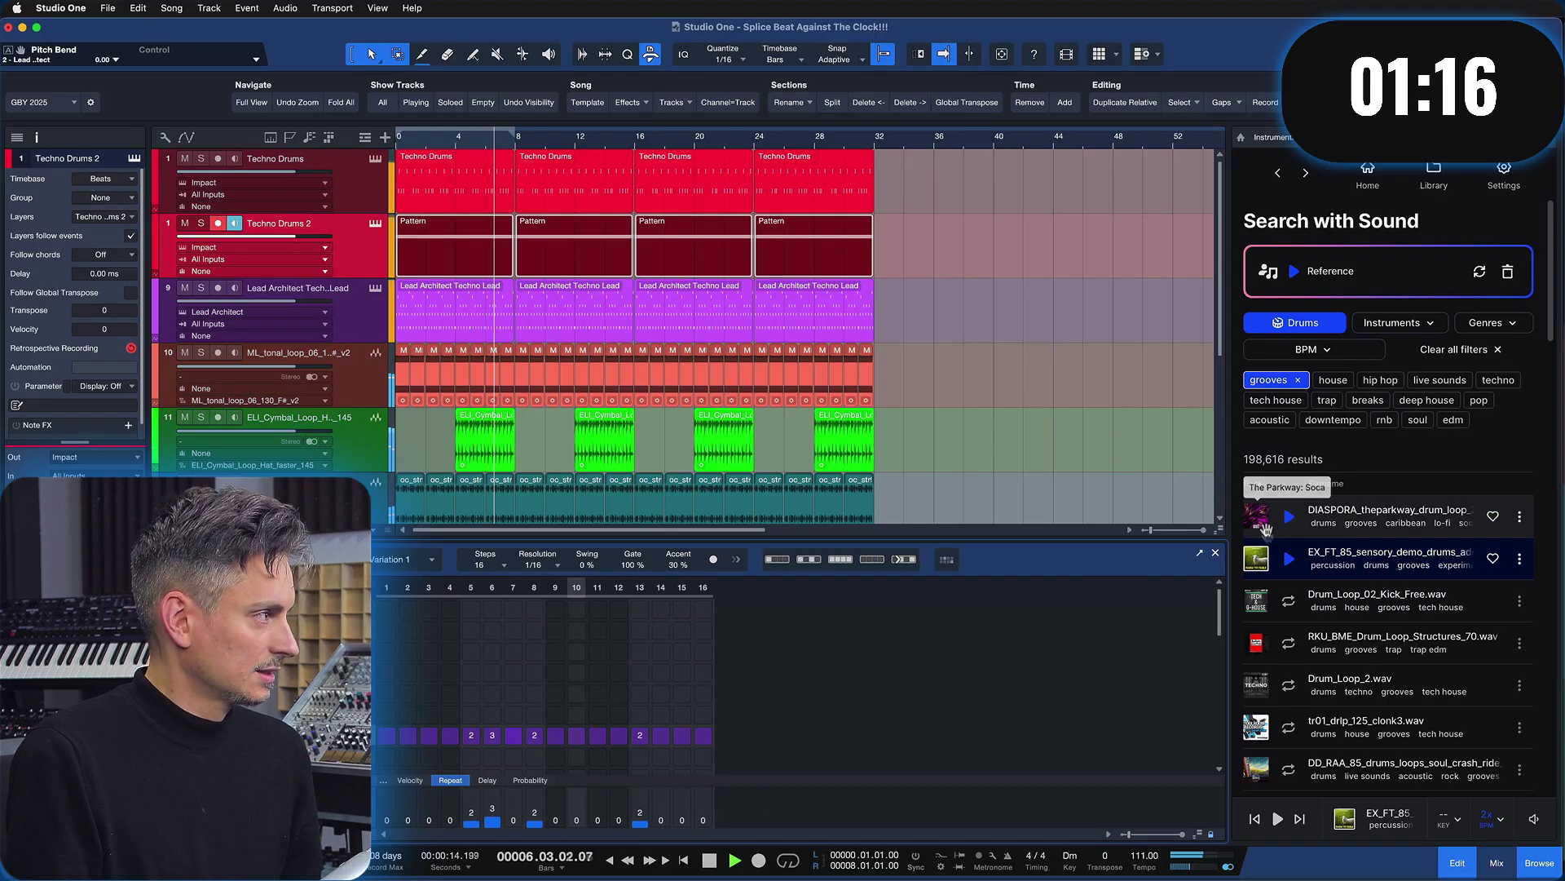
pyautogui.click(640, 815)
pyautogui.click(482, 816)
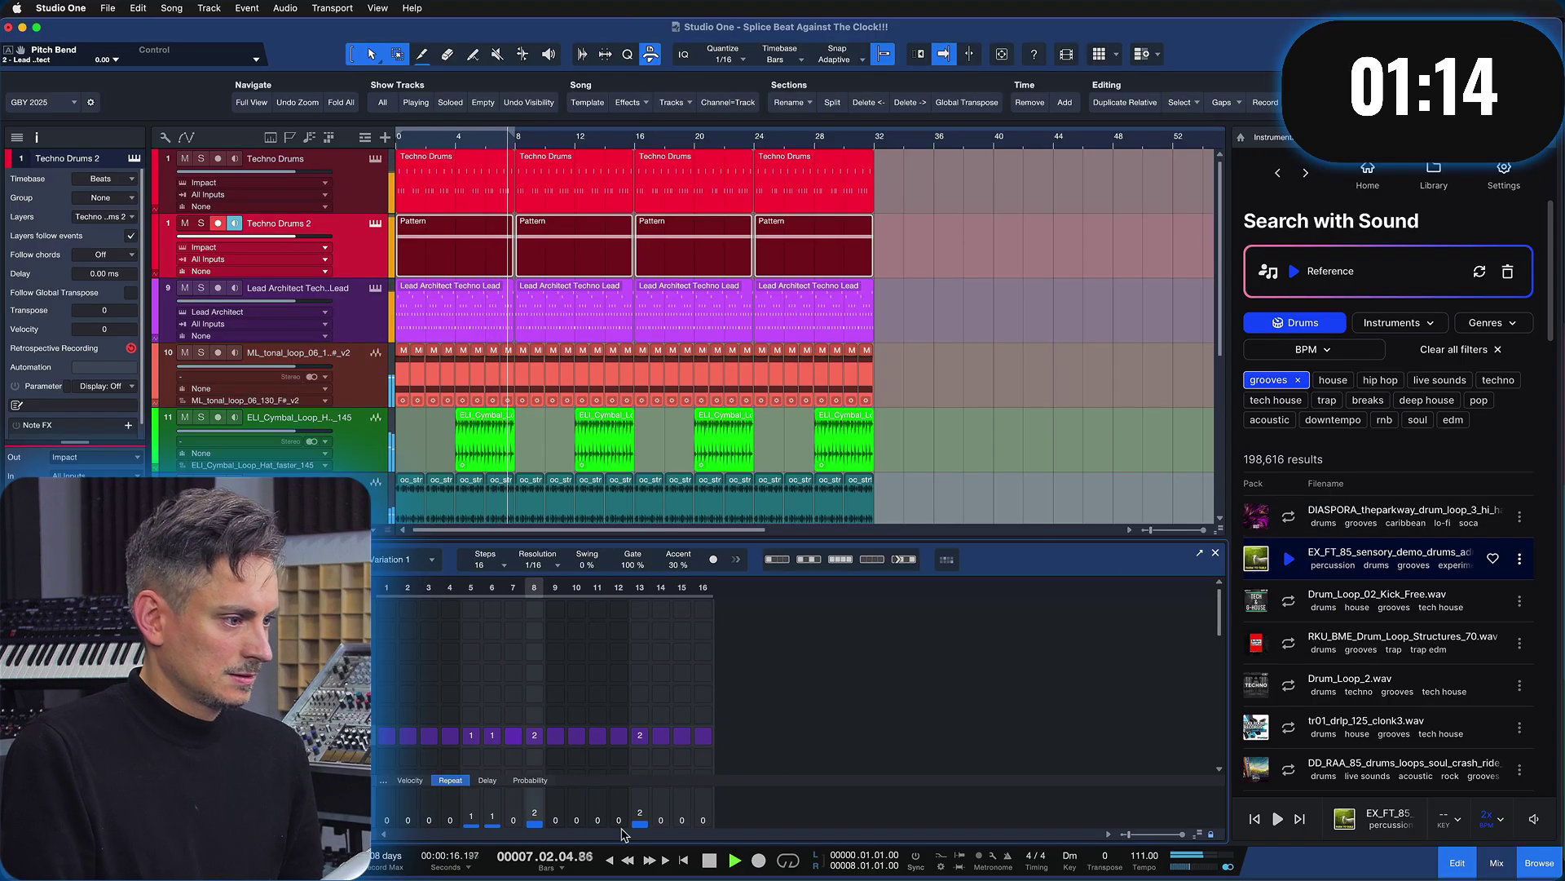
pyautogui.click(640, 825)
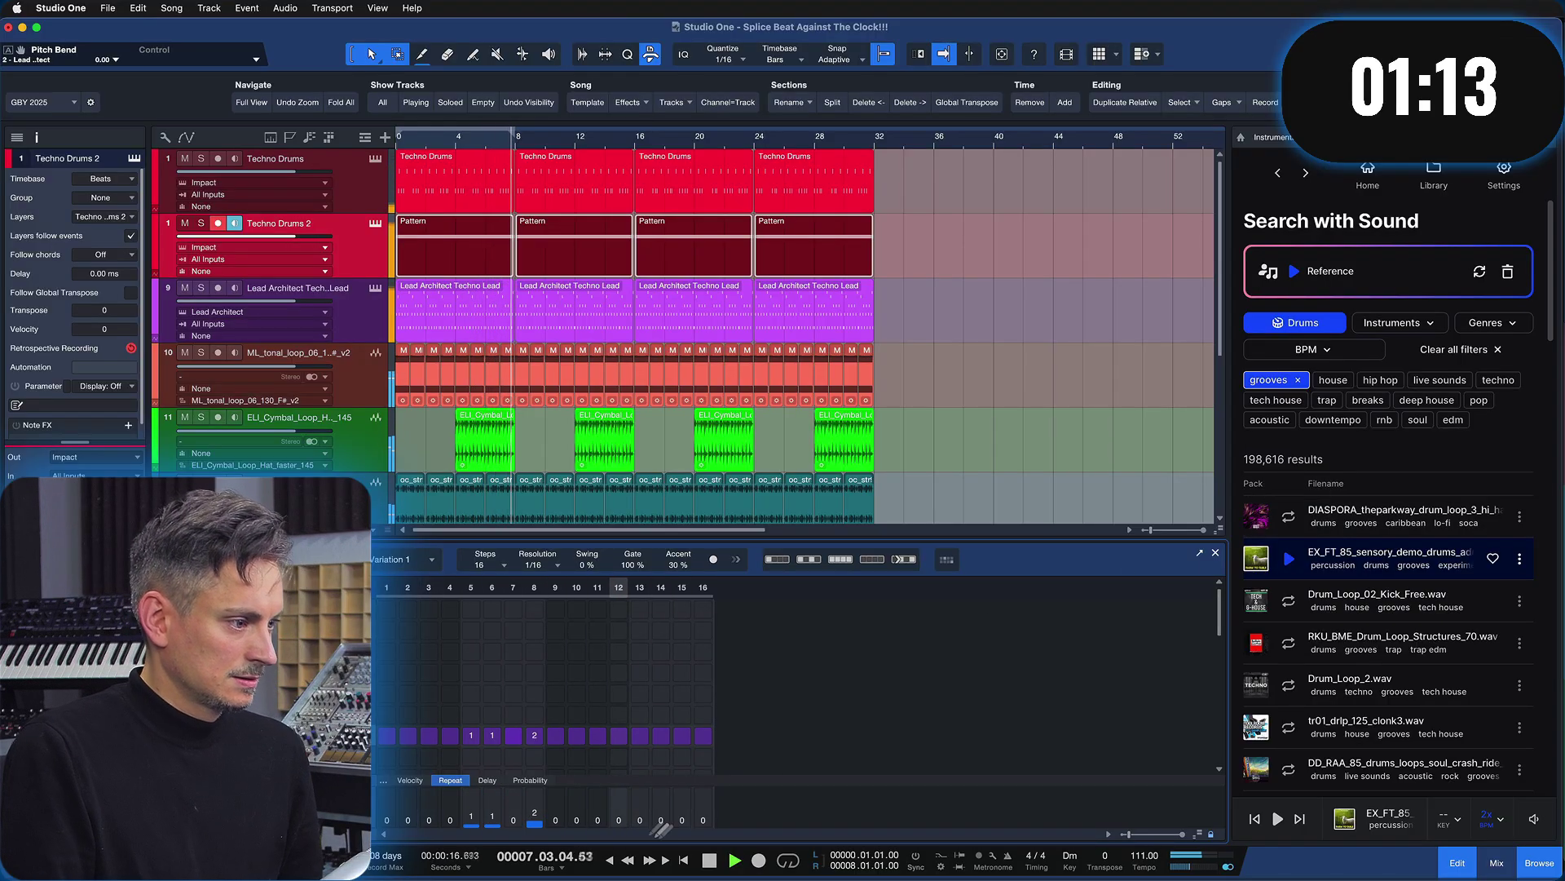
pyautogui.click(514, 824)
pyautogui.click(1215, 552)
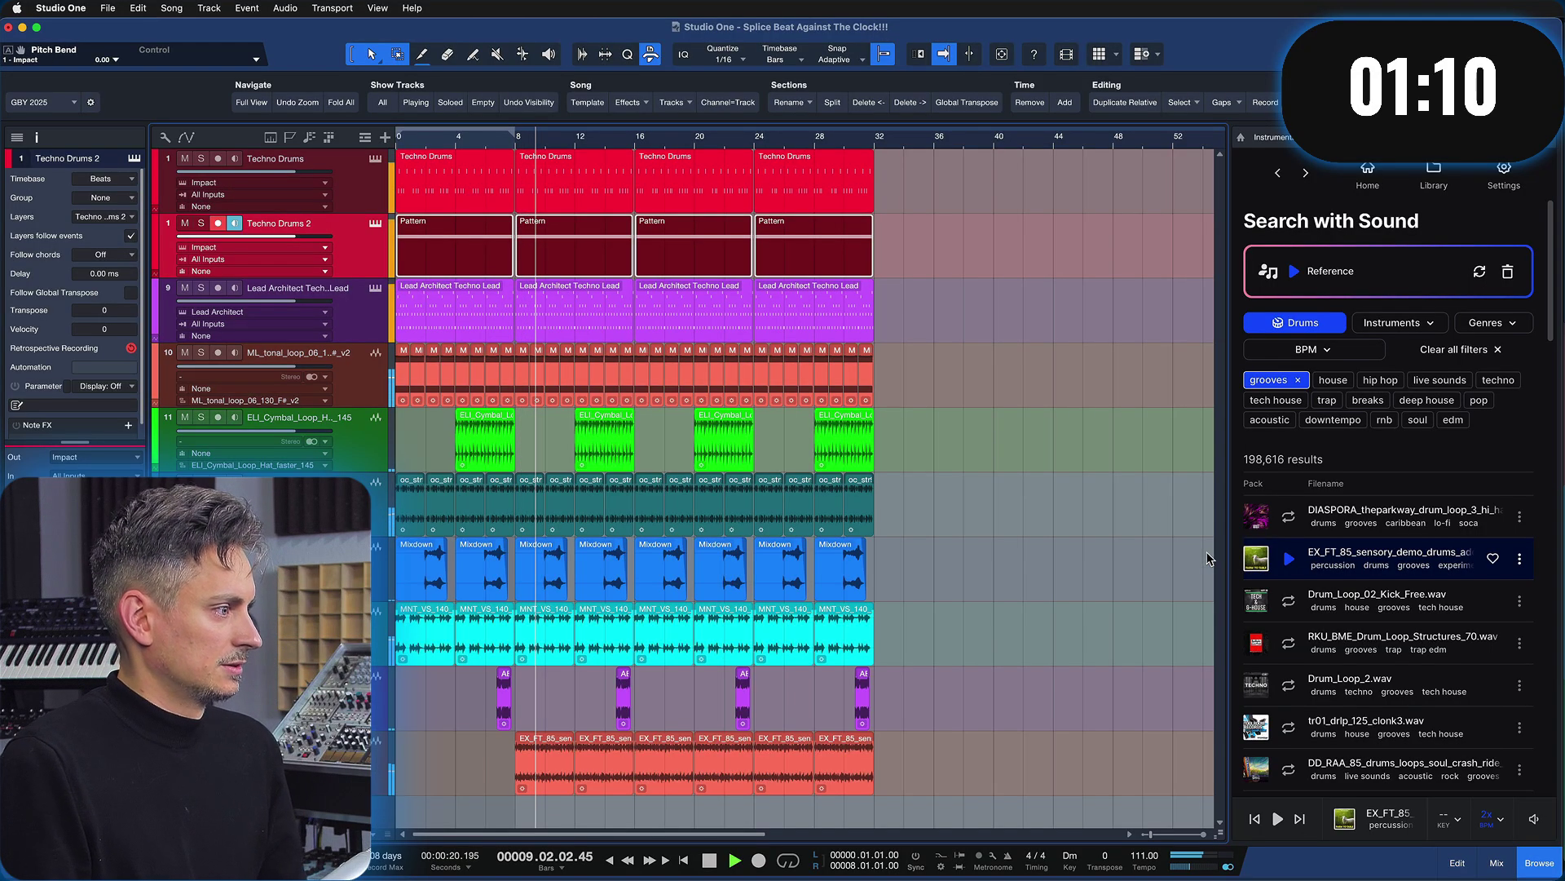
# Stop playback and delete the first two hat patterns on the Techno Drums 2 track, leaving those from bar 16 on
pyautogui.click(1008, 482)
pyautogui.click(406, 273)
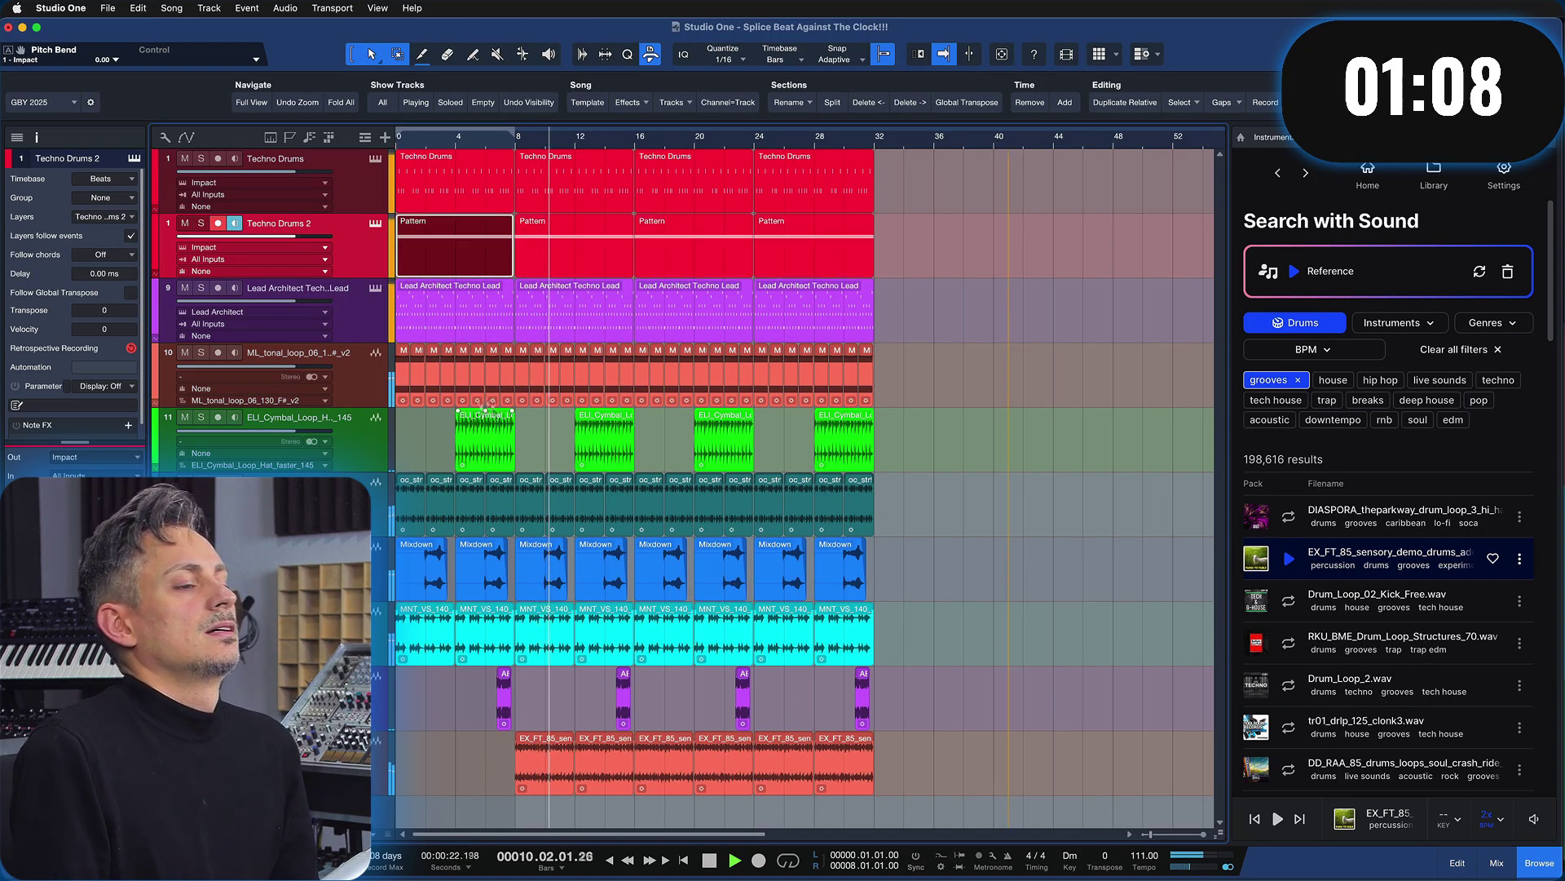
pyautogui.press('space')
pyautogui.press('Delete')
pyautogui.press('Delete')
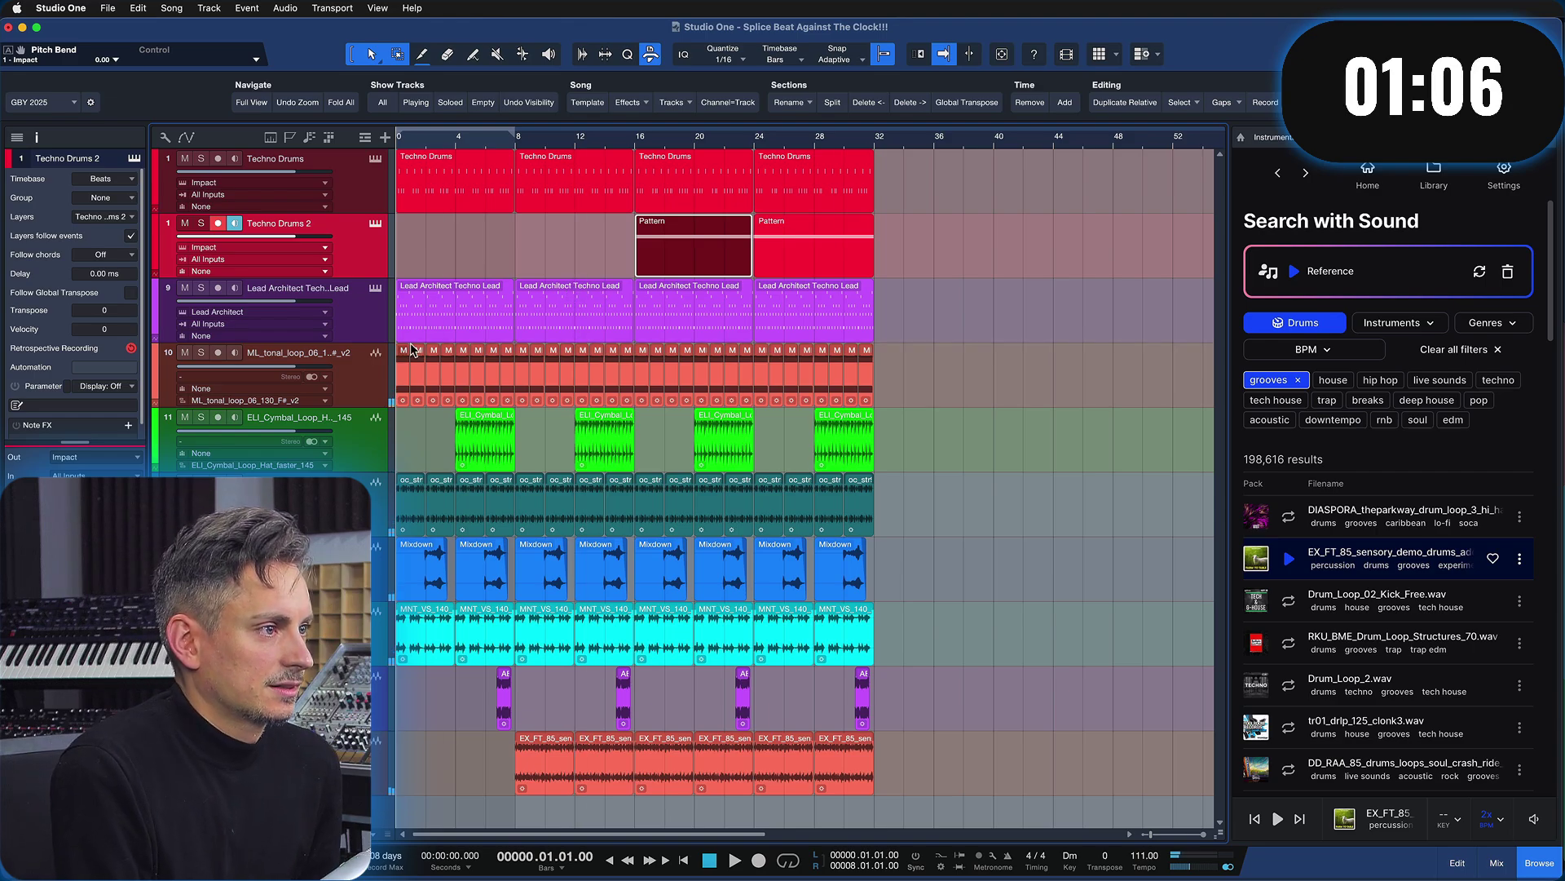
# Delete the ML_tonal_loop events up to about bar 9 and the first ELI_Cymbal_Loop event
pyautogui.click(464, 321)
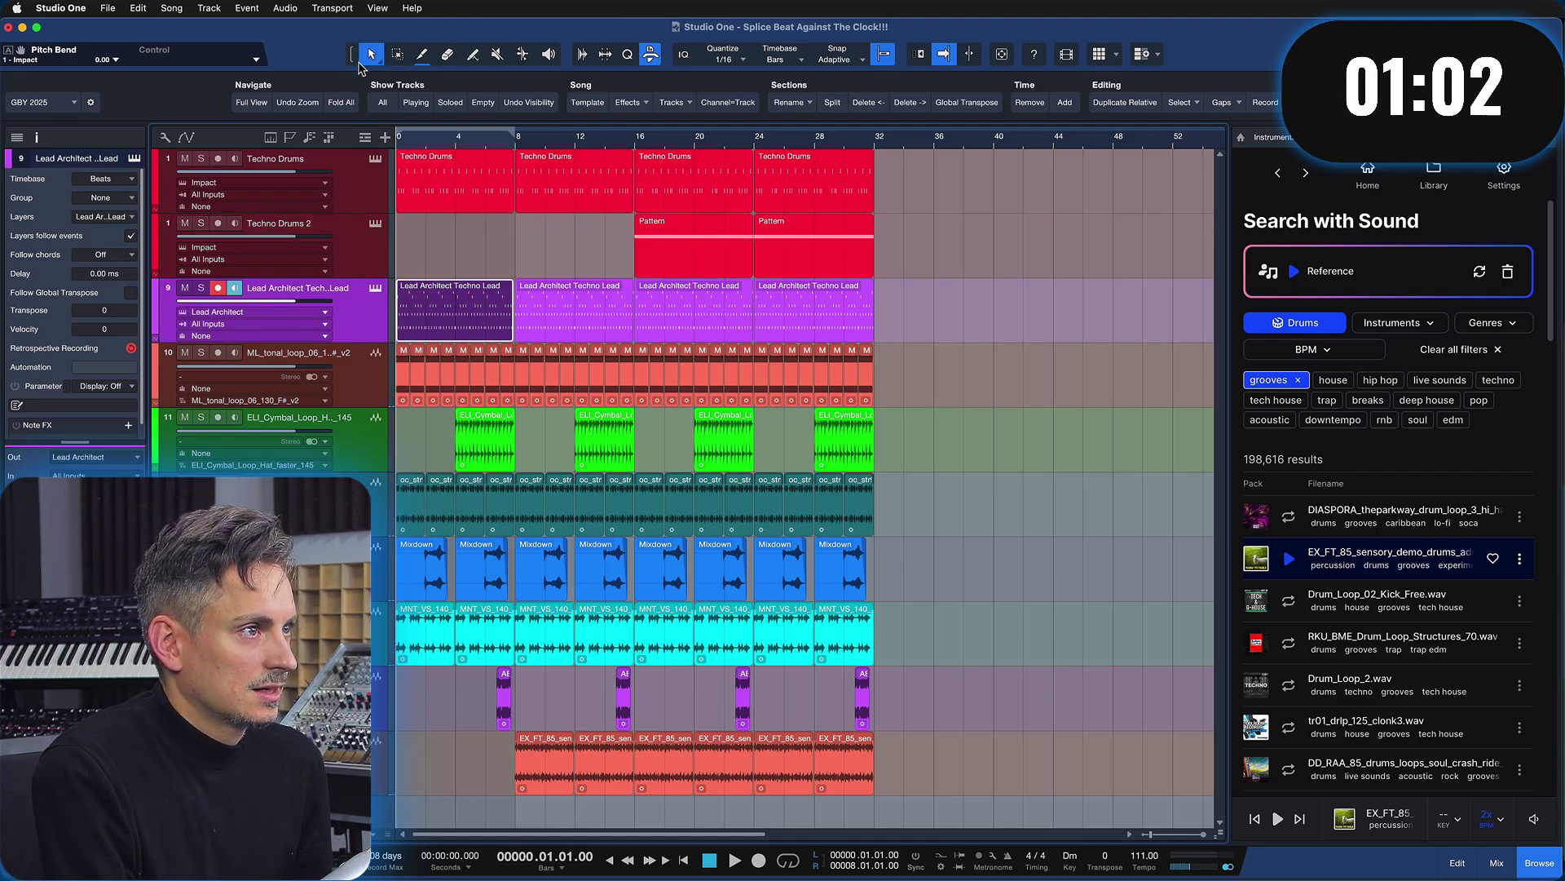
pyautogui.moveTo(414, 447); pyautogui.dragTo(468, 388)
pyautogui.press('Delete')
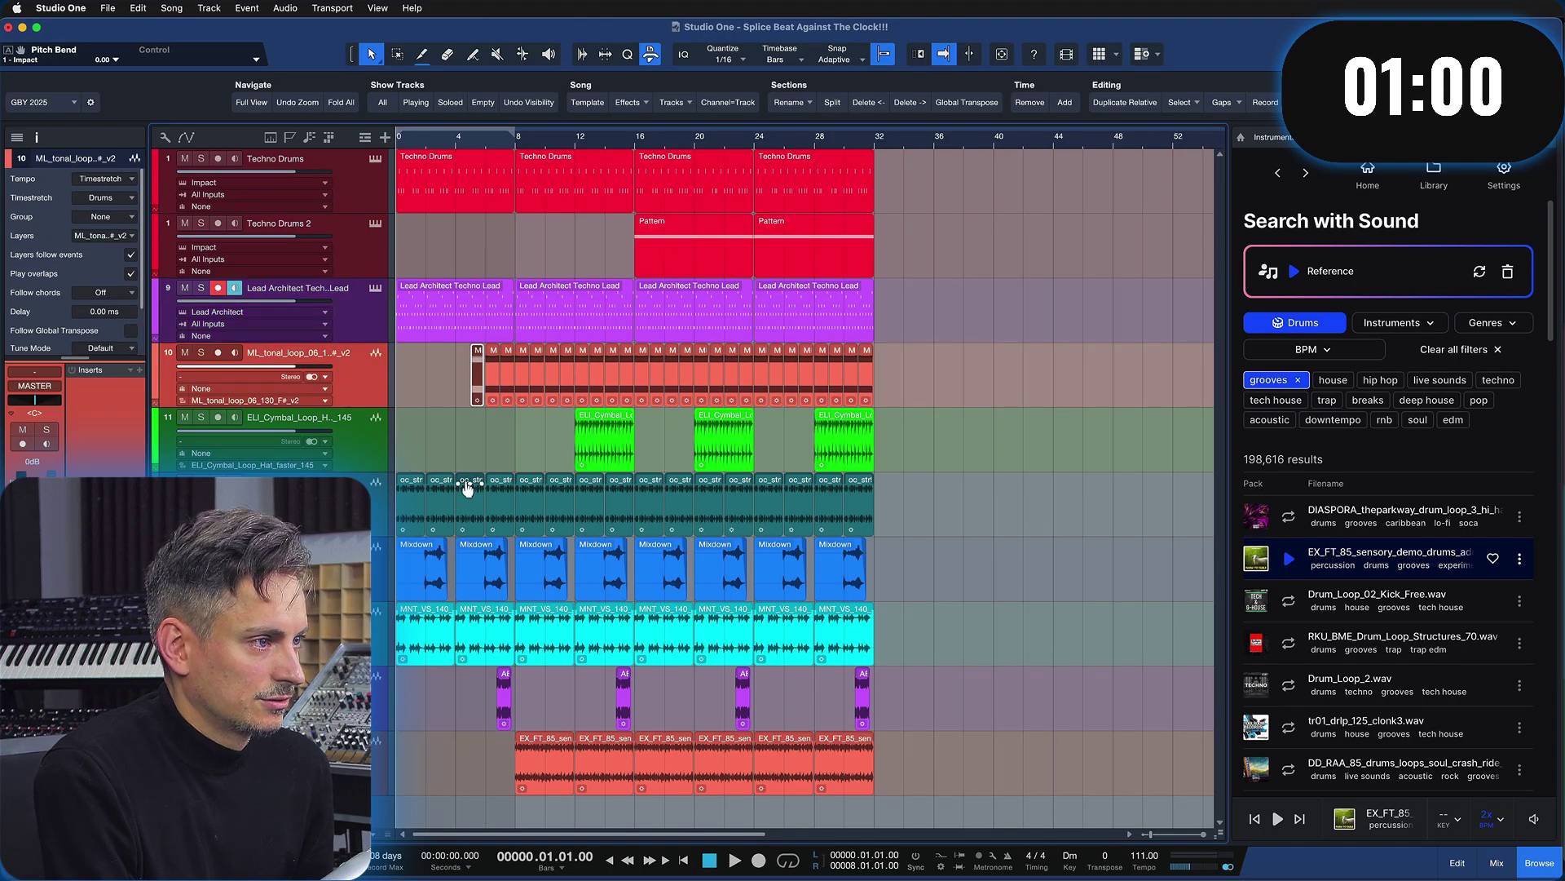
pyautogui.press('Delete')
pyautogui.press('Delete')
# Delete the oc_str95_float_C# events before bar 8 and the first Mixdown event
pyautogui.moveTo(500, 460); pyautogui.dragTo(419, 509)
pyautogui.press('Delete')
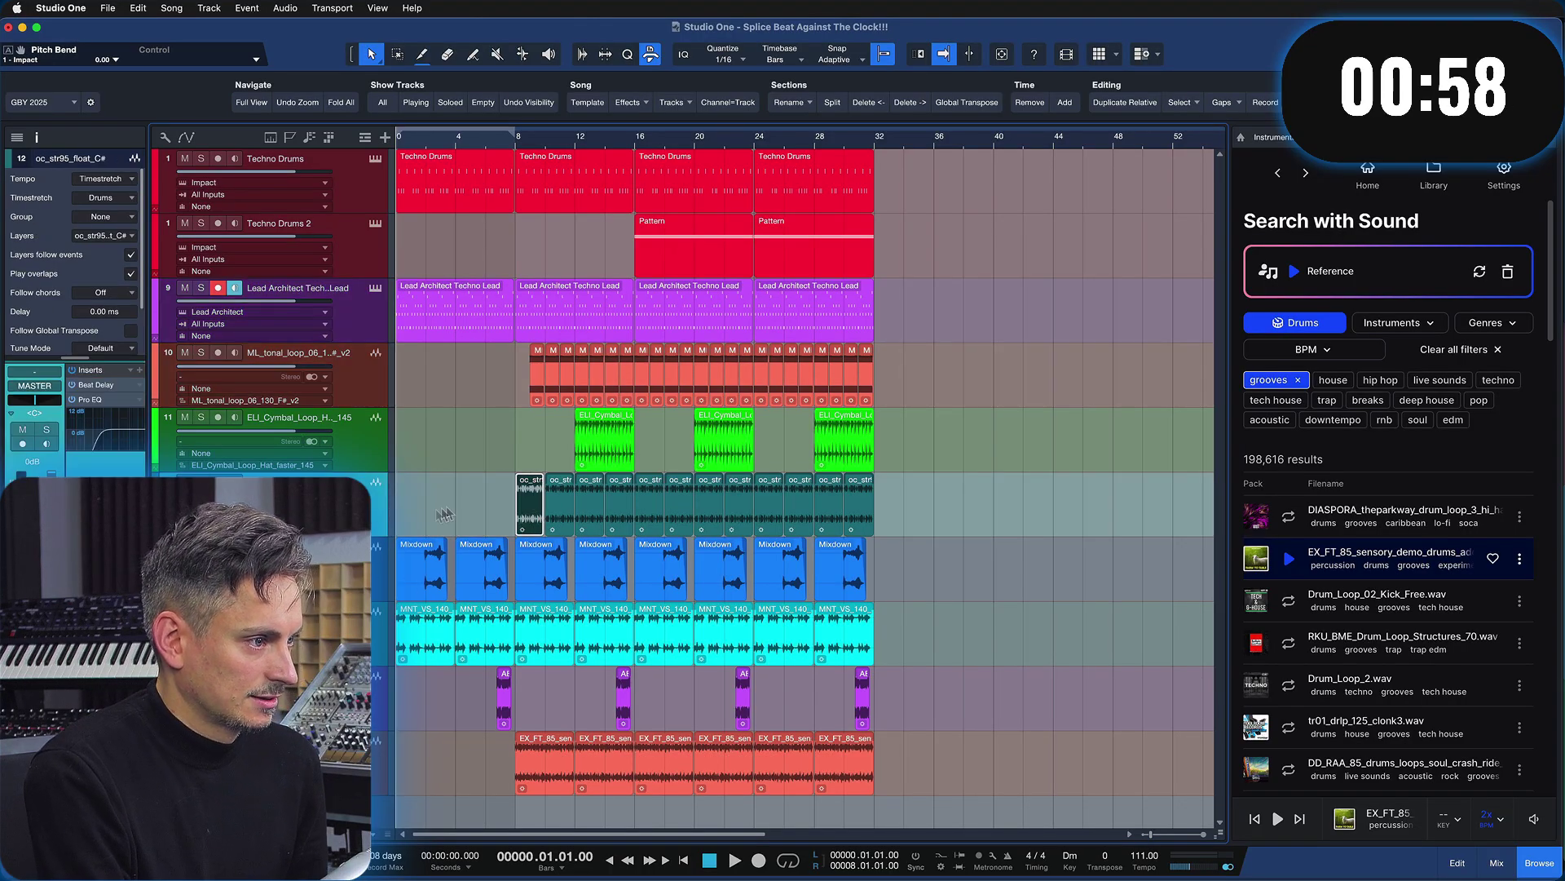
pyautogui.click(413, 566)
pyautogui.press('Delete')
# Delete the remaining ML_tonal_loop and oc_str95_float_C# events before bar 16
pyautogui.click(415, 614)
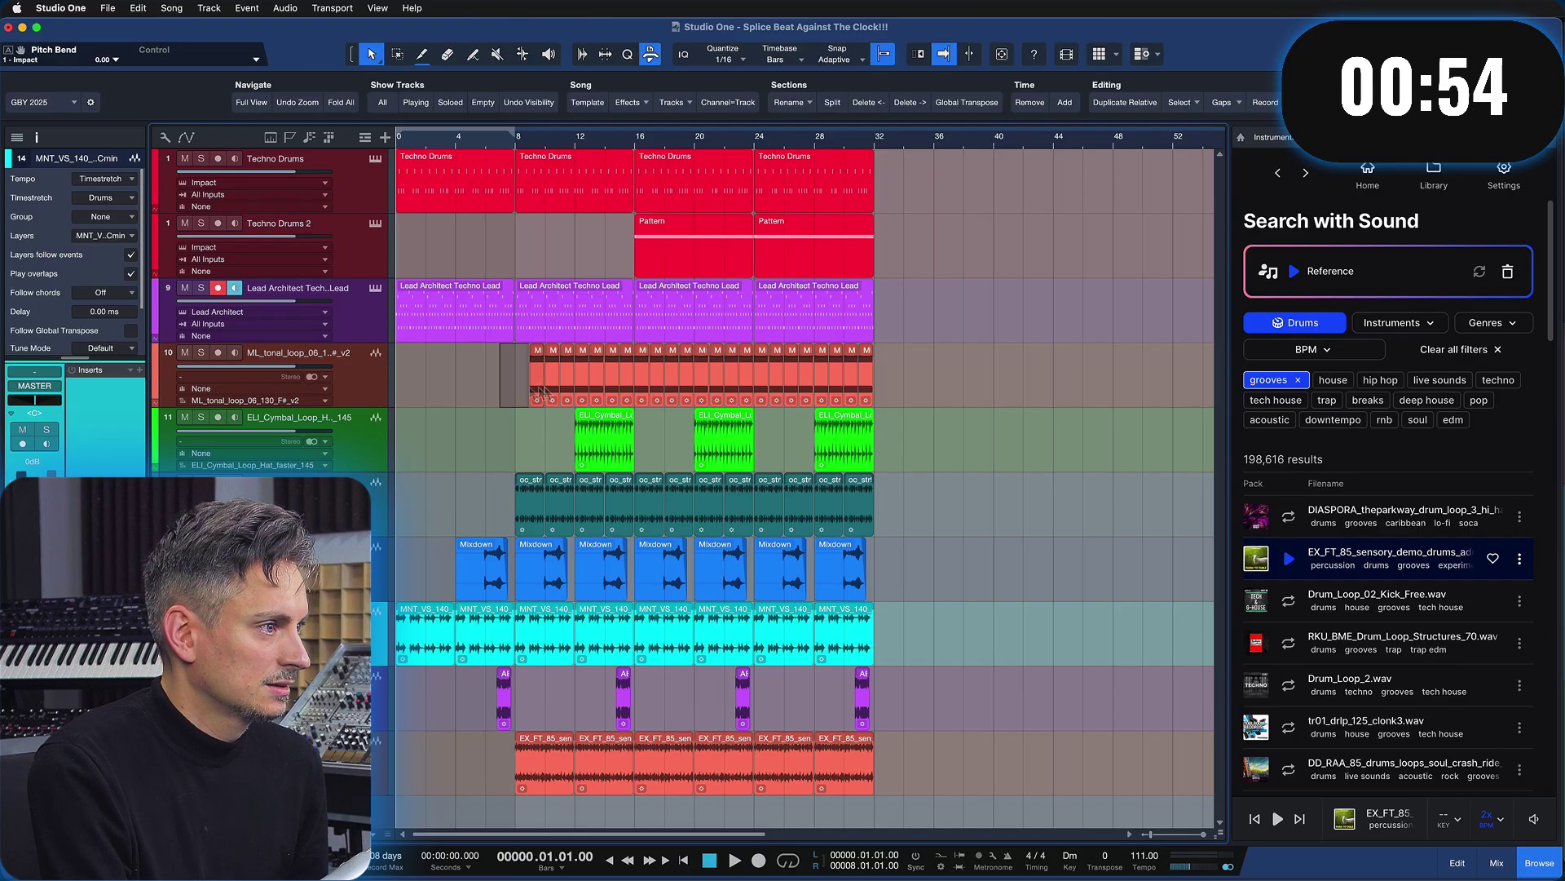
pyautogui.moveTo(543, 394); pyautogui.dragTo(630, 354)
pyautogui.press('Delete')
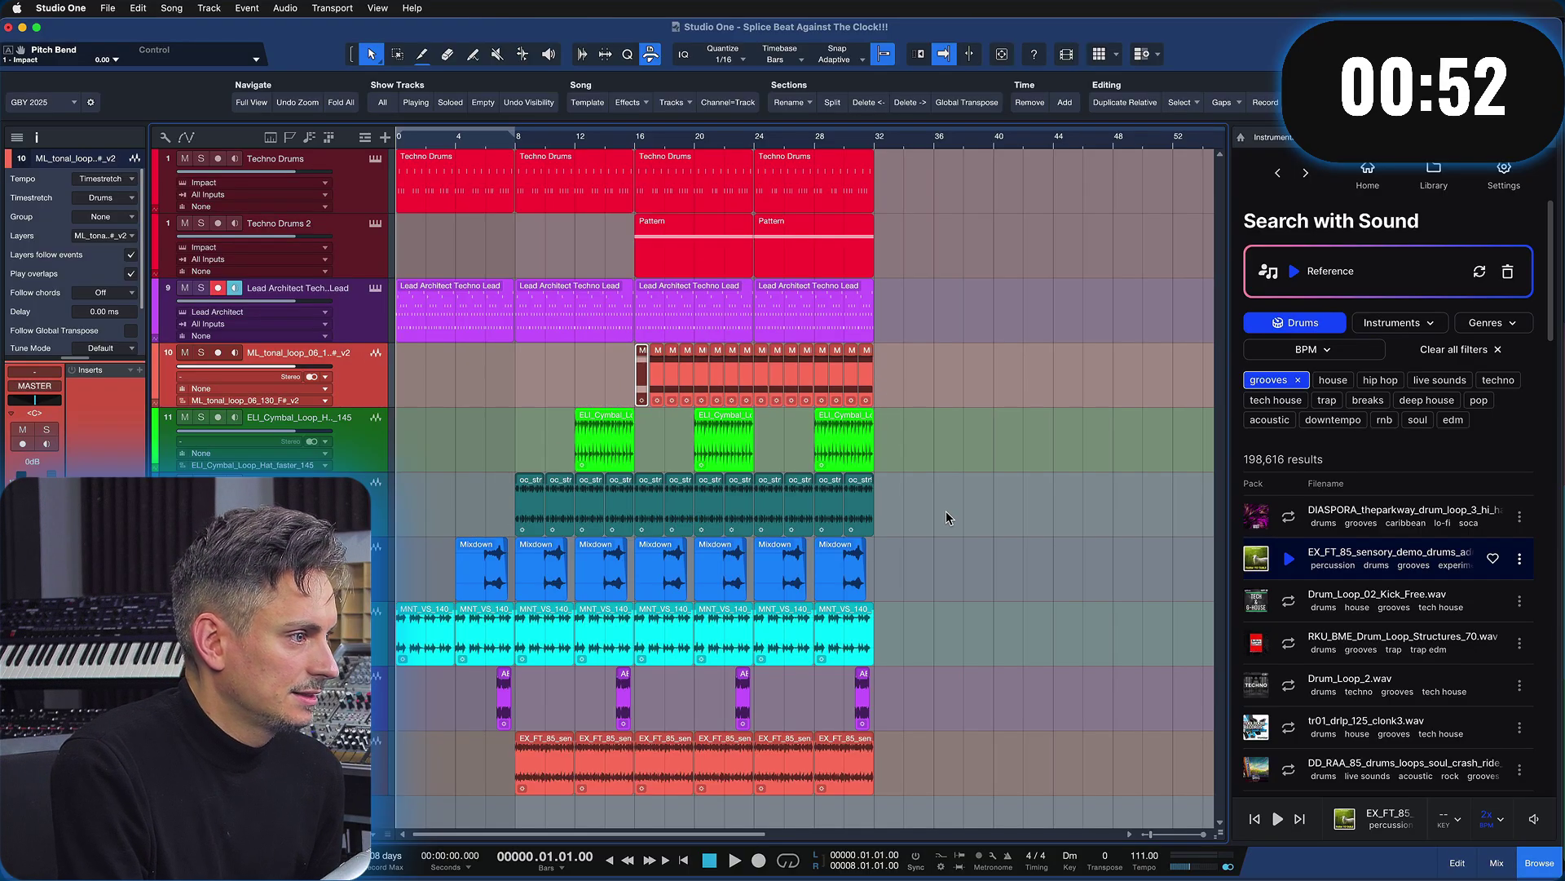
pyautogui.moveTo(468, 518); pyautogui.dragTo(627, 489)
pyautogui.press('Delete')
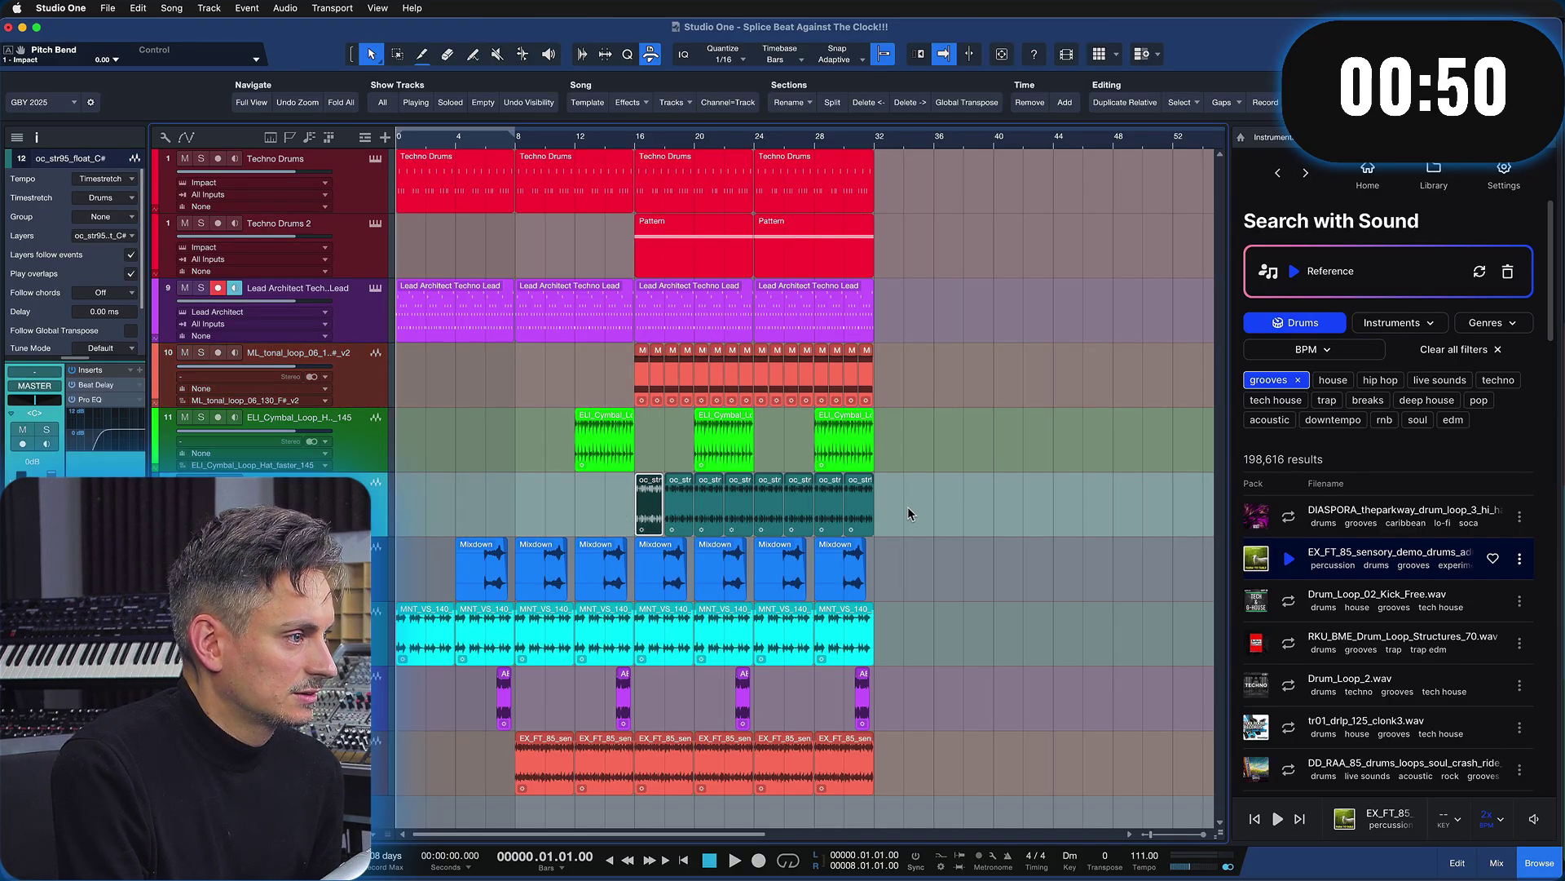
# Delete the EX_FT_85 percussion events before bar 16 and play the arrangement from the start
pyautogui.moveTo(454, 801); pyautogui.dragTo(632, 732)
pyautogui.press('Delete')
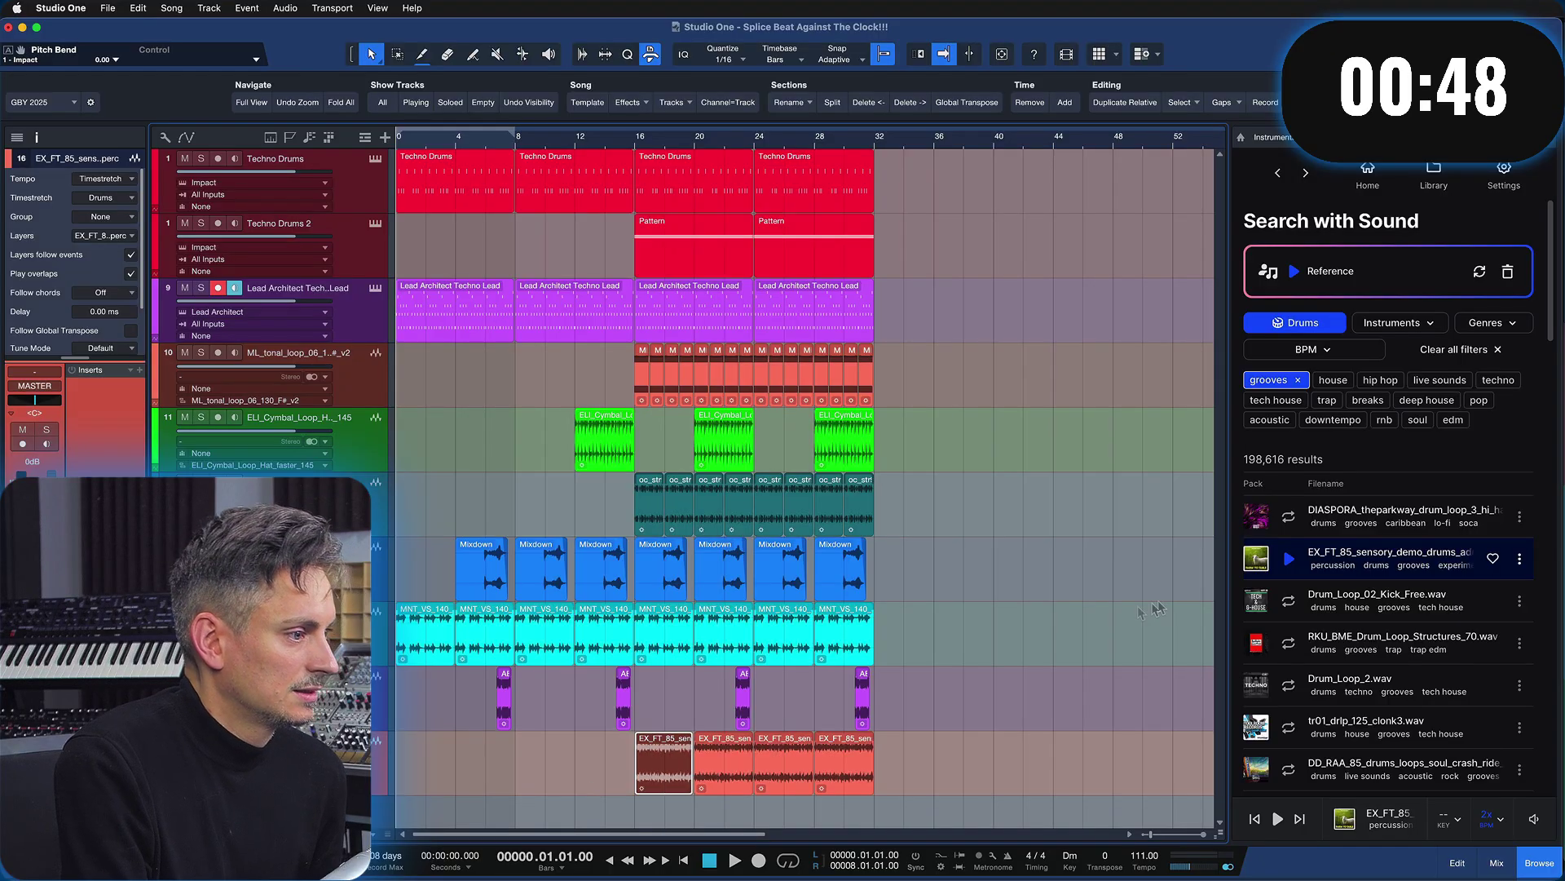
pyautogui.click(650, 259)
pyautogui.press('space')
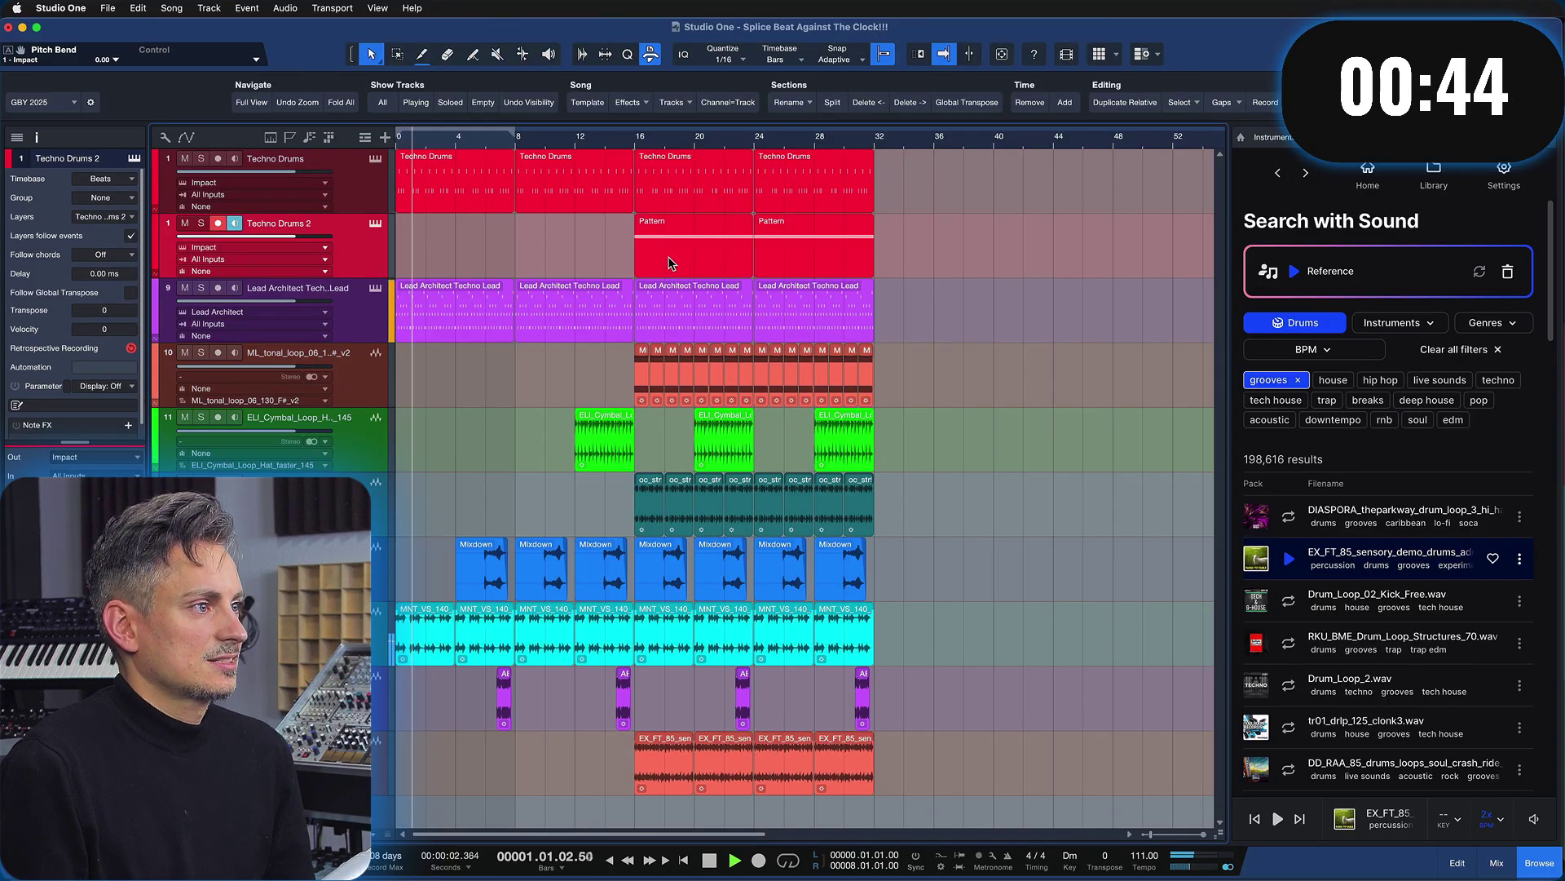
# Place a four-bar pattern event at bar 4 on the Techno Drums 2 track and repeat it up to bar 16
pyautogui.moveTo(670, 249); pyautogui.dragTo(512, 246)
pyautogui.press('d')
pyautogui.press('d')
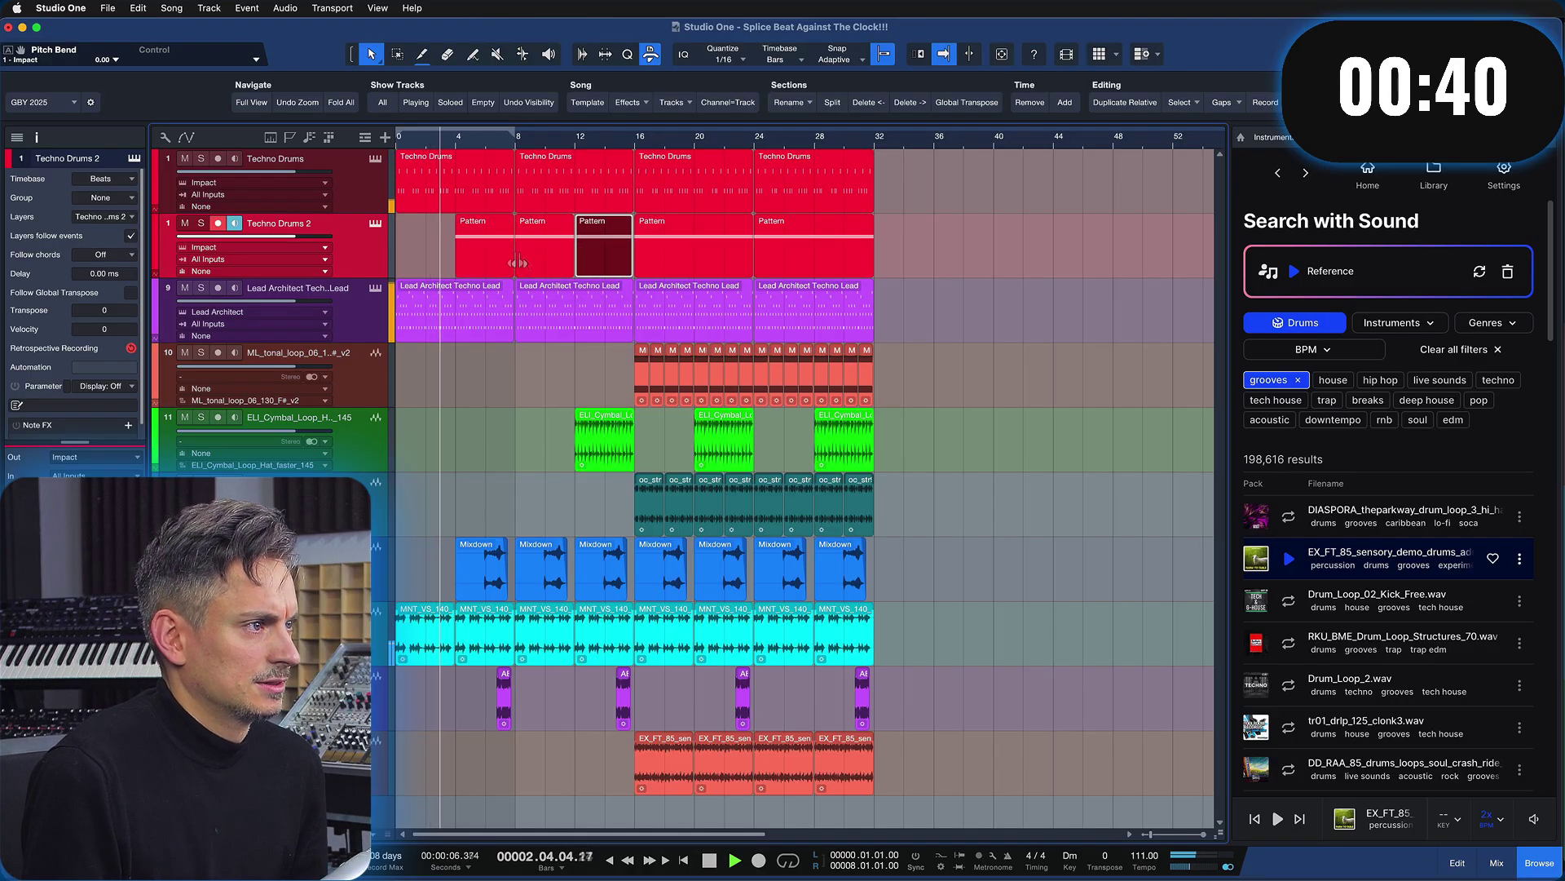
# Add drum hits on steps 4 and 10 of the Techno Drums 2 pattern at bar 4, and close the pattern editor
pyautogui.doubleClick(493, 258)
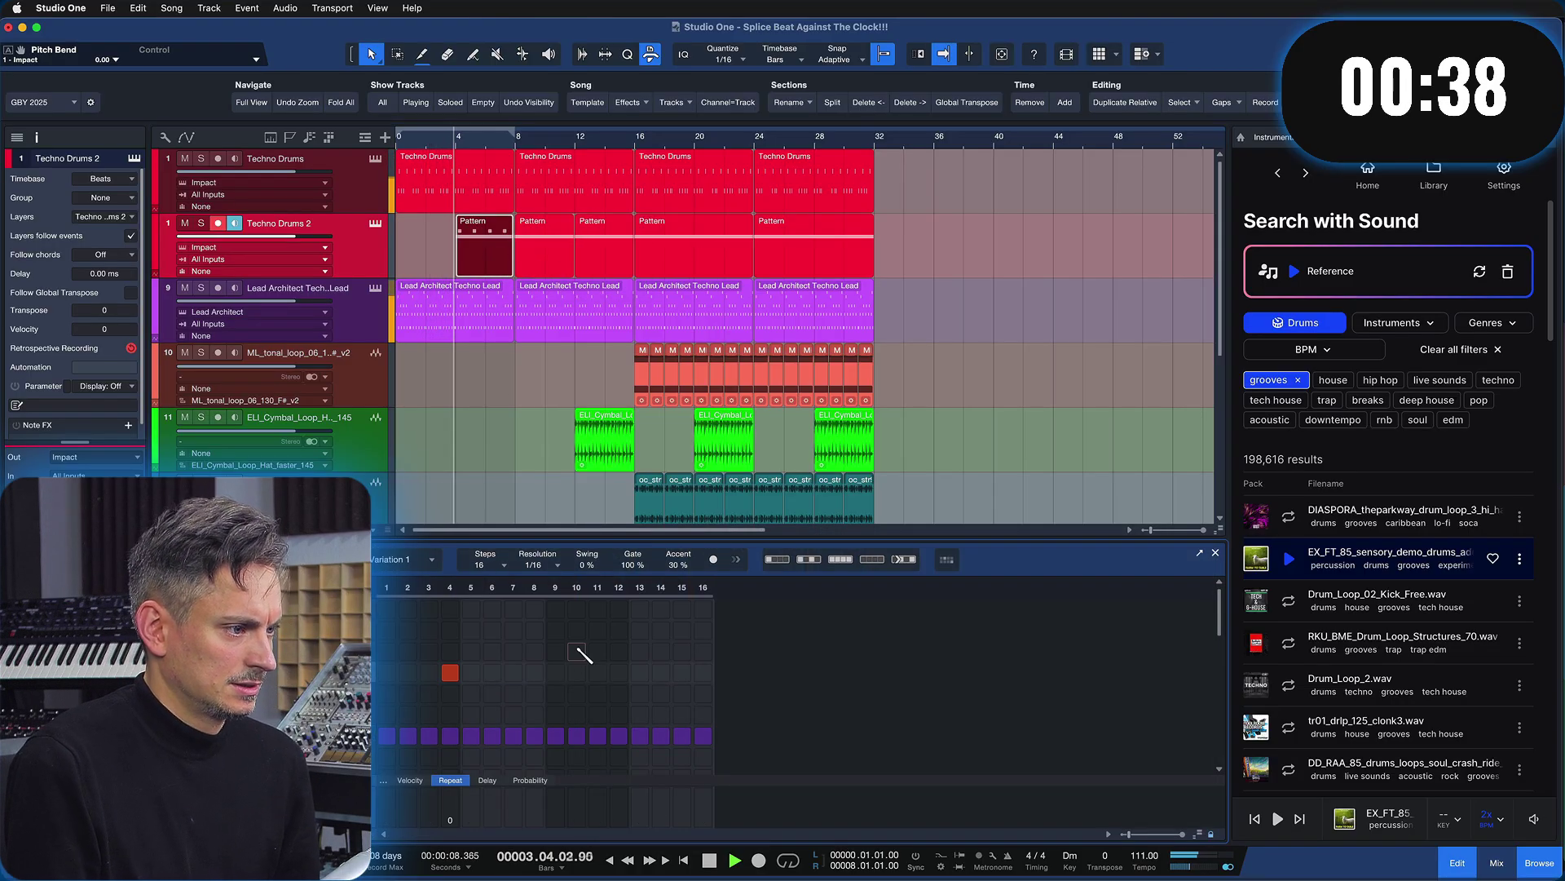
pyautogui.click(577, 651)
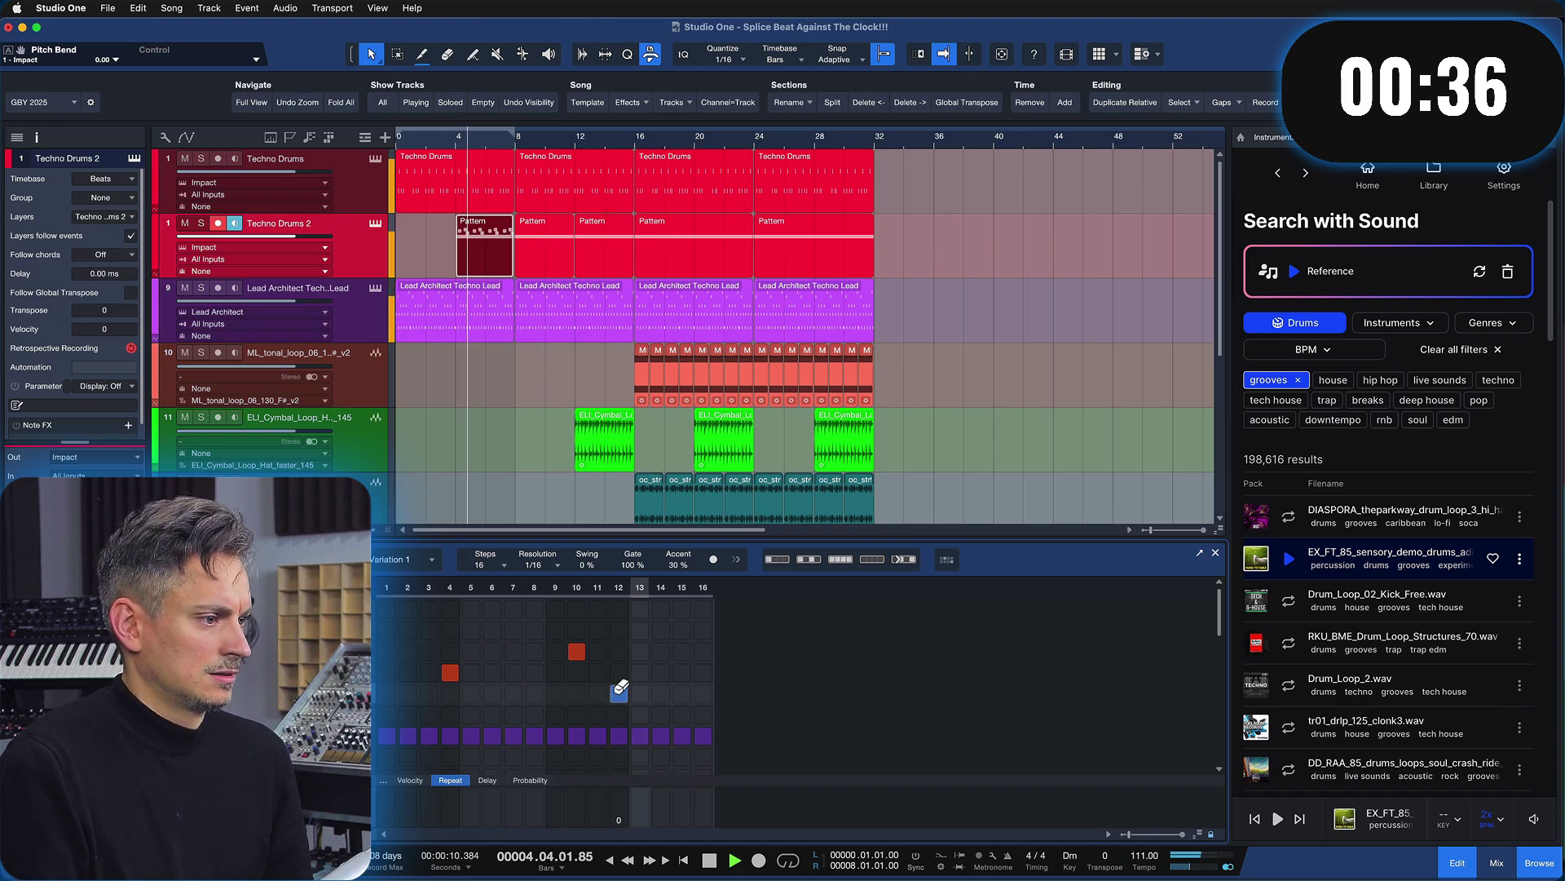
pyautogui.click(662, 714)
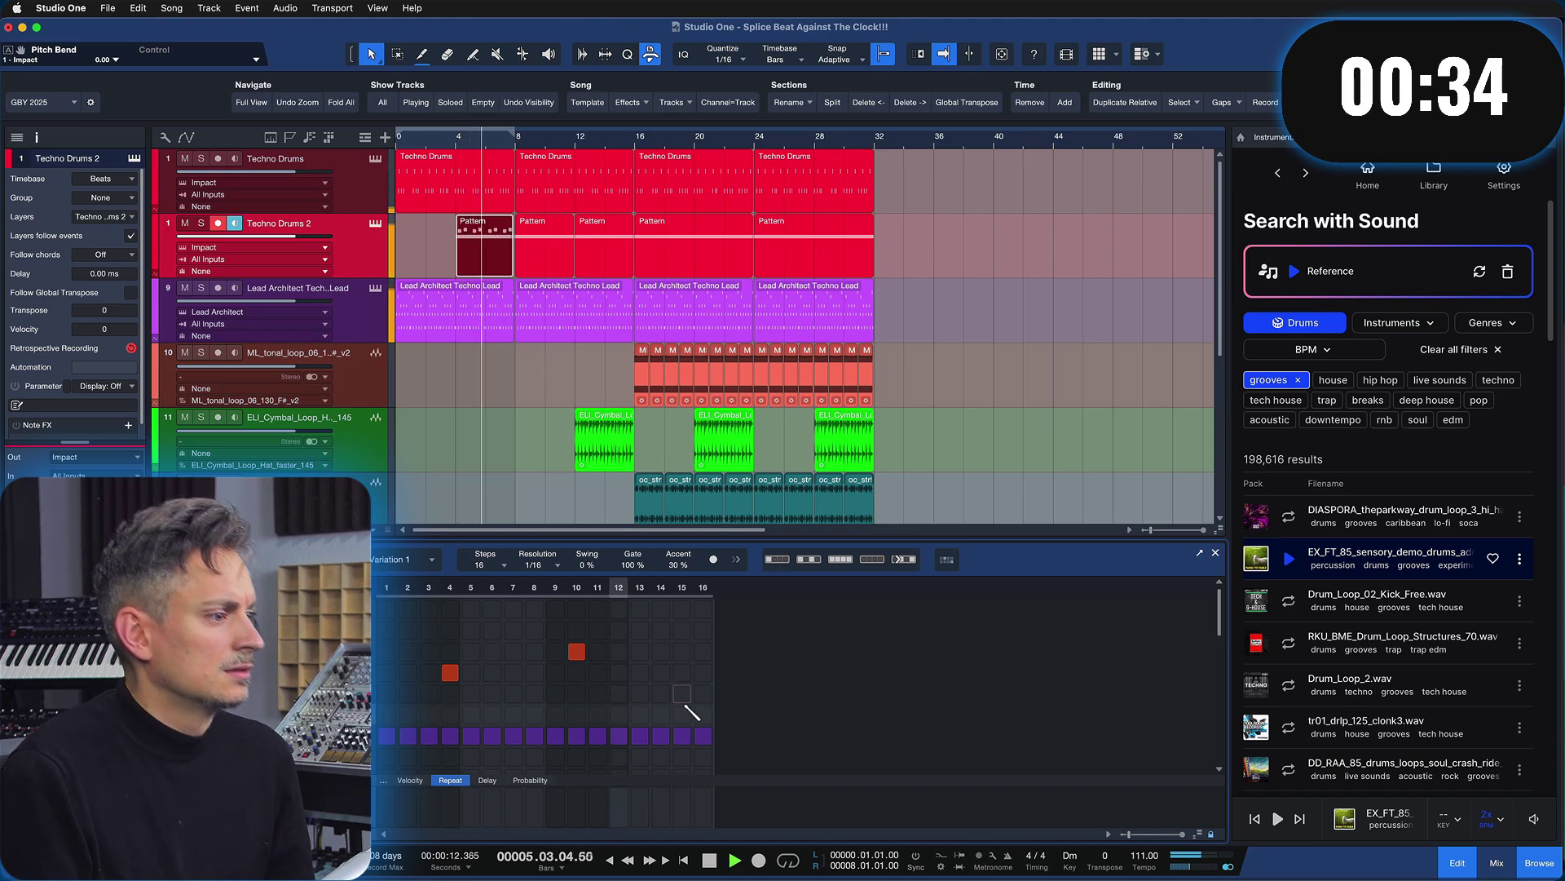
pyautogui.click(1215, 553)
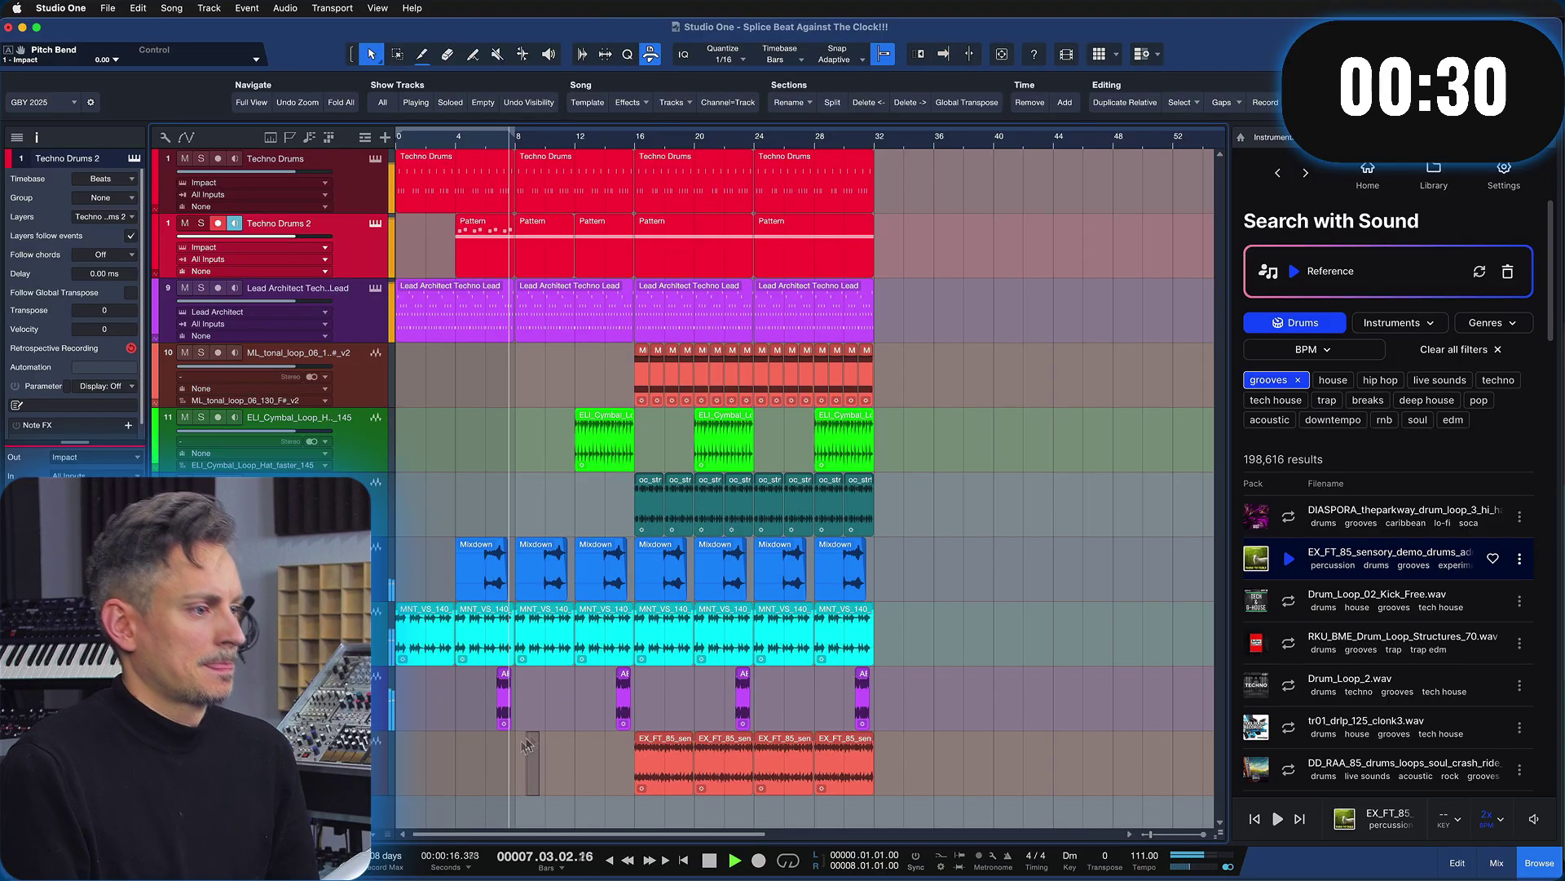
# Copy the EX_FT_85 percussion loop to bar 8 and duplicate it once to fill the space up to bar 16
pyautogui.click(504, 698)
pyautogui.press('f')
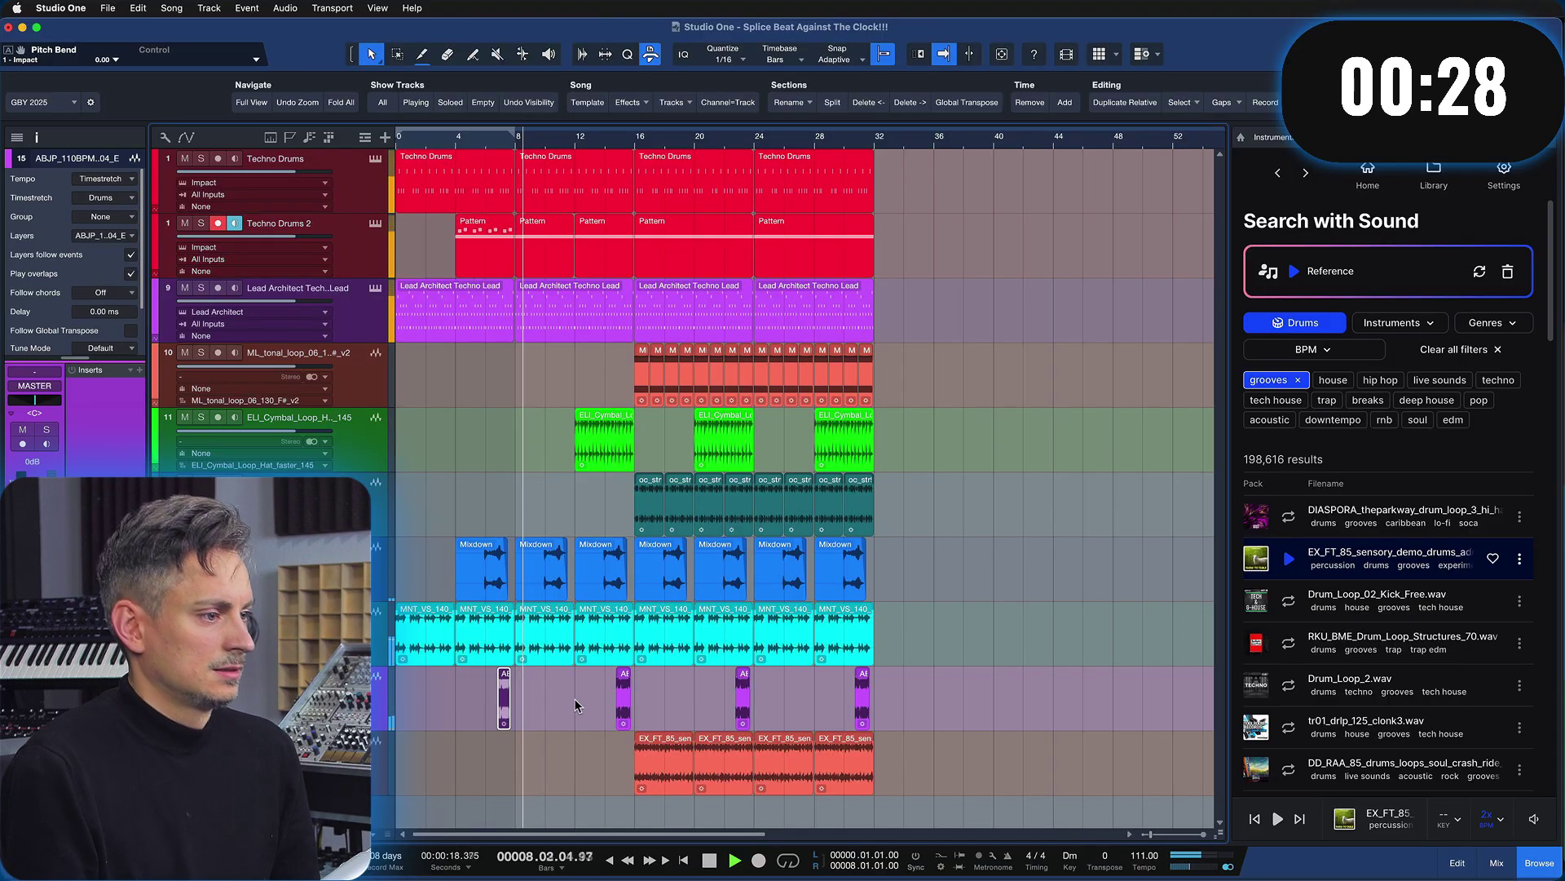
pyautogui.moveTo(664, 762); pyautogui.dragTo(551, 775)
pyautogui.press('d')
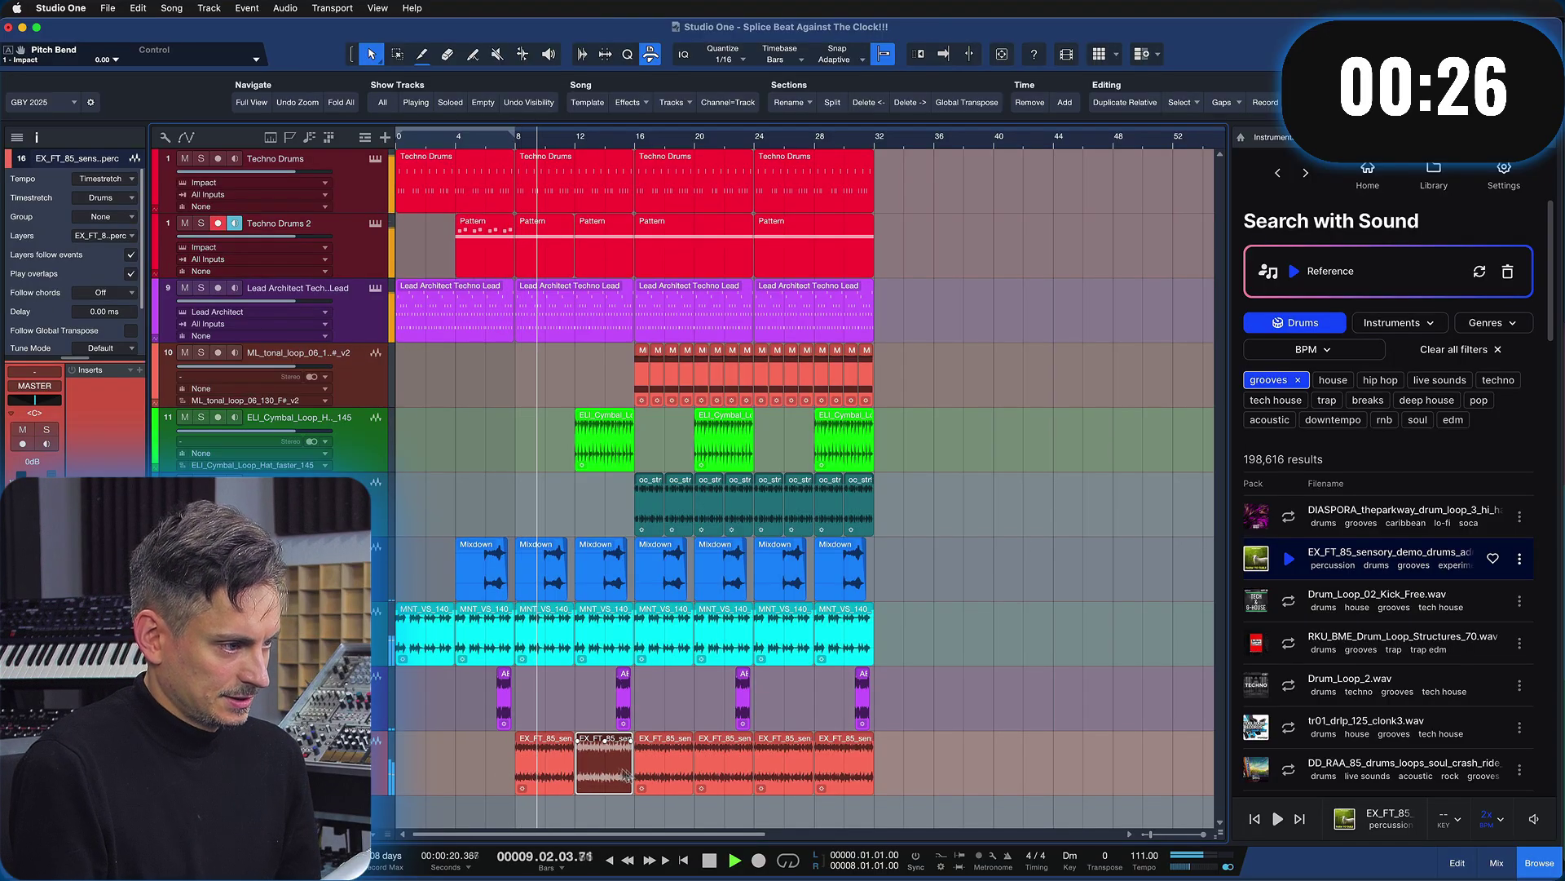
pyautogui.press('f')
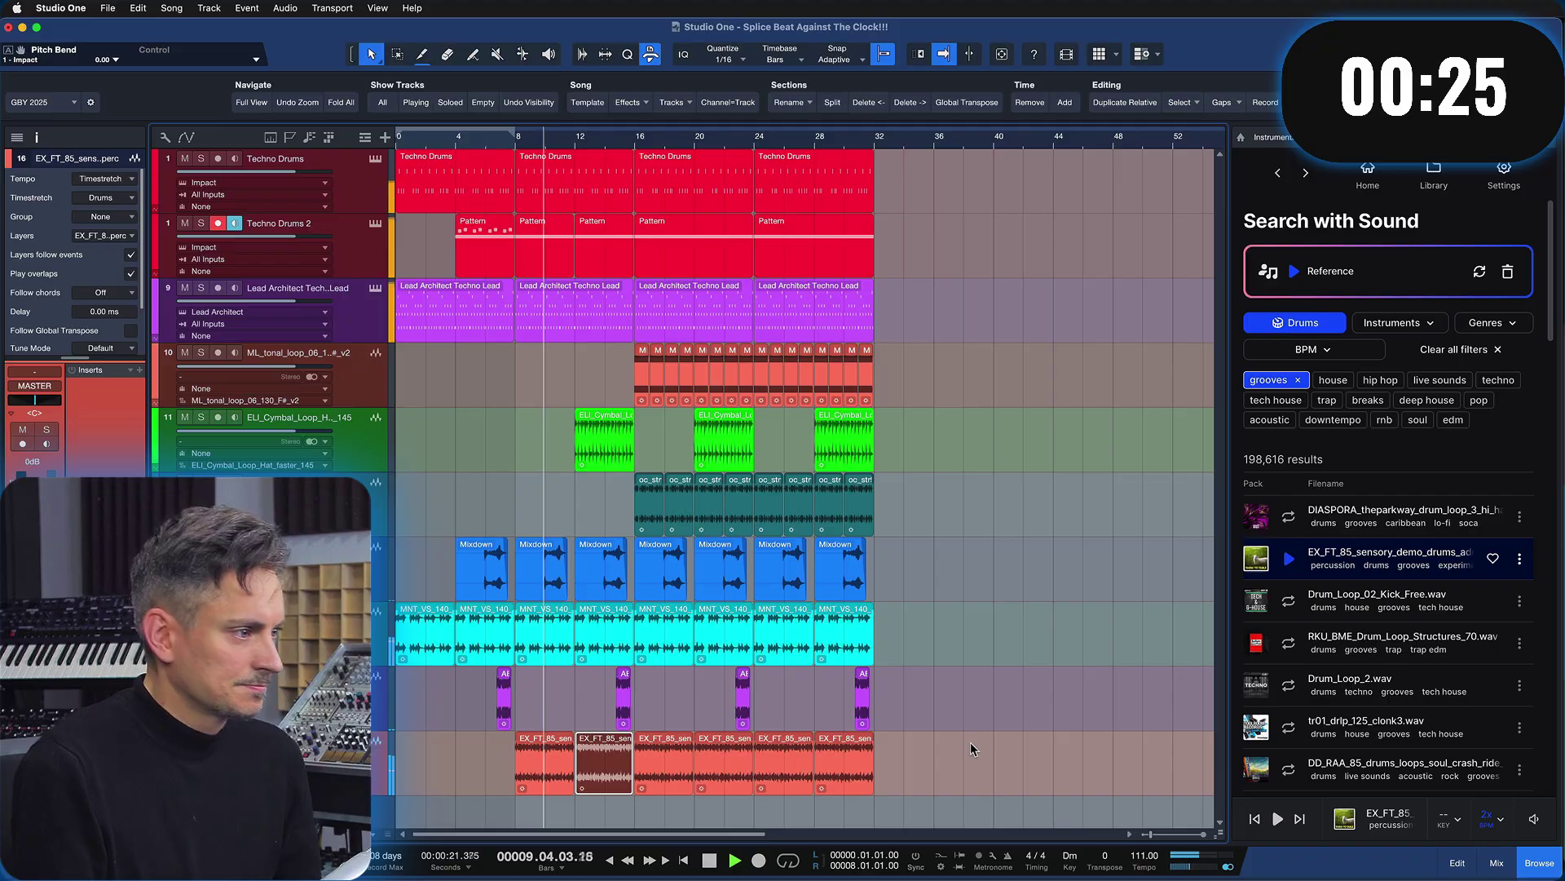
# Audition the Drum_Loop_02_Kick_Free.wav sample and place it on a new track at bar 12
pyautogui.click(1288, 601)
pyautogui.scroll(-2, 1342, 624)
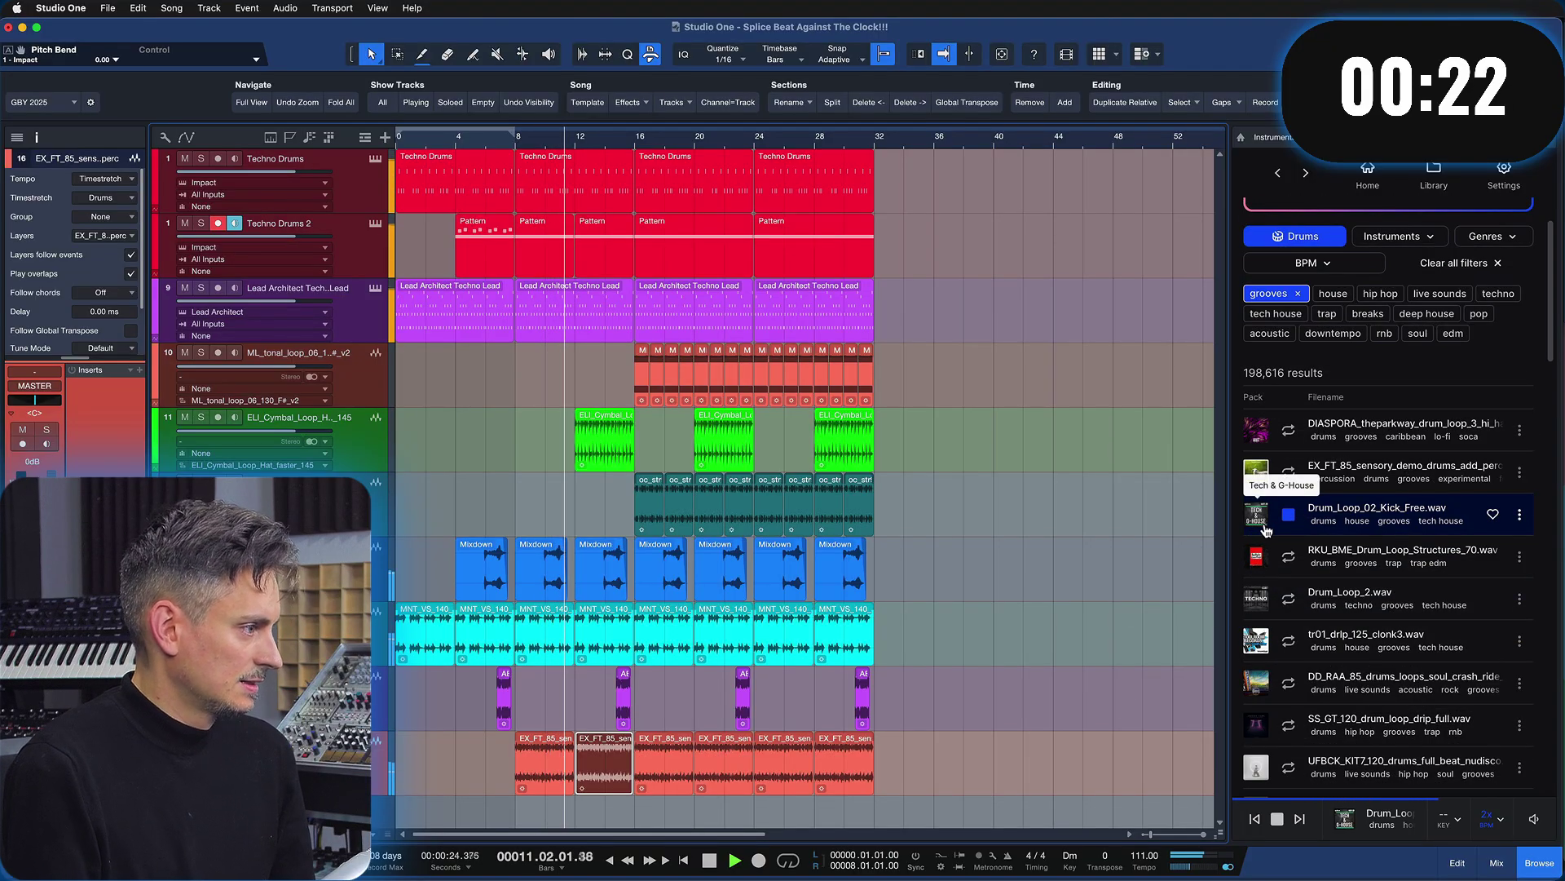
pyautogui.moveTo(1266, 531); pyautogui.dragTo(591, 816)
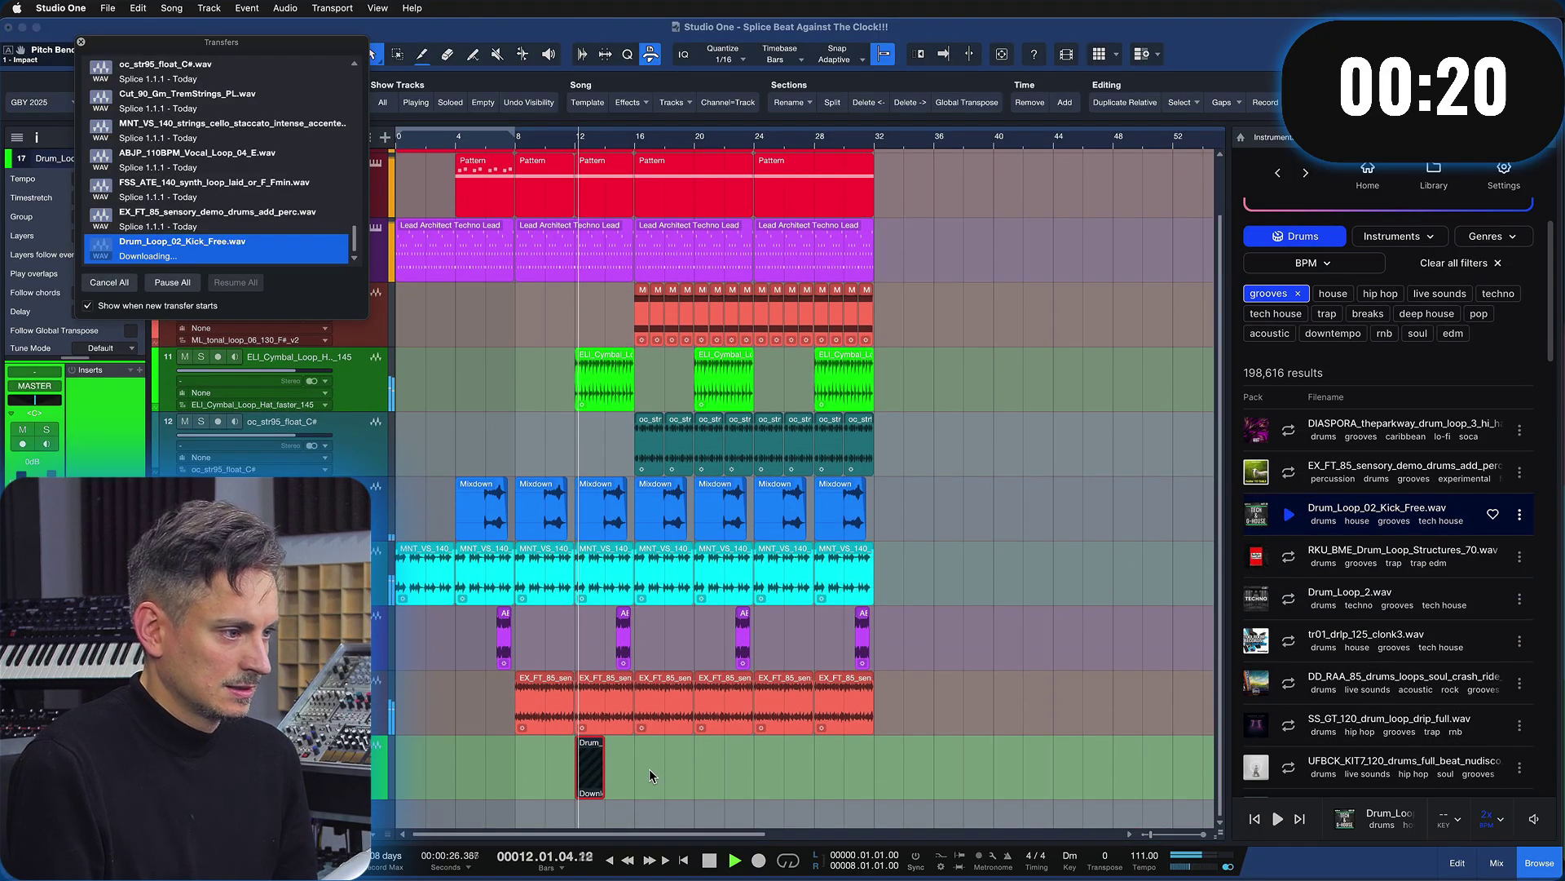
# Duplicate the Drum_Loop_02_Kick_Free event repeatedly until it fills the track up to bar 32, and close the Transfers window
pyautogui.press('d')
pyautogui.press('d')
pyautogui.press('d')
pyautogui.press('d')
pyautogui.press('d')
pyautogui.press('d')
pyautogui.press('d')
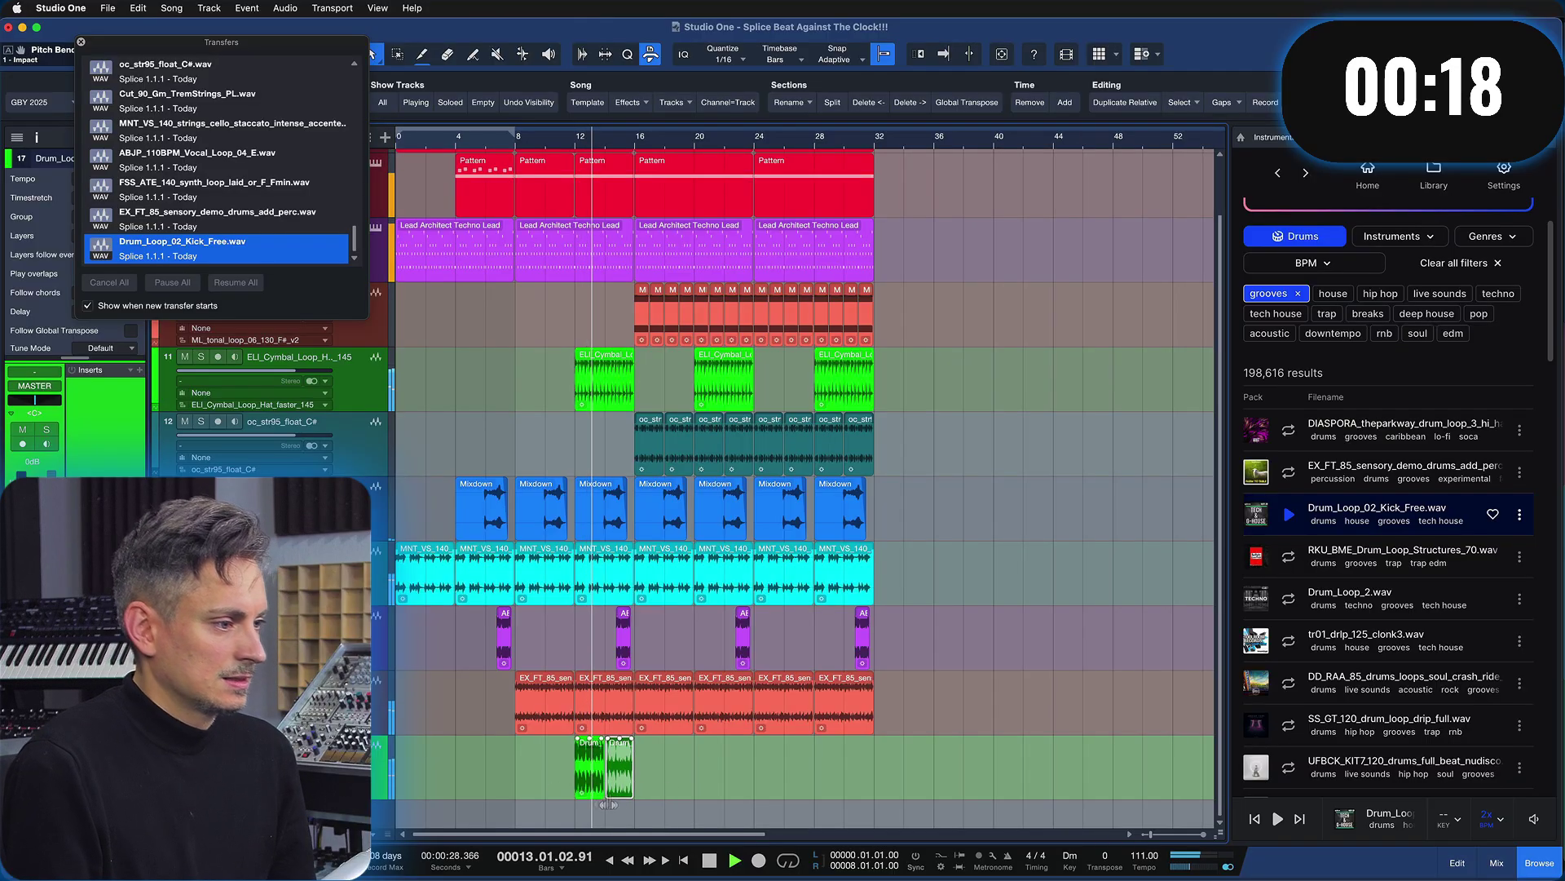
pyautogui.press('d')
pyautogui.press('d')
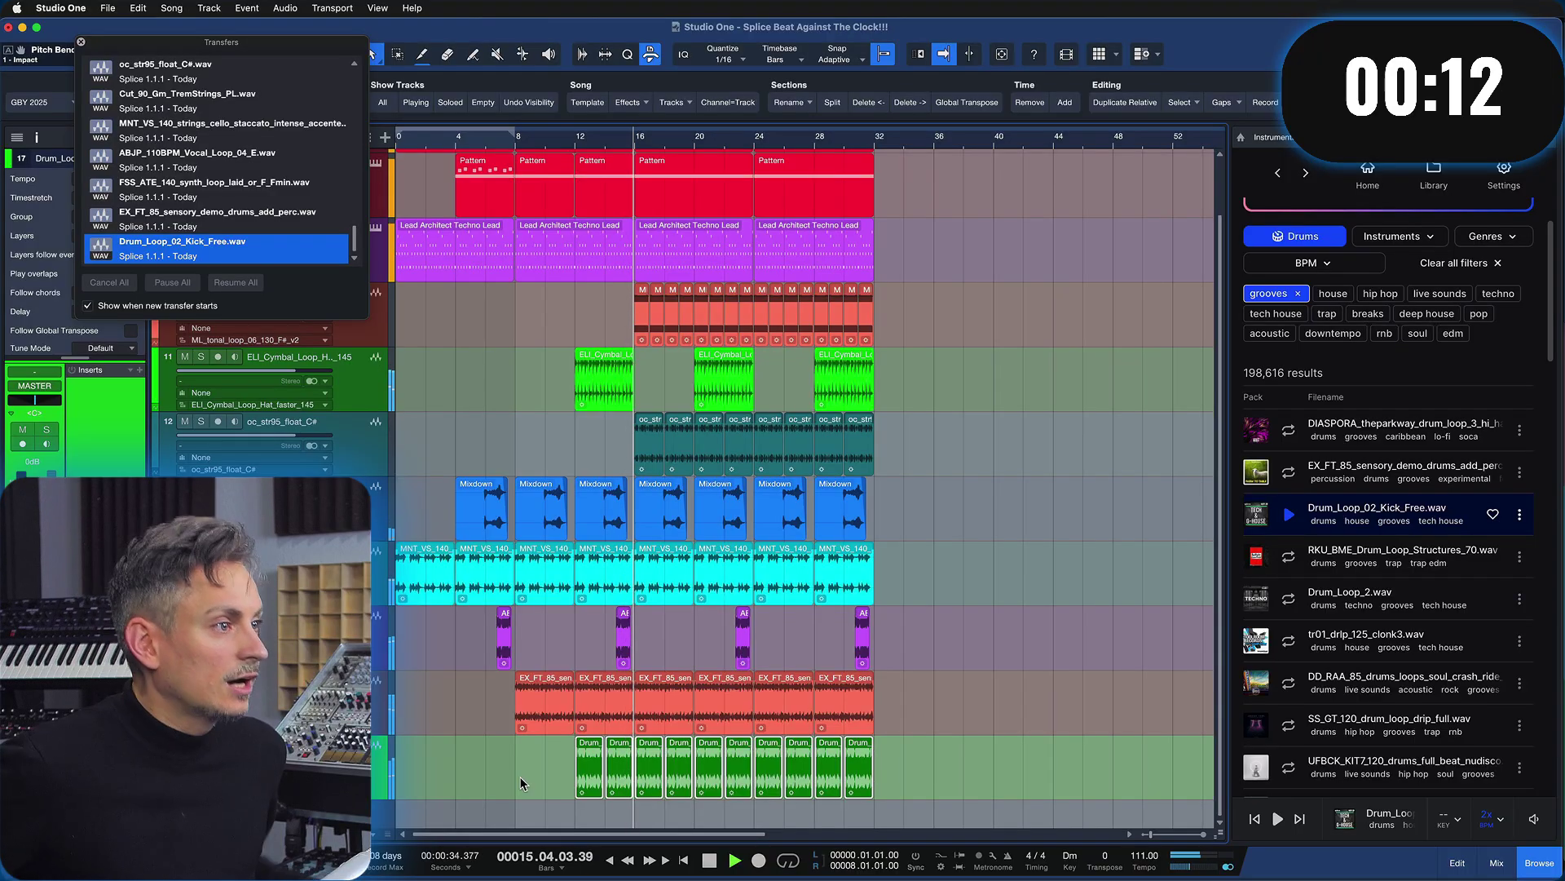
pyautogui.click(81, 42)
# Select all ML_tonal_loop events, and select all oc_str95_float_C# events and raise them by two increments
pyautogui.moveTo(481, 338); pyautogui.dragTo(979, 295)
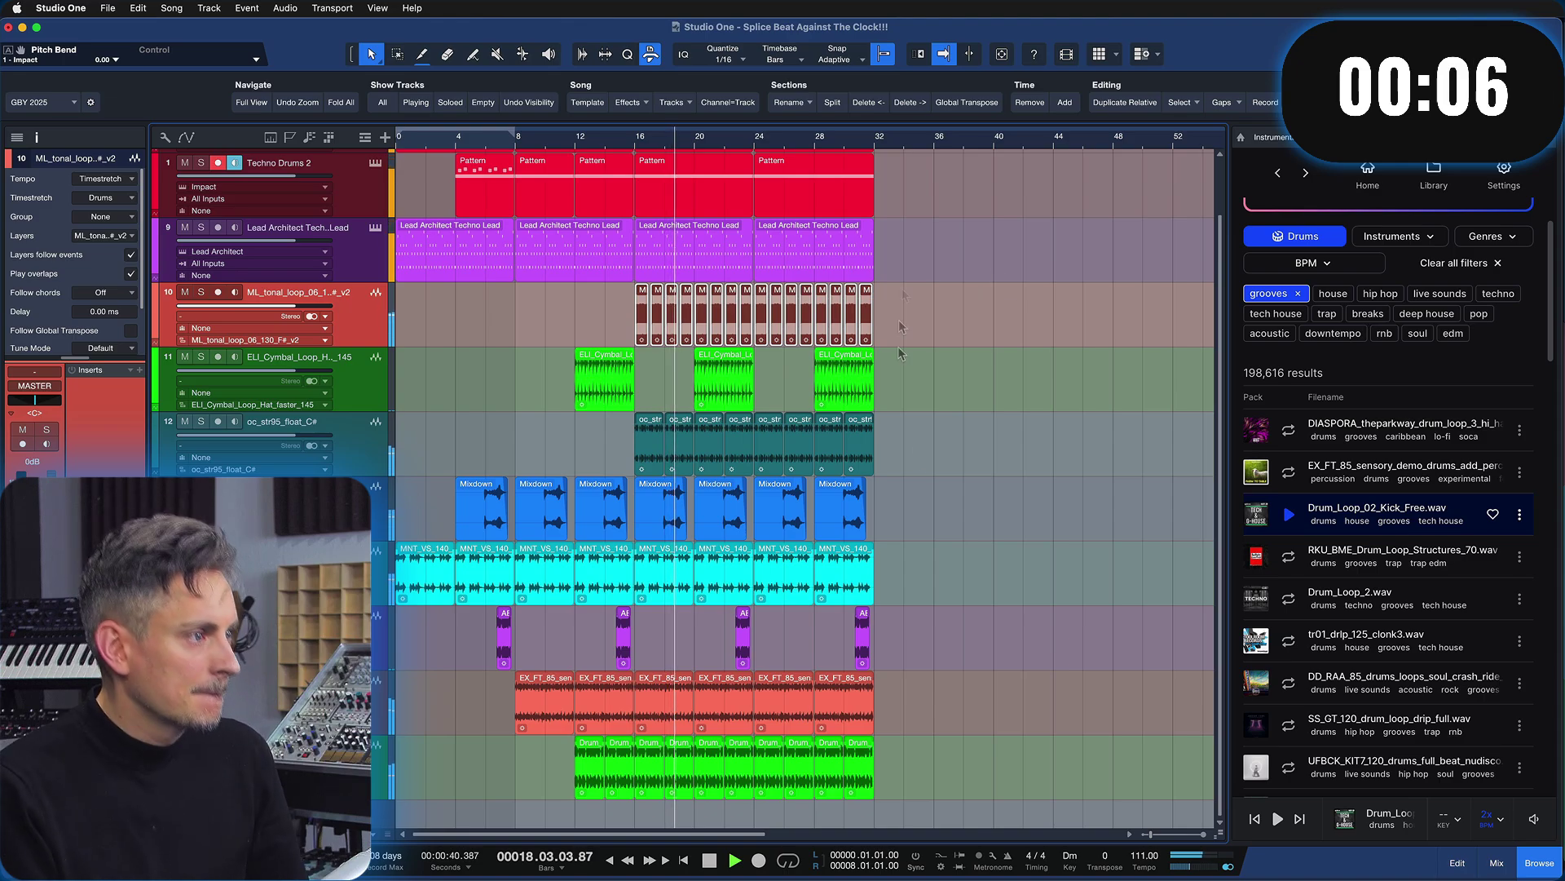
pyautogui.moveTo(926, 454); pyautogui.dragTo(487, 403)
pyautogui.hotkey('shift', 'Up')
pyautogui.hotkey('shift', 'Up')
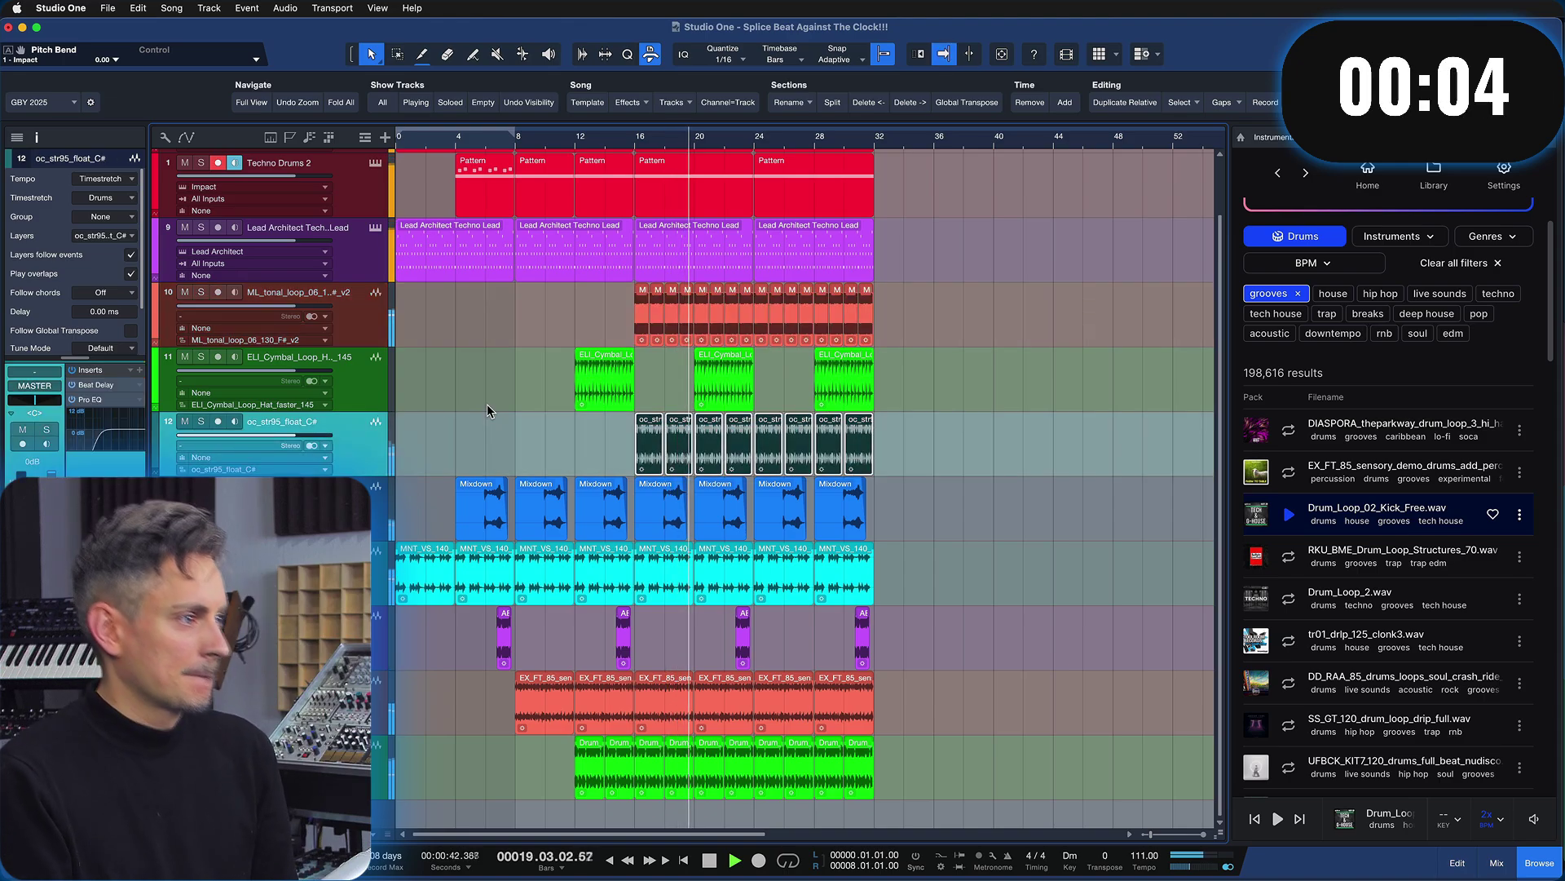